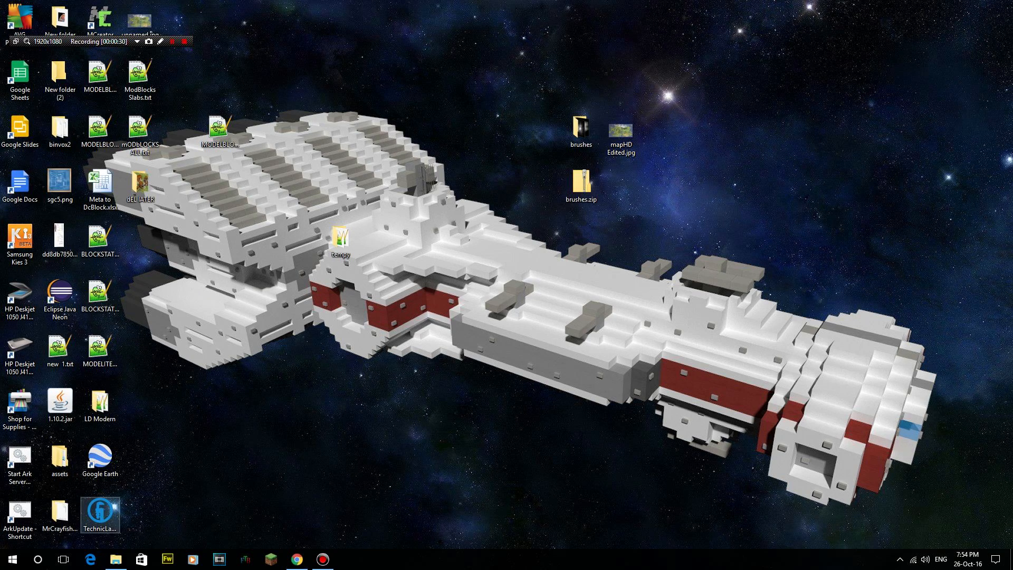
Launch WorldPainter and bring up its default generated world.
click(13, 559)
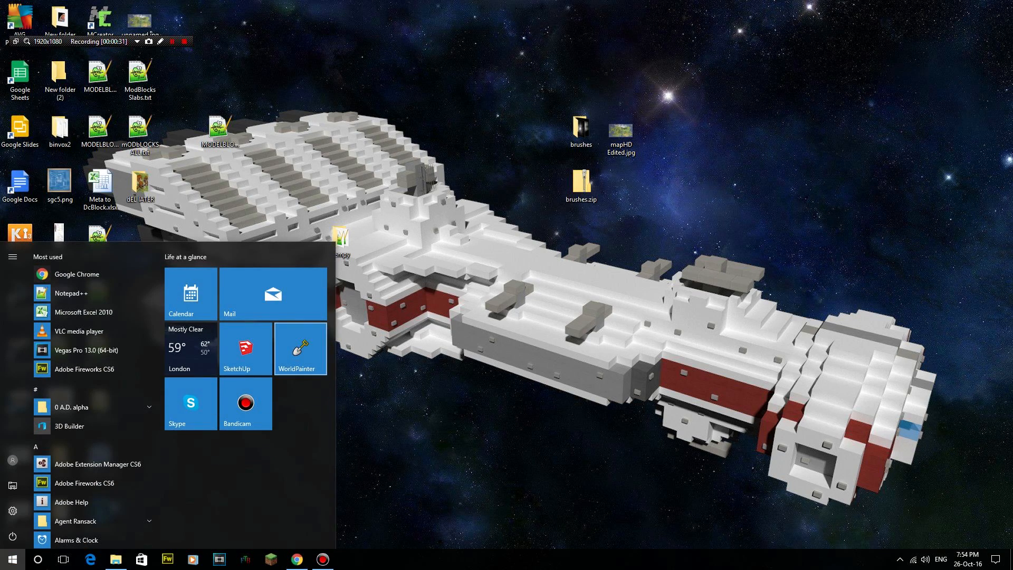
click(300, 349)
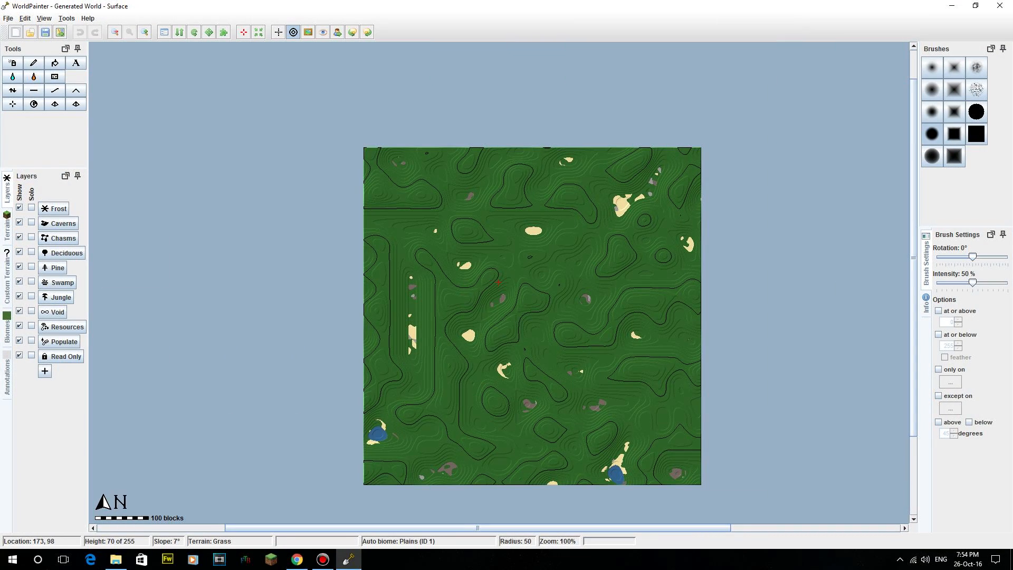
middle_drag(571, 354, 486, 311)
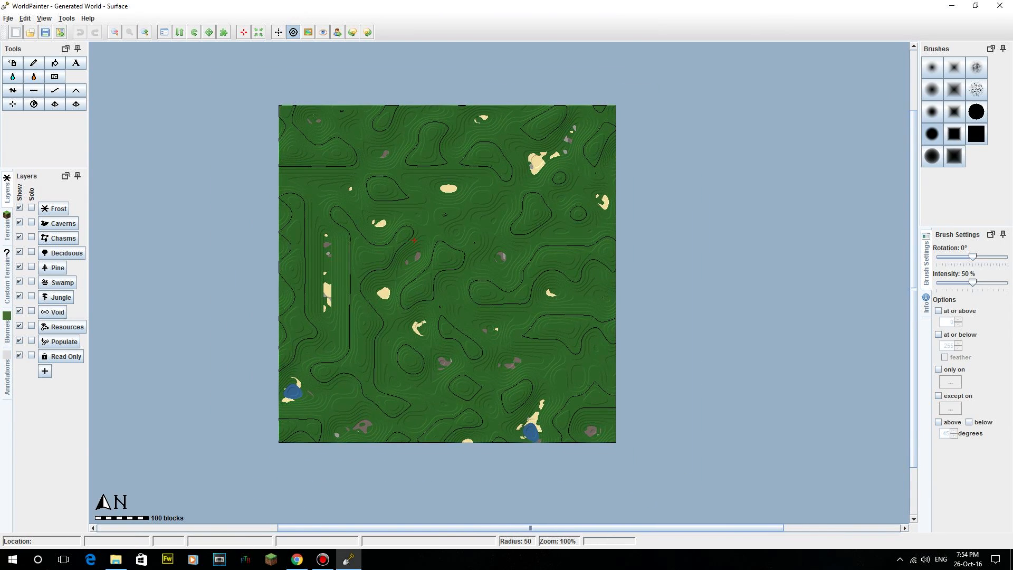
Start opening an existing WorldPainter world and browse to the Medieval folder on Local Disk (D:).
click(8, 18)
mouse_move(8, 18)
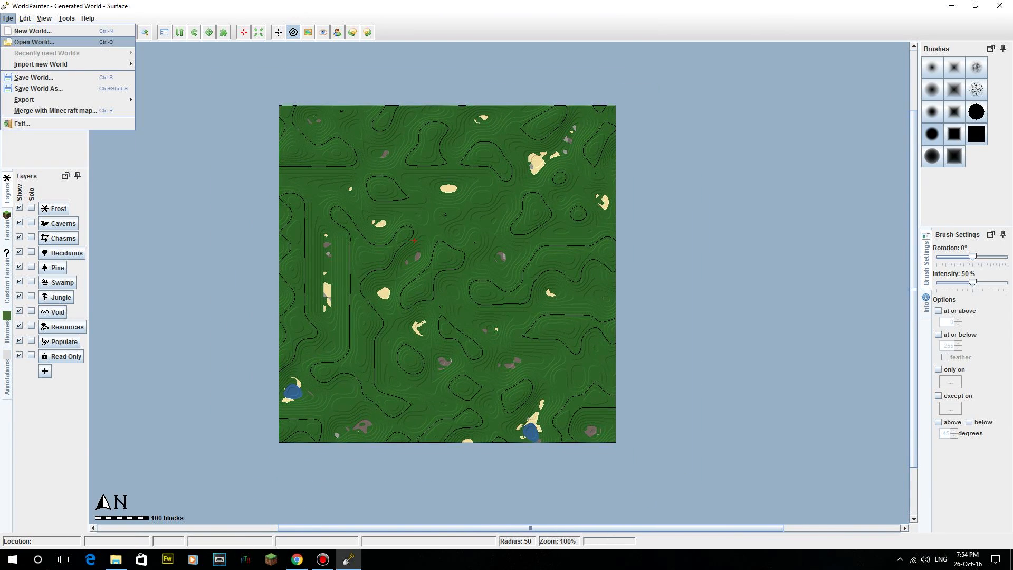
click(32, 41)
click(550, 207)
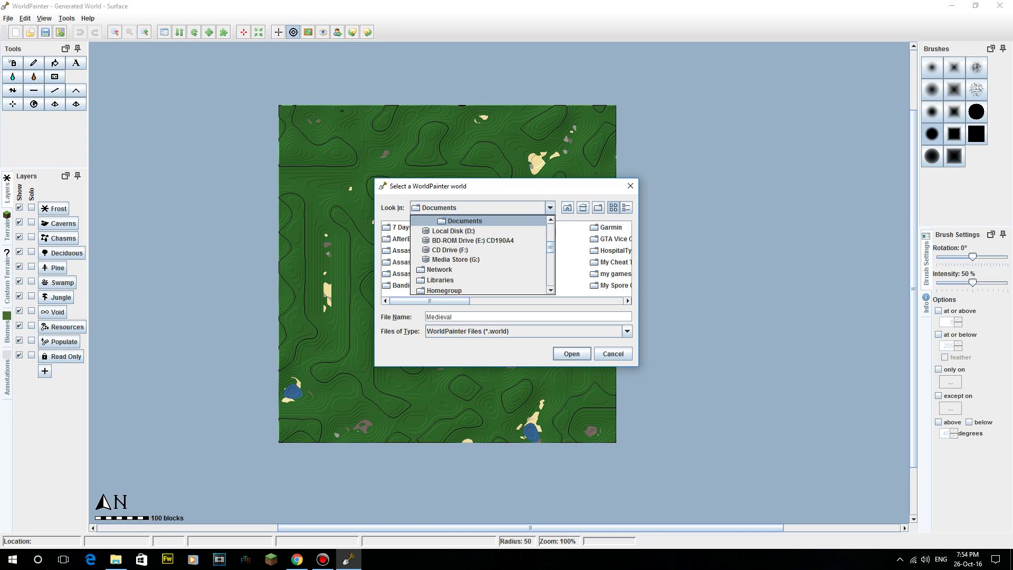
click(459, 231)
drag(405, 301, 573, 300)
click(536, 247)
double_click(540, 258)
click(394, 226)
click(394, 227)
double_click(401, 226)
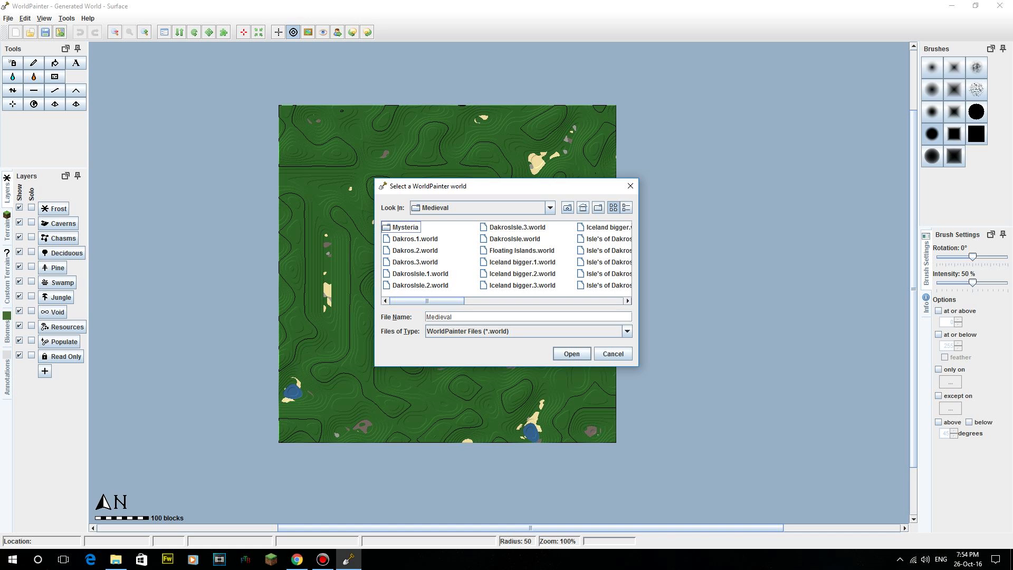
Open the world file LOTR Gondor World.1.world from the Medieval folder.
drag(427, 301, 501, 301)
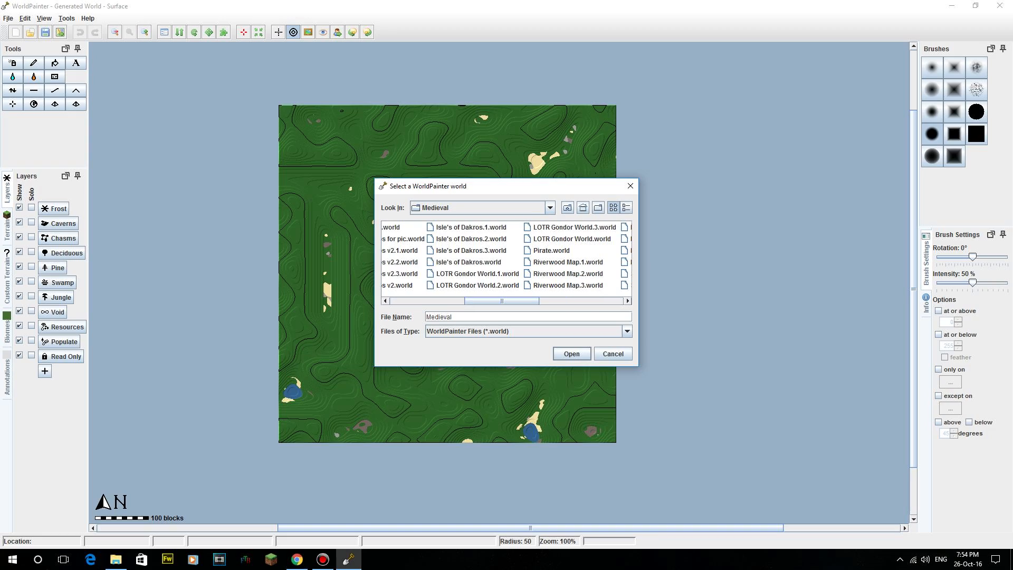
click(477, 273)
click(572, 354)
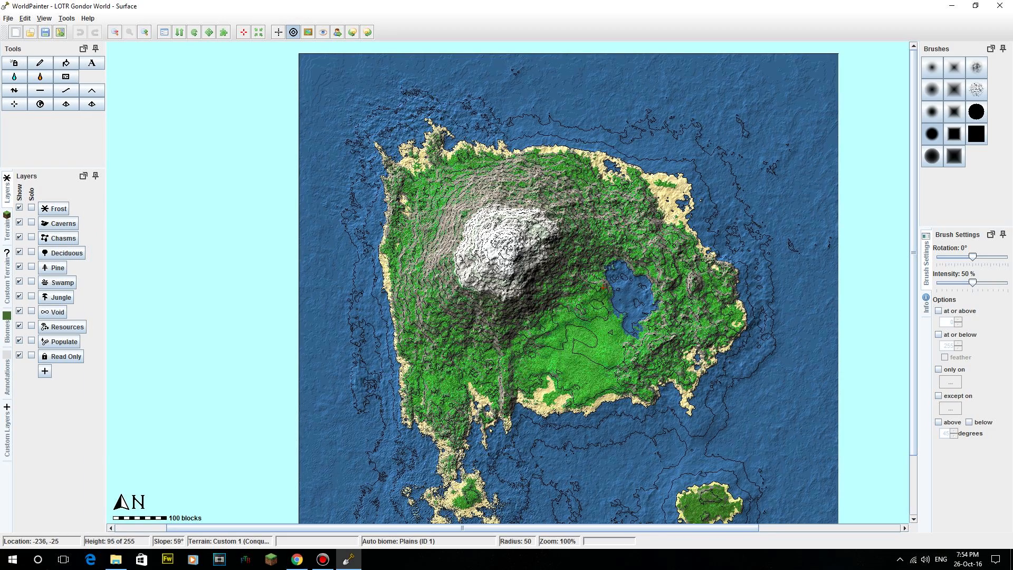
middle_drag(537, 372, 444, 279)
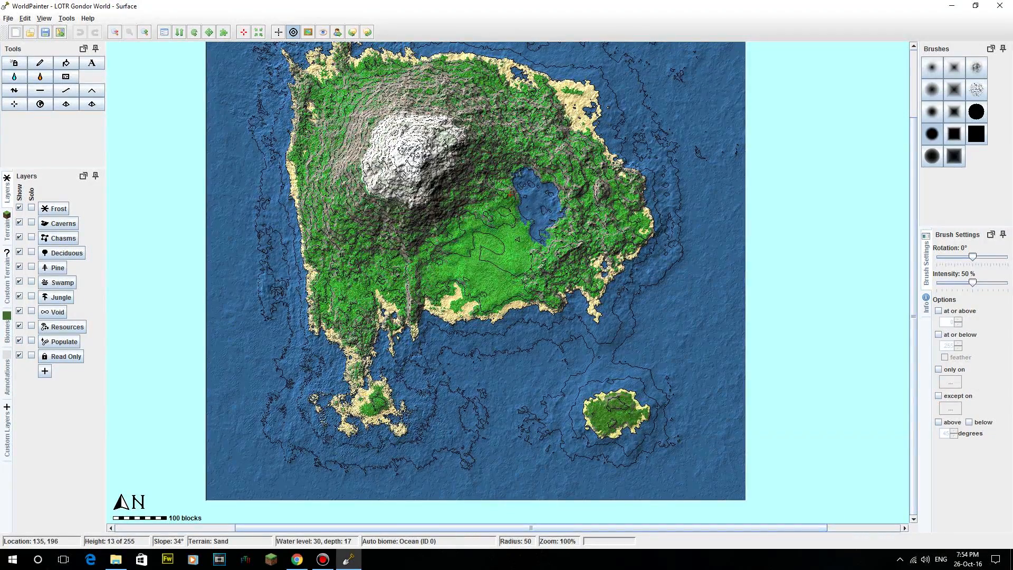
Inspect the island and its mountain in the 3D view, then close that view.
click(44, 18)
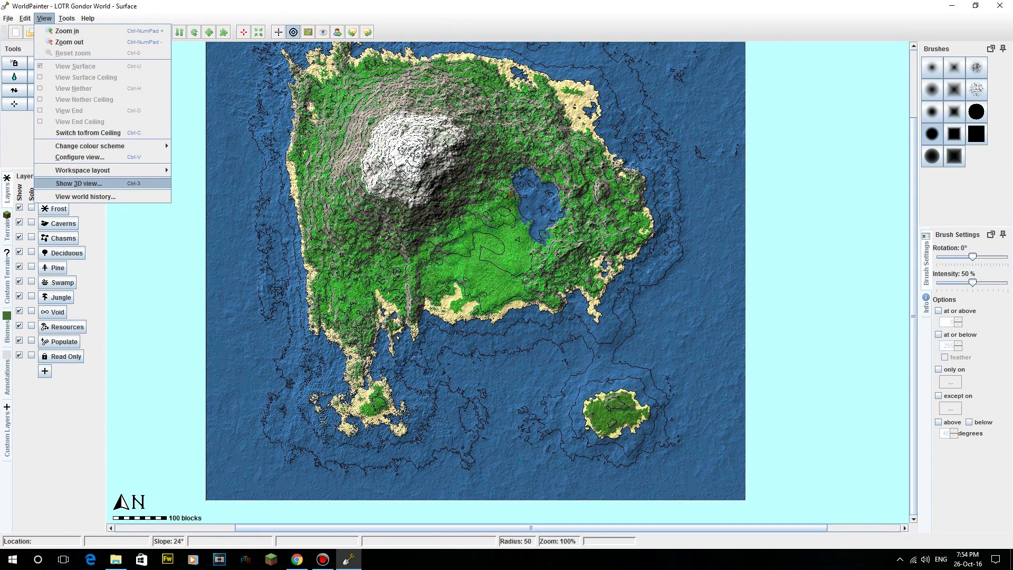
click(79, 183)
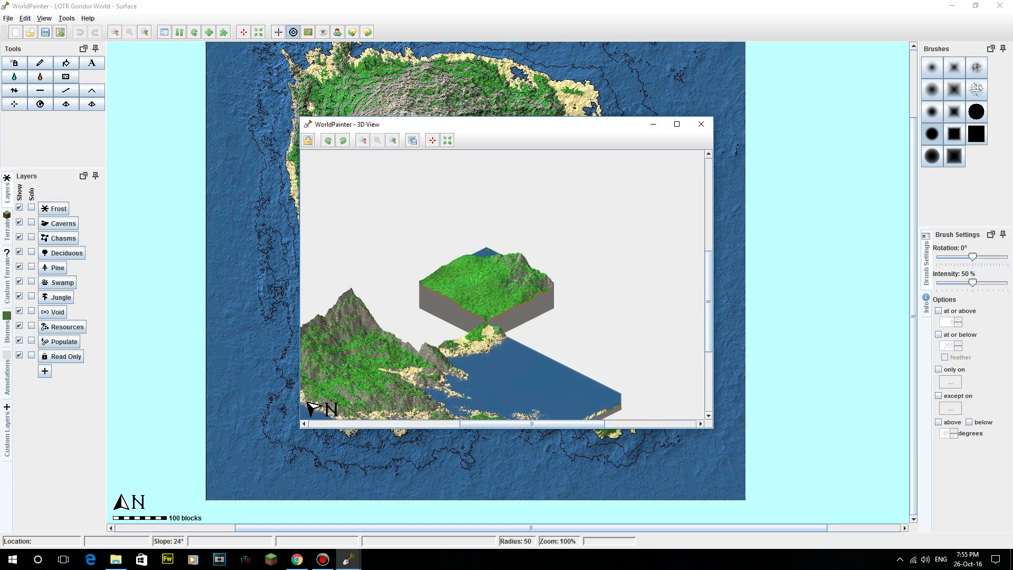
scroll(501, 285, down, 2)
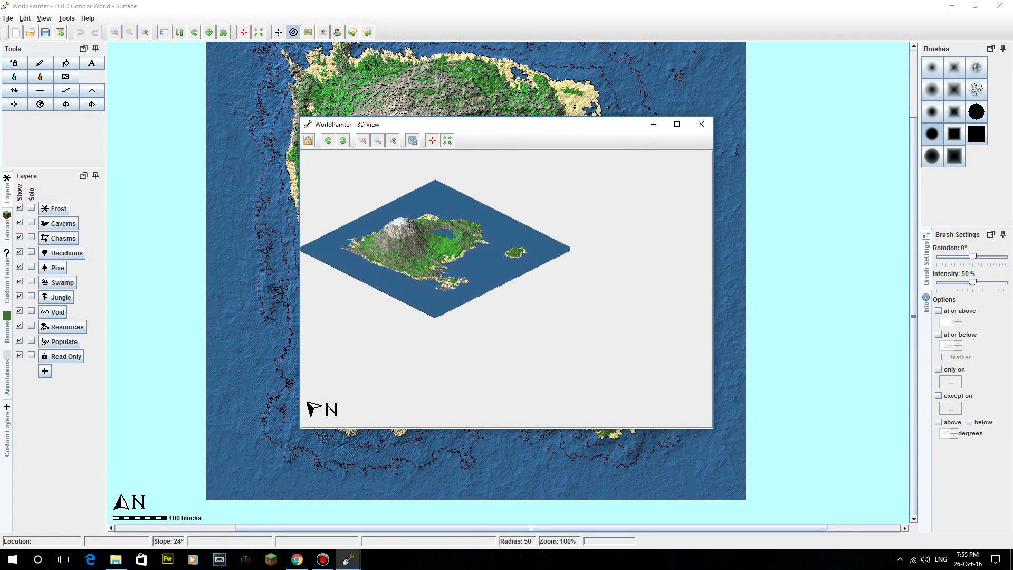
scroll(502, 284, up, 2)
drag(502, 284, 477, 247)
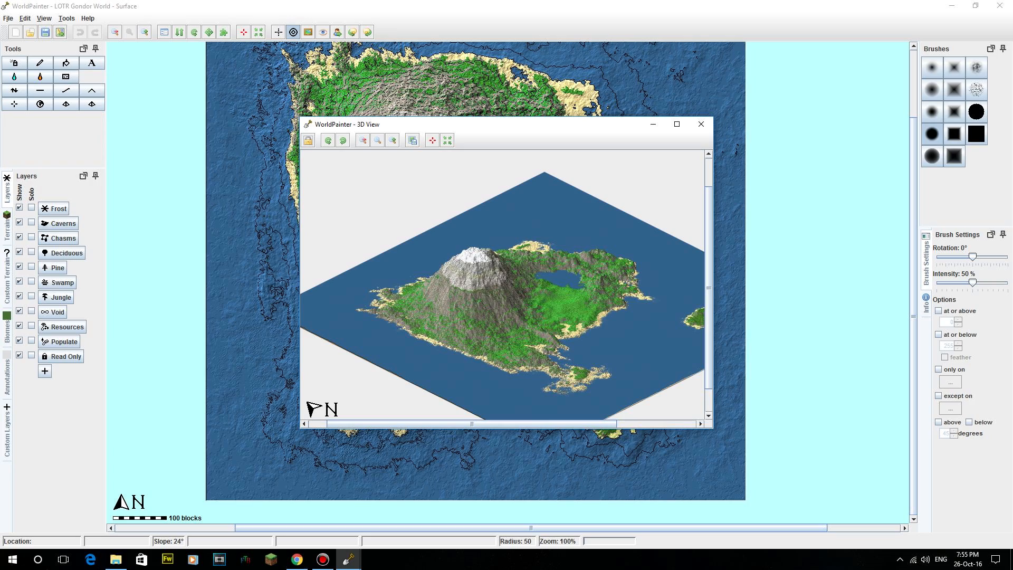
scroll(502, 284, up, 1)
drag(502, 285, 463, 199)
scroll(501, 284, down, 1)
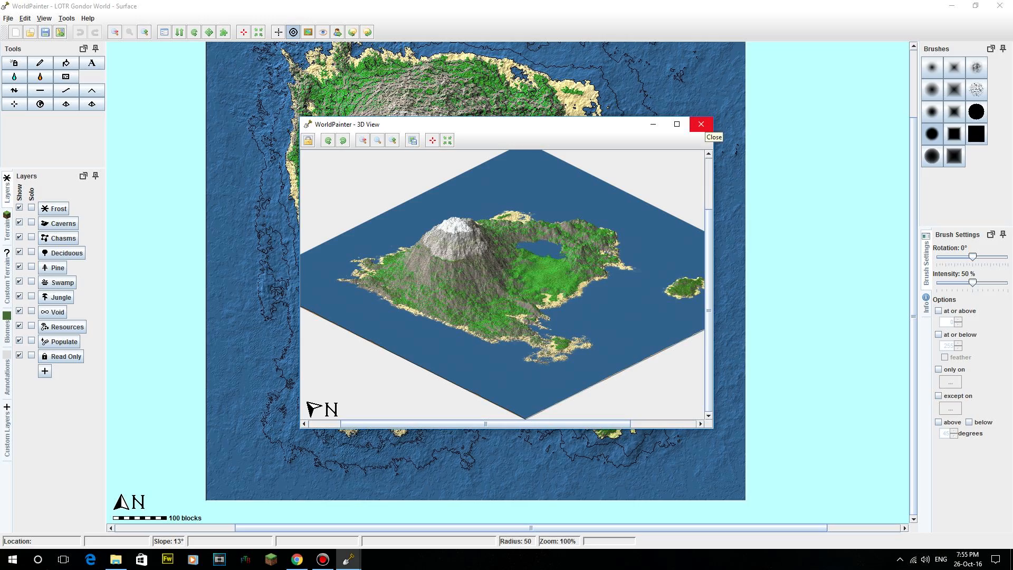
click(701, 124)
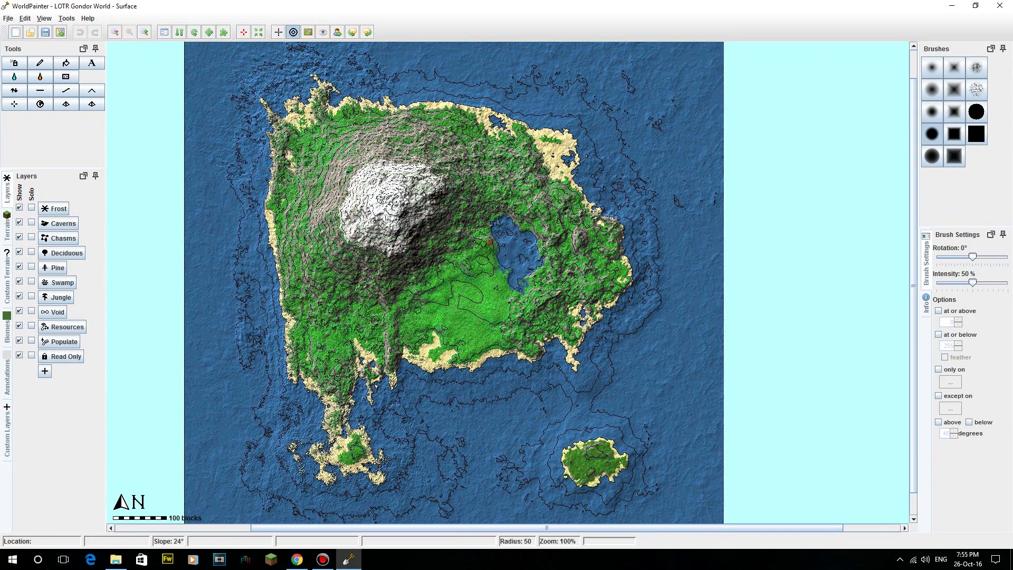
Switch to File Explorer and go to the WorldPainter folder in Program Files on the C: drive.
middle_drag(454, 283, 413, 301)
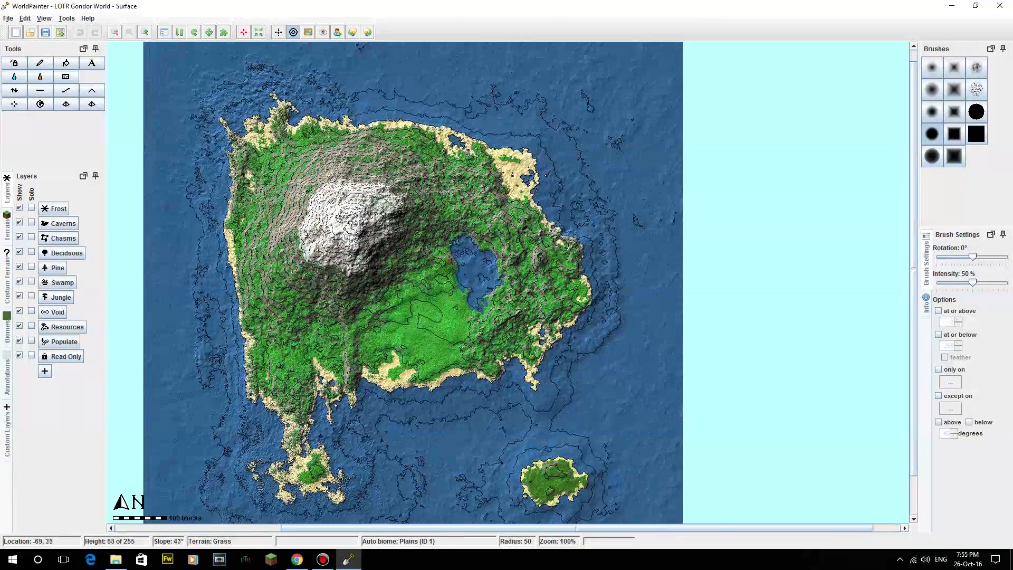
click(116, 559)
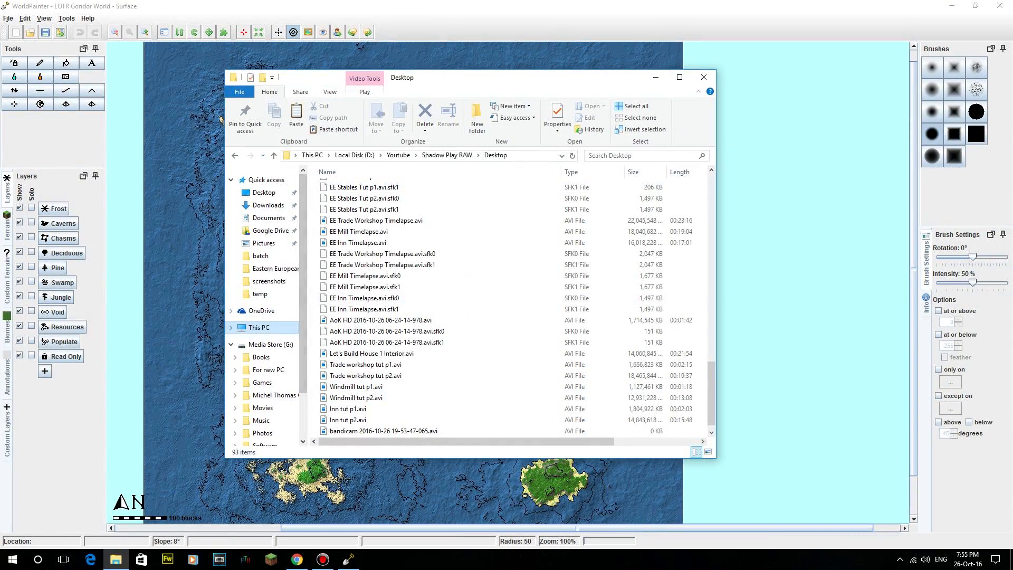
click(259, 327)
double_click(369, 298)
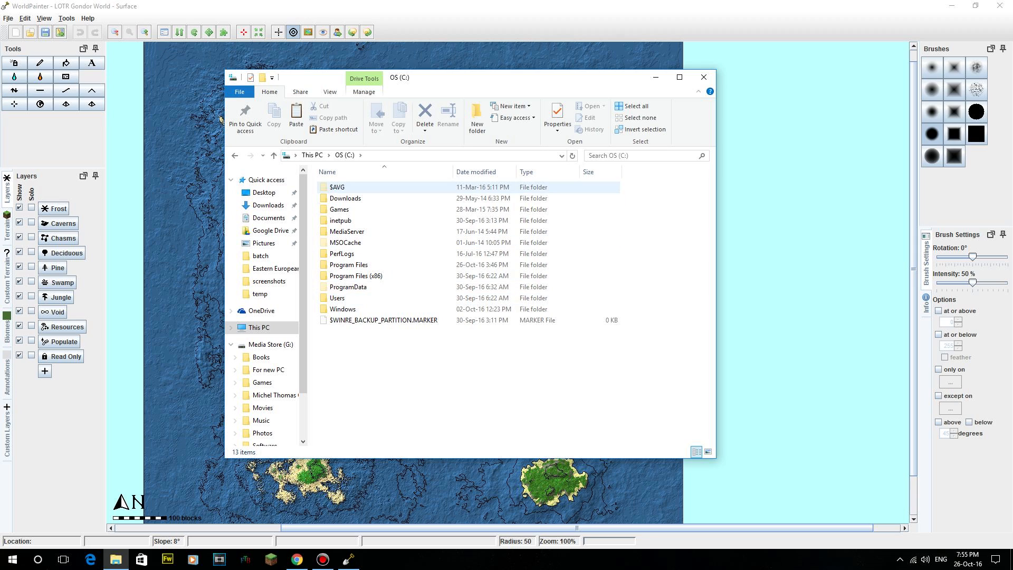
double_click(348, 264)
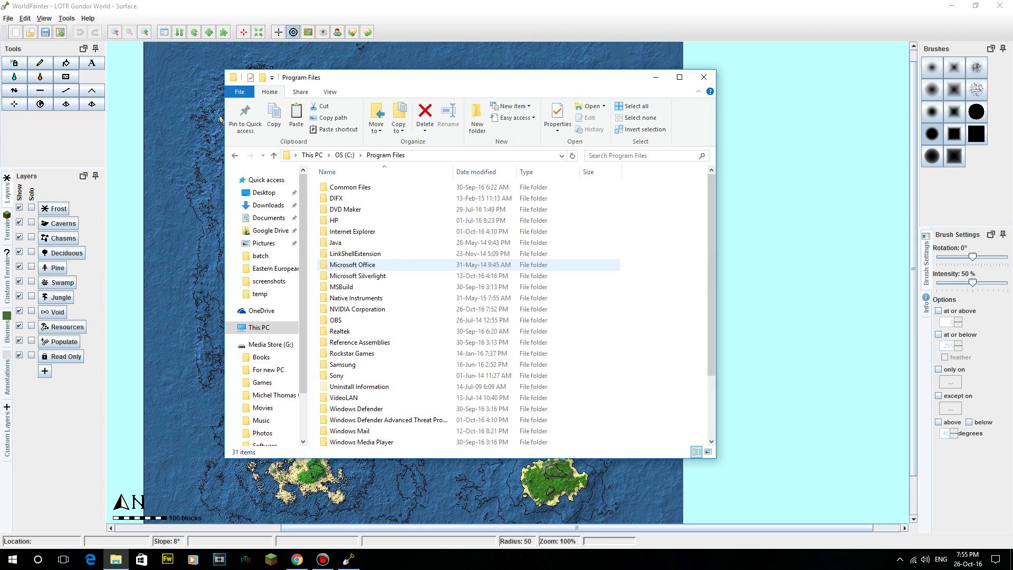
scroll(348, 439, down, 3)
double_click(349, 439)
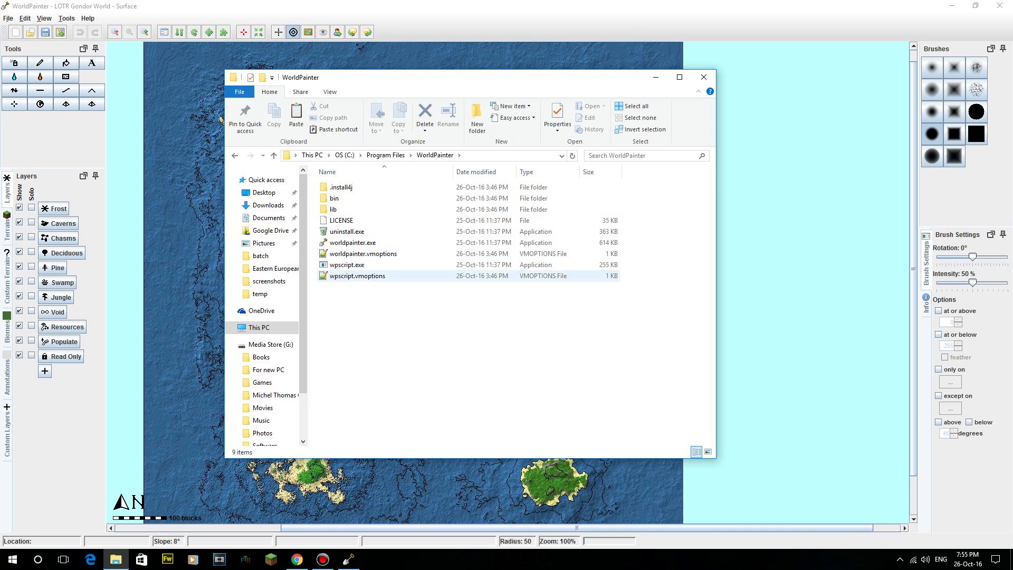
Open the worldpainter.vmoptions file for editing in Notepad++.
drag(353, 216, 361, 179)
click(401, 316)
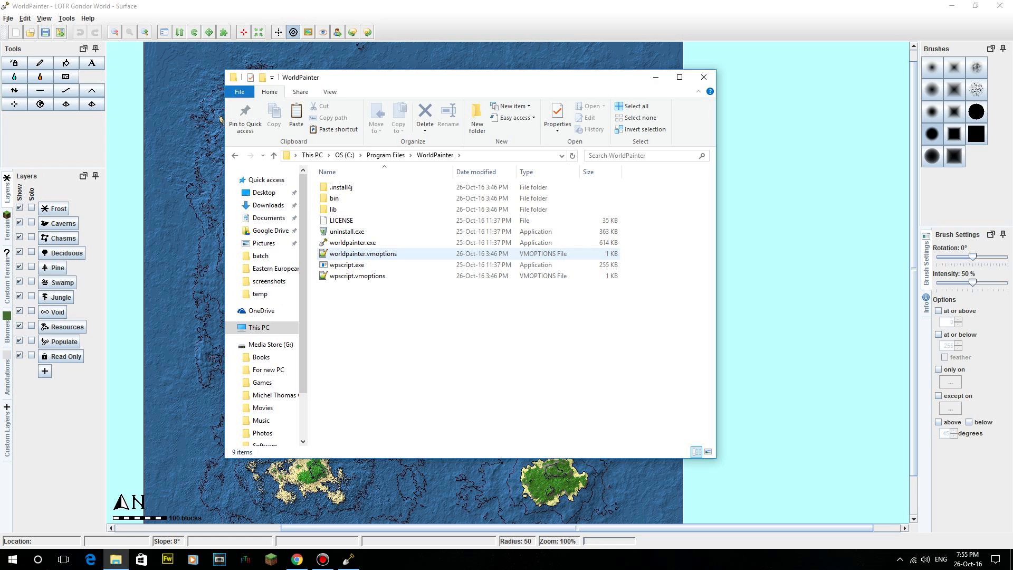
double_click(359, 254)
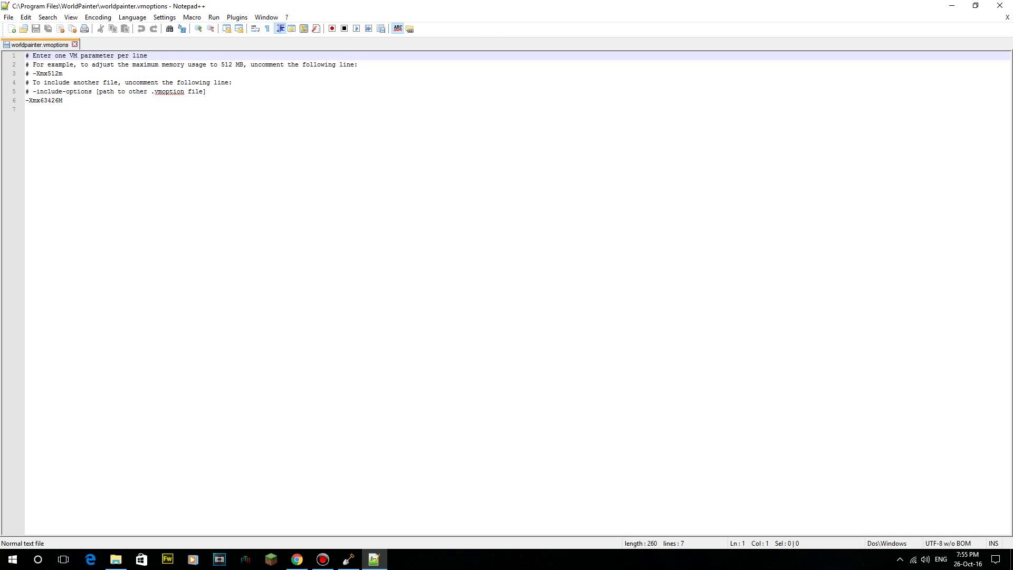
Examine the -Xmx maximum memory lines in worldpainter.vmoptions, highlighting the active memory value.
click(25, 110)
drag(40, 100, 58, 100)
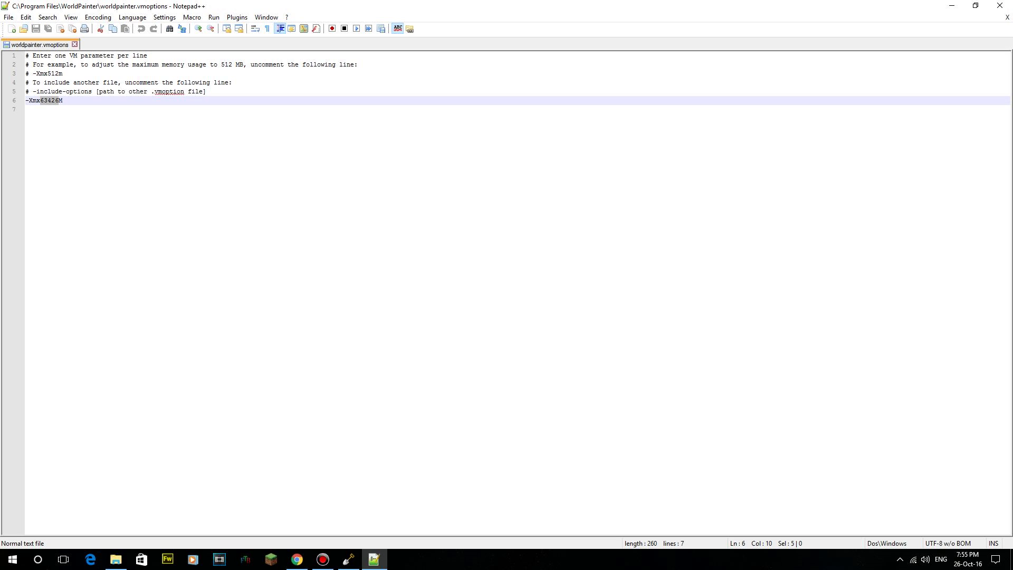
click(25, 109)
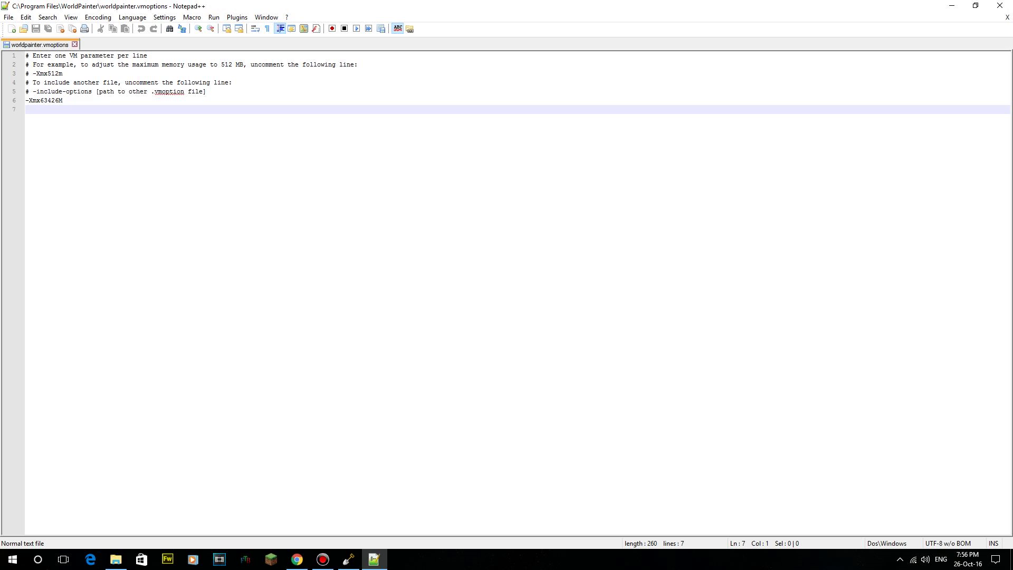
key(shift+End)
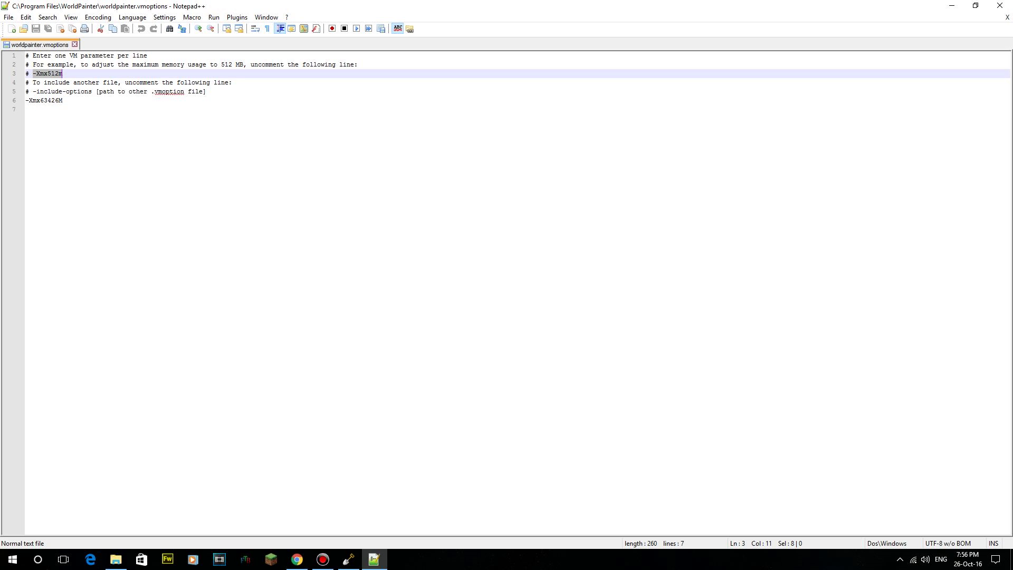
click(58, 100)
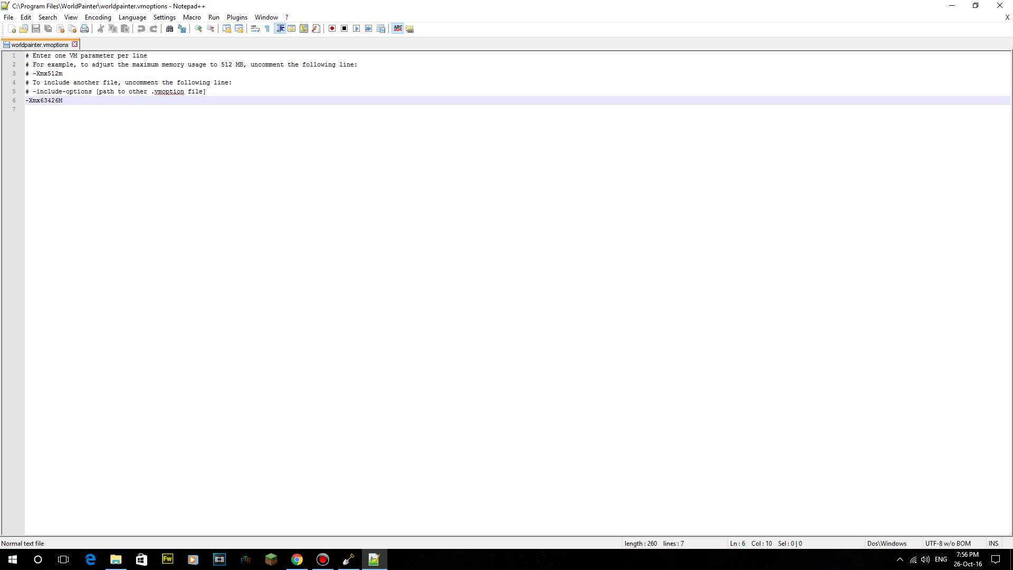
drag(40, 100, 58, 100)
click(63, 101)
drag(40, 100, 58, 100)
drag(55, 110, 26, 55)
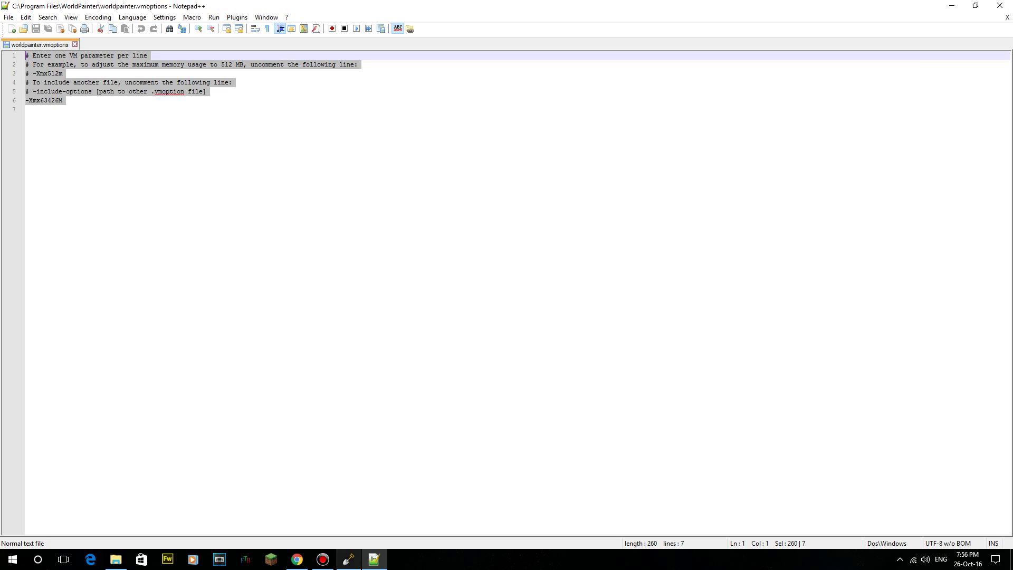
Switch back to WorldPainter and view the island map.
click(348, 559)
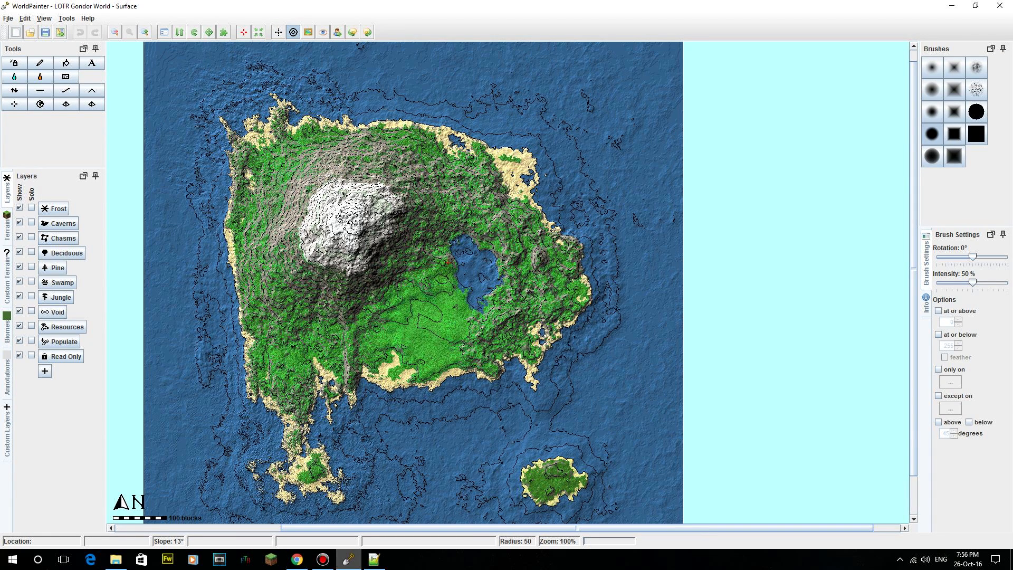
mouse_move(322, 559)
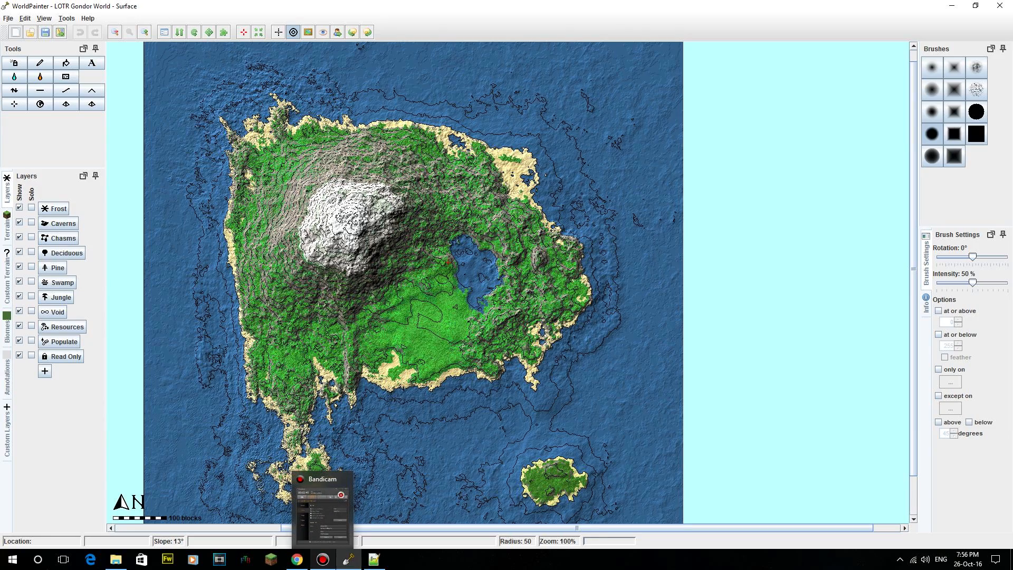
middle_drag(387, 240, 369, 207)
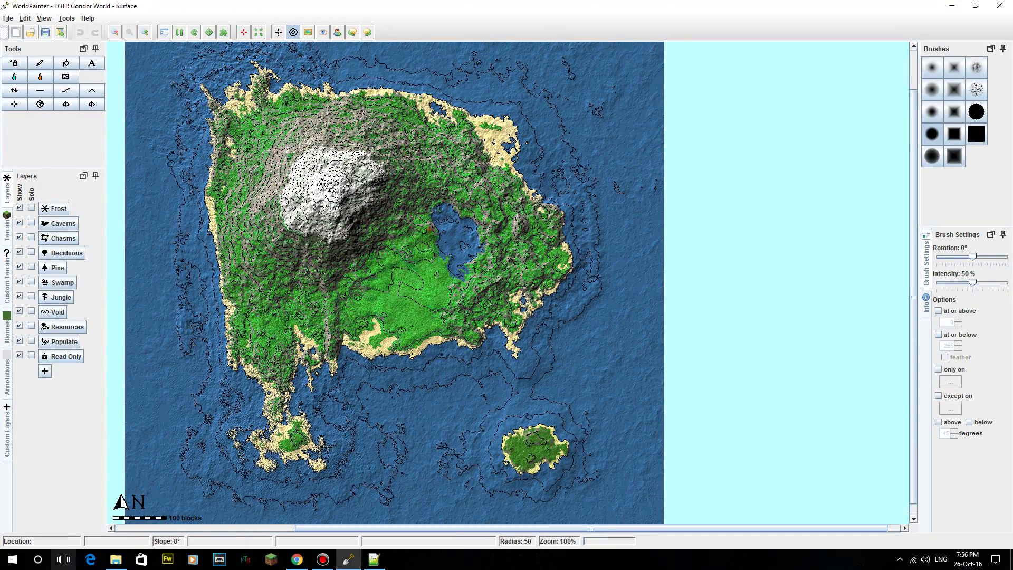
Search Windows for "advanced", bring up the advanced system settings, and open the Environment Variables.
click(12, 559)
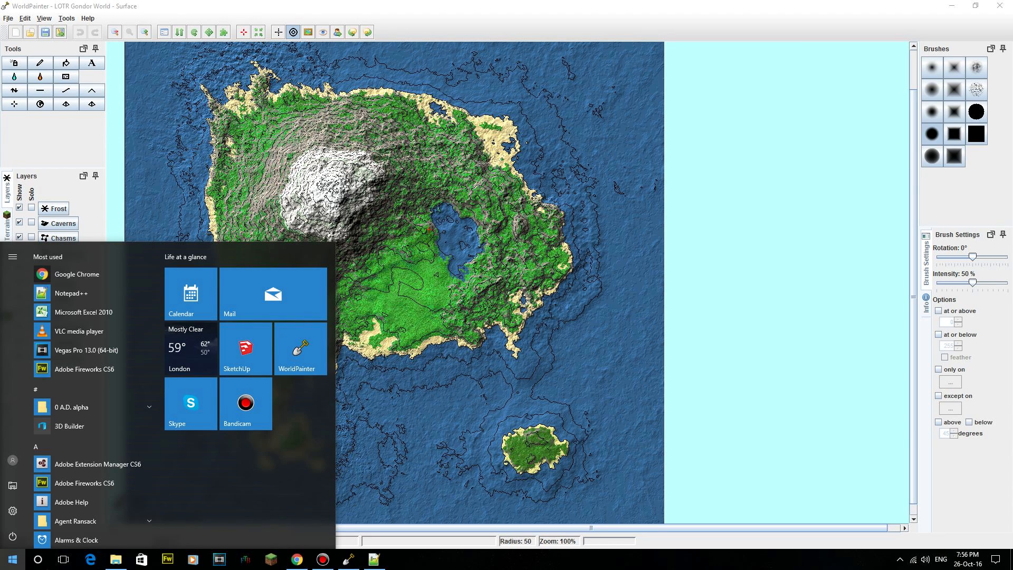
text(advanced)
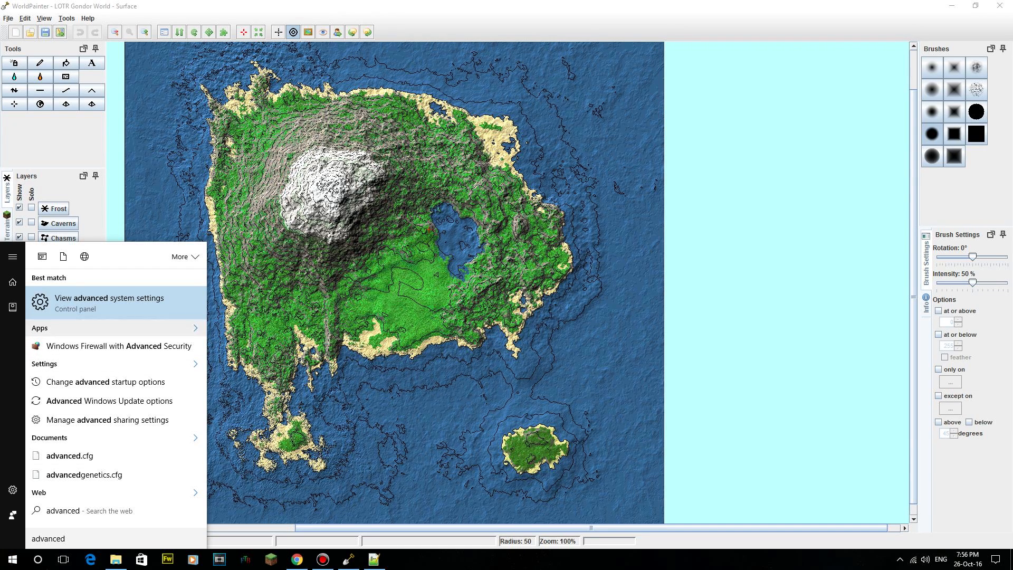
key(Return)
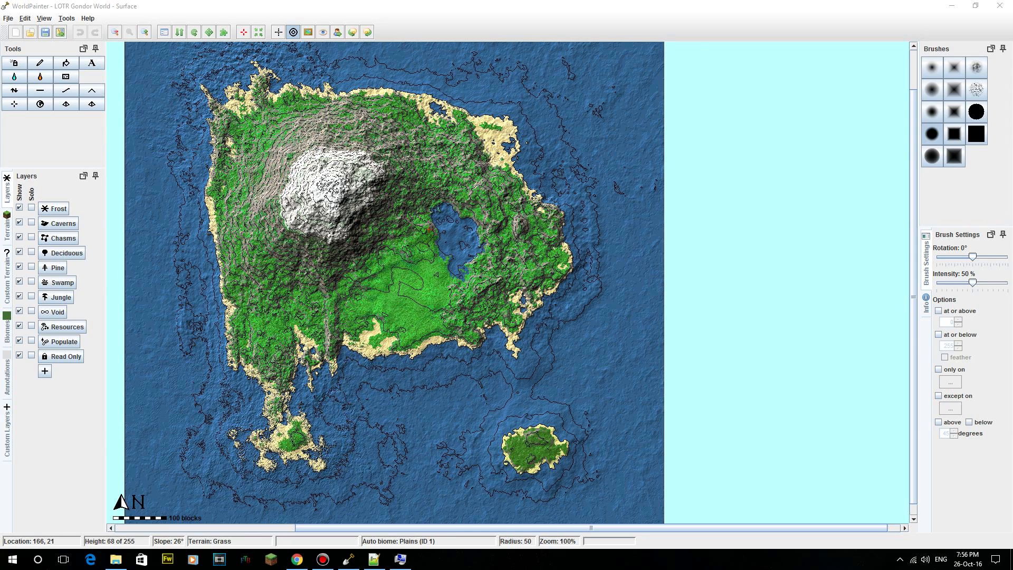
mouse_move(400, 558)
click(401, 515)
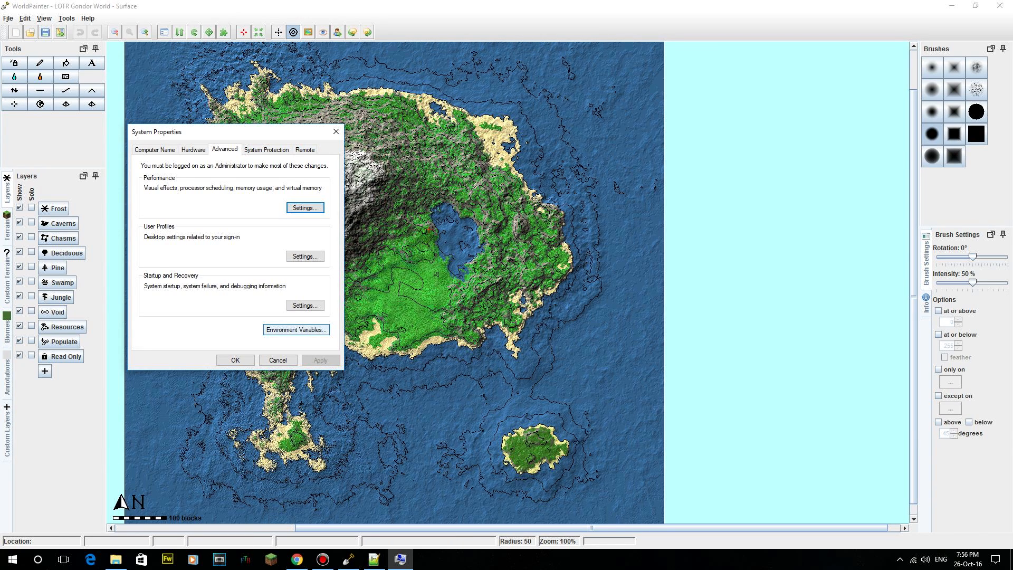
click(296, 329)
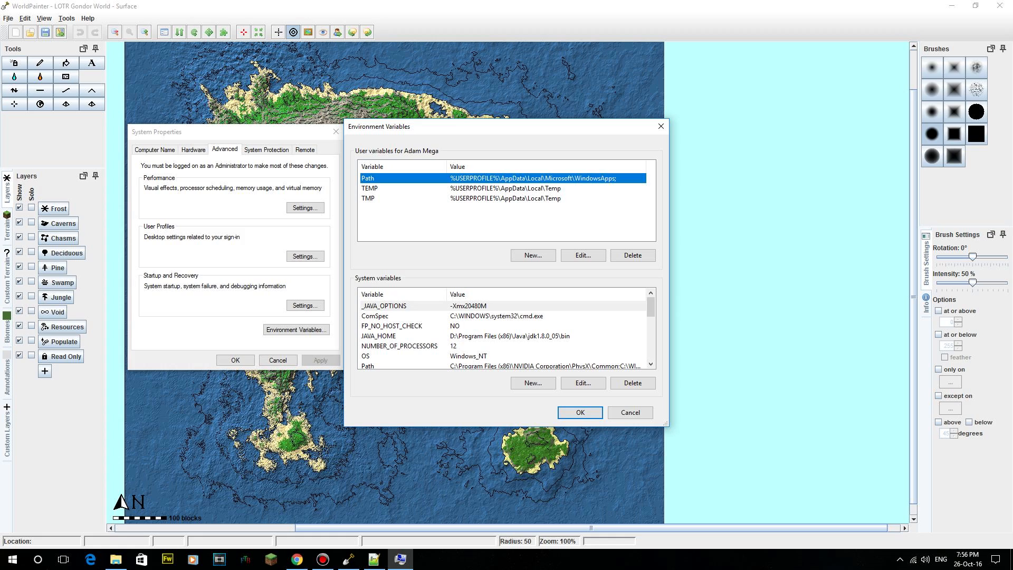
Inspect the _JAVA_OPTIONS and JAVA_HOME system variables, and close the Environment Variables and System Properties windows.
click(401, 305)
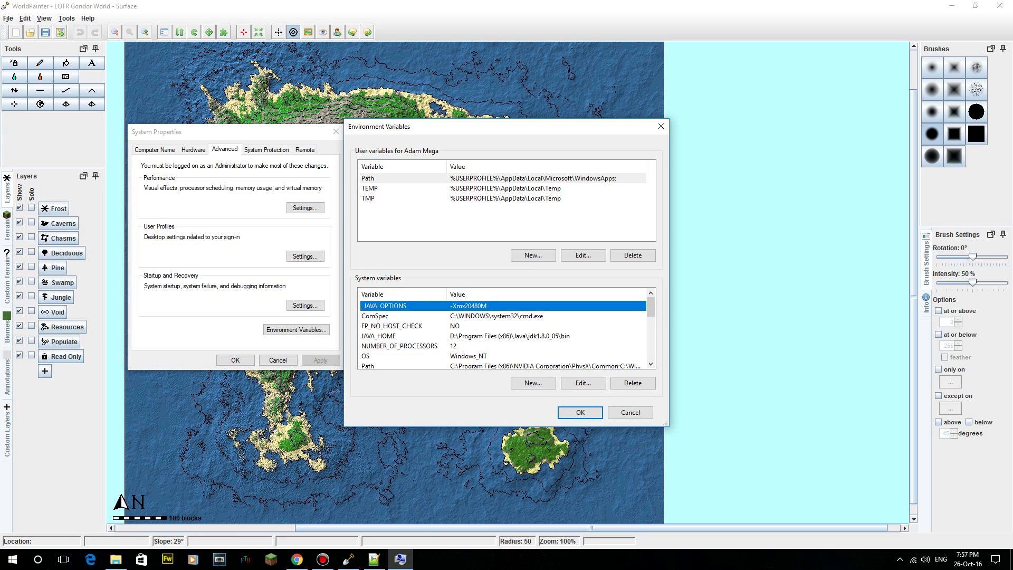
click(582, 383)
click(445, 281)
click(646, 301)
click(401, 336)
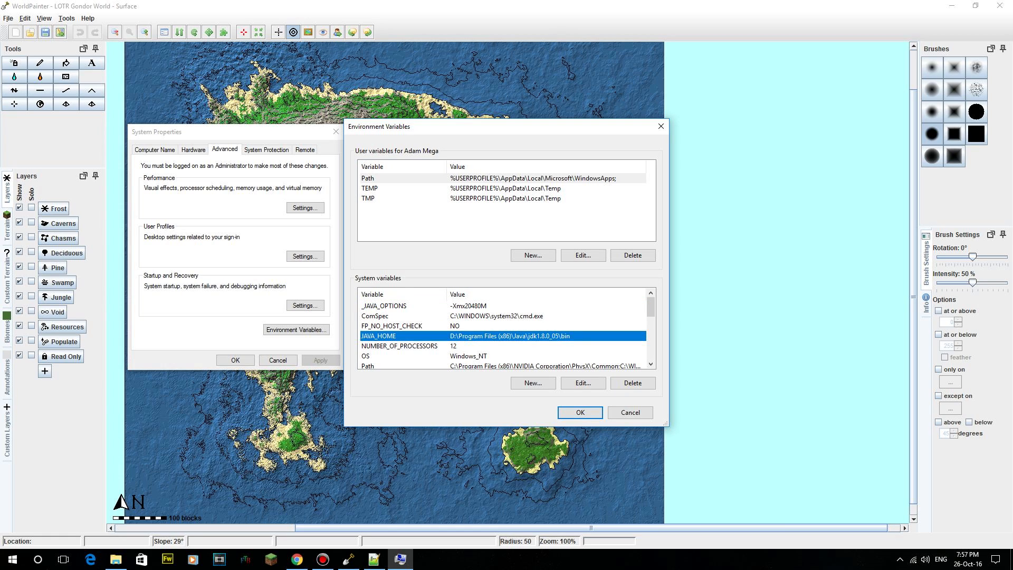
click(401, 306)
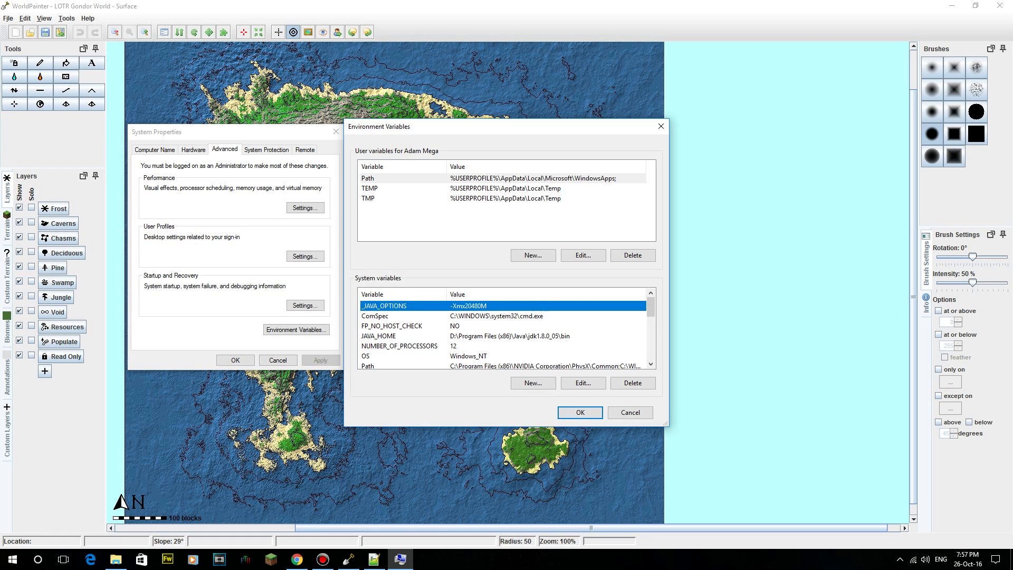
click(579, 412)
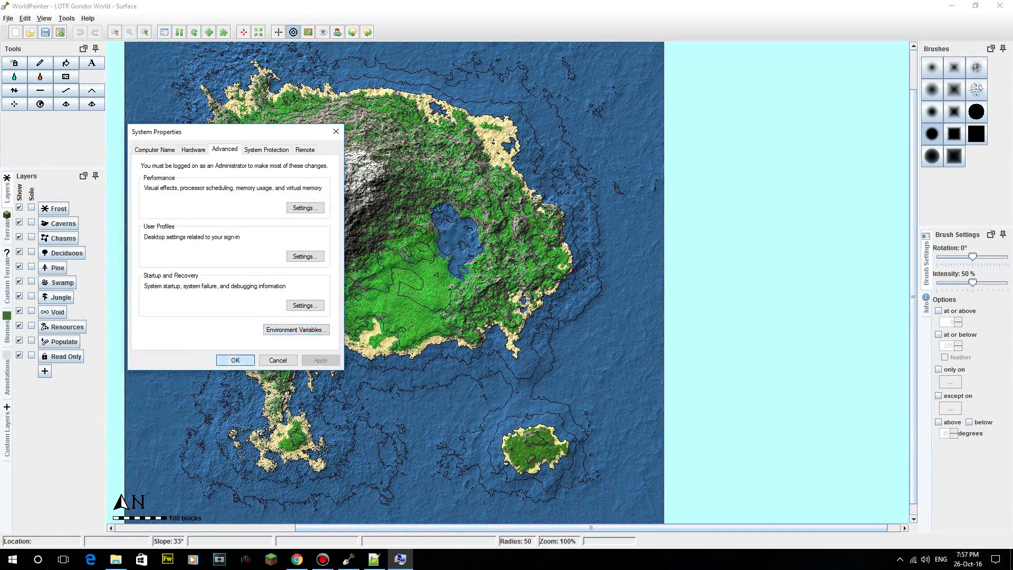
click(235, 359)
middle_drag(487, 438, 511, 405)
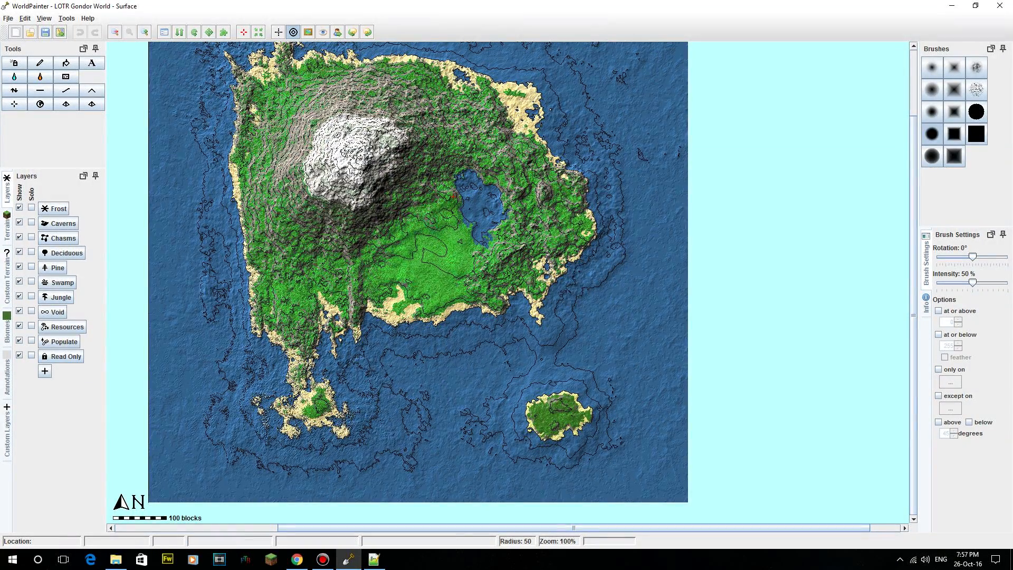
click(116, 559)
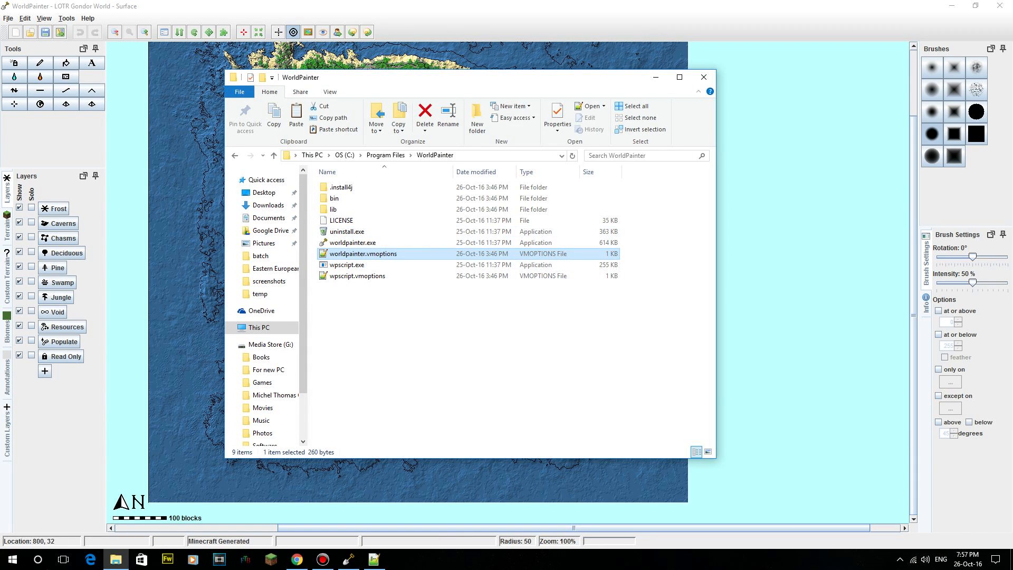
middle_drag(164, 114, 146, 171)
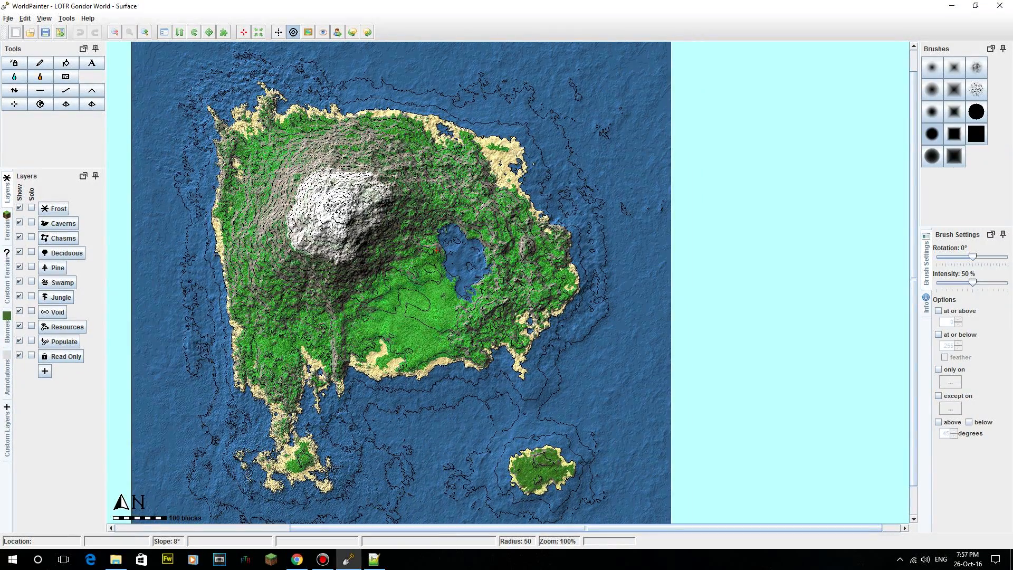
middle_drag(317, 211, 385, 222)
Set WorldPainter's visual theme to Dark Nimbus in the preferences.
click(24, 18)
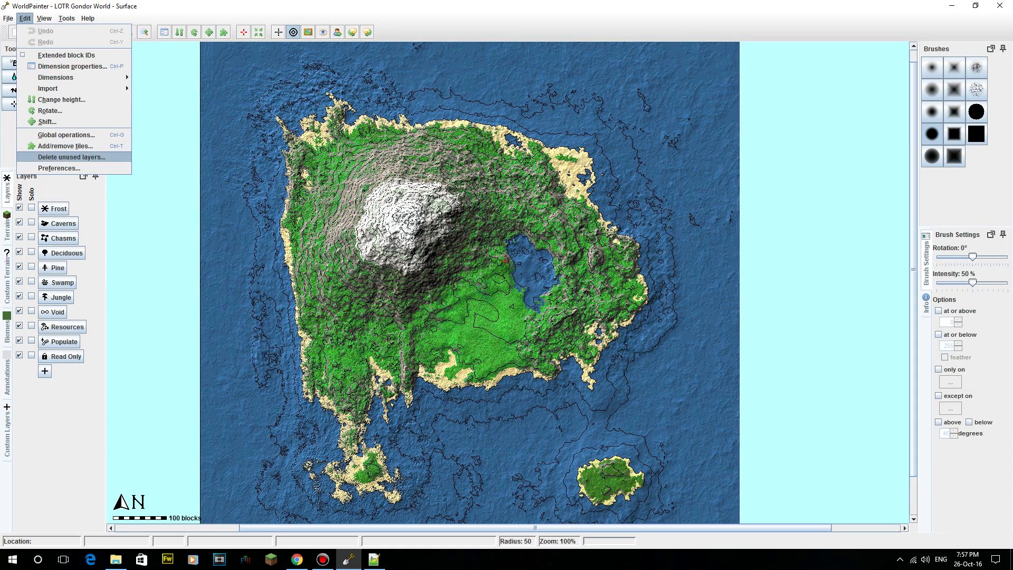
key(Return)
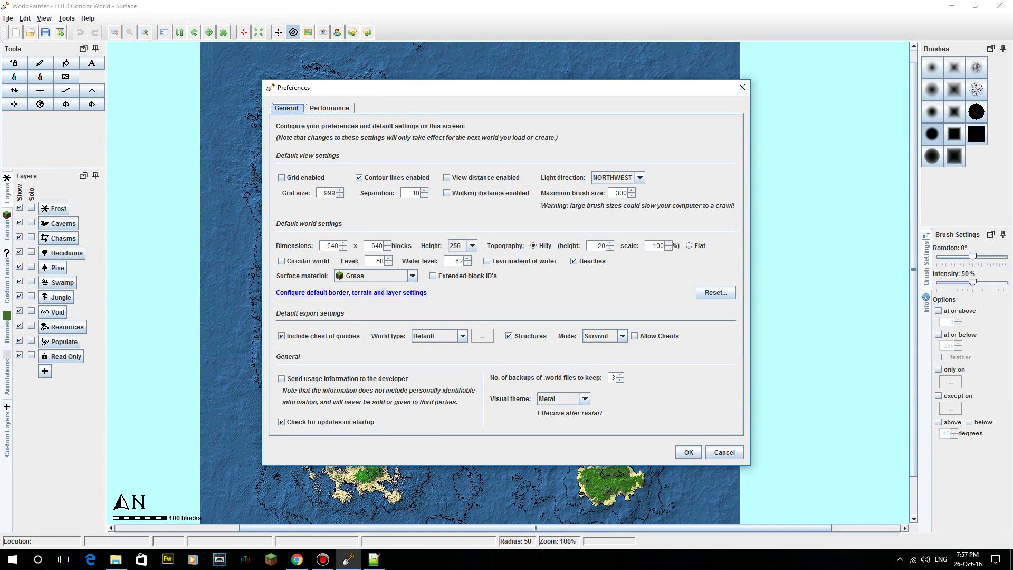
click(563, 398)
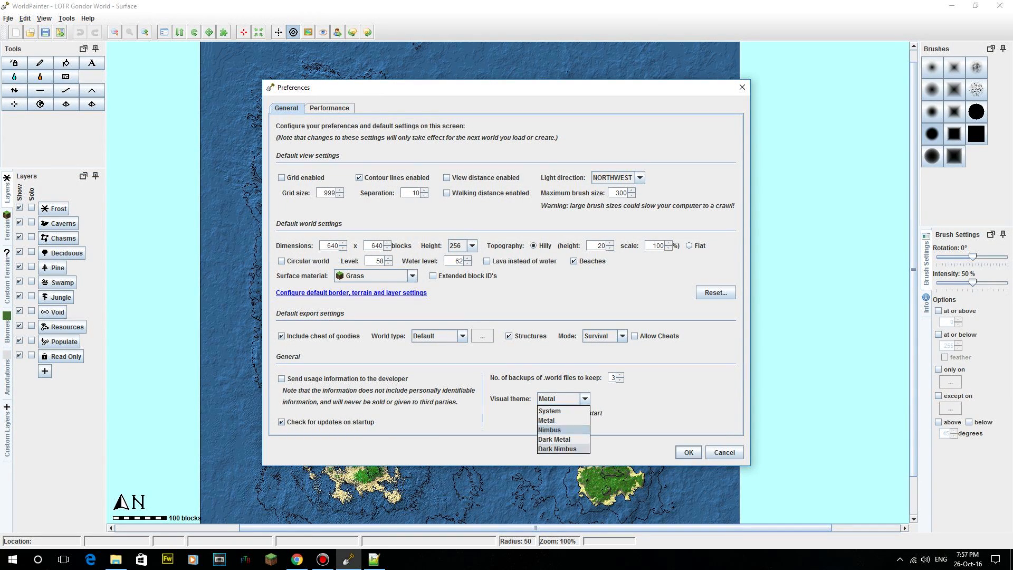
click(558, 449)
click(689, 452)
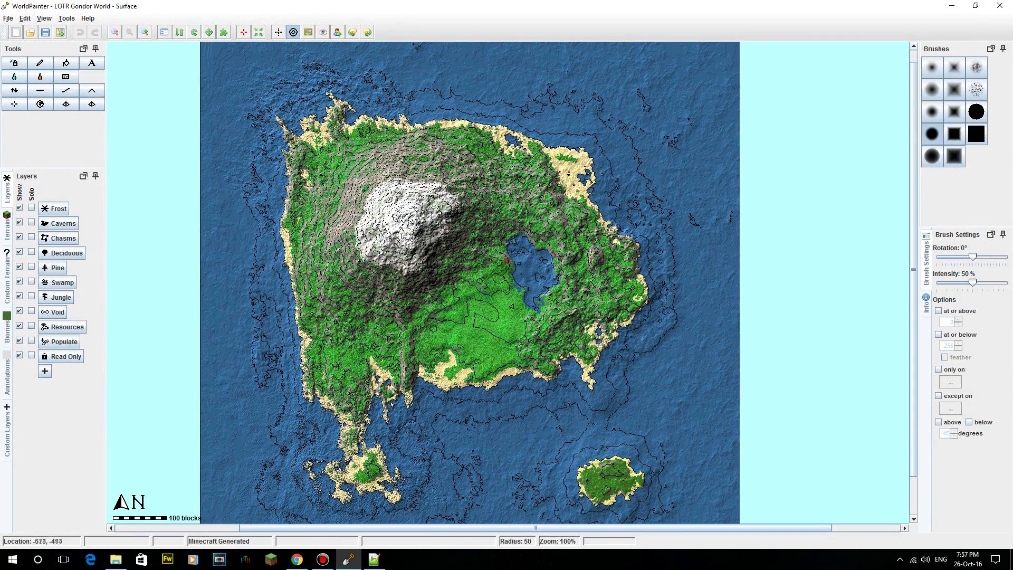
Set the visual theme to Dark Metal in the preferences and restart WorldPainter.
click(8, 18)
mouse_move(24, 18)
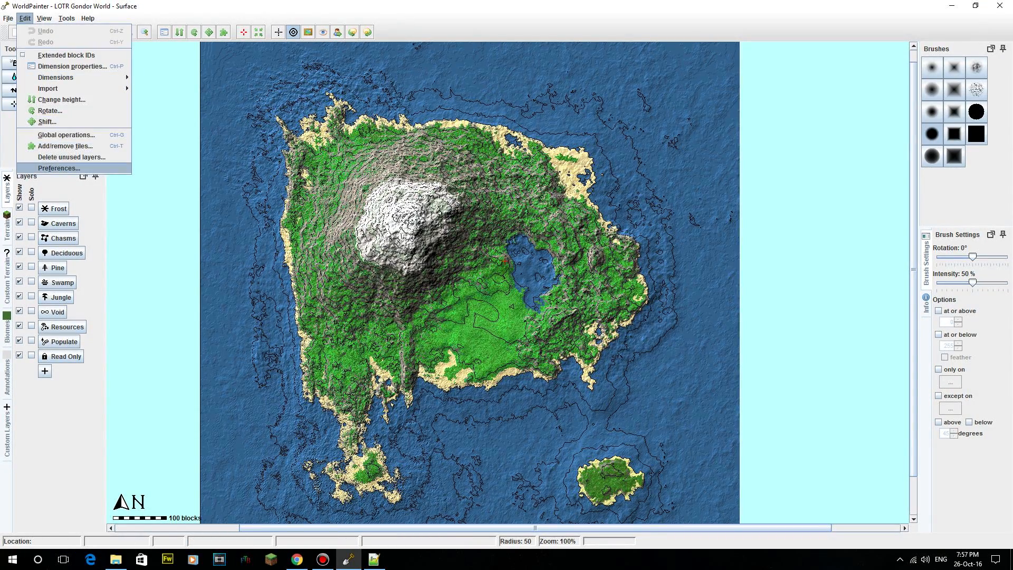
click(58, 168)
click(563, 398)
click(558, 438)
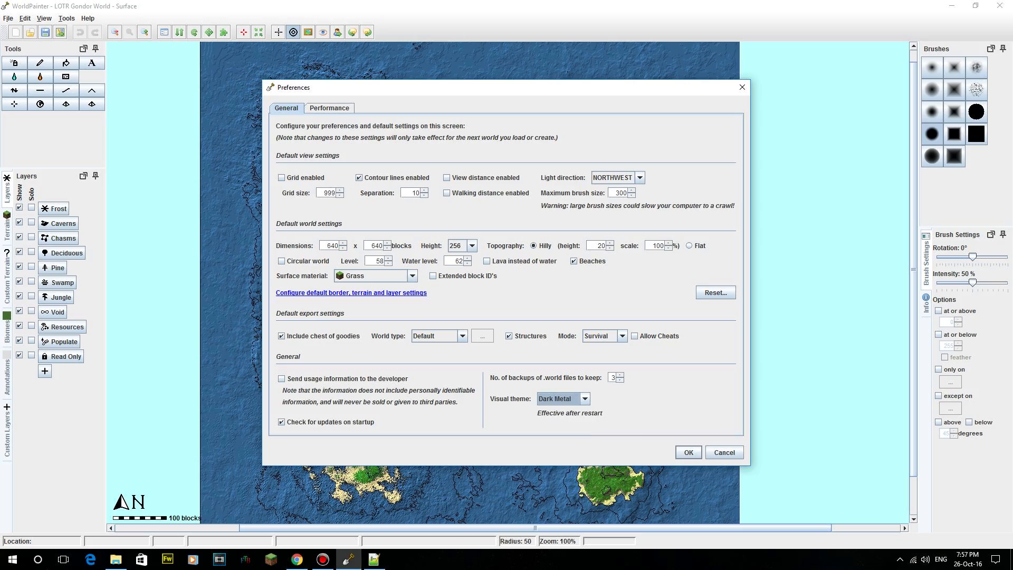
click(688, 452)
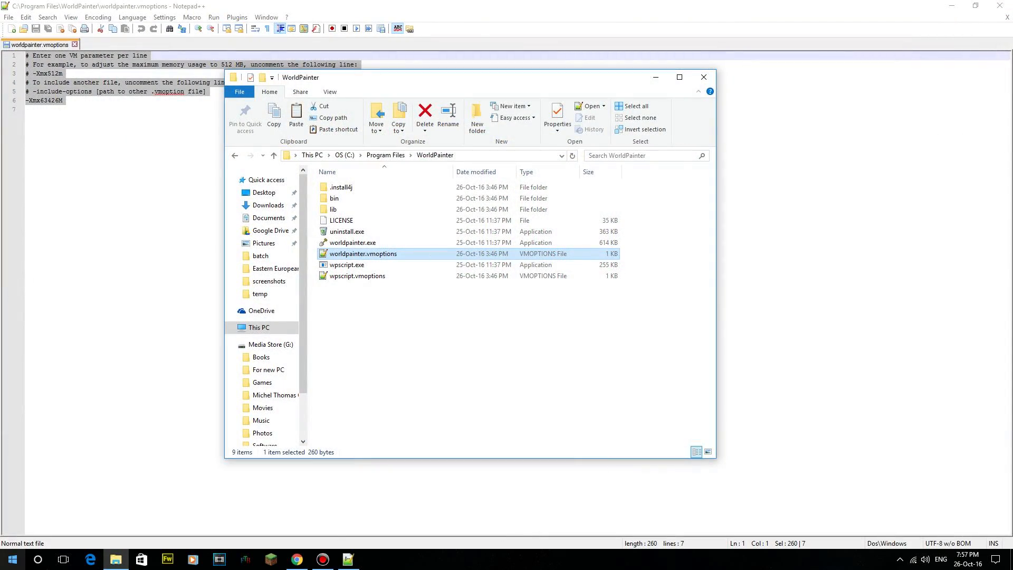
click(13, 559)
click(300, 349)
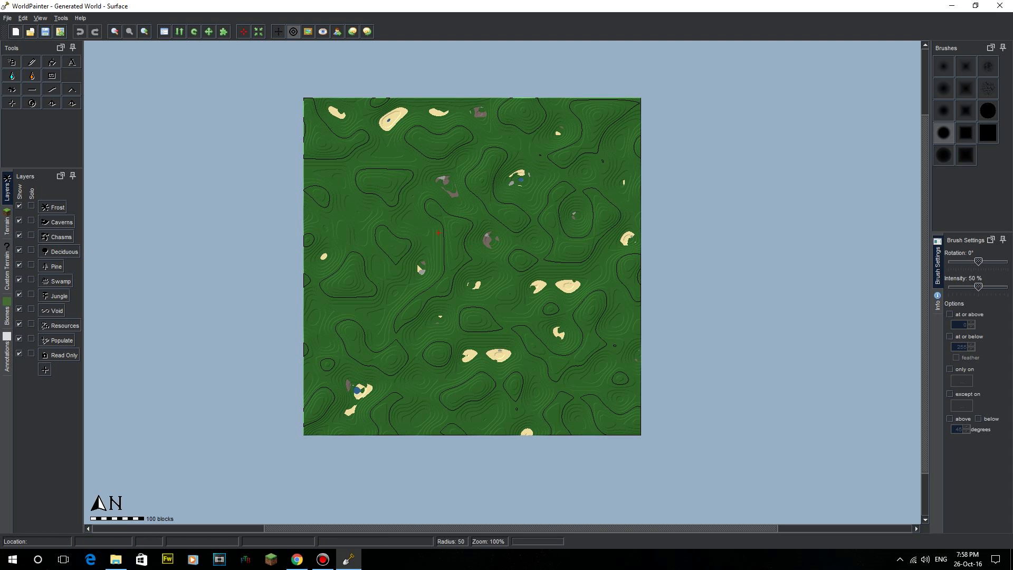
Minimize the WorldPainter and file windows and open the brushes folder on the desktop.
click(951, 6)
click(656, 77)
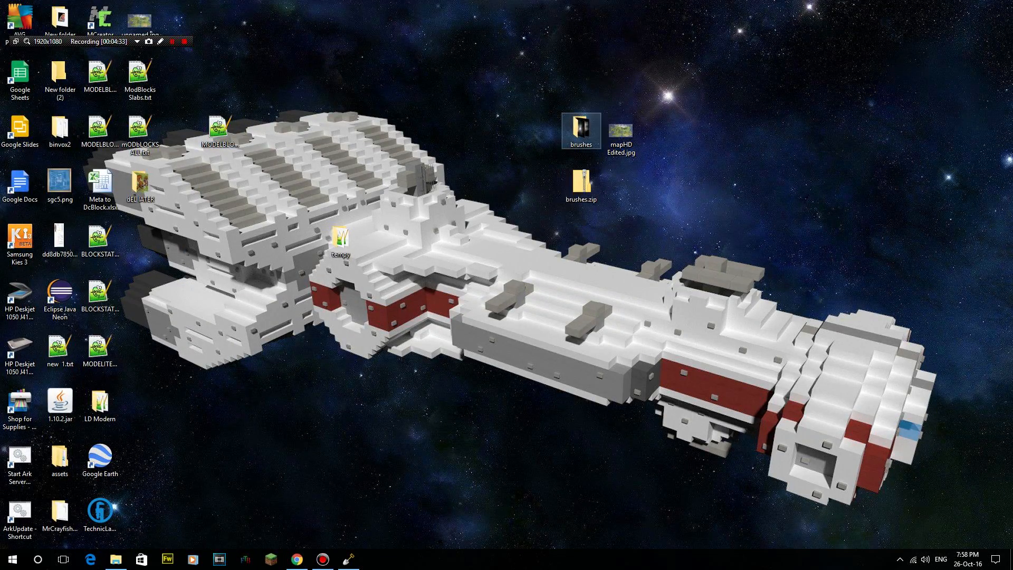
double_click(581, 129)
scroll(596, 335, down, 2)
scroll(464, 359, up, 2)
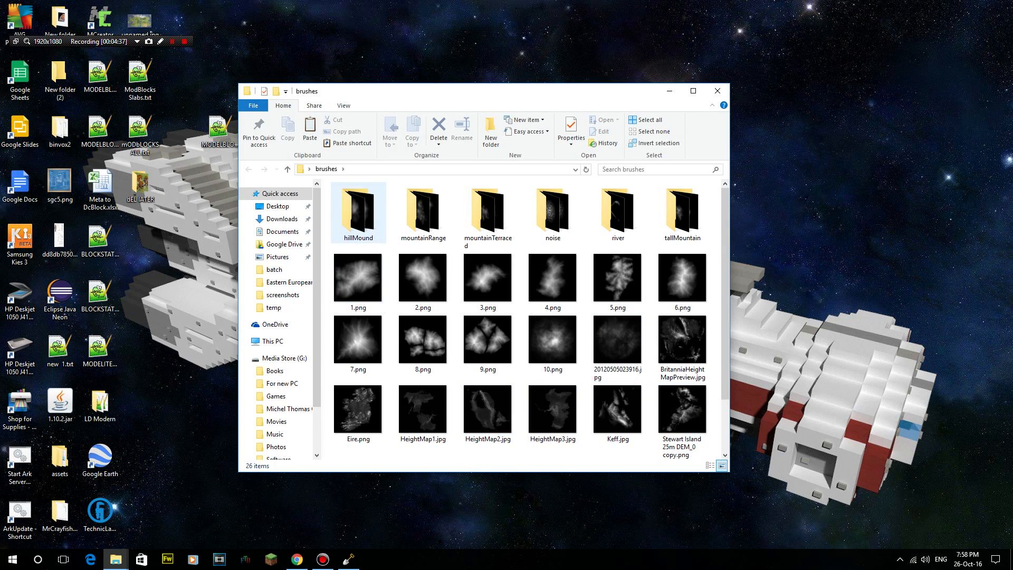
Look through the brush category subfolders, from hillMound to tallMountain, in the brushes folder.
key(Up)
key(Right)
key(Right)
key(Right)
key(Right)
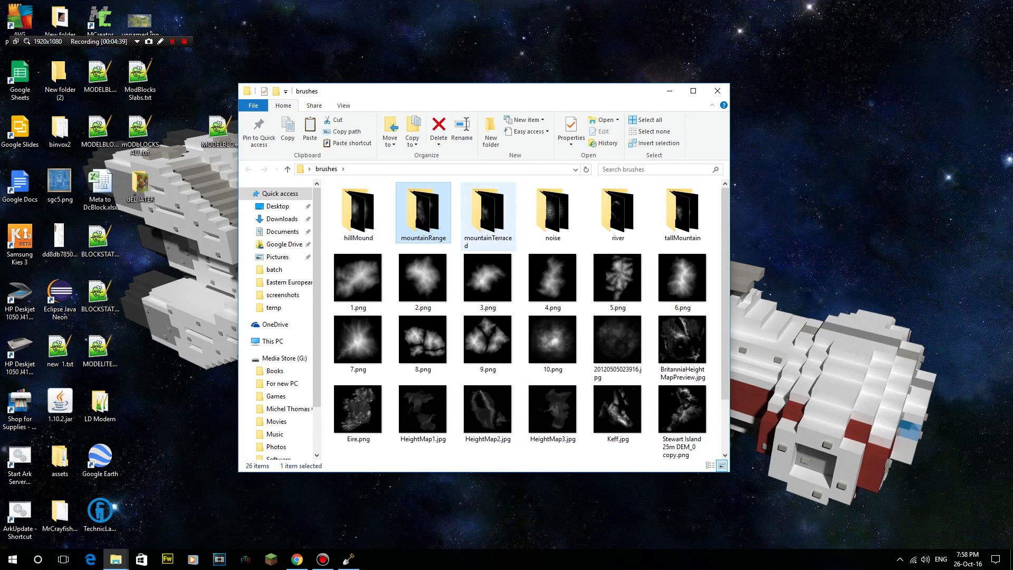
key(Right)
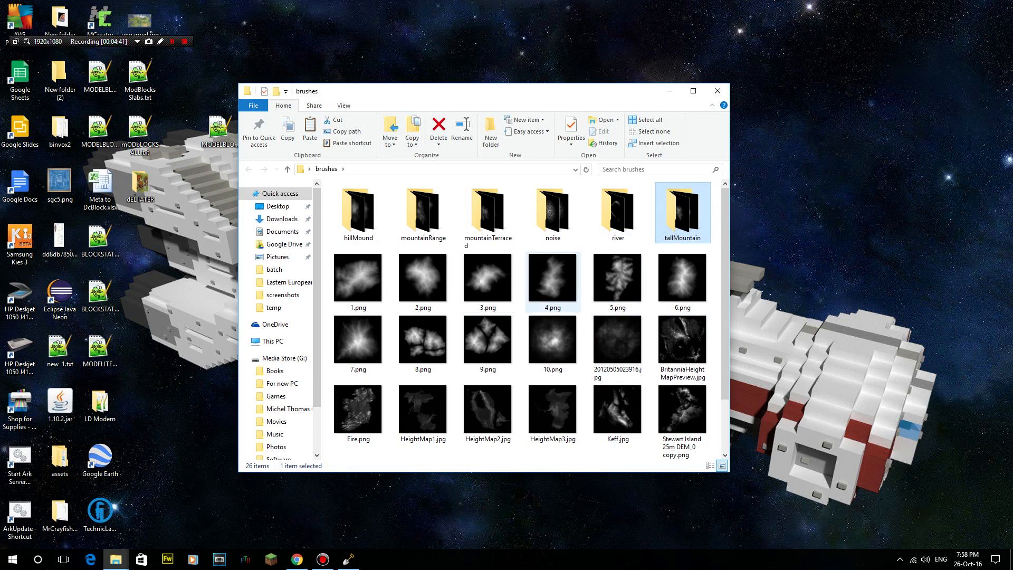
scroll(553, 280, down, 1)
View the Eire.png brush image at full size and close the image viewer.
click(422, 342)
click(358, 343)
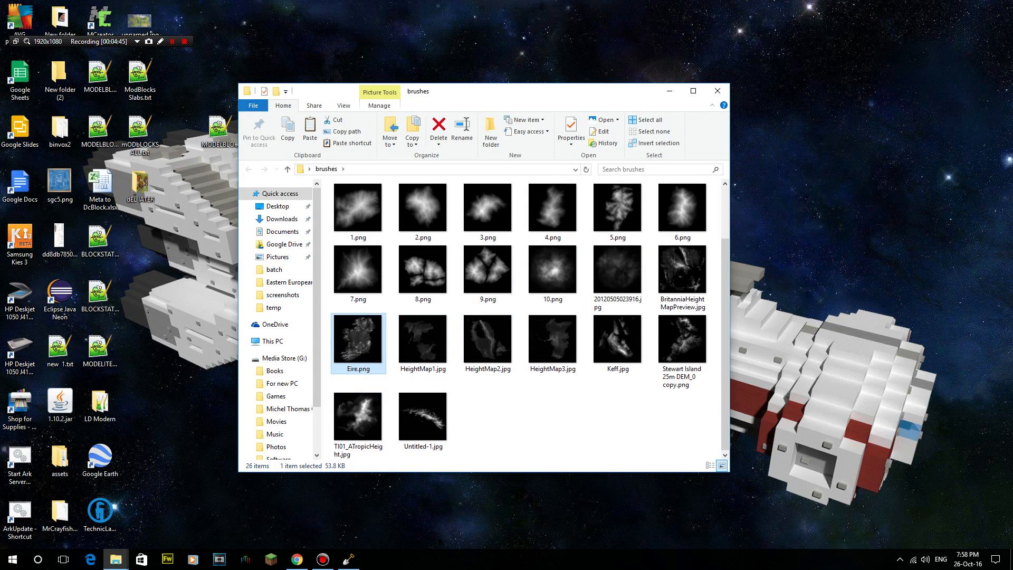
key(Return)
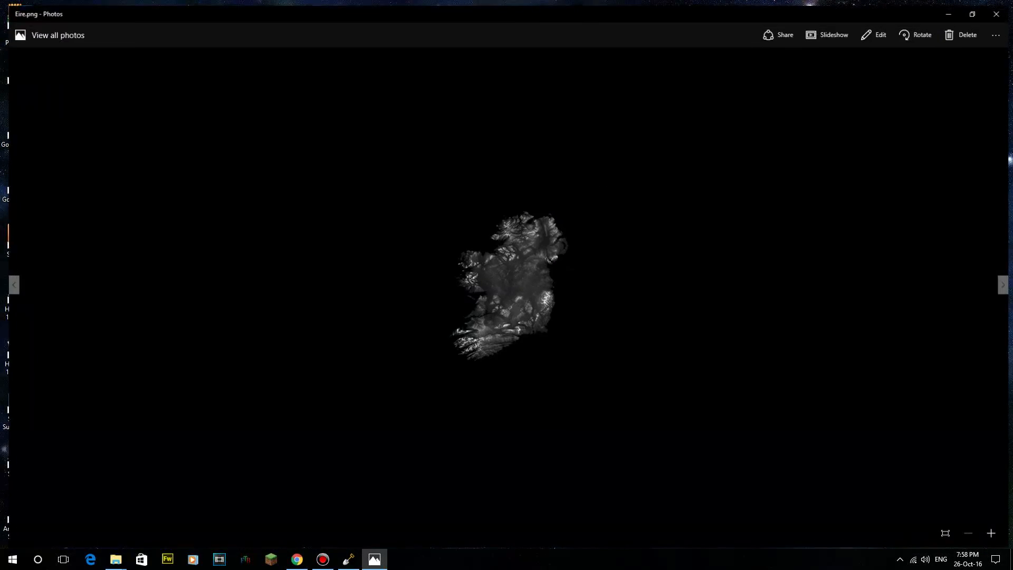
key(Left)
key(Right)
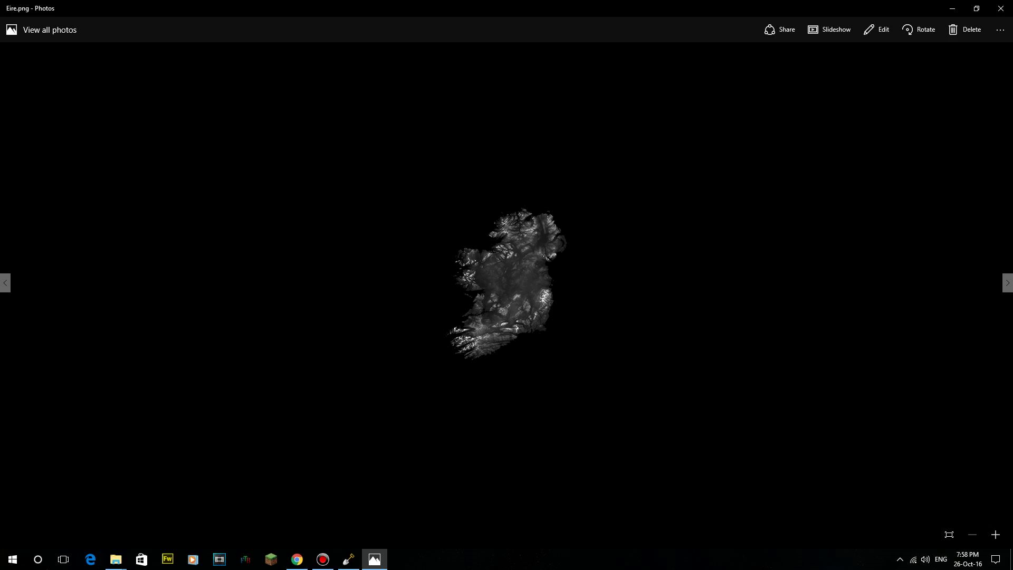
click(1000, 8)
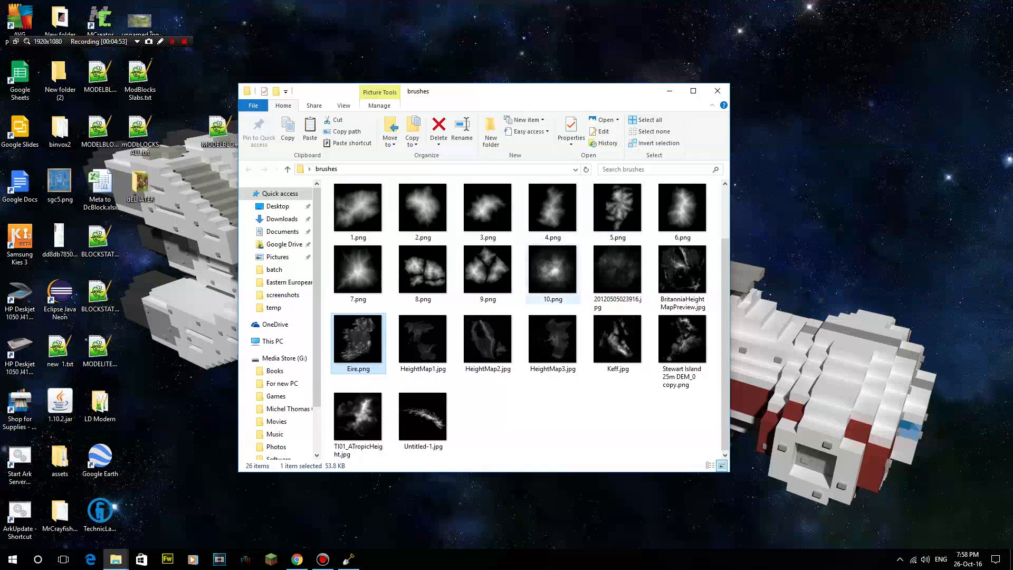
View BritanniaHeightMapPreview.jpg at full size, close it and look over the remaining brush images.
scroll(681, 316, up, 2)
double_click(682, 343)
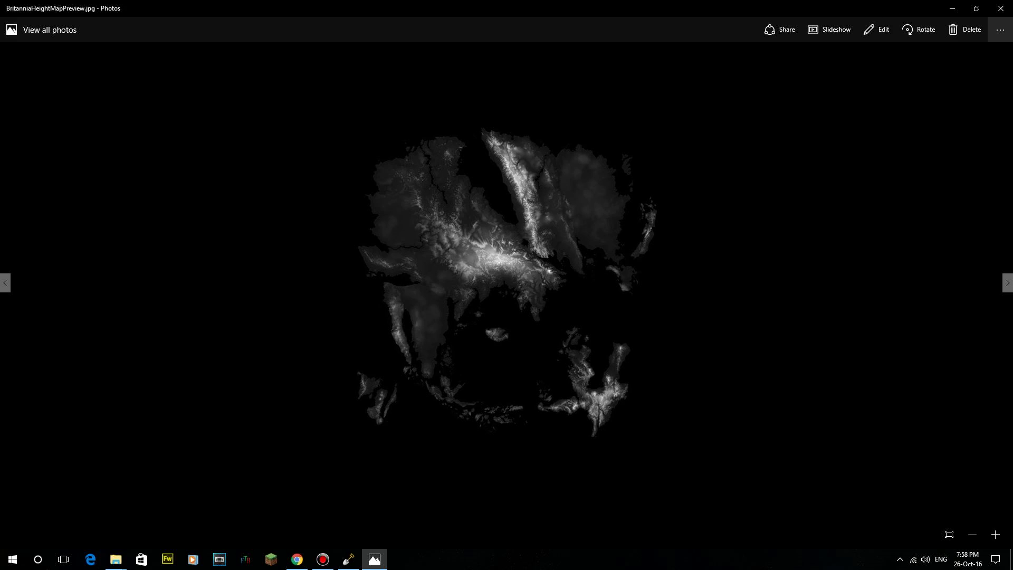
click(1000, 8)
scroll(617, 343, down, 2)
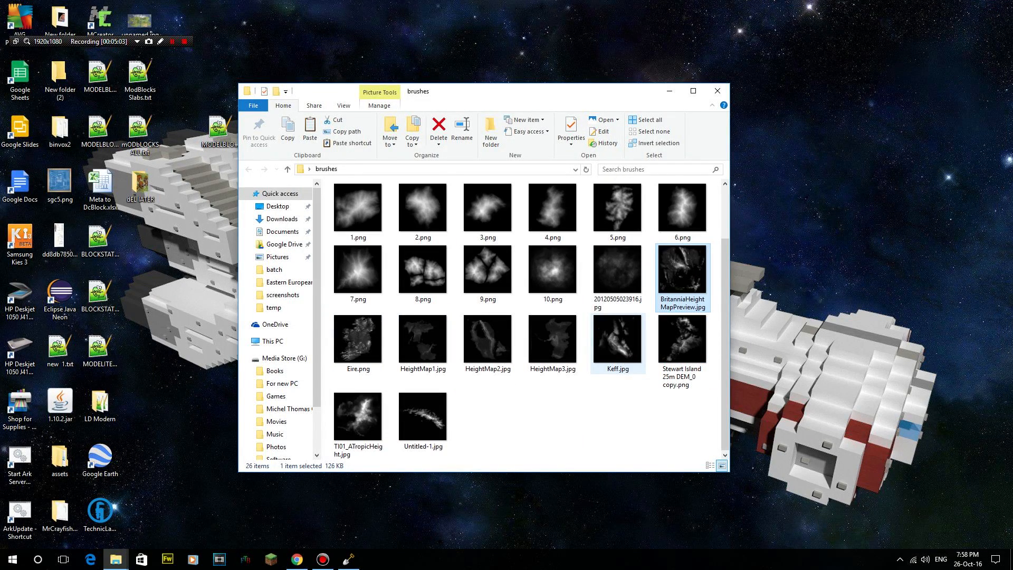
scroll(553, 227, up, 2)
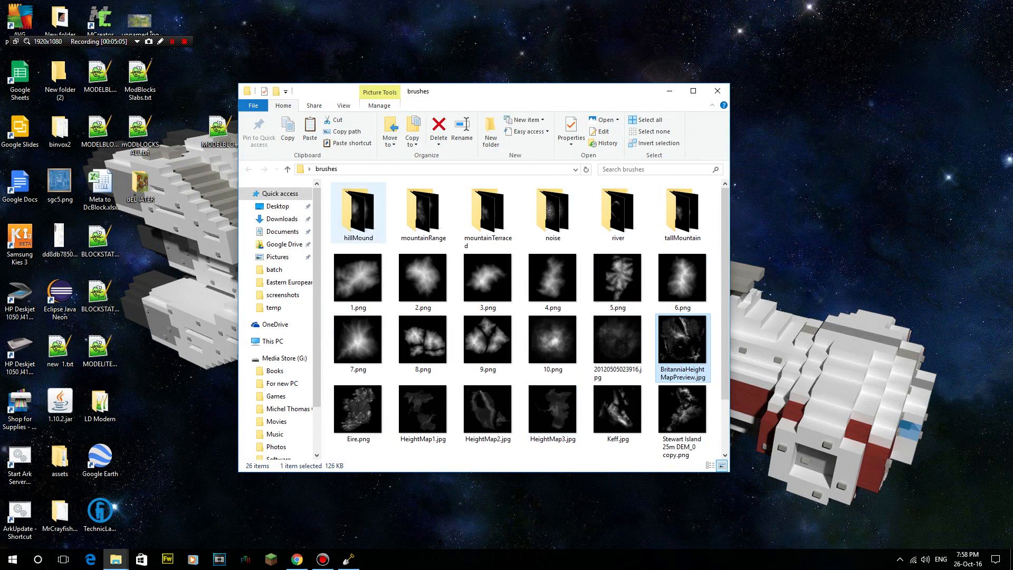
Step through the brush category subfolders and open the river folder to view its images.
click(358, 213)
click(423, 214)
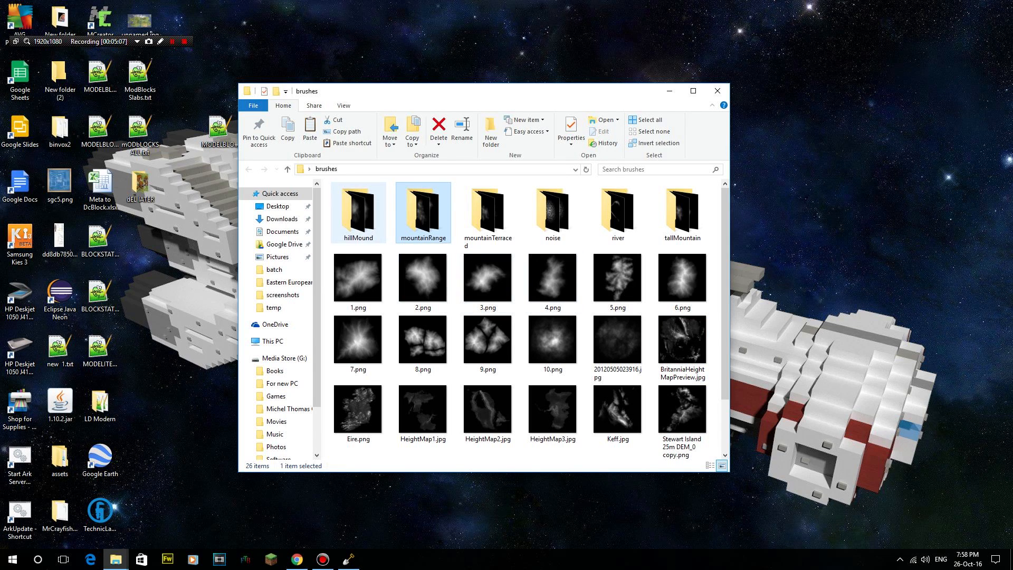
key(Right)
key(Right)
key(Right)
key(Right)
key(Left)
key(Return)
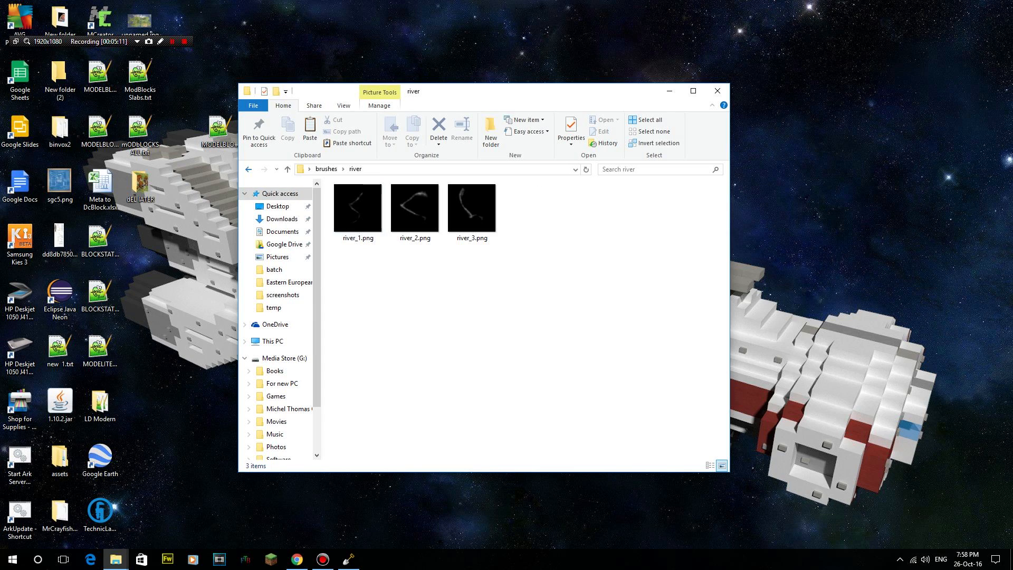
Check the brush images in the tallMountain and hillMound folders and return to the brushes folder.
key(BackSpace)
key(Right)
key(Return)
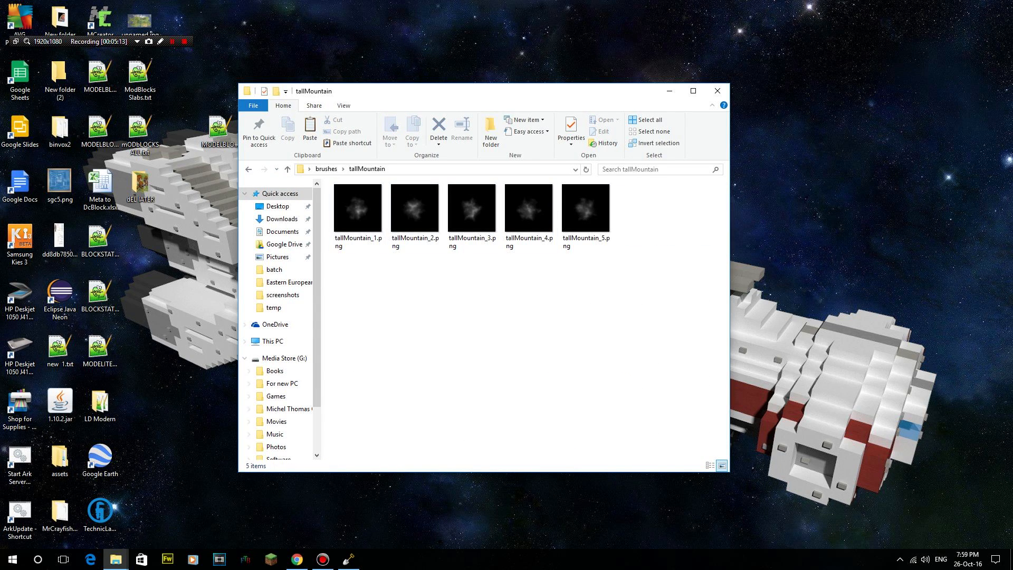
key(BackSpace)
key(Home)
key(Return)
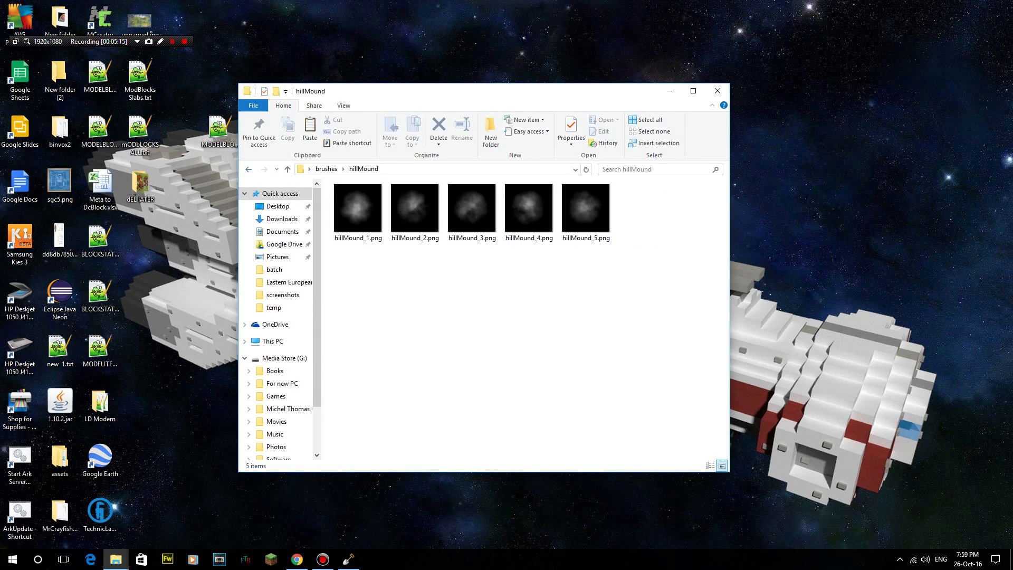
key(BackSpace)
Minimize the brushes window, search Windows for %appdata% and open the Roaming application data folder.
key(super+Down)
key(super)
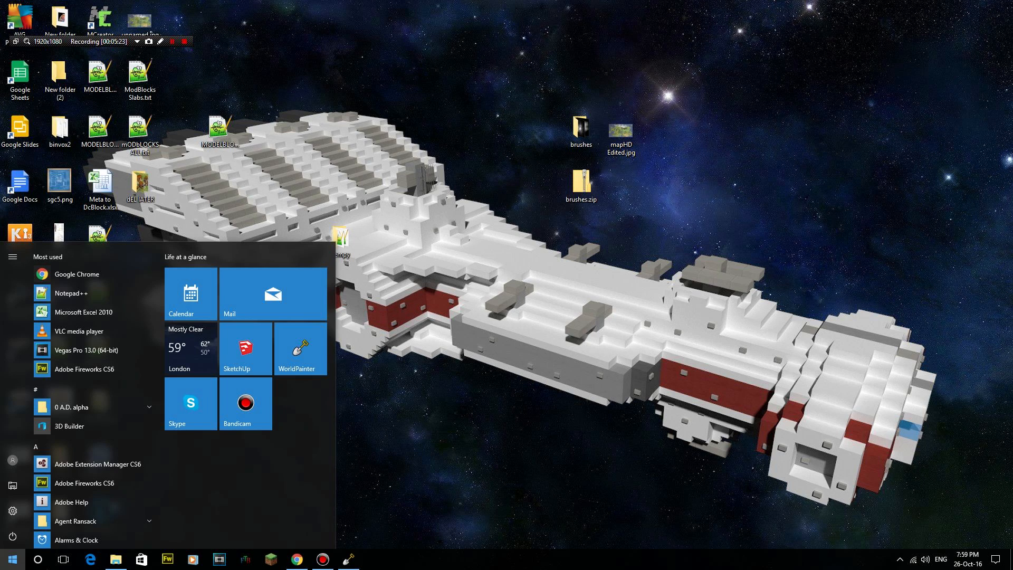
text(%)
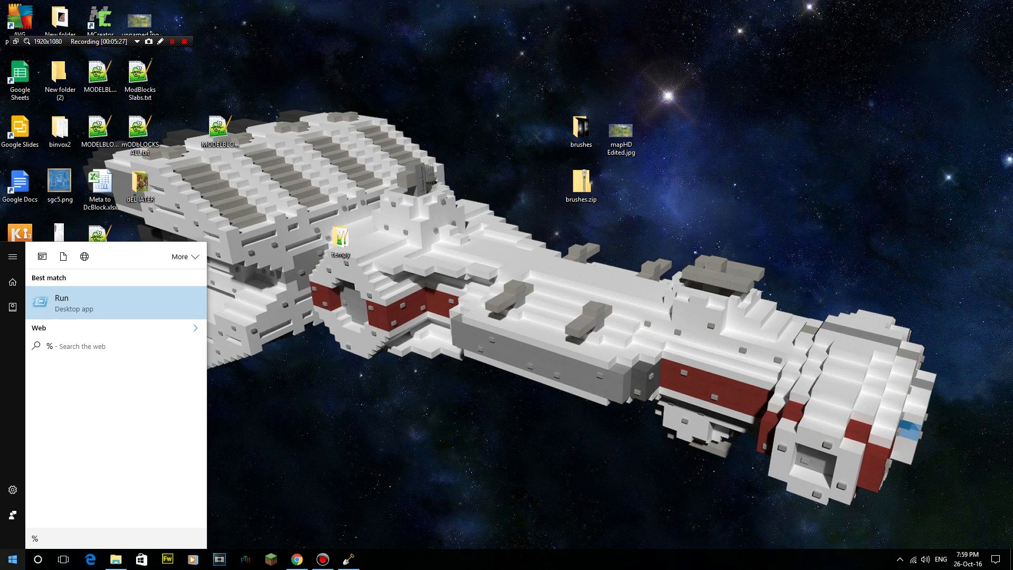
text(appdata)
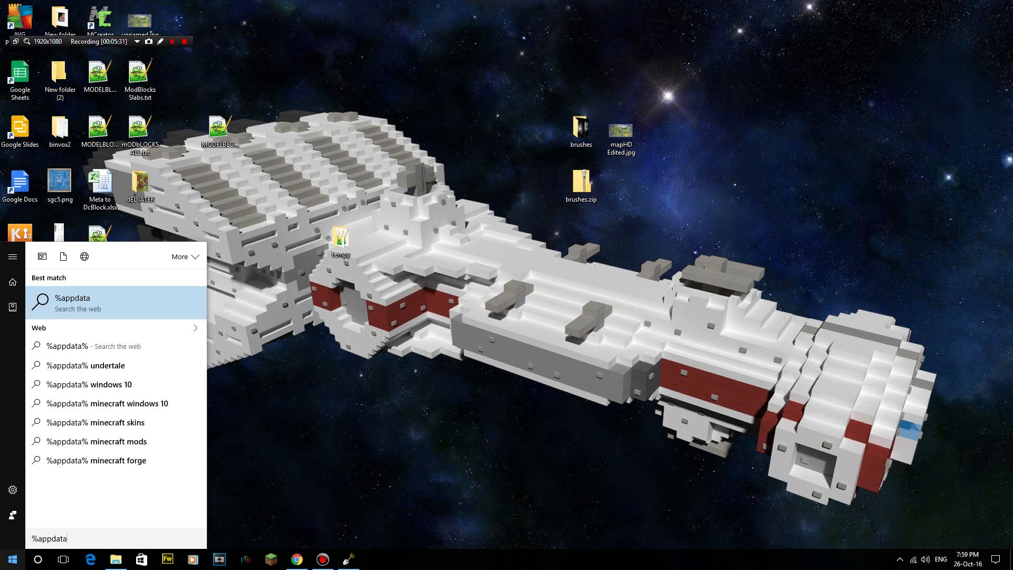
text(%)
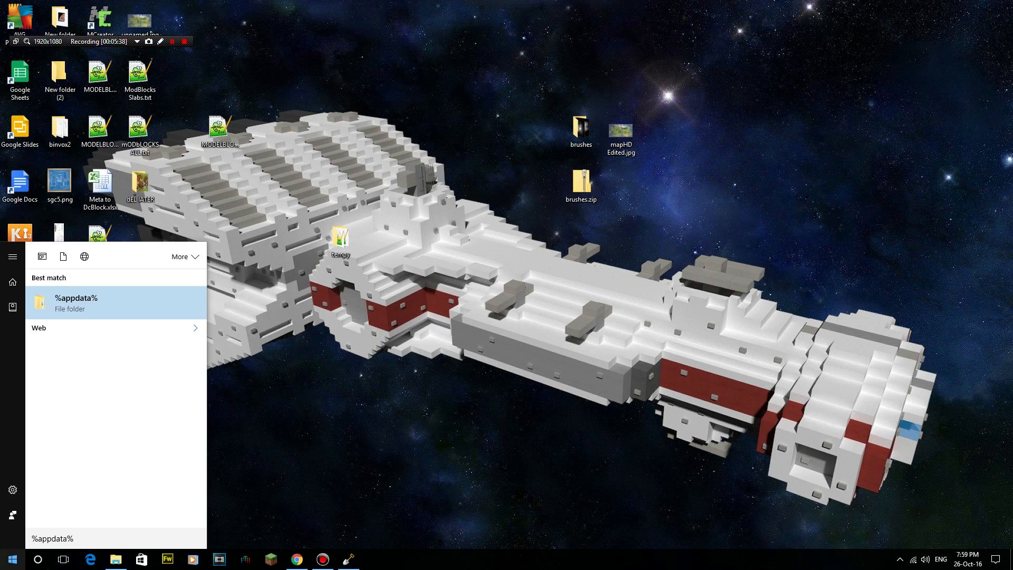
key(Return)
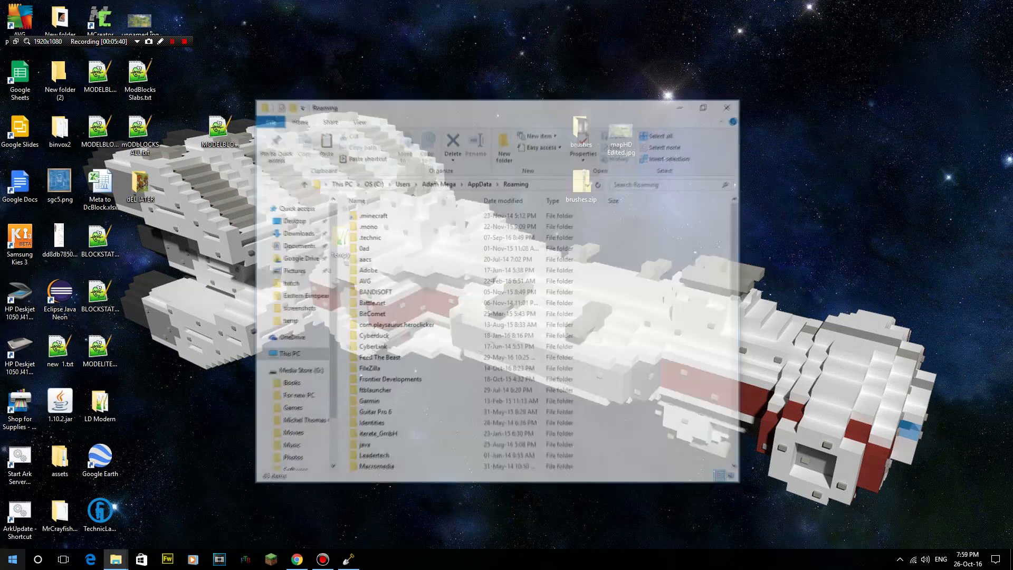
click(455, 392)
scroll(455, 398, down, 1)
scroll(455, 398, up, 1)
double_click(411, 214)
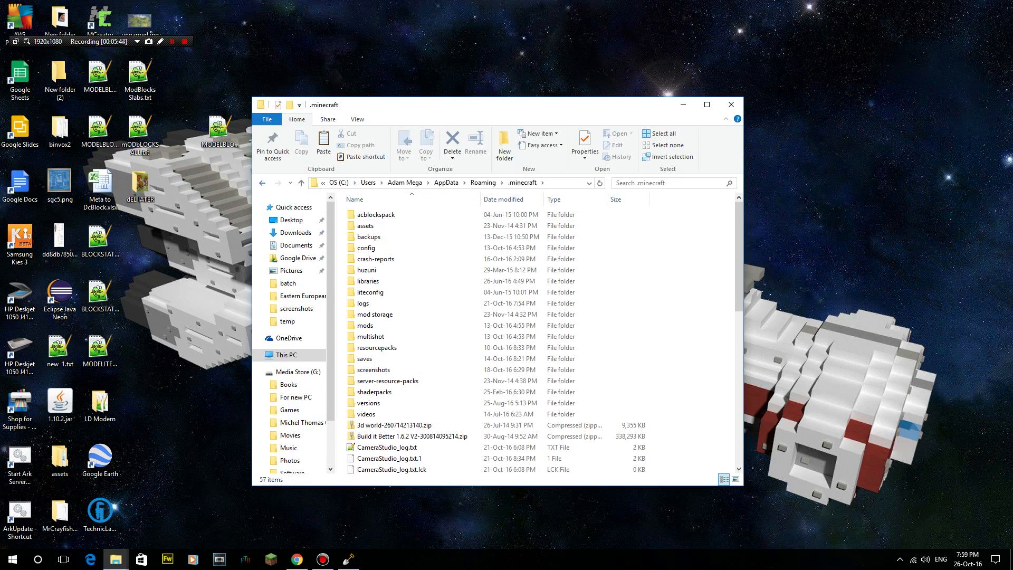
click(262, 182)
Open the WorldPainter folder in Roaming, move the brushes folder from the desktop into it and close the window.
scroll(412, 323, down, 6)
scroll(411, 323, down, 5)
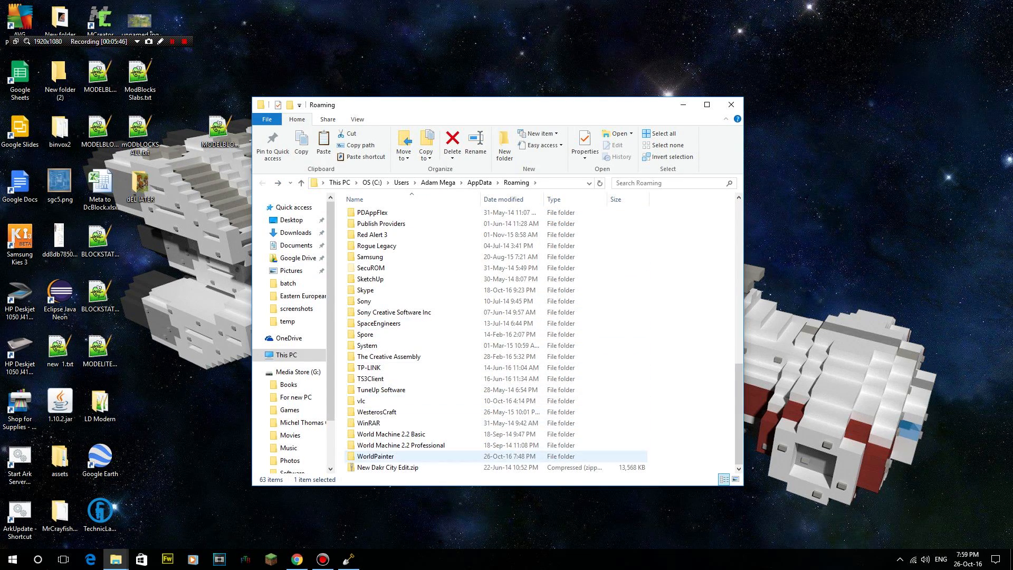
double_click(380, 456)
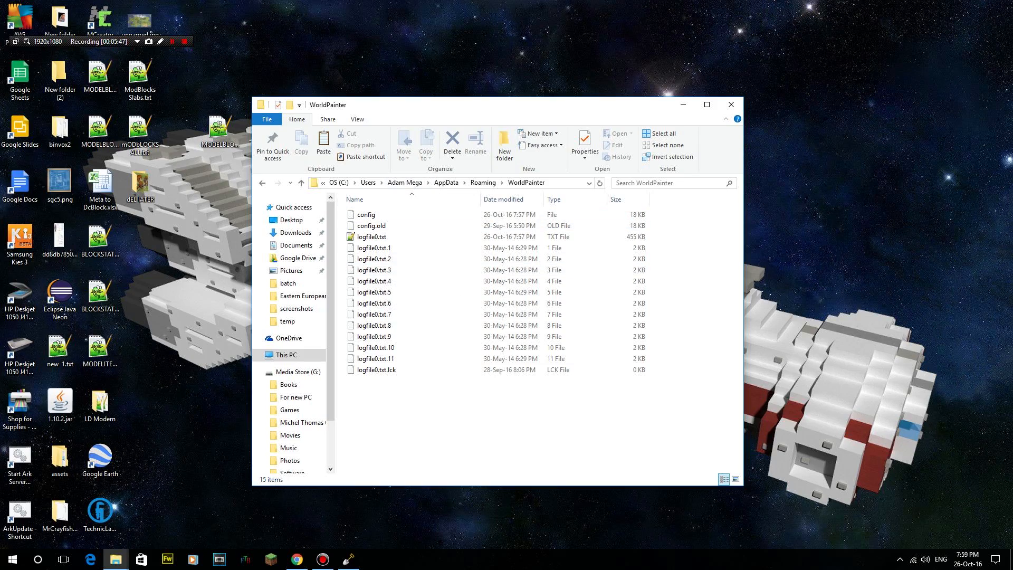
drag(496, 105, 318, 156)
mouse_move(581, 129)
mouse_down()
mouse_move(515, 452)
mouse_move(506, 453)
mouse_up()
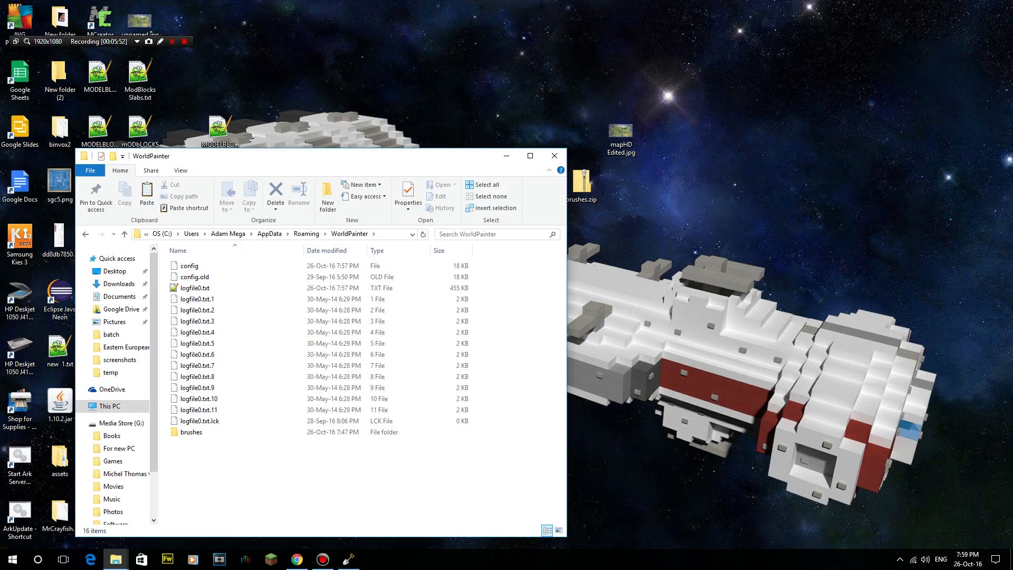
click(555, 156)
Close and relaunch WorldPainter, and show the Custom Brushes set.
click(348, 559)
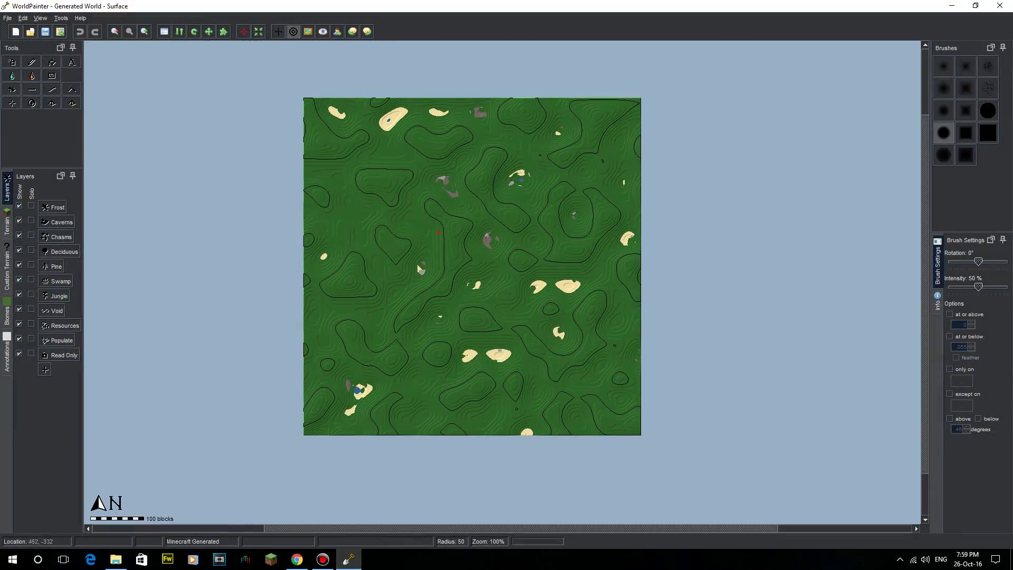
click(1002, 5)
click(12, 559)
click(301, 346)
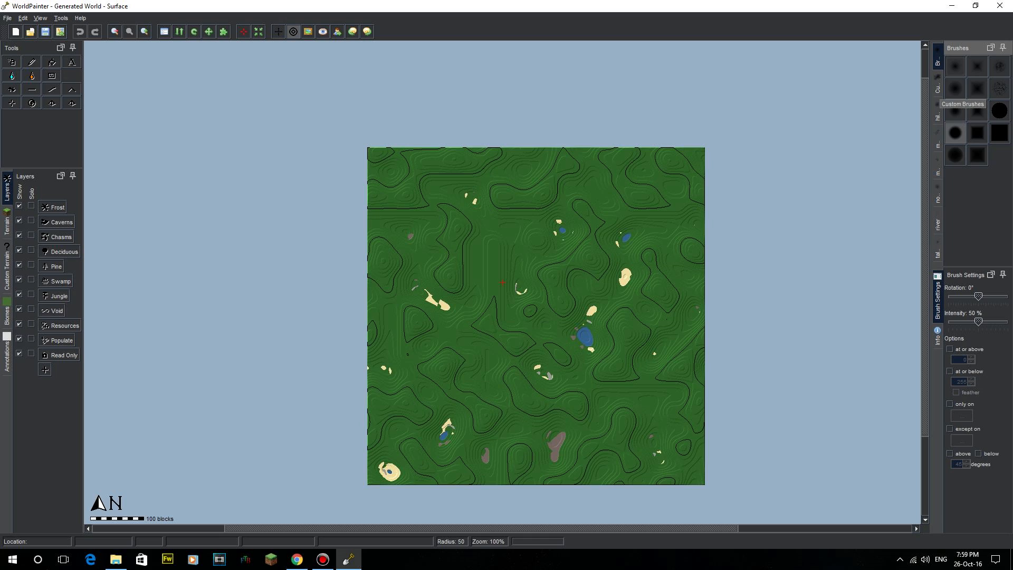
click(938, 87)
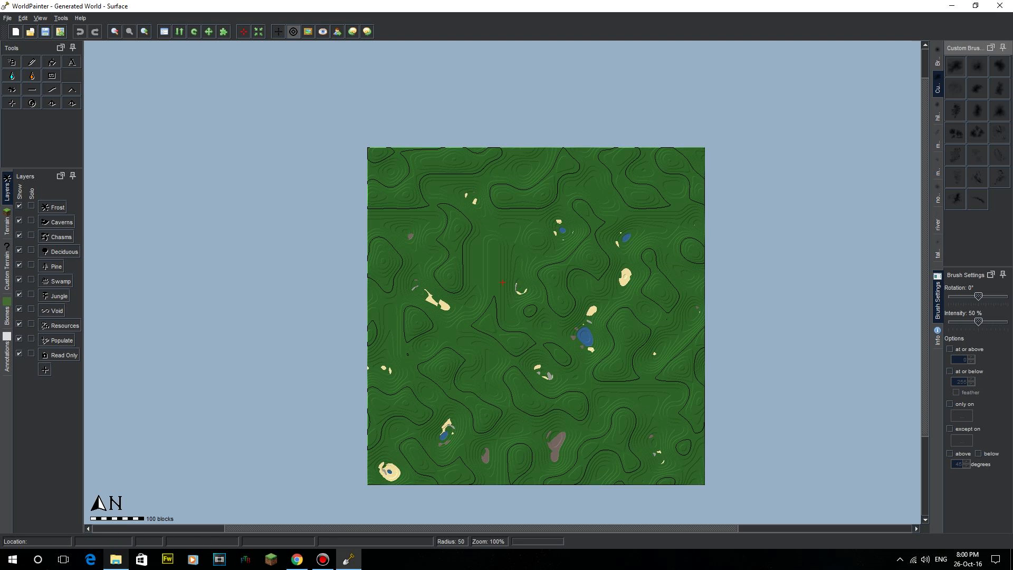
Look through the files in the Desktop folder in File Explorer and close the window.
click(91, 559)
click(645, 26)
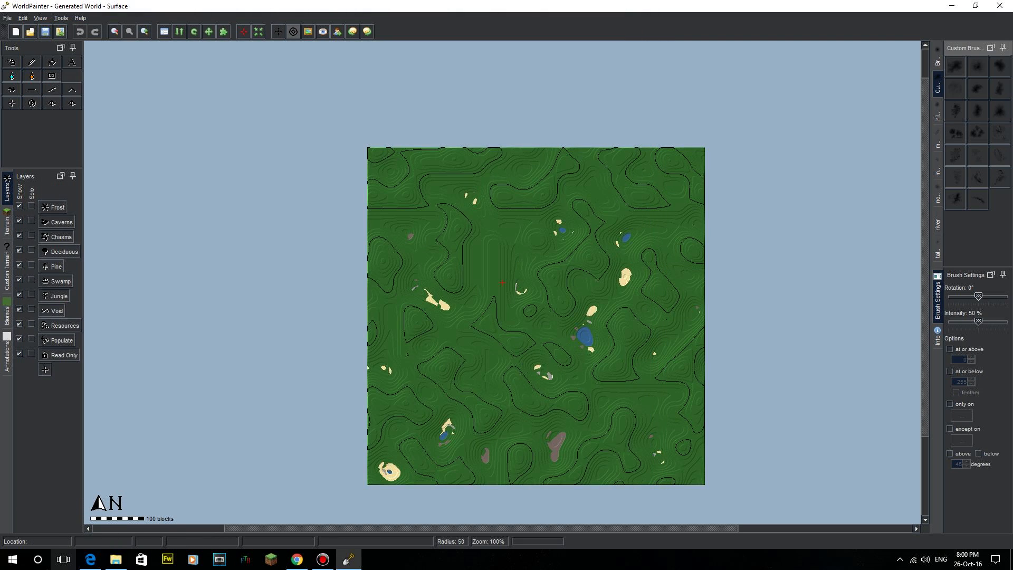
click(115, 559)
click(264, 192)
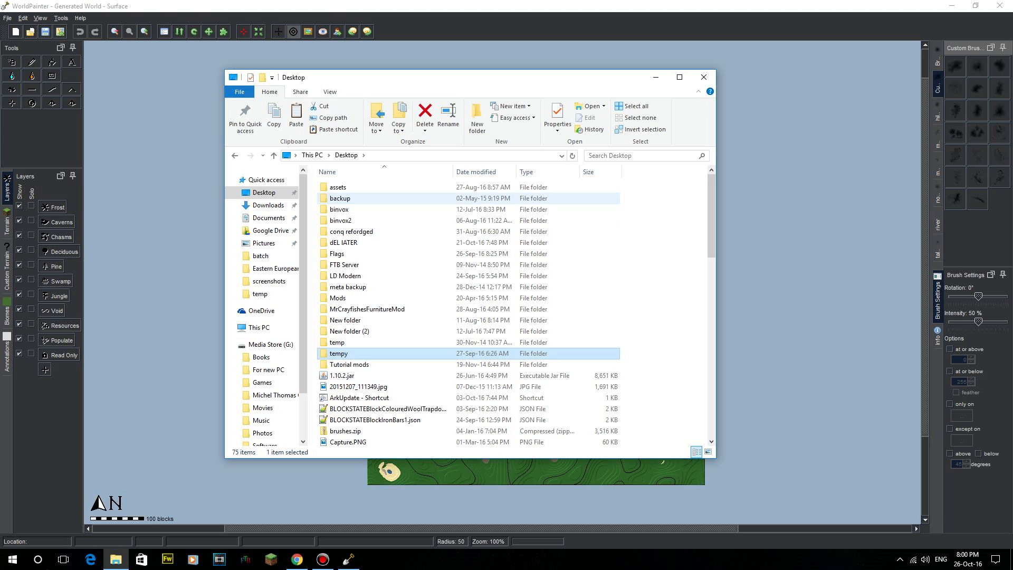
scroll(401, 308, down, 8)
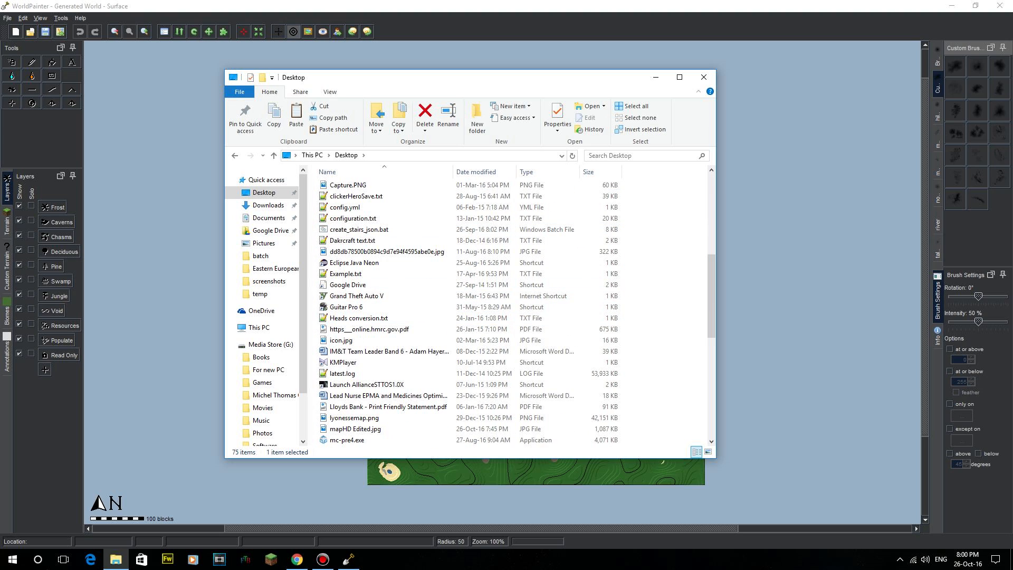
click(703, 77)
Minimize WorldPainter, check the contents of brushes.zip on the desktop and close the archive.
click(951, 5)
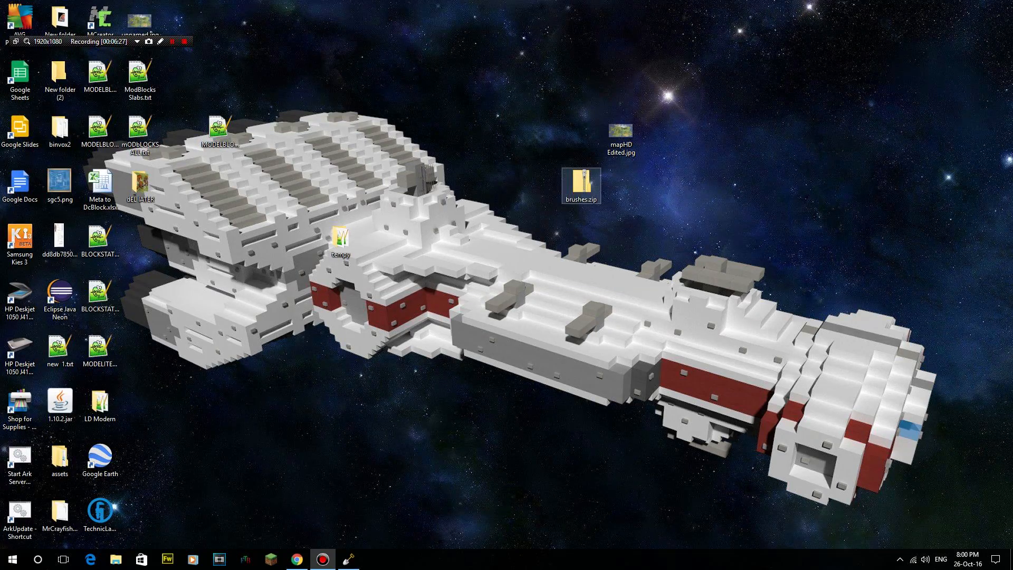
double_click(581, 184)
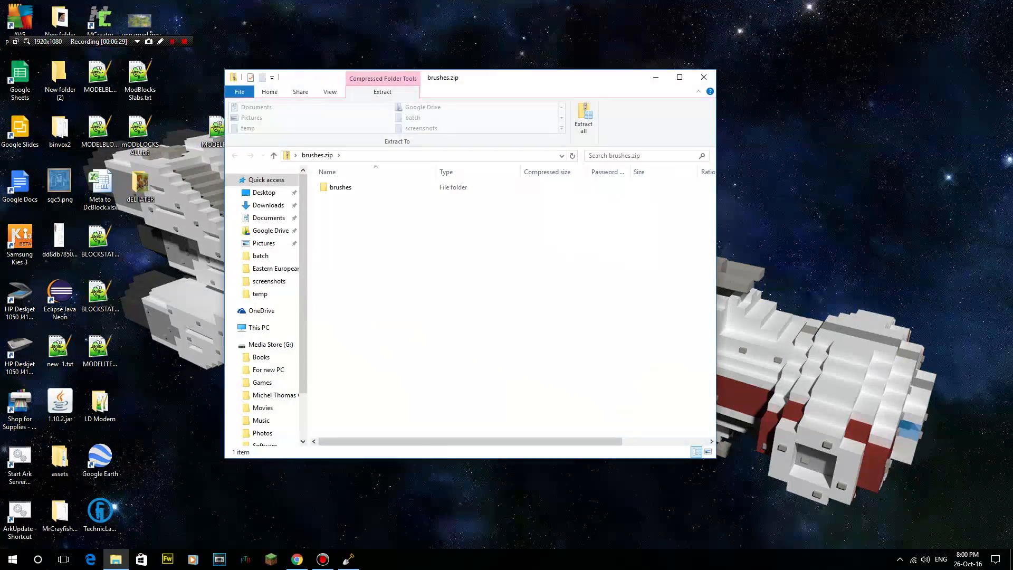
click(703, 77)
Search Windows for %appdata% and open the brushes folder inside Roaming's WorldPainter folder.
click(13, 559)
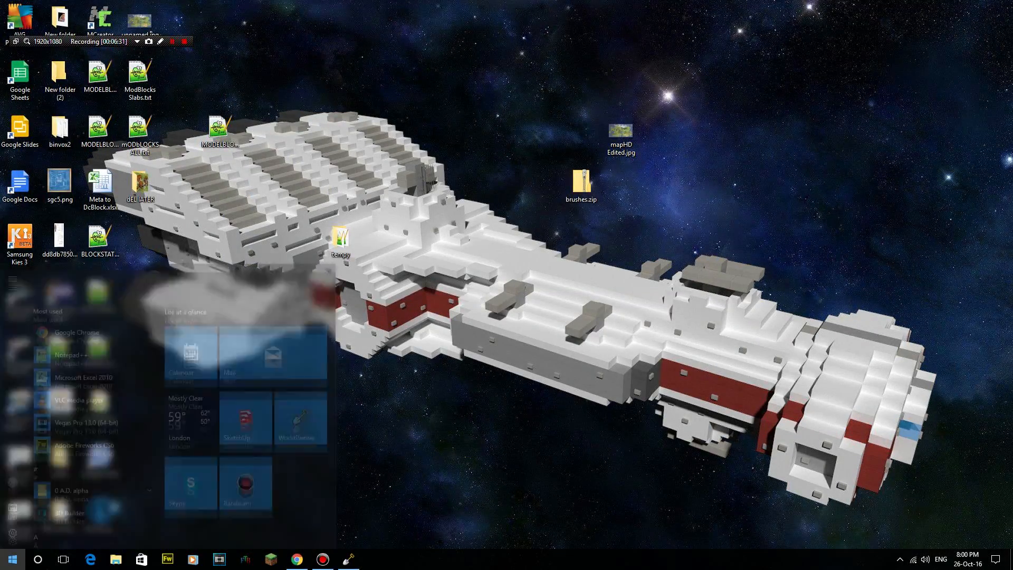
click(62, 559)
text(%appdatra)
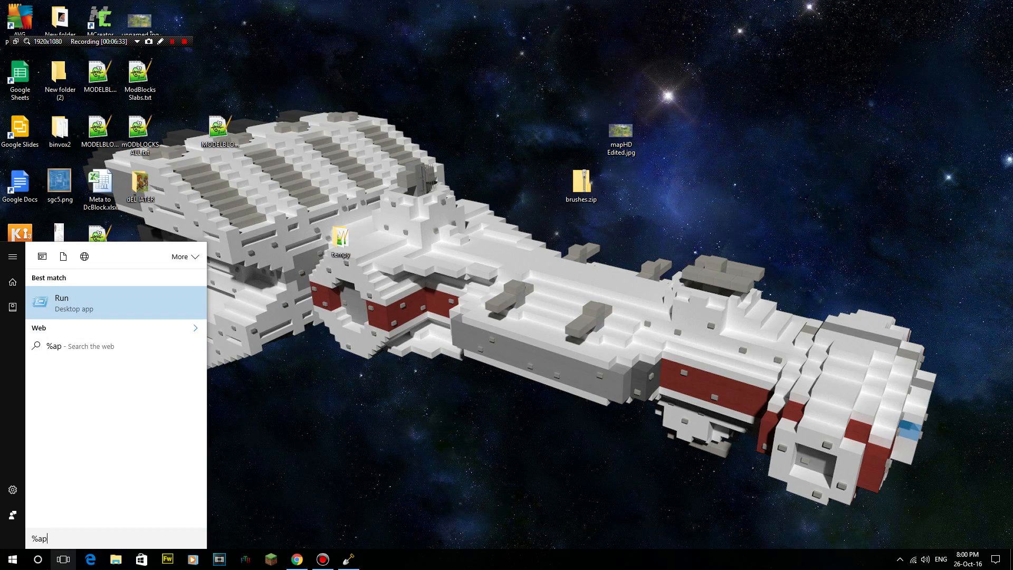
key(BackSpace)
key(BackSpace)
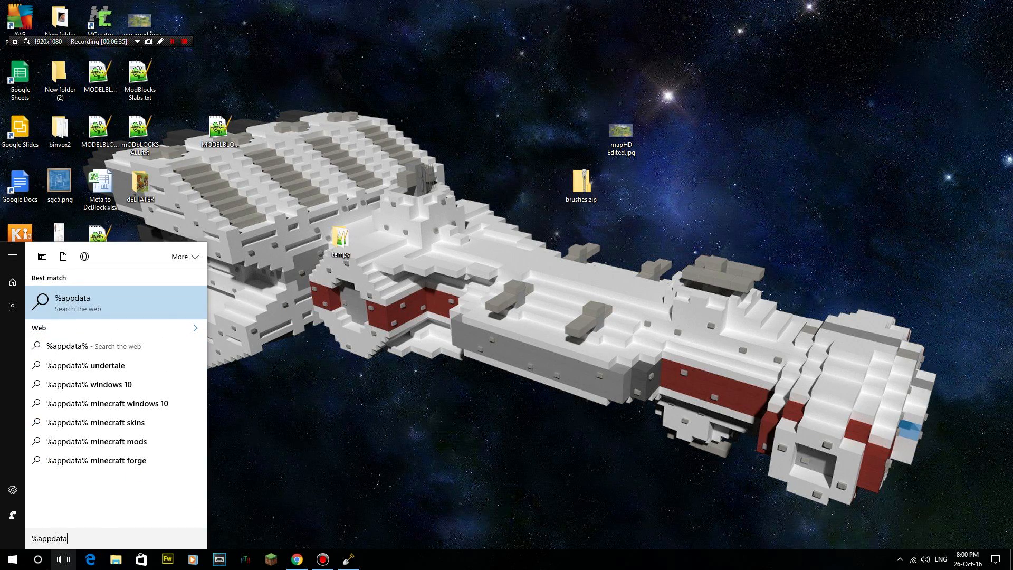
text(a%)
key(Return)
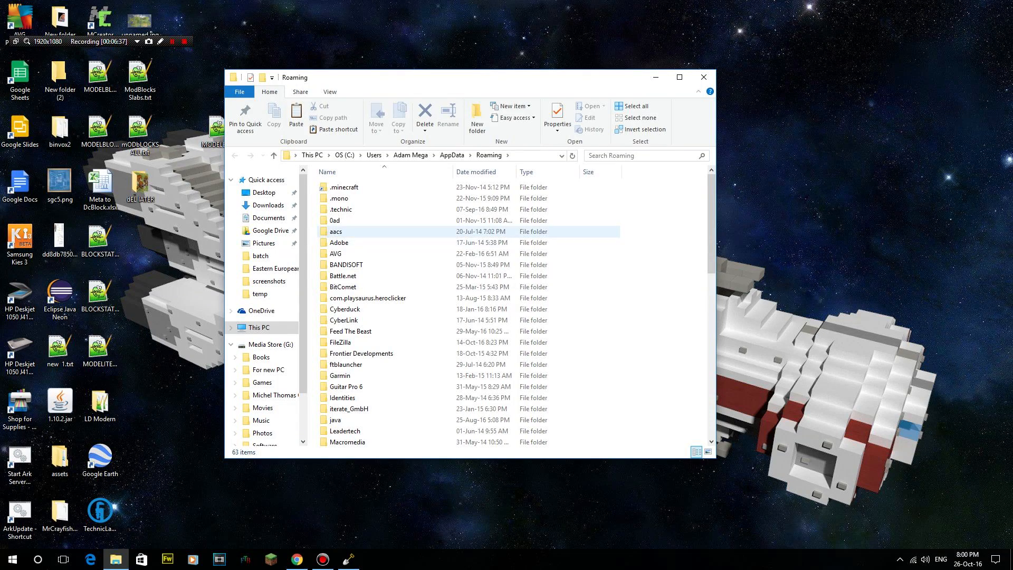
scroll(443, 384, down, 7)
double_click(395, 428)
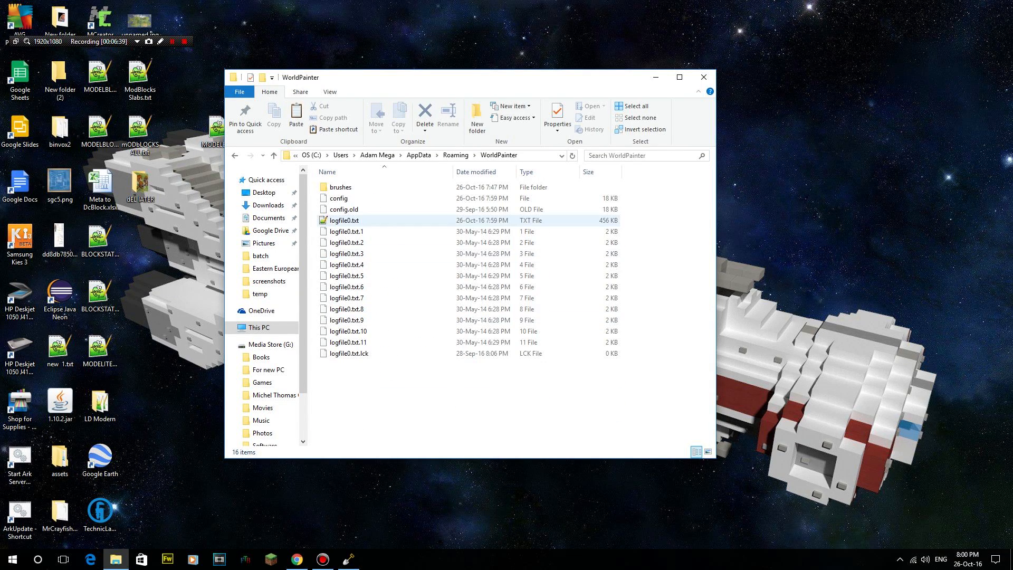
double_click(340, 187)
Look over the loose brush images and the category subfolders in the brushes folder, and minimize its window.
click(344, 266)
scroll(344, 266, down, 2)
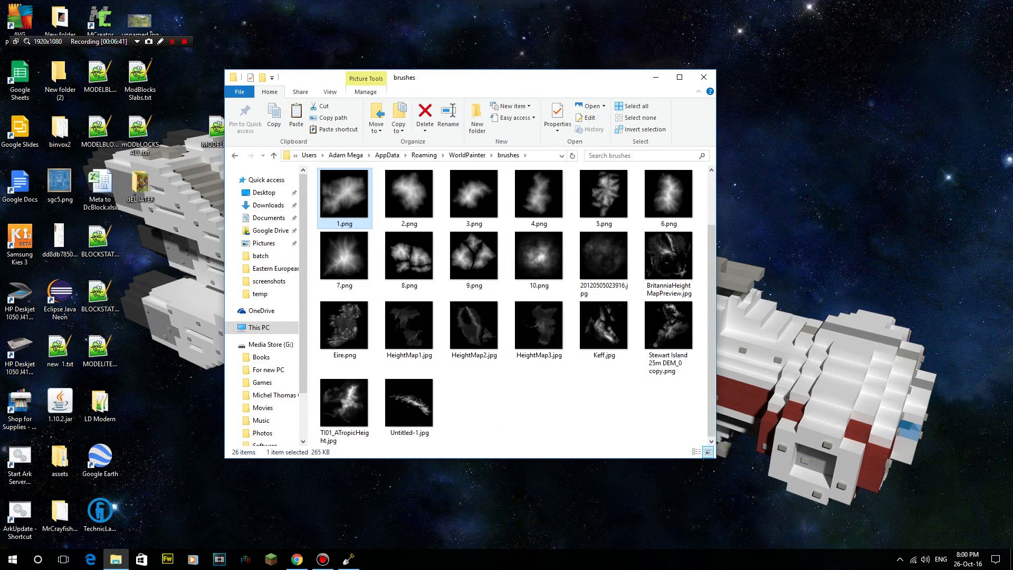
key(Home)
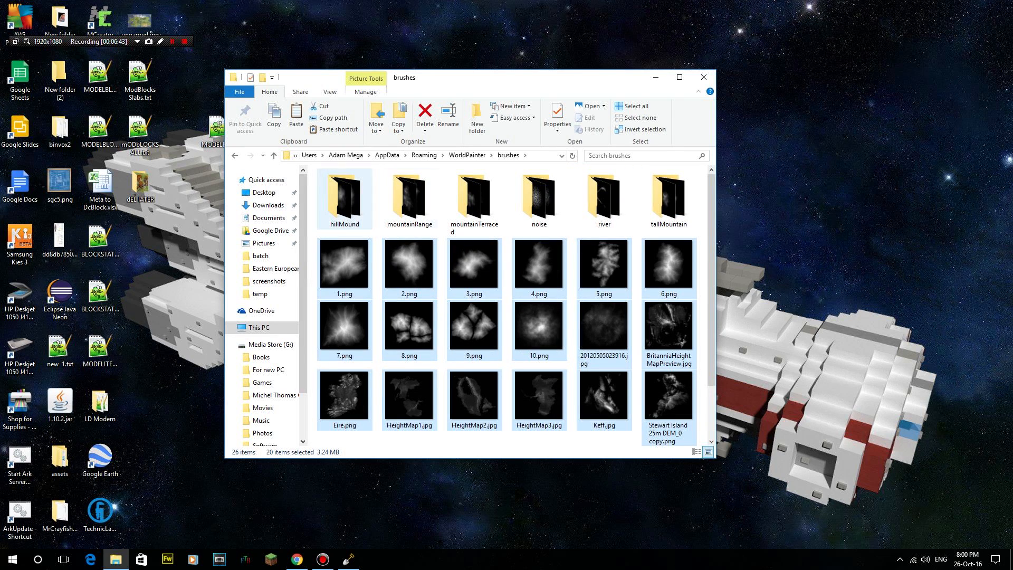
key(Right)
key(Right)
key(Right)
key(Right)
key(Right)
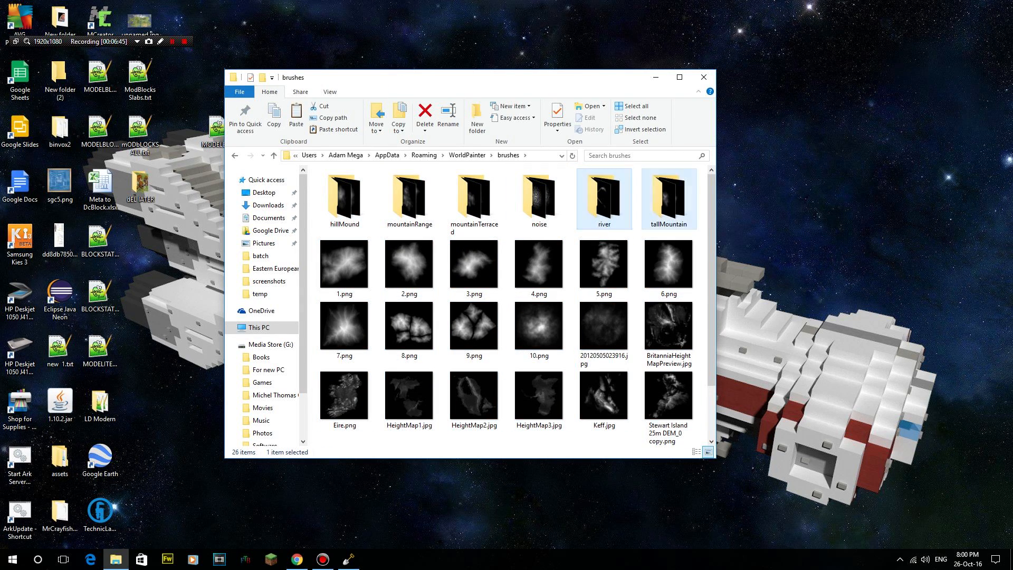
click(656, 77)
Return to WorldPainter and examine the brush categories from hillMound to tallMountain, plus the default and custom brushes.
click(348, 559)
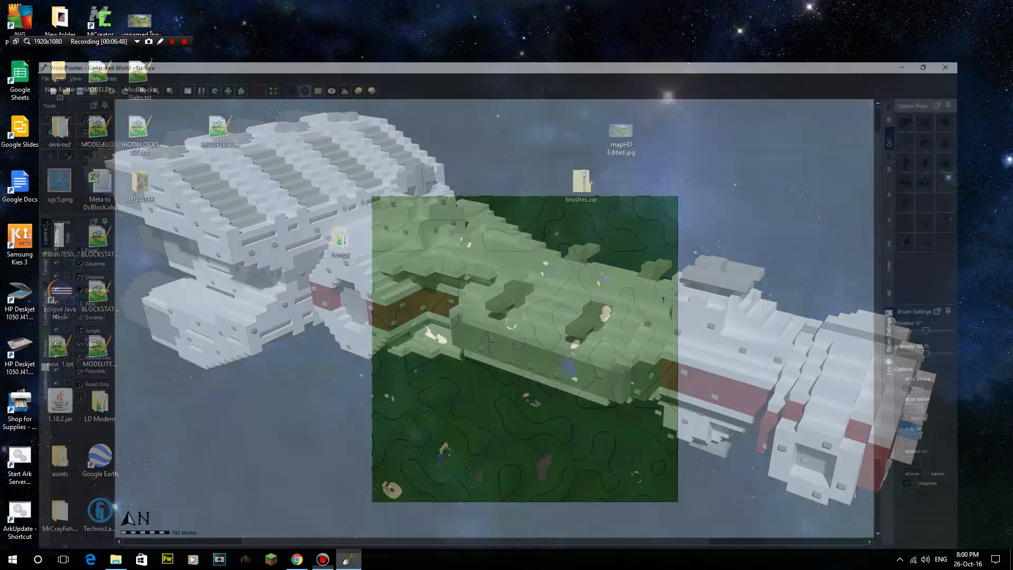
click(937, 111)
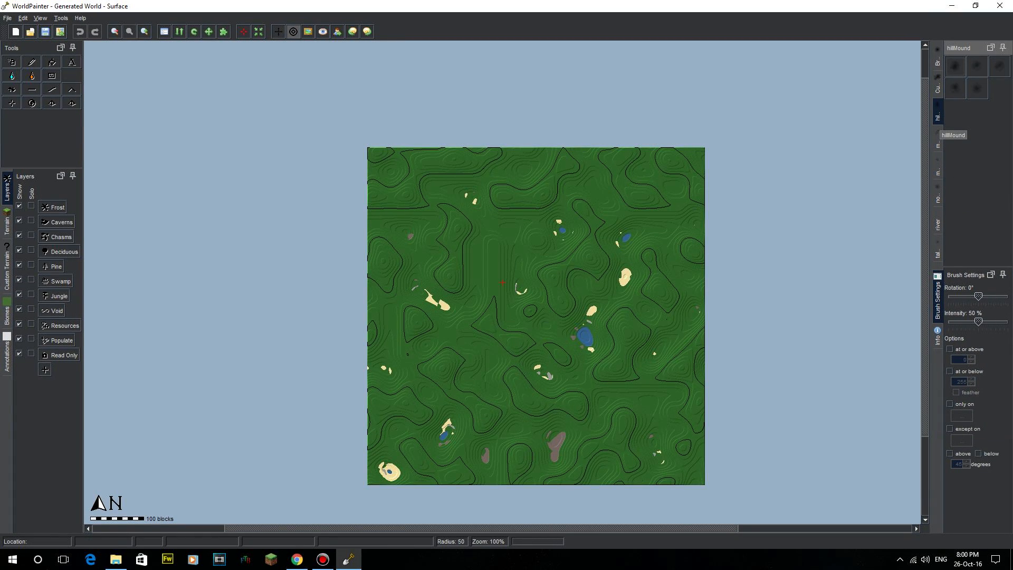
click(937, 140)
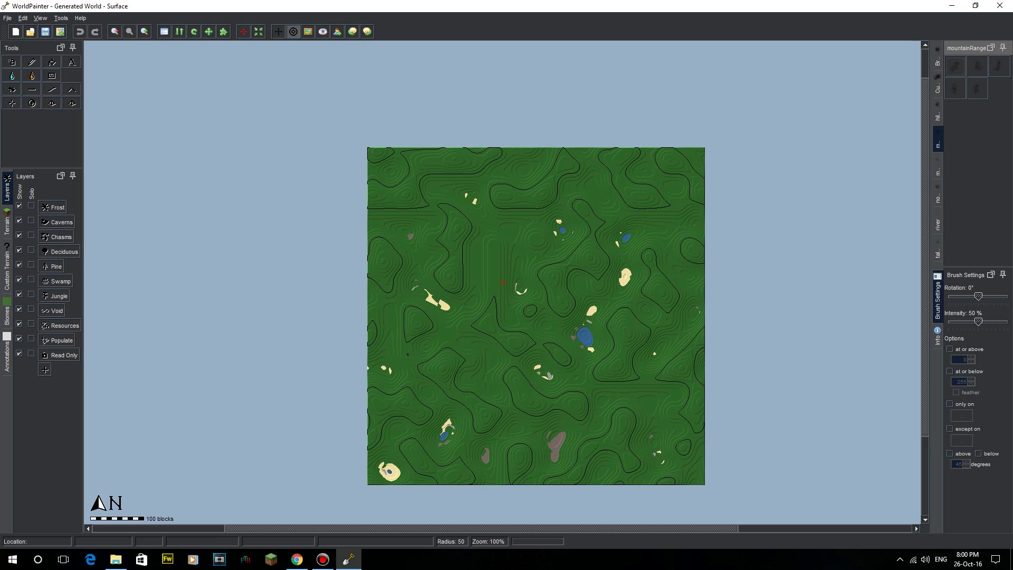
click(937, 167)
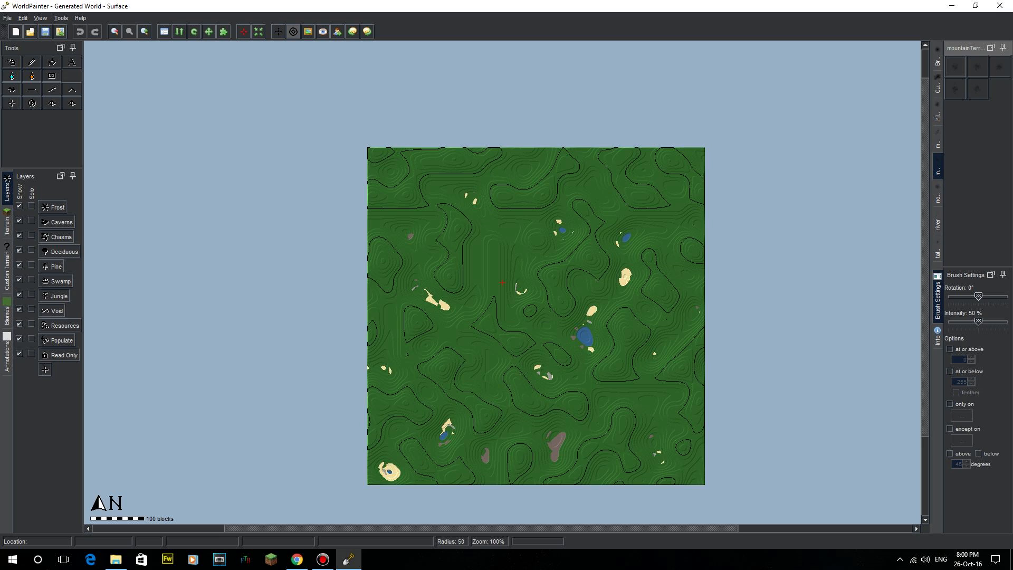
click(937, 198)
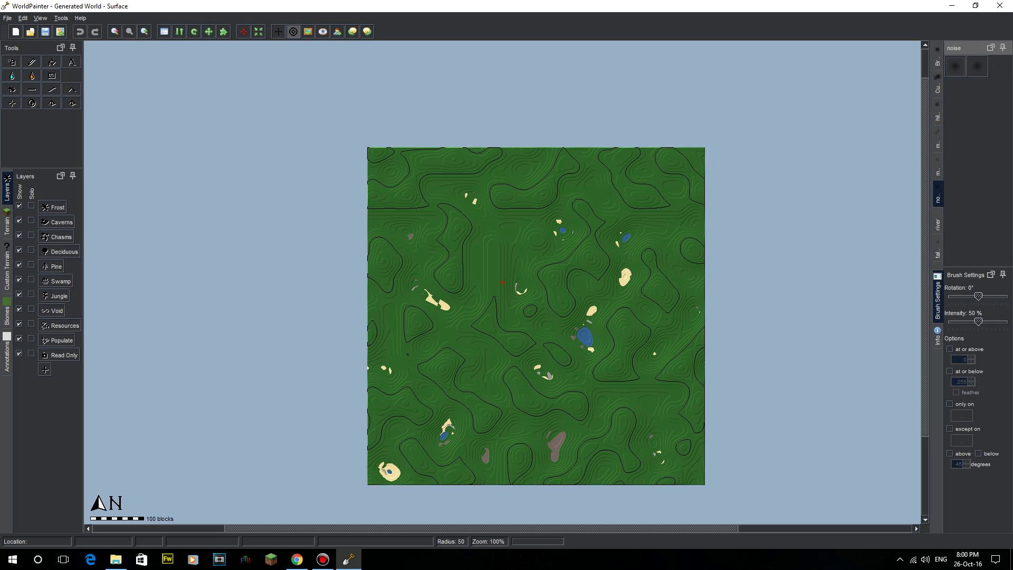
click(938, 253)
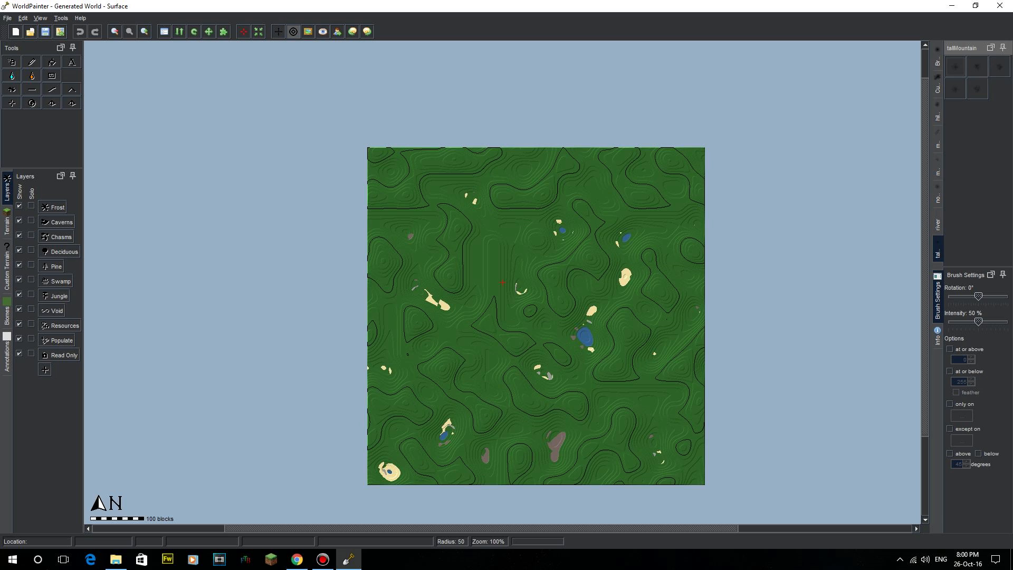
click(937, 56)
click(937, 84)
click(938, 56)
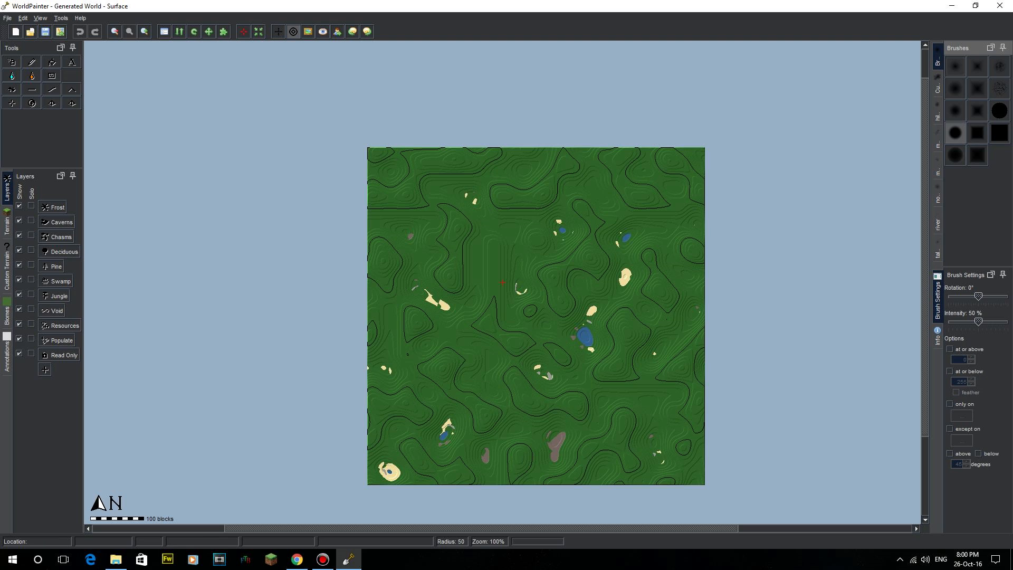
click(937, 84)
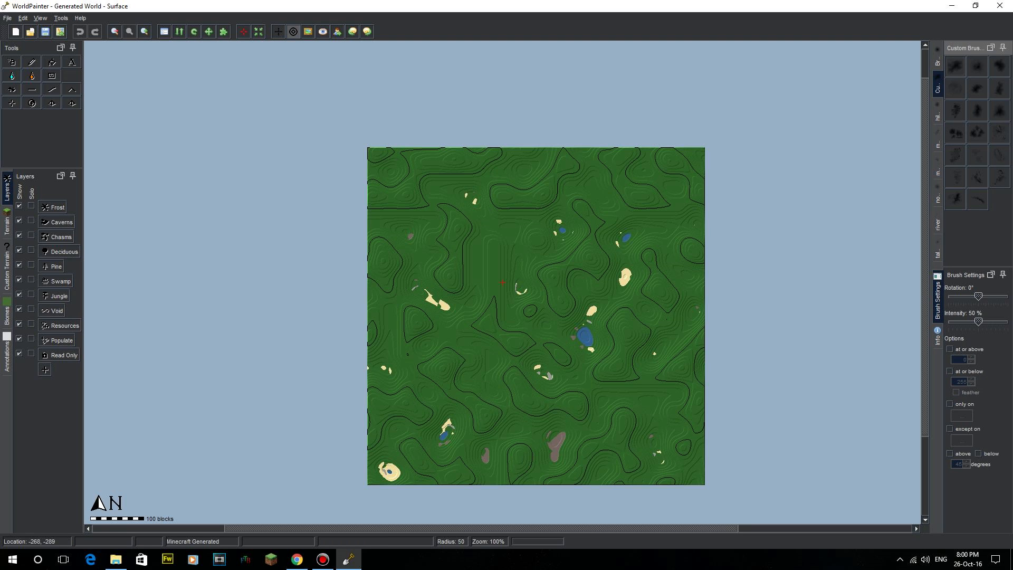
Raise two rotated pyramids on the terrain, one near the map's centre and one southeast of it.
middle_drag(361, 130, 201, 50)
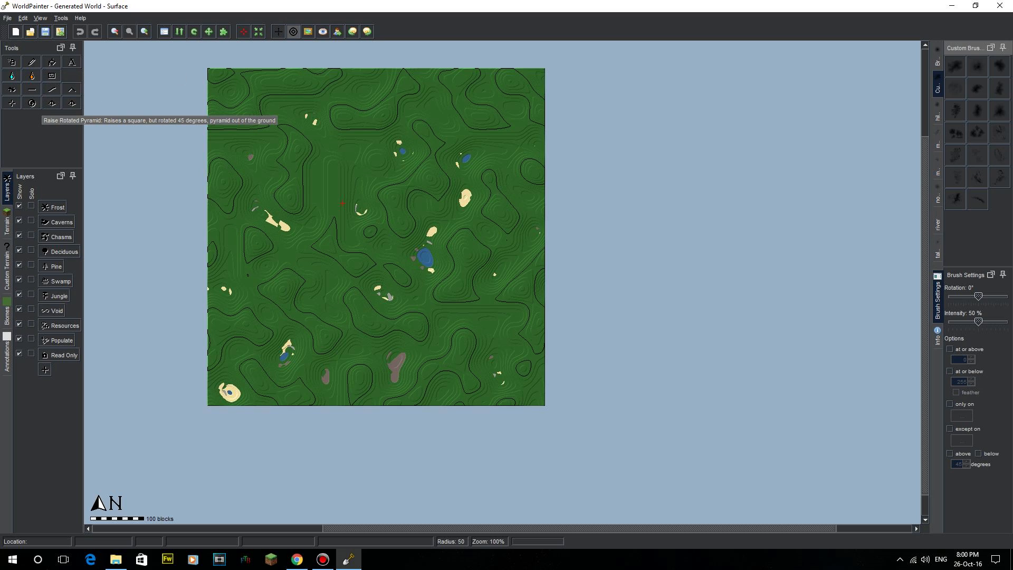
click(52, 103)
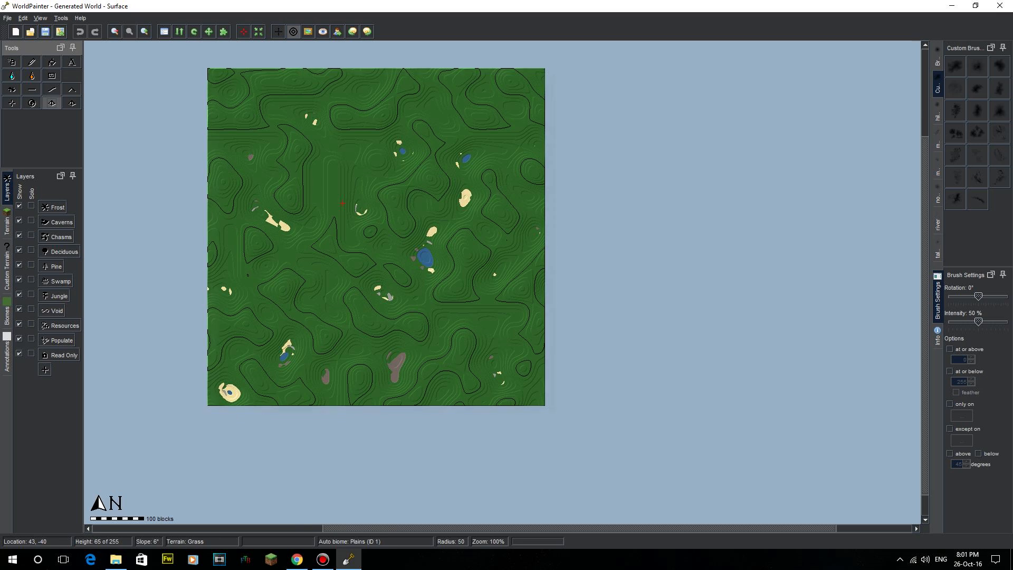
middle_drag(365, 182, 414, 220)
click(390, 248)
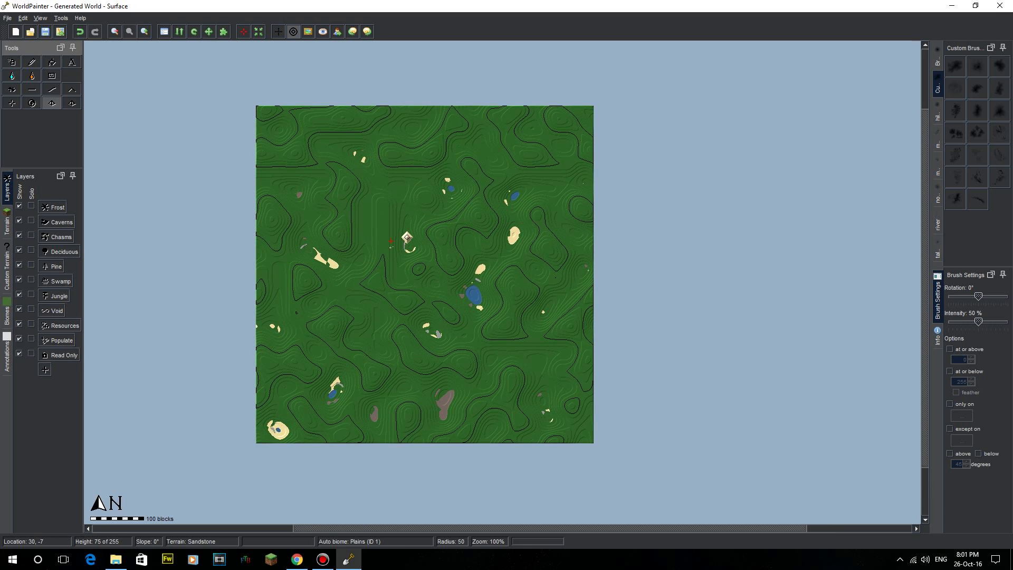
drag(406, 237, 406, 237)
drag(440, 324, 440, 325)
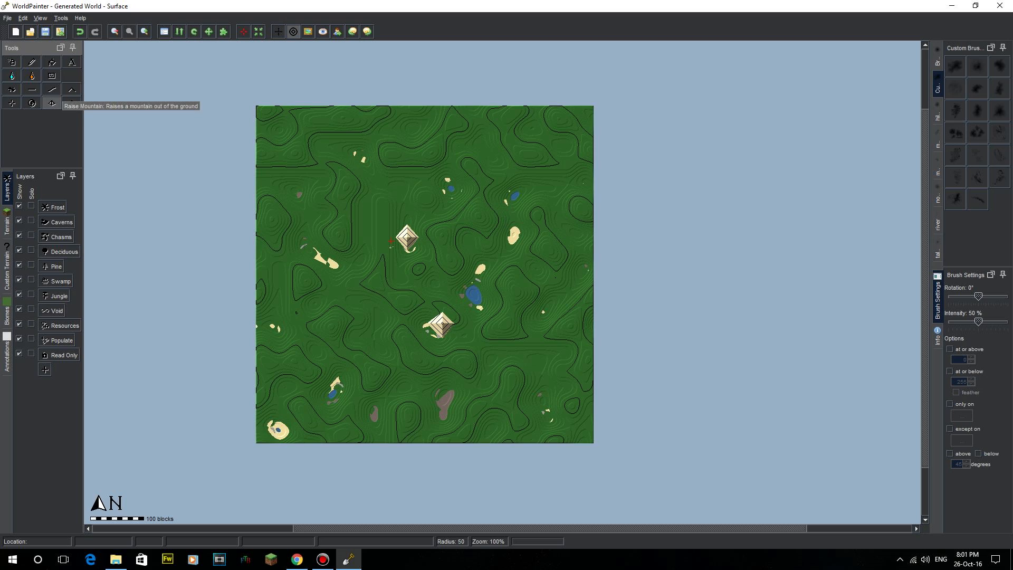
Raise a small mountain just west of the northern pyramid with Raise Mountain, and enlarge the brush radius to 155.
click(68, 93)
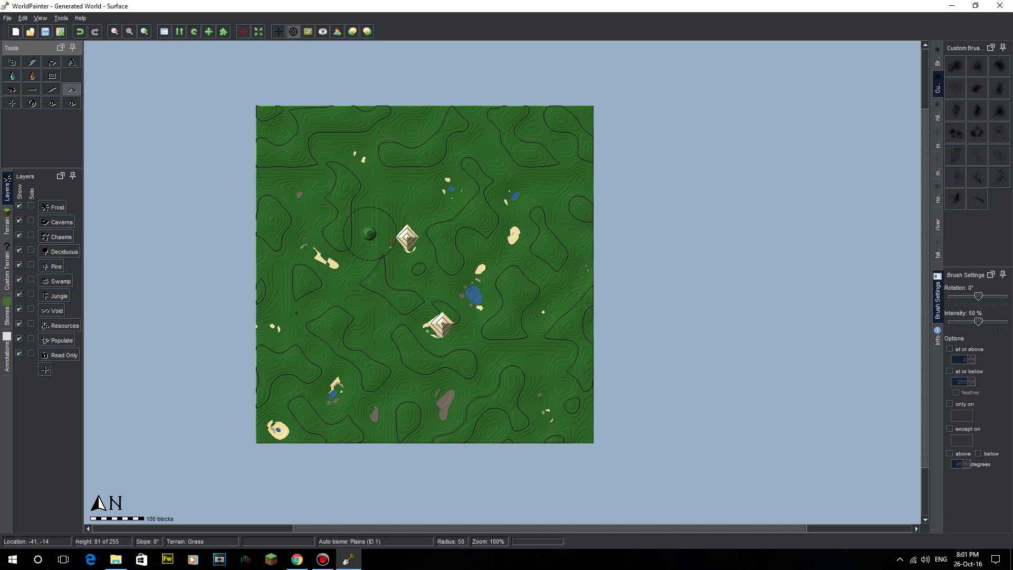
scroll(418, 279, up, 10)
mouse_move(401, 276)
middle_down()
mouse_move(378, 247)
mouse_move(382, 265)
middle_up()
Change the visual theme in the preferences from Dark Metal to the default light theme.
click(8, 18)
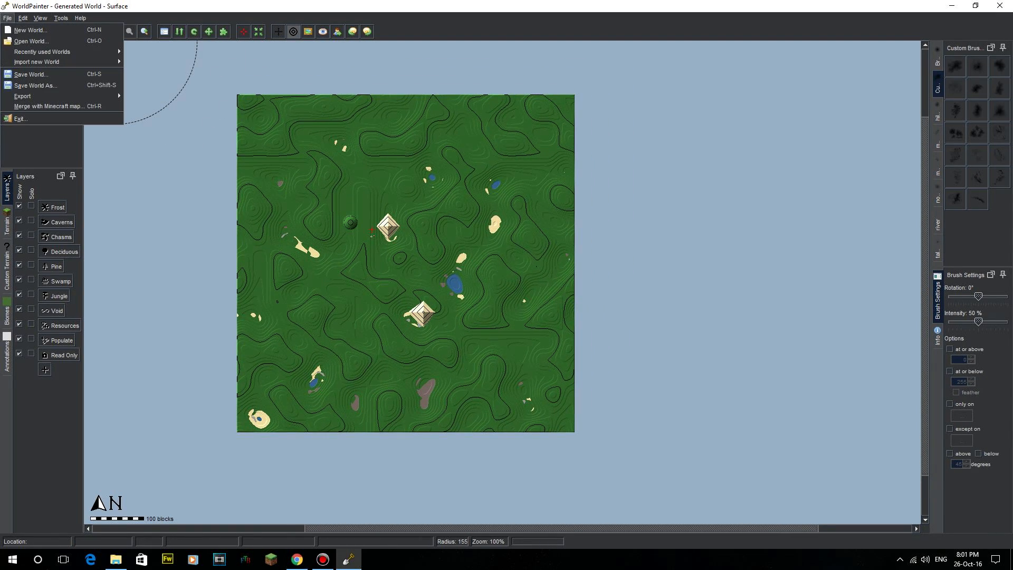
mouse_move(23, 18)
click(53, 162)
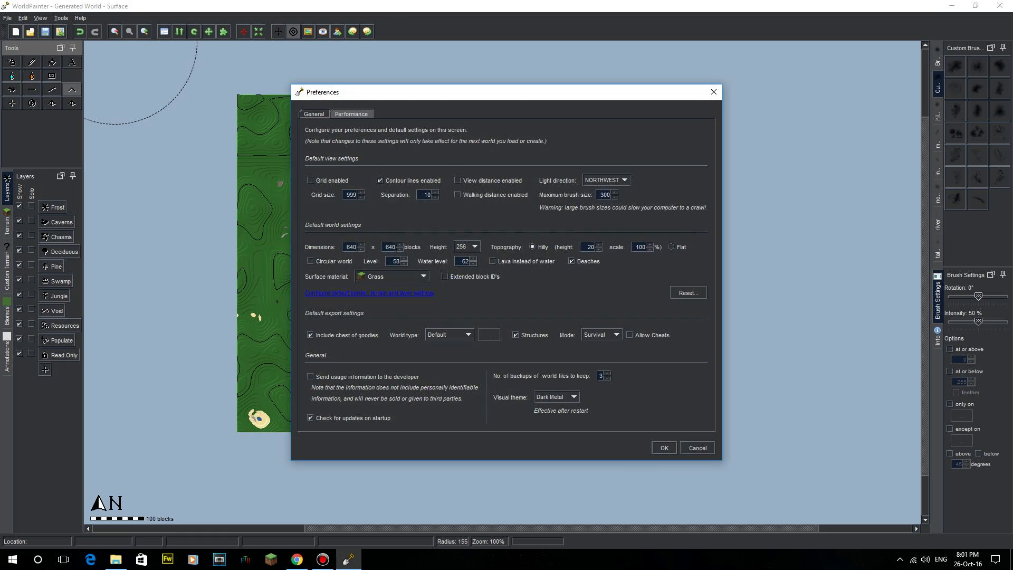
click(574, 396)
click(557, 407)
click(664, 447)
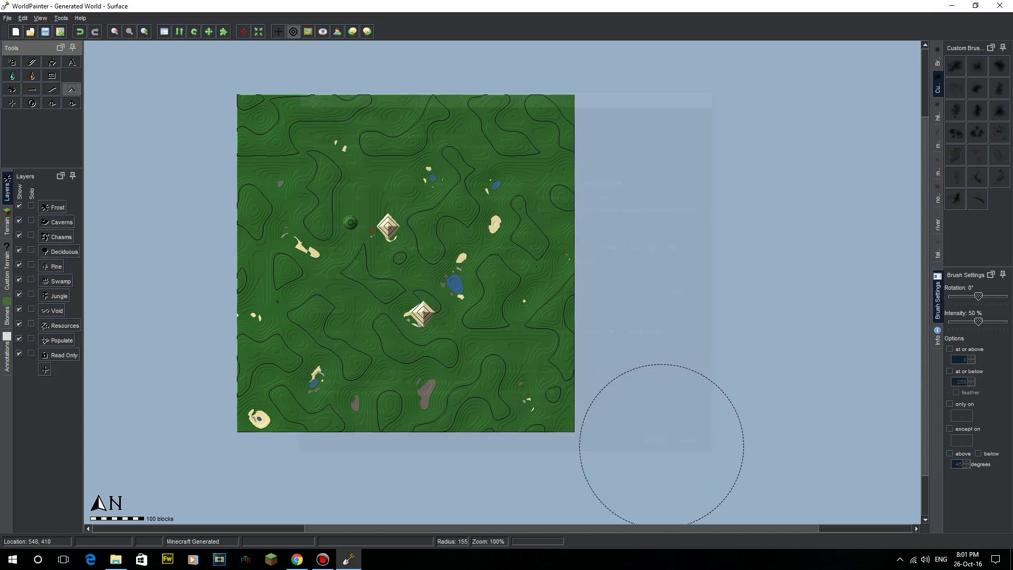
Close WorldPainter without saving the changed world and start it again.
click(999, 6)
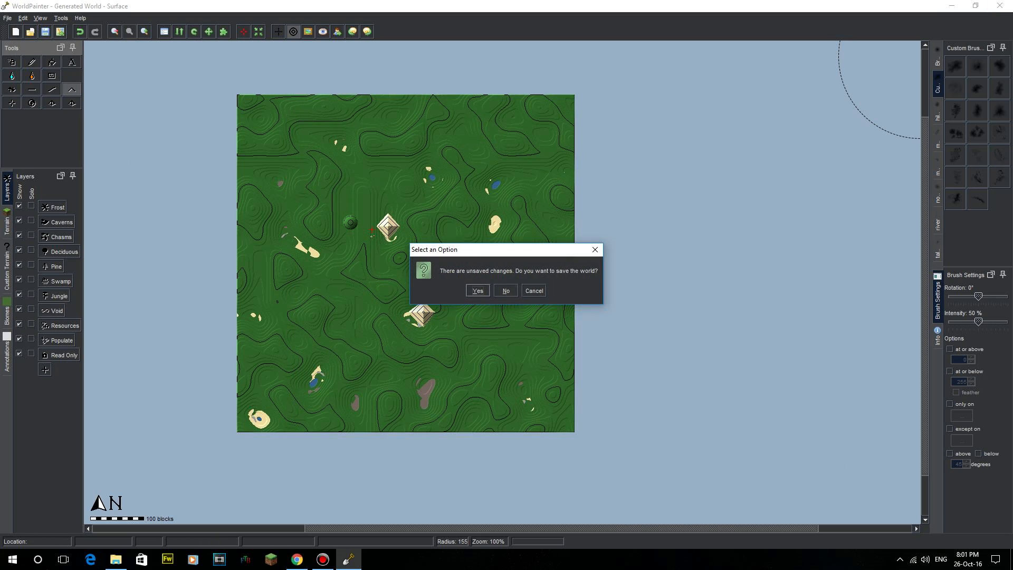
key(alt+n)
click(12, 559)
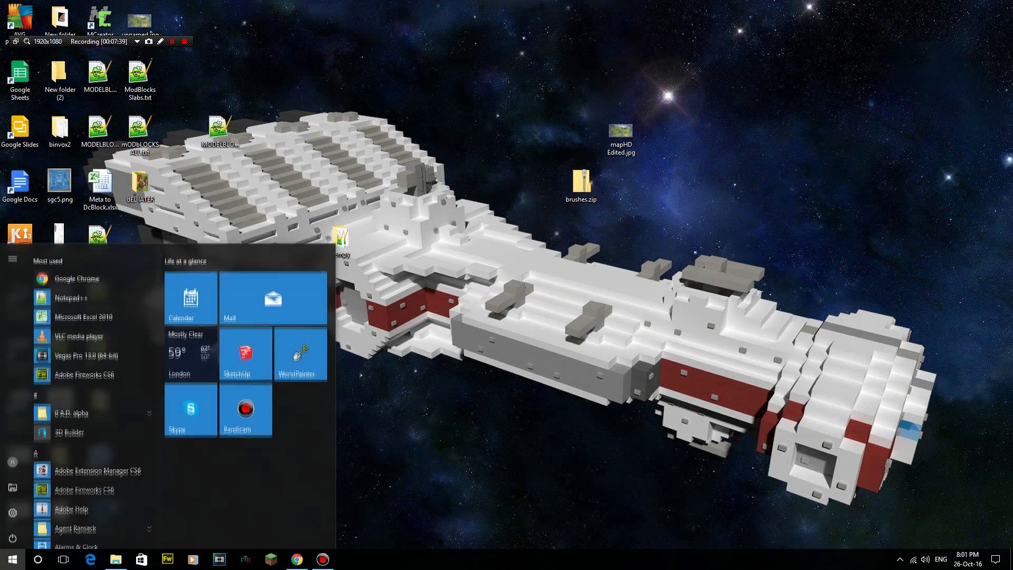
click(299, 348)
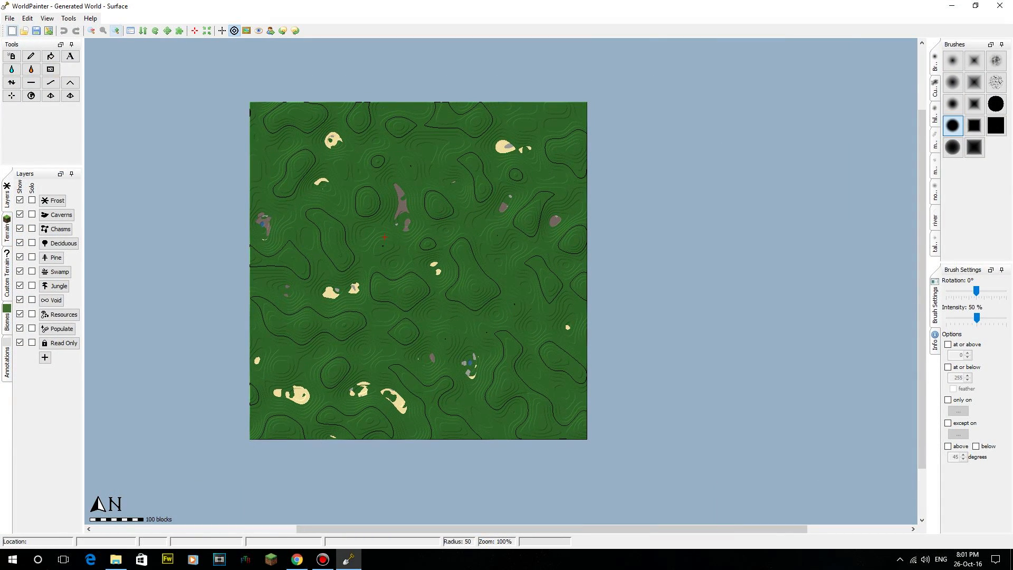
Start saving the world under a new name and look through the world files in the Medieval folder.
click(9, 18)
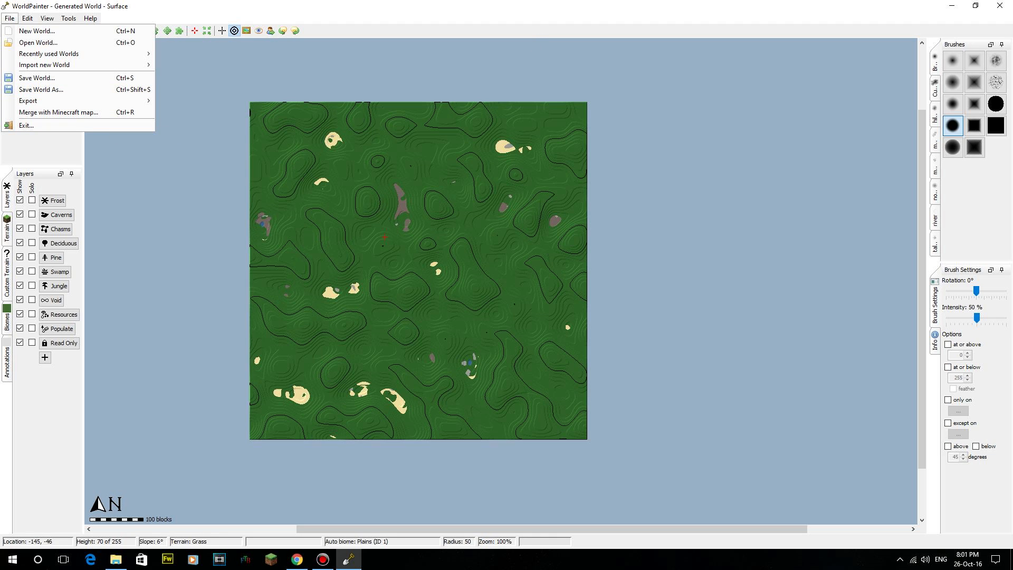
click(41, 89)
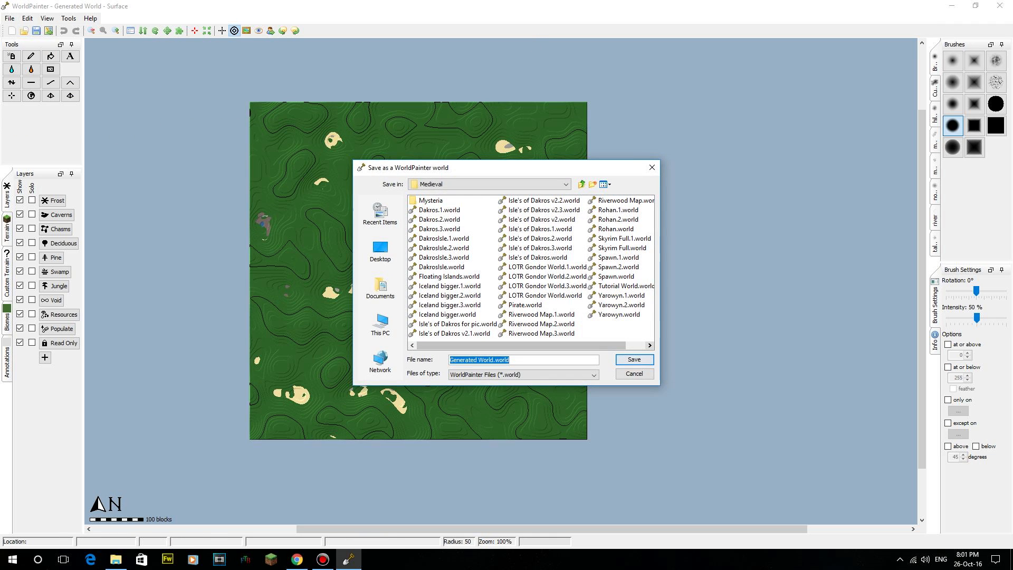
mouse_move(521, 345)
mouse_down()
mouse_move(542, 345)
mouse_move(521, 345)
mouse_up()
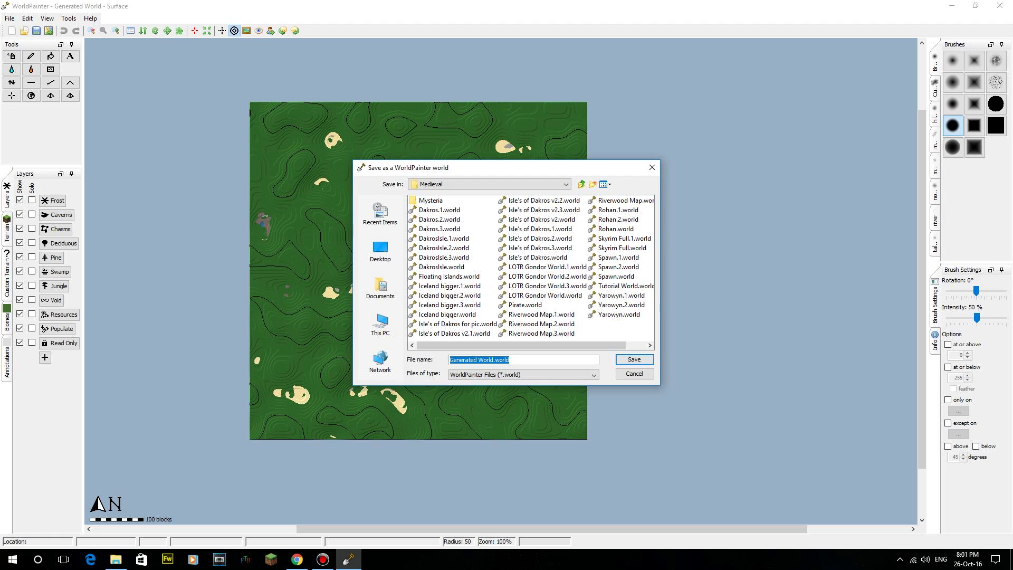
click(581, 185)
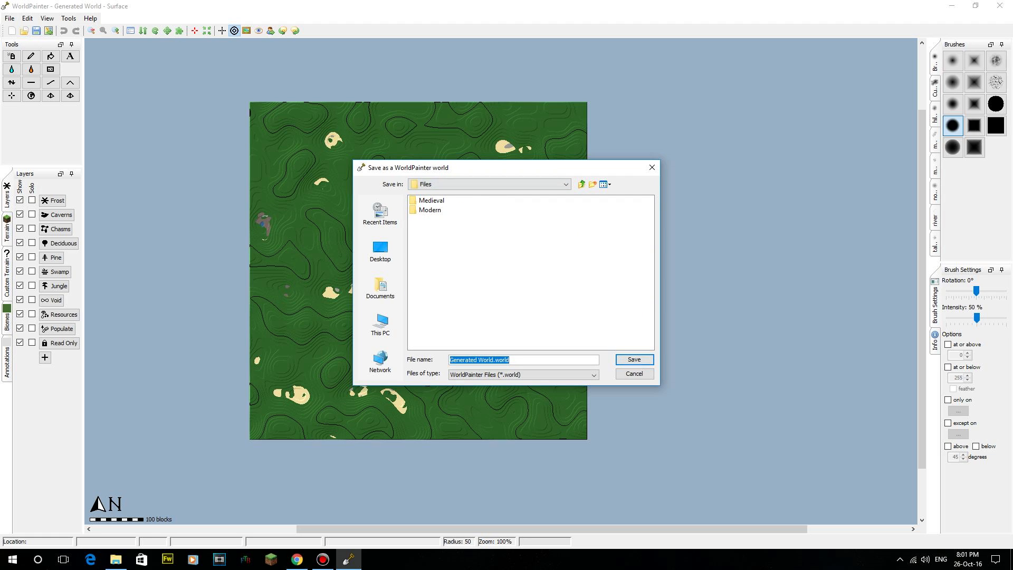
double_click(431, 200)
drag(522, 345, 541, 345)
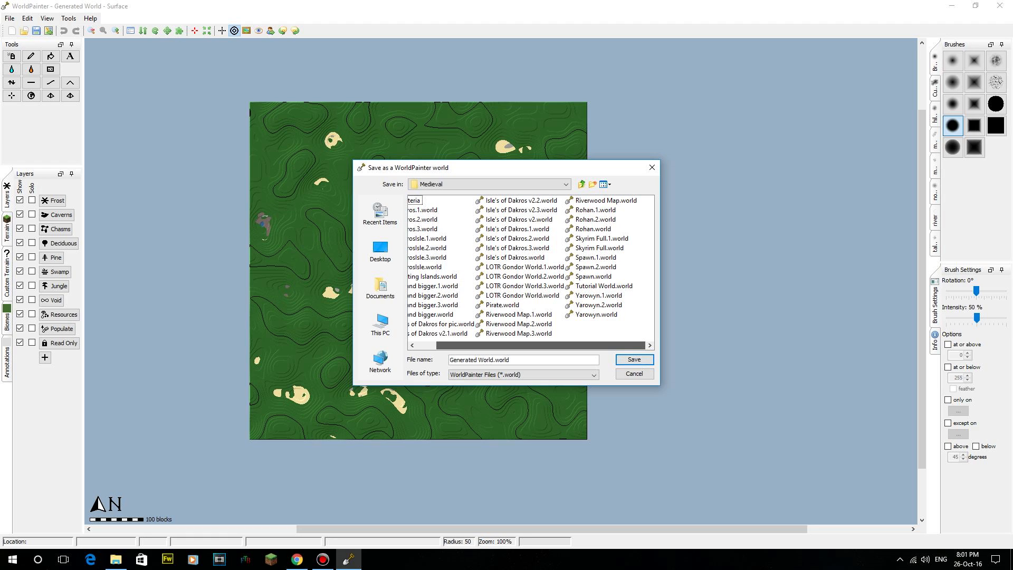
drag(542, 345, 521, 345)
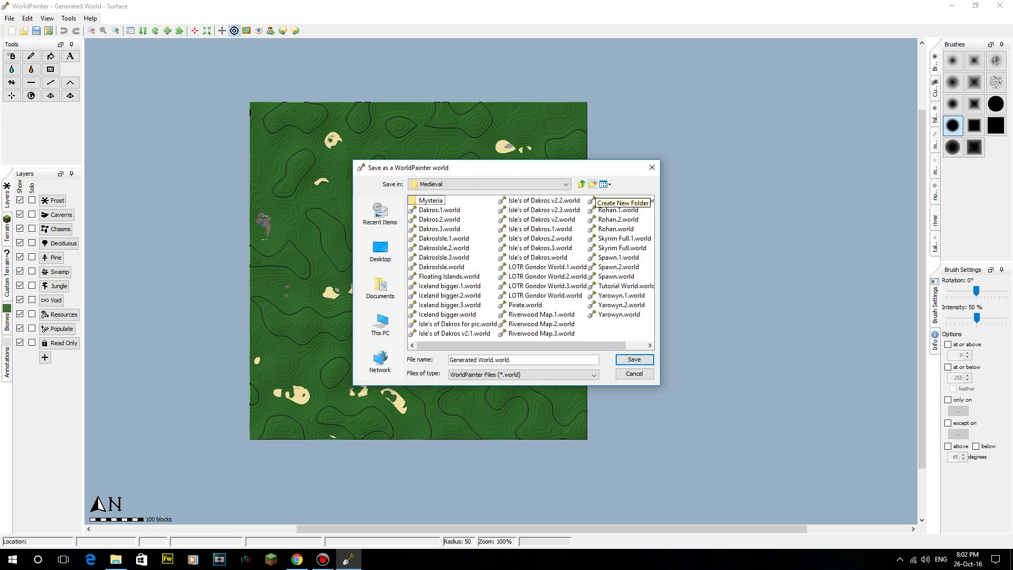
Compare the numbered backups Iceland bigger.1 to Iceland bigger.3 with the main Iceland bigger.world file.
click(449, 285)
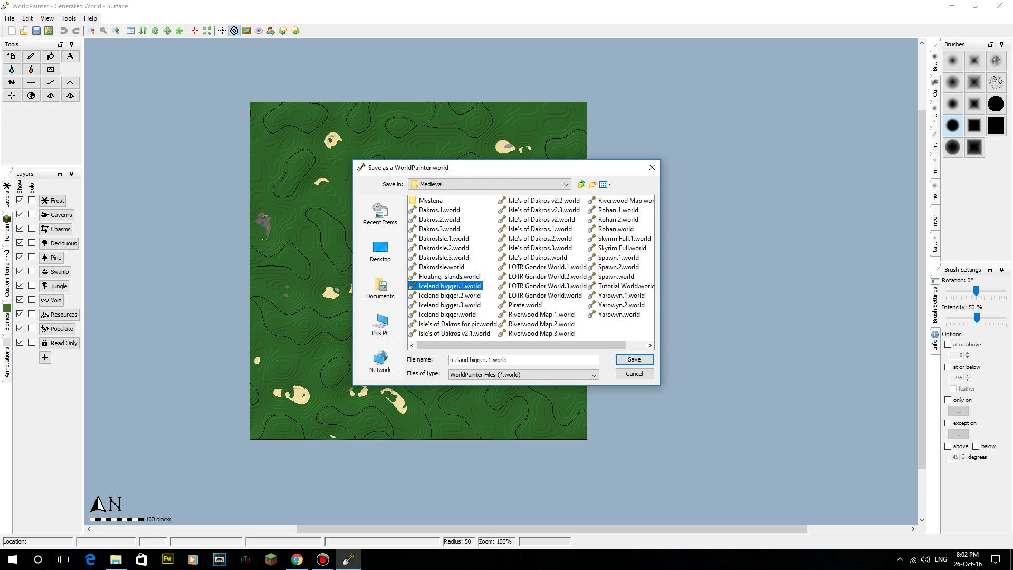
click(447, 313)
click(450, 305)
click(450, 294)
click(450, 285)
click(449, 305)
click(447, 314)
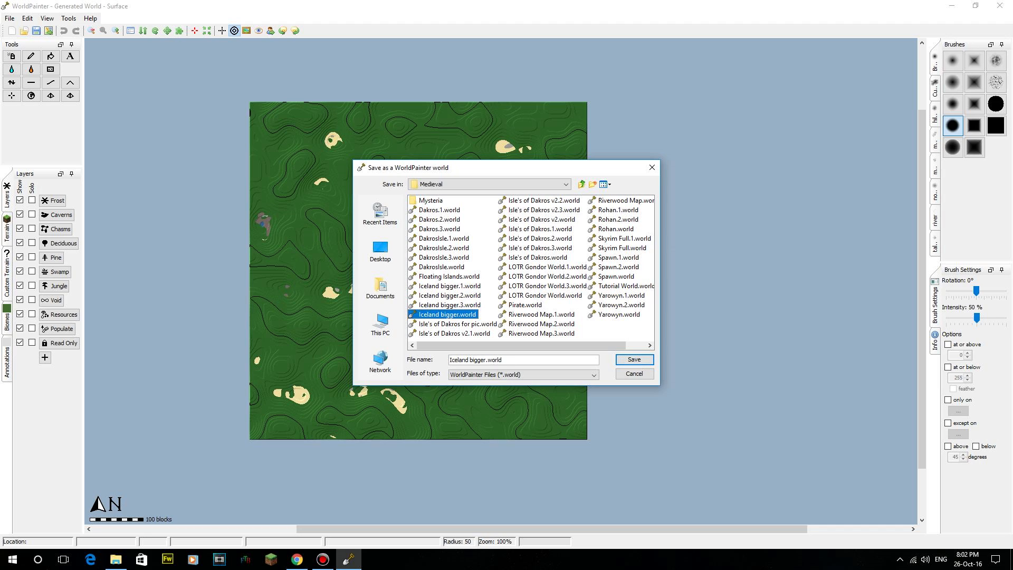
Examine Mysteria.world and its backups in the Mysteria subfolder, and leave the save dialog without saving.
drag(521, 345, 540, 345)
scroll(530, 267, up, 1)
double_click(430, 200)
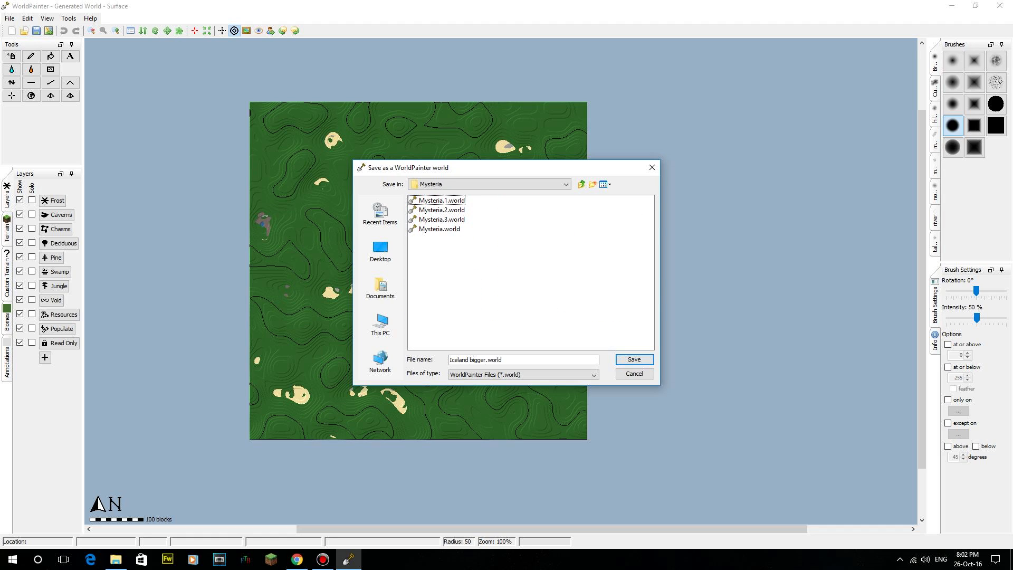
click(439, 229)
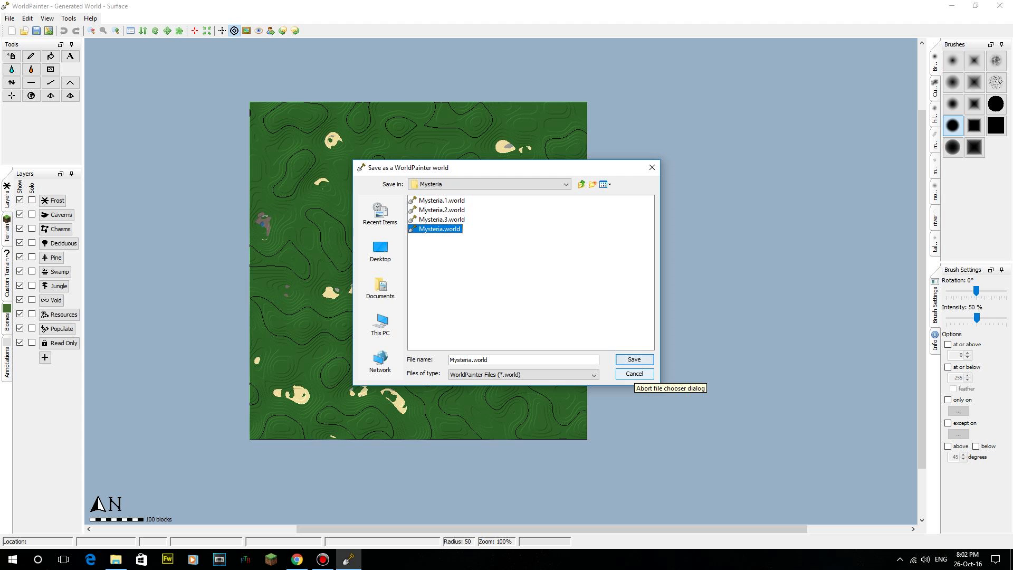
click(634, 373)
Review the available export formats for the world, including Minecraft map, image file and height map.
middle_drag(317, 174, 238, 165)
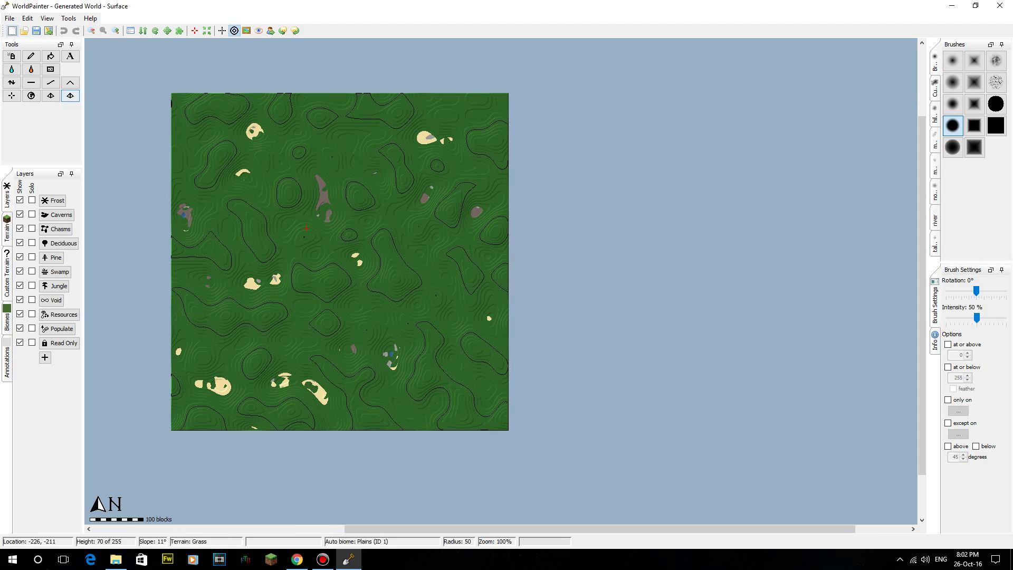
click(9, 18)
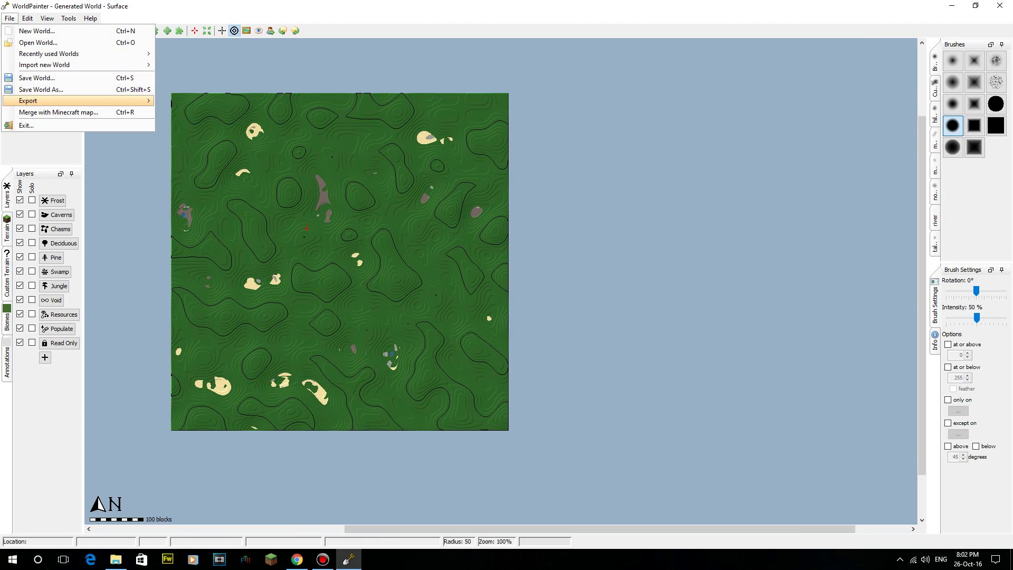
mouse_move(32, 100)
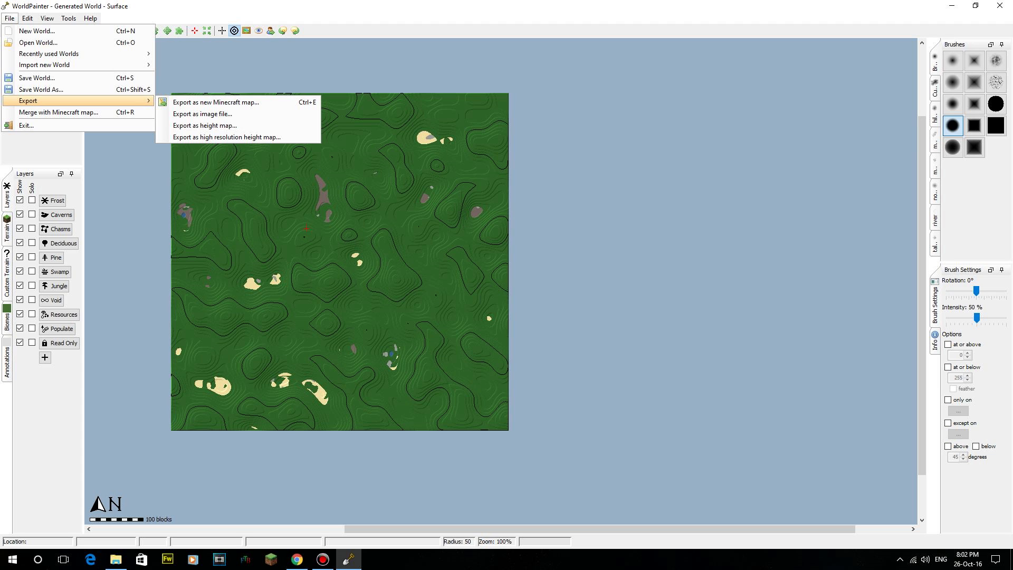
middle_drag(293, 260, 393, 289)
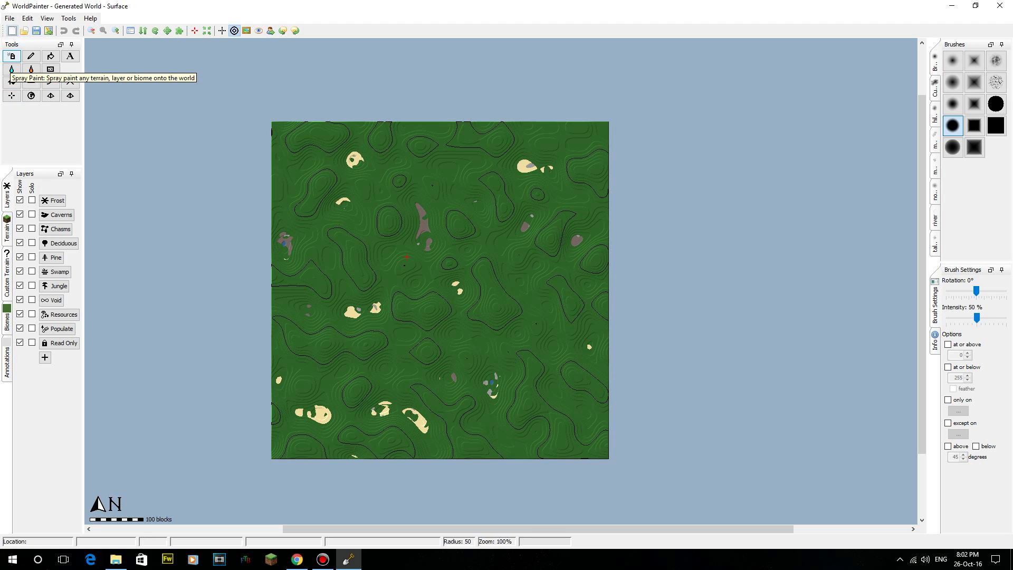
Spray Paint permadirt terrain in overlapping patches over the western half of the map and in its northeast corner.
click(11, 56)
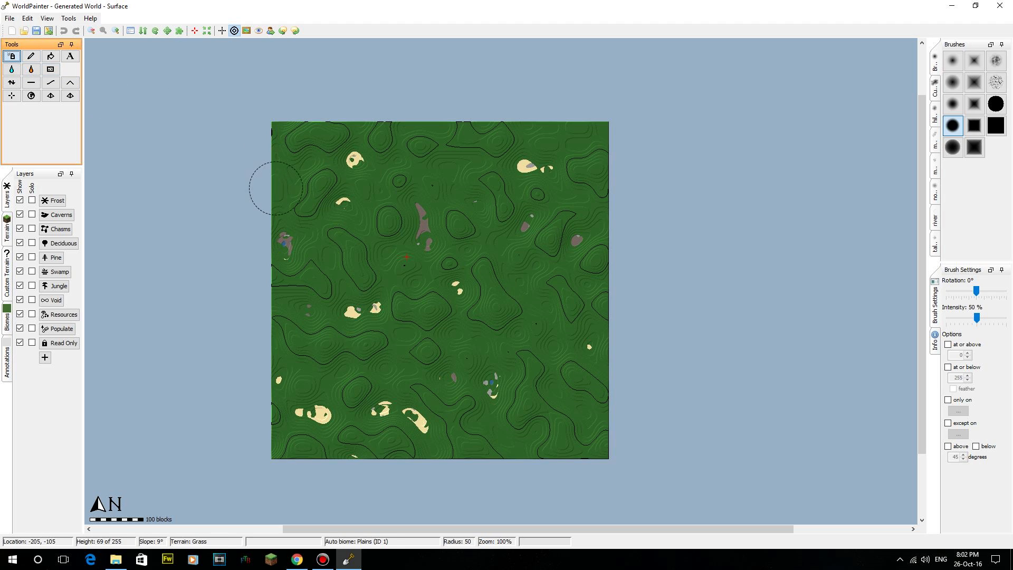
click(7, 228)
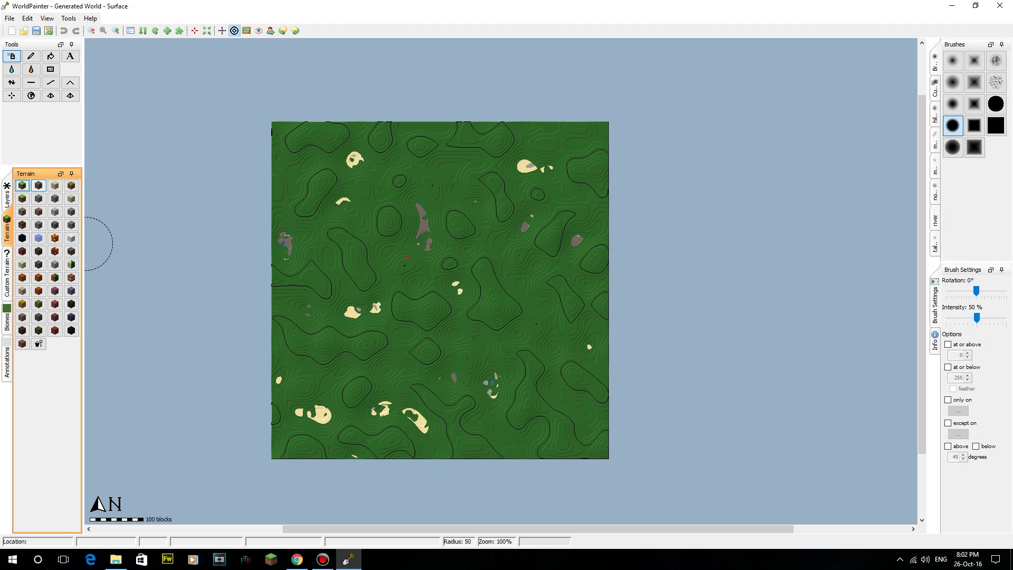
click(38, 185)
click(435, 282)
click(406, 252)
click(345, 221)
click(358, 306)
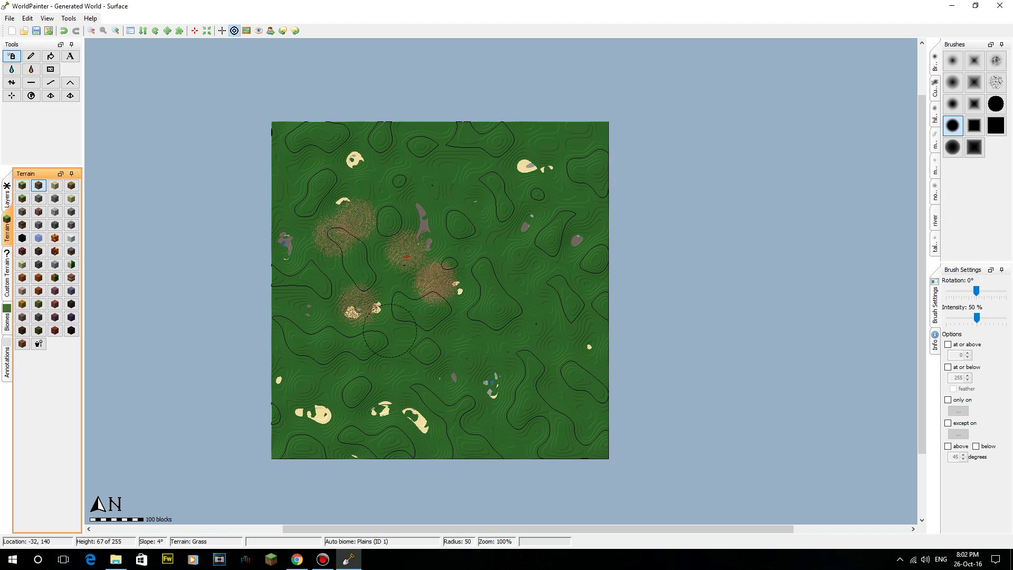
middle_drag(408, 381, 395, 332)
click(405, 260)
click(391, 236)
click(368, 182)
click(364, 255)
mouse_move(385, 199)
mouse_down()
mouse_move(378, 204)
mouse_move(573, 119)
mouse_move(341, 201)
mouse_up()
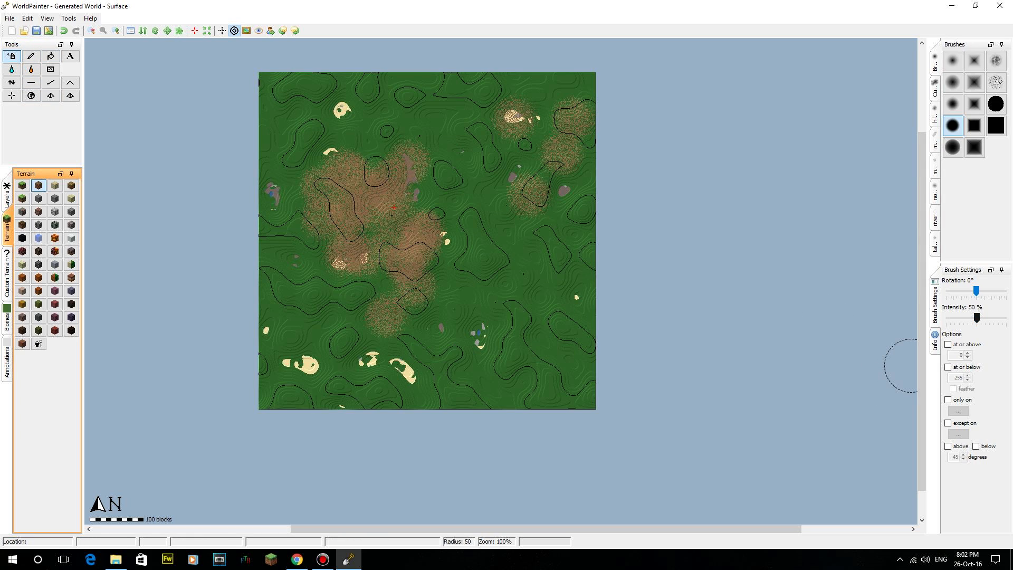
Spray permadirt over the map's eastern part at intensities of 8 %, 22 % and 65 % to compare densities.
drag(977, 317, 950, 318)
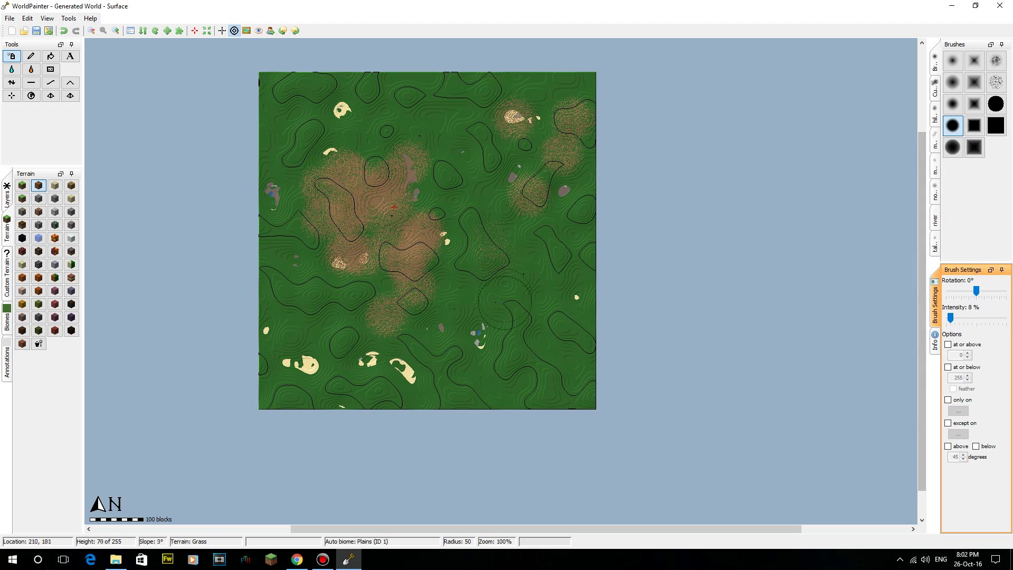
middle_drag(558, 300, 543, 313)
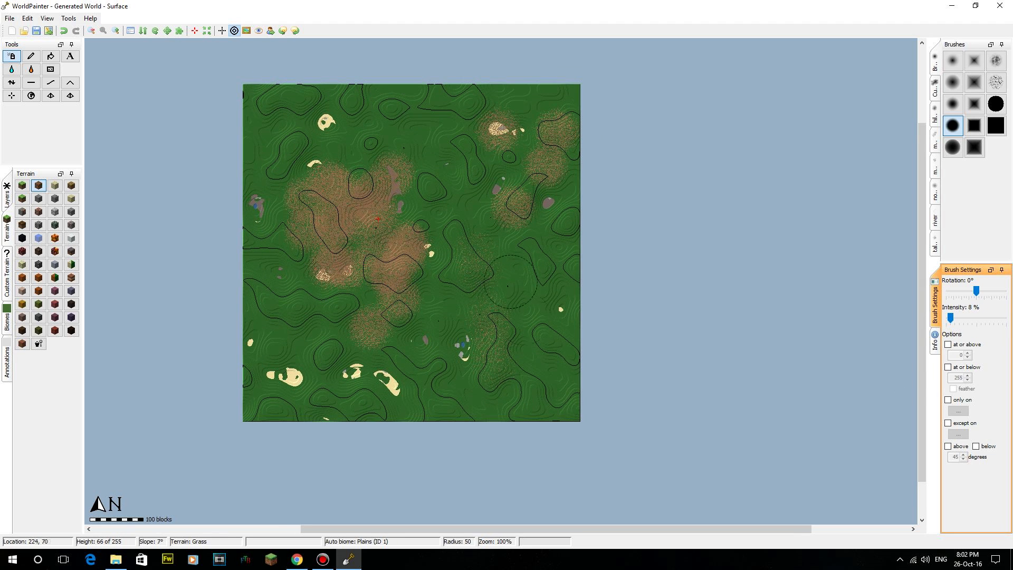
click(116, 31)
click(116, 30)
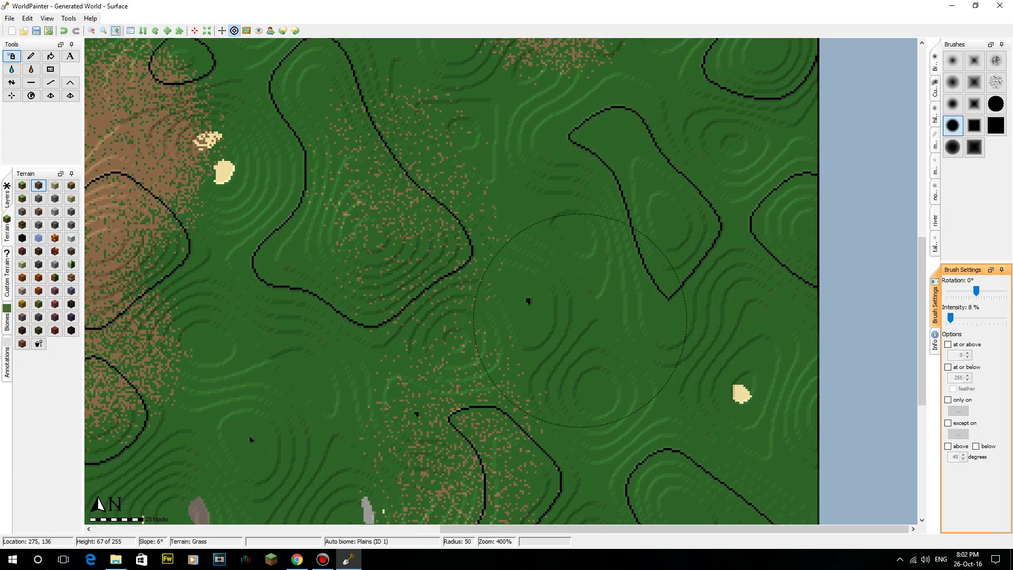
drag(950, 318, 955, 318)
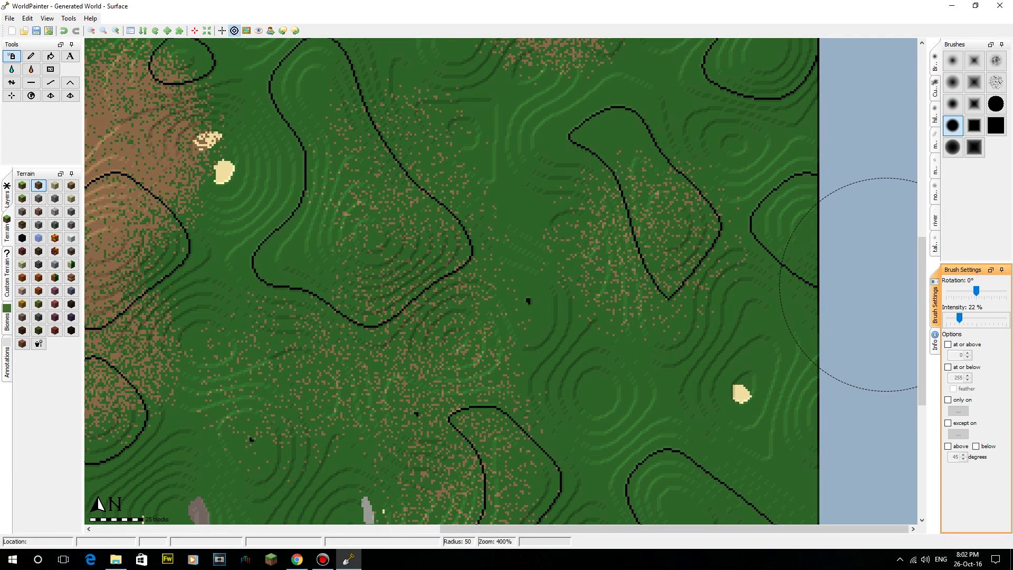
mouse_move(640, 219)
mouse_down()
mouse_move(390, 264)
mouse_move(601, 200)
mouse_up()
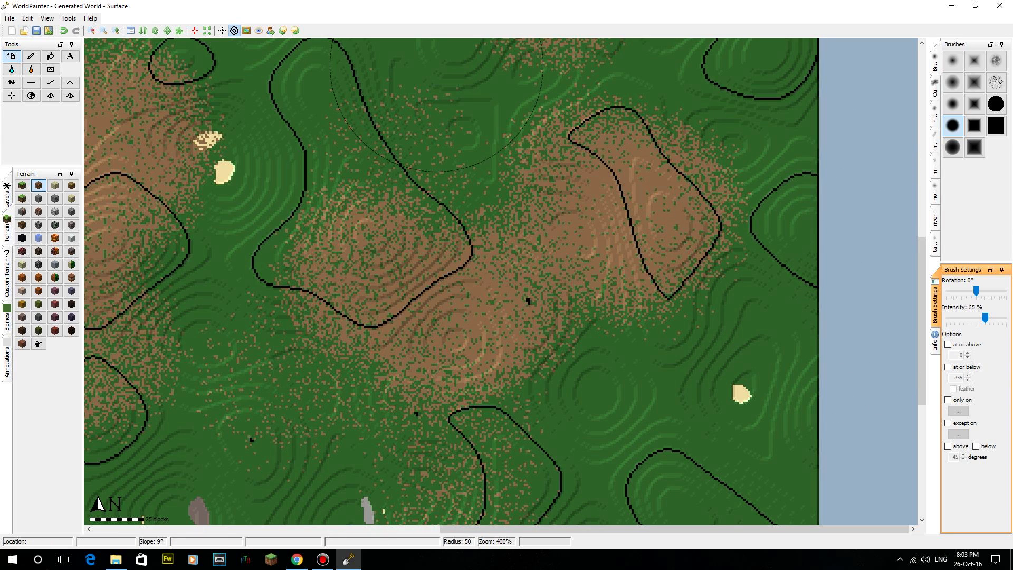
Draw a solid horizontal permadirt strip across the map's south with the Pencil, and set the brush intensity to 36 %.
scroll(437, 64, down, 3)
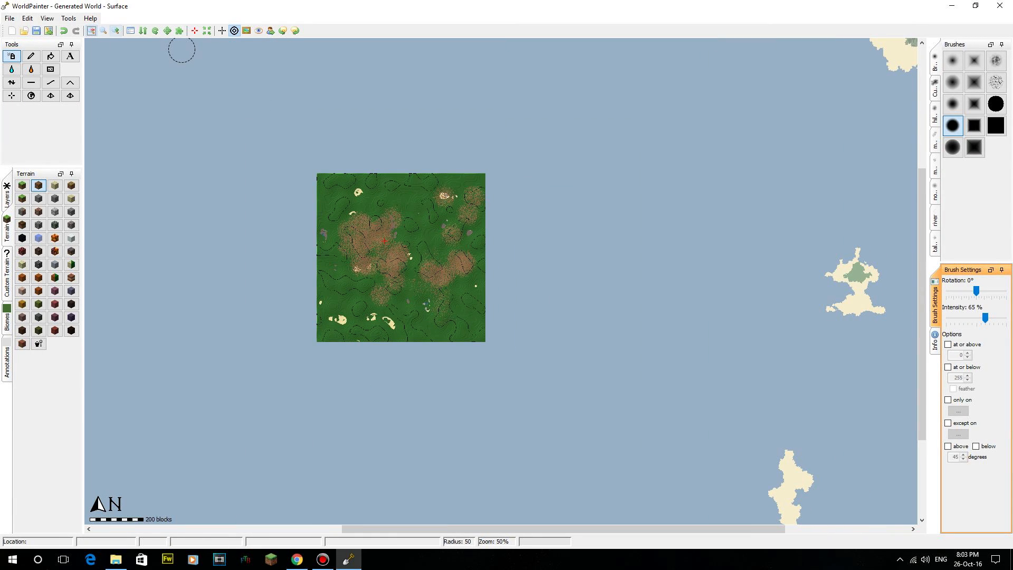
click(115, 30)
click(116, 31)
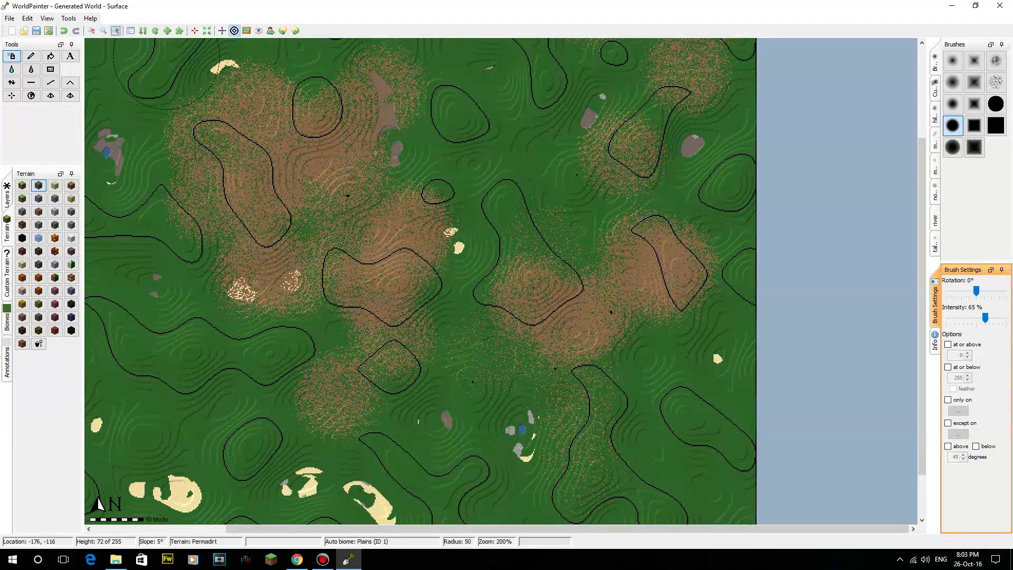
click(91, 31)
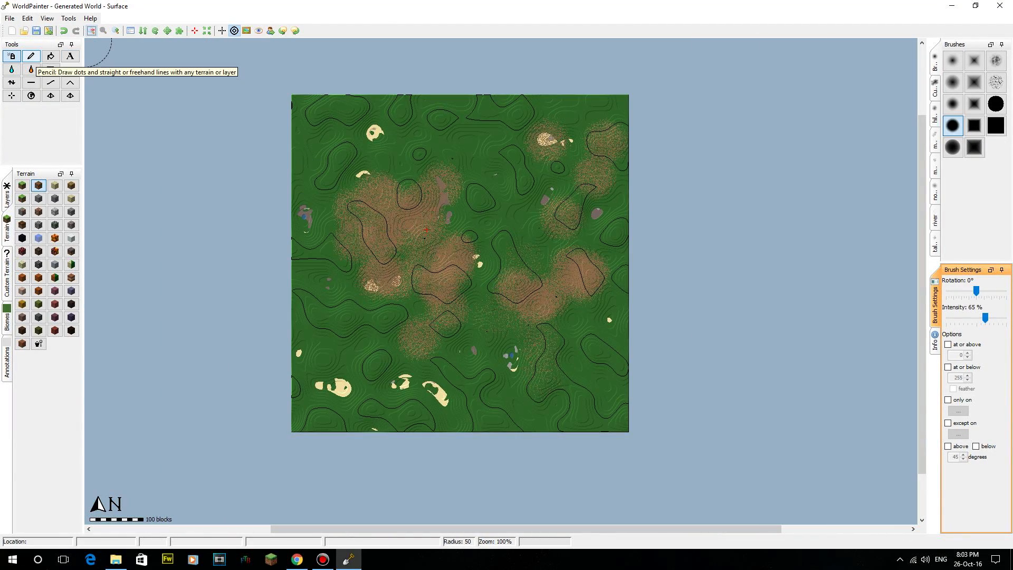
click(31, 56)
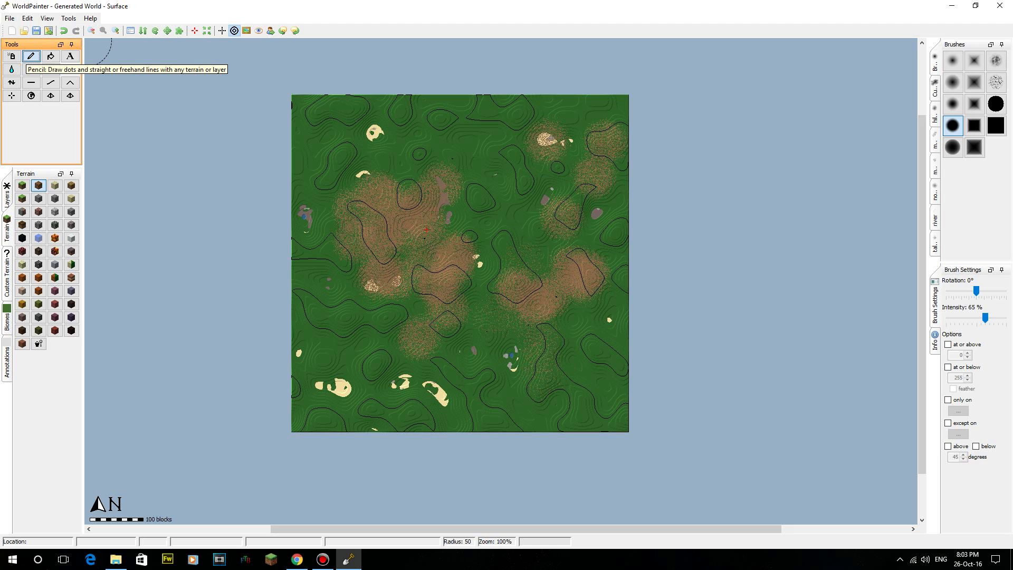
drag(443, 365, 511, 355)
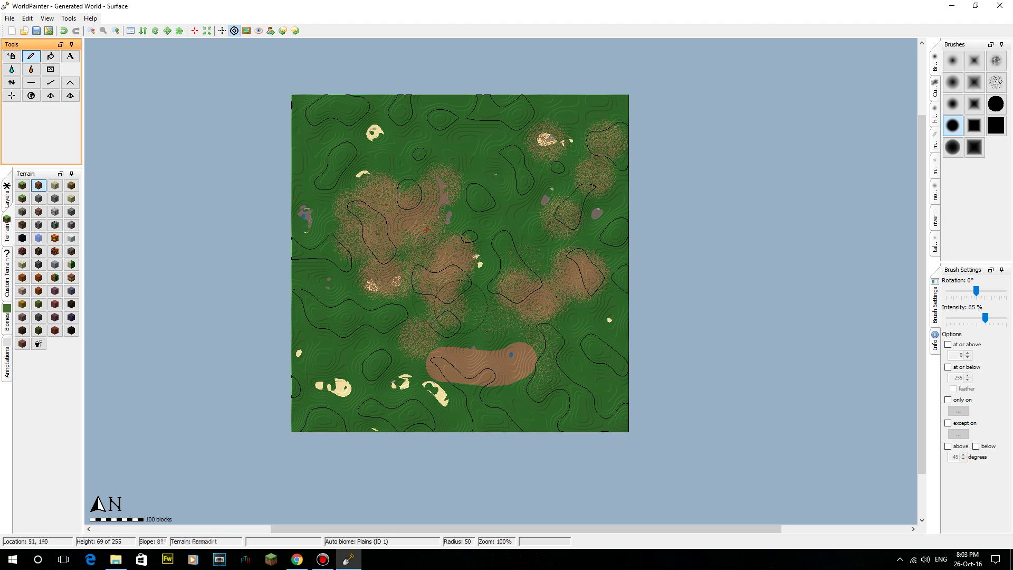
drag(985, 317, 989, 318)
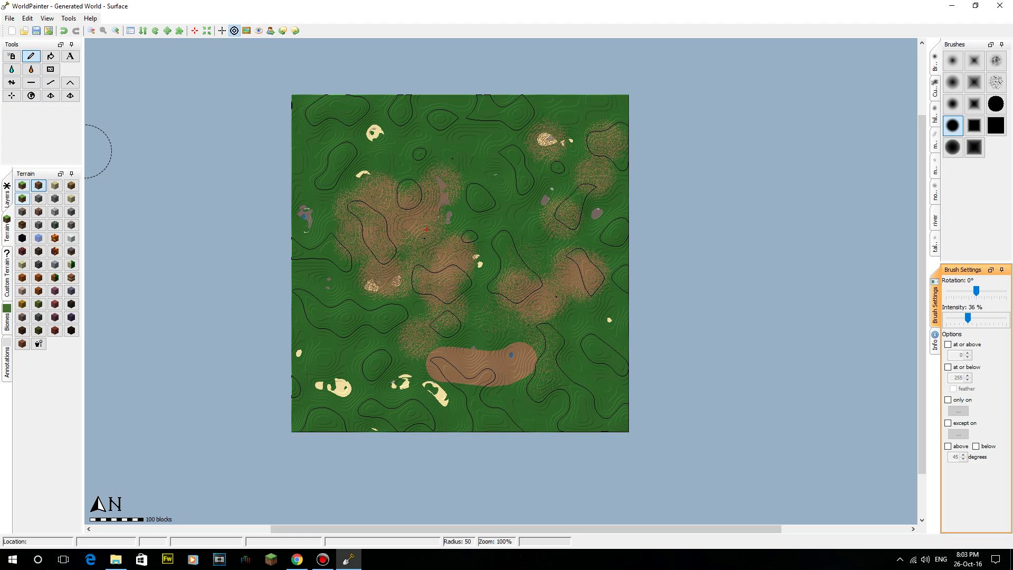
Cover the painted patches across the whole map with grass terrain, using the Pencil with a brush radius of 300.
click(22, 185)
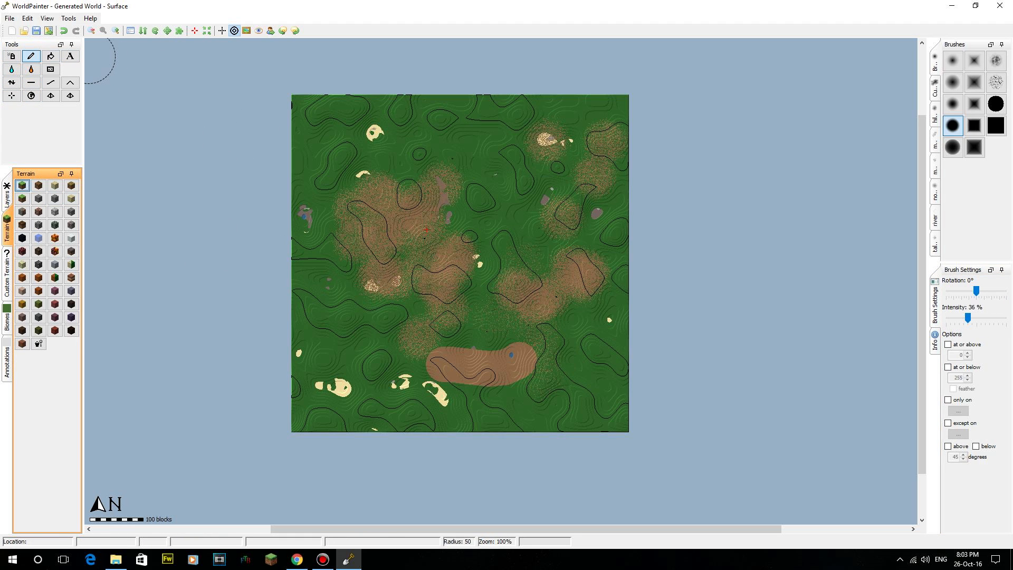
scroll(427, 255, down, 9)
scroll(396, 245, up, 18)
scroll(397, 245, down, 20)
mouse_move(397, 244)
mouse_down()
mouse_move(644, 204)
mouse_move(350, 192)
mouse_move(344, 227)
mouse_move(520, 361)
mouse_move(678, 192)
mouse_move(589, 291)
mouse_up()
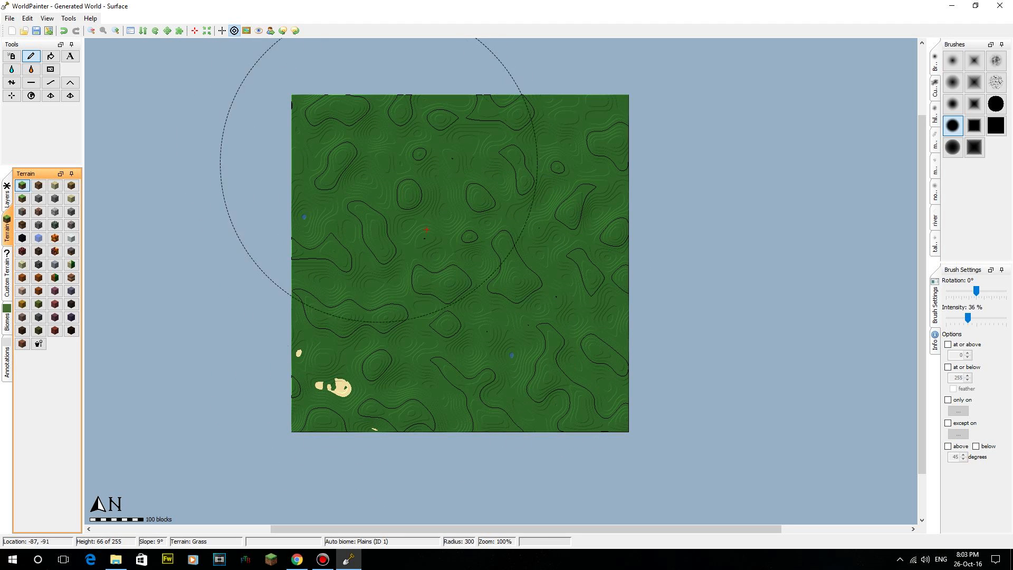
click(339, 350)
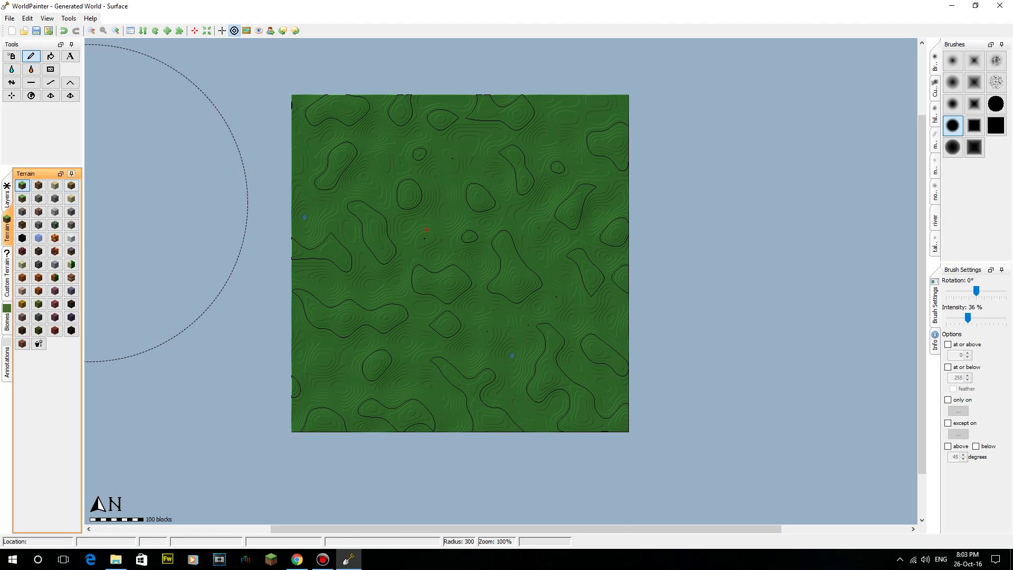
Raise a rounded hill in the map's northwest with the Height tool, using a brush radius of 114 at 50 % intensity.
click(11, 83)
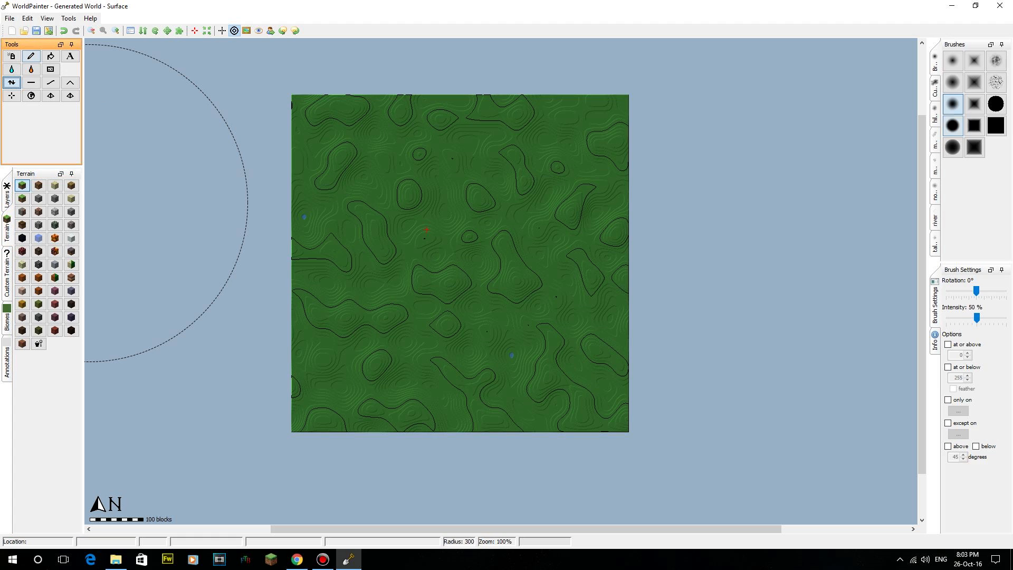
scroll(406, 222, up, 7)
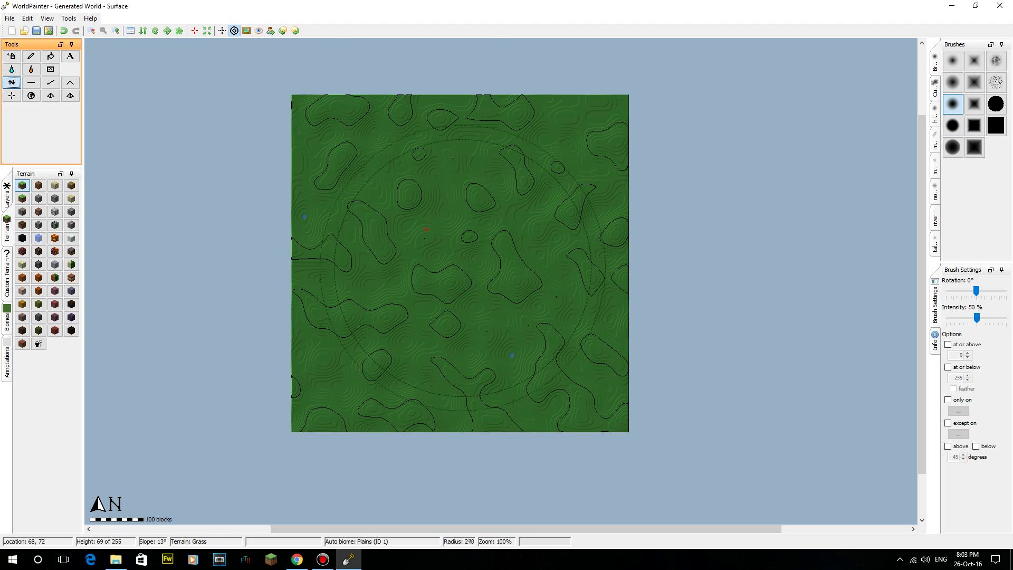
scroll(383, 184, up, 2)
mouse_move(361, 173)
mouse_down()
mouse_move(360, 184)
mouse_move(358, 164)
mouse_move(369, 176)
mouse_up()
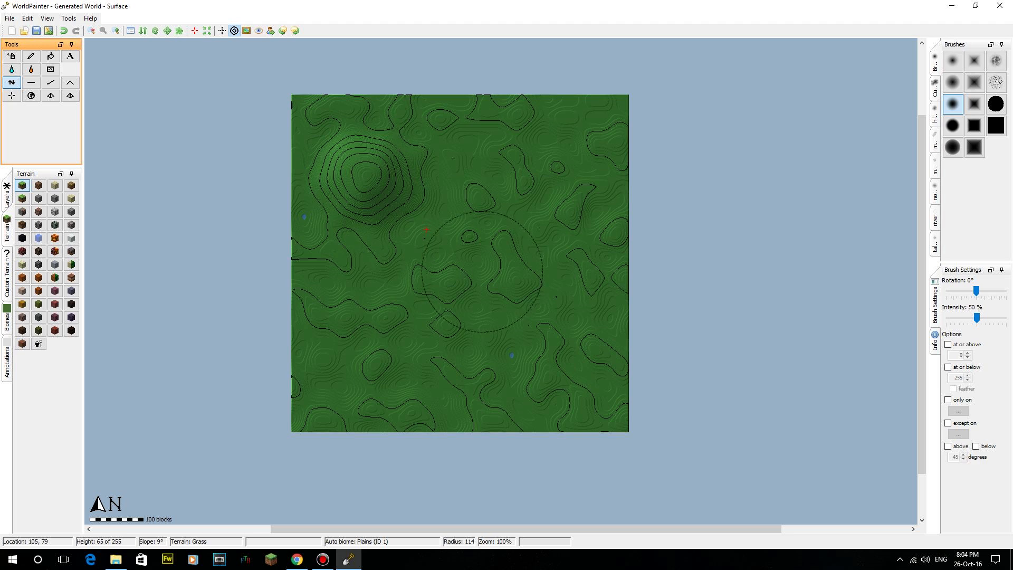
Examine the shape of the raised northwest hill in the 3D view, and close the view.
click(47, 18)
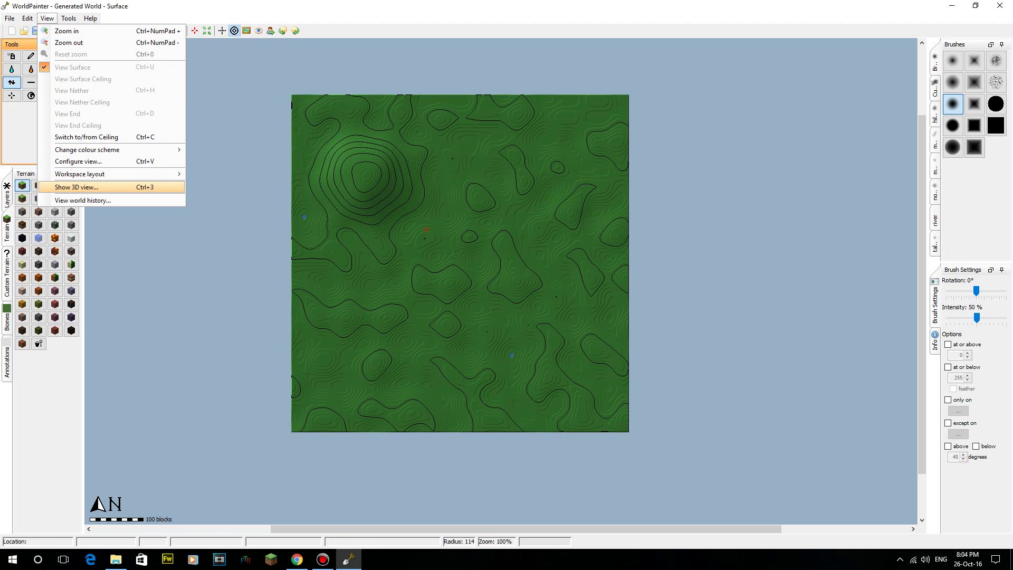
click(77, 187)
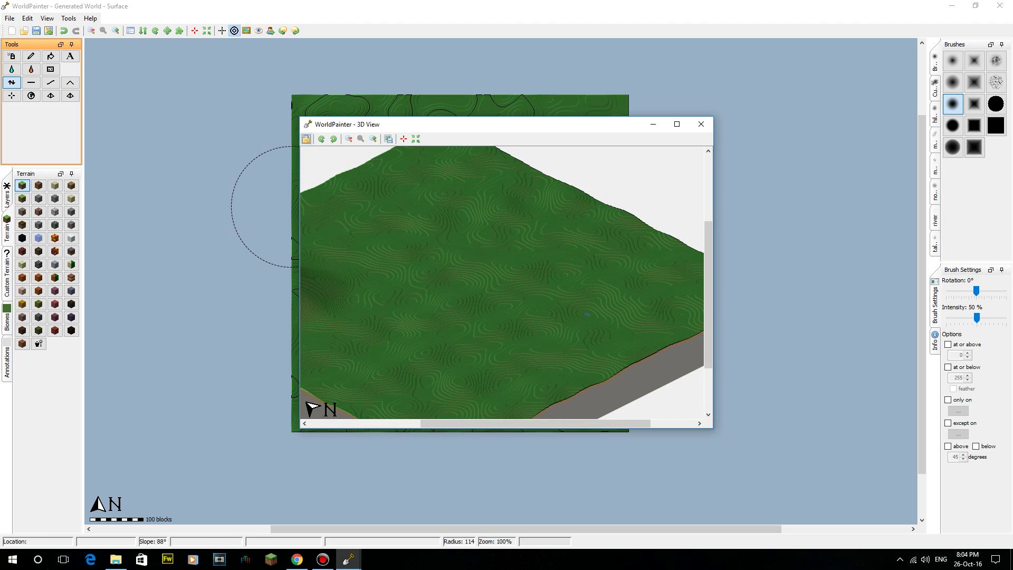
mouse_move(708, 283)
mouse_down()
mouse_move(707, 320)
mouse_move(708, 301)
mouse_up()
drag(536, 423, 465, 423)
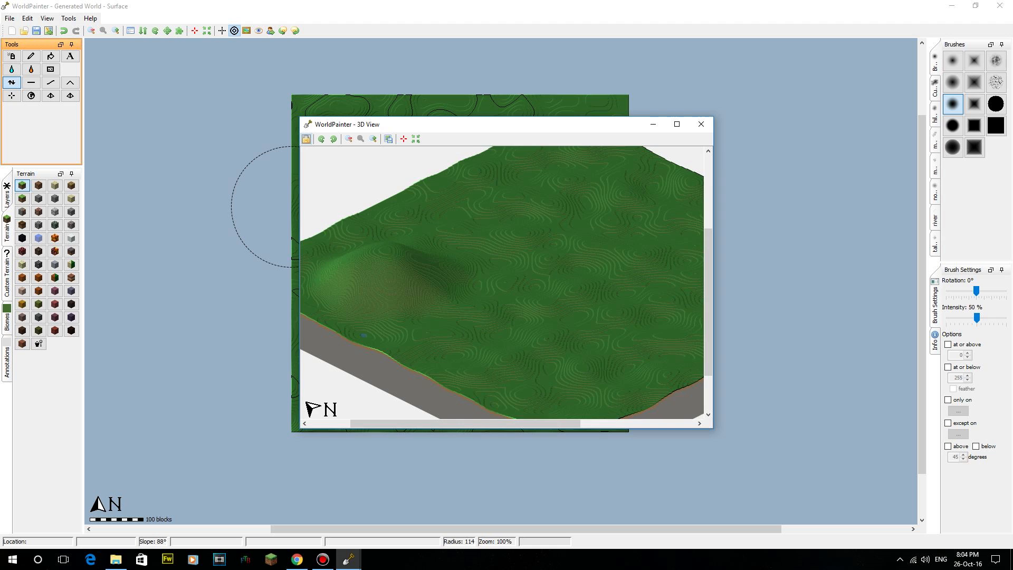
drag(501, 283, 547, 267)
click(373, 139)
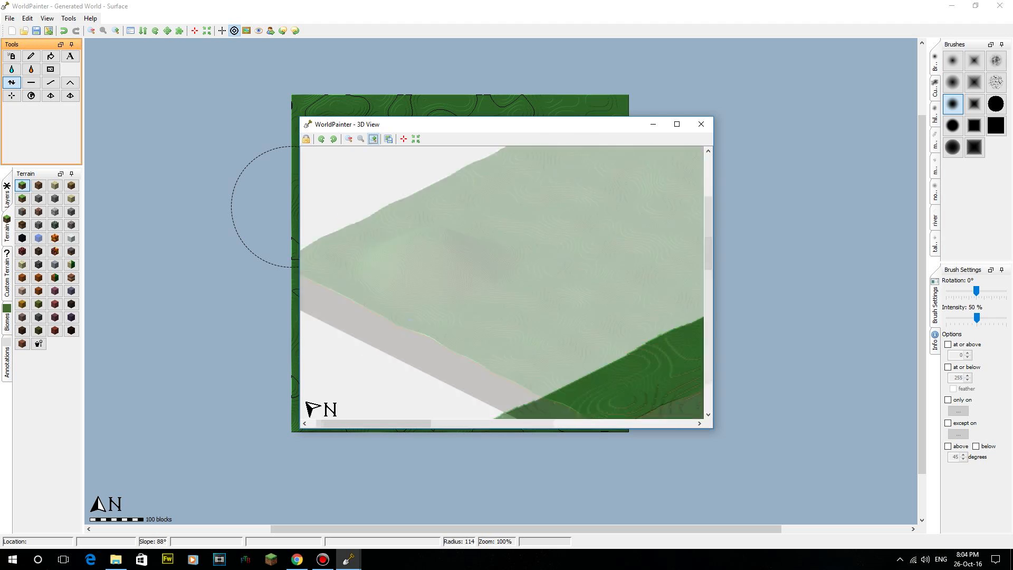
click(701, 124)
Raise rugged terrain across the map's centre and southeast with three different custom brushes at radius 114.
click(934, 87)
click(974, 83)
drag(472, 225, 475, 224)
click(974, 104)
drag(477, 258, 474, 264)
drag(385, 280, 385, 280)
click(952, 146)
mouse_move(459, 296)
mouse_down()
mouse_move(491, 243)
mouse_move(520, 347)
mouse_up()
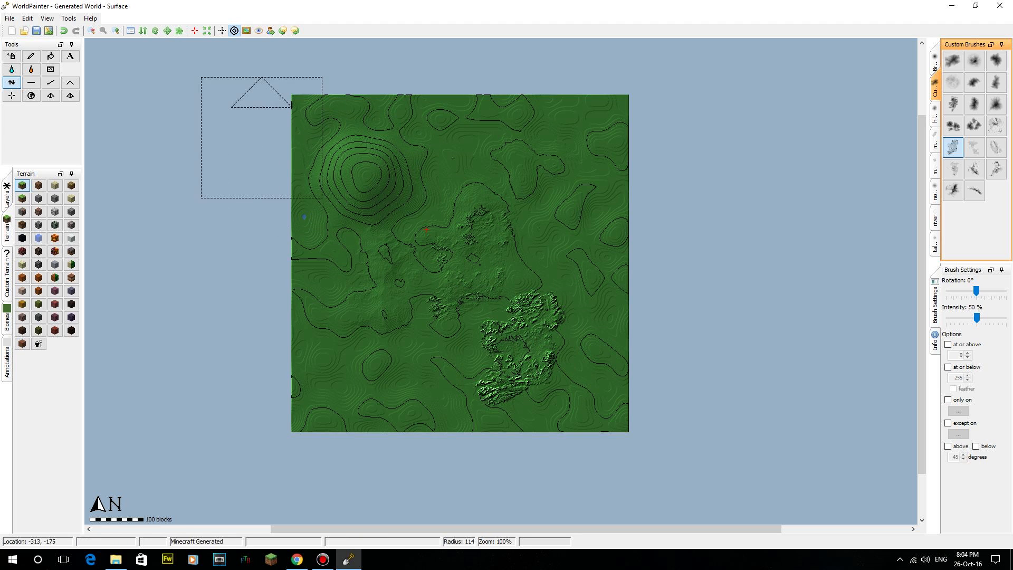
Examine the hill and the rugged custom-brush terrain in an enlarged 3D view from near and far, and close the view.
click(47, 17)
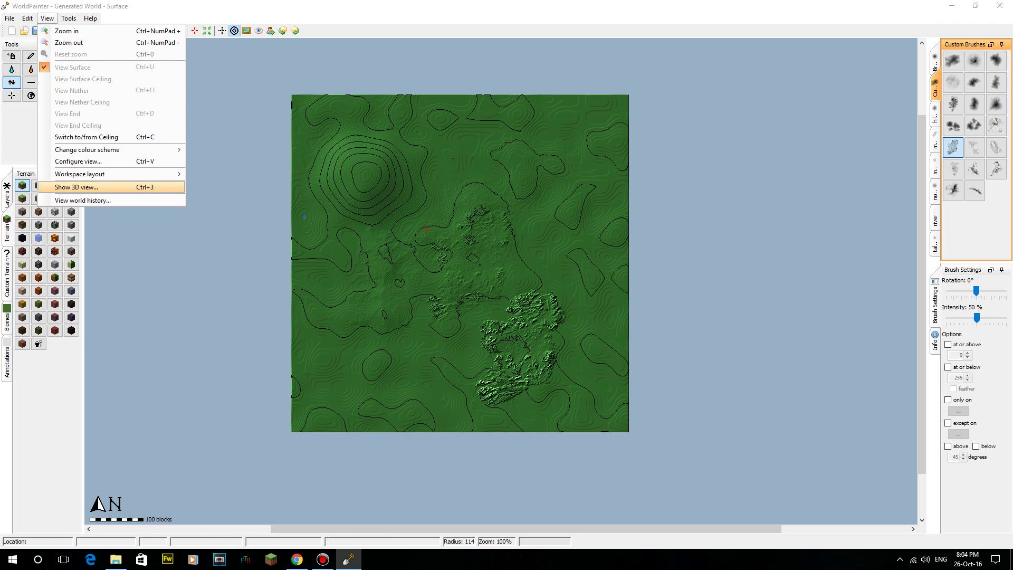
click(76, 187)
drag(538, 295, 470, 273)
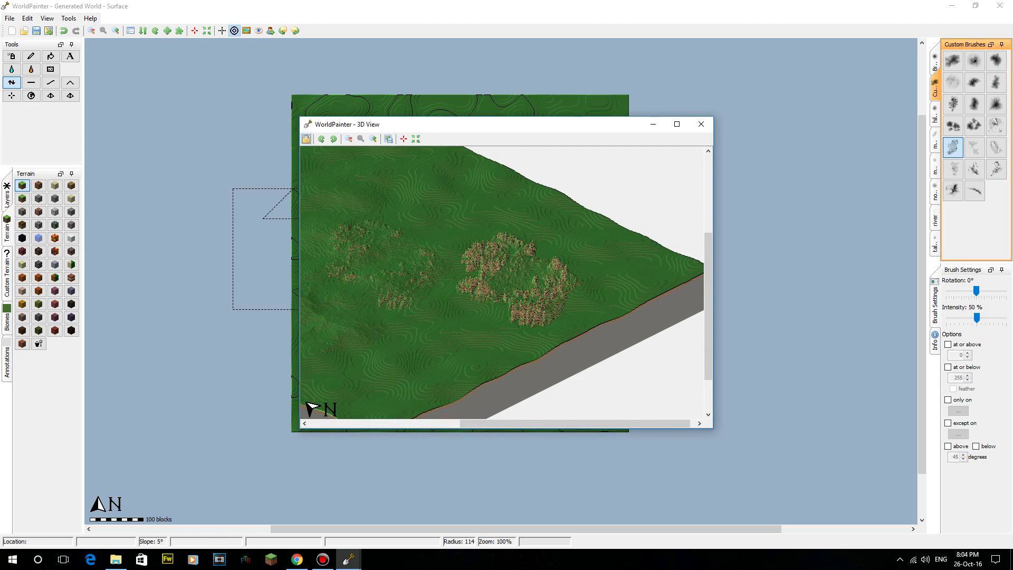
scroll(502, 282, up, 1)
drag(528, 306, 455, 255)
drag(370, 248, 424, 264)
scroll(502, 282, up, 1)
scroll(502, 282, down, 2)
drag(387, 124, 387, 1)
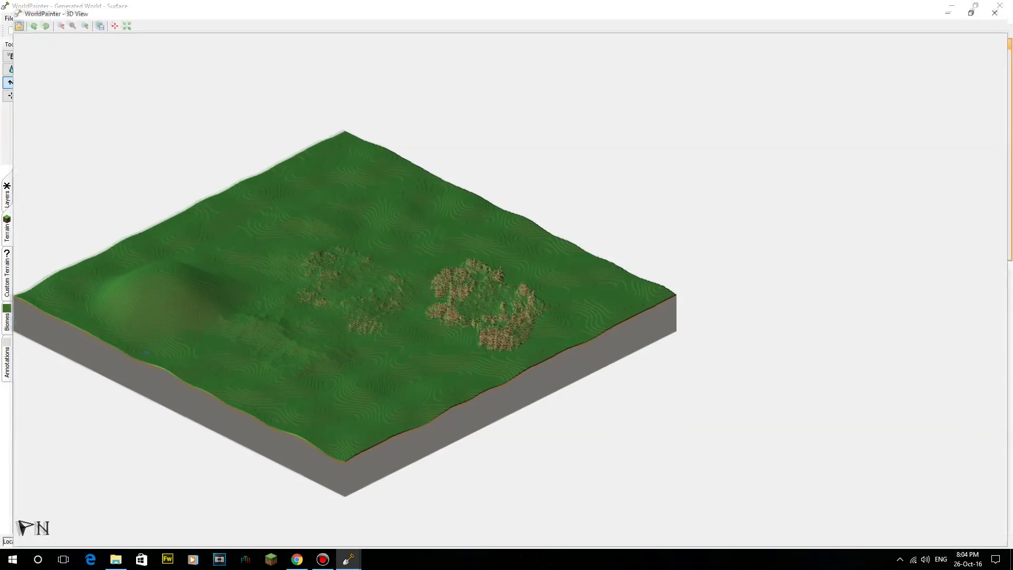
scroll(502, 283, up, 1)
drag(673, 353, 330, 212)
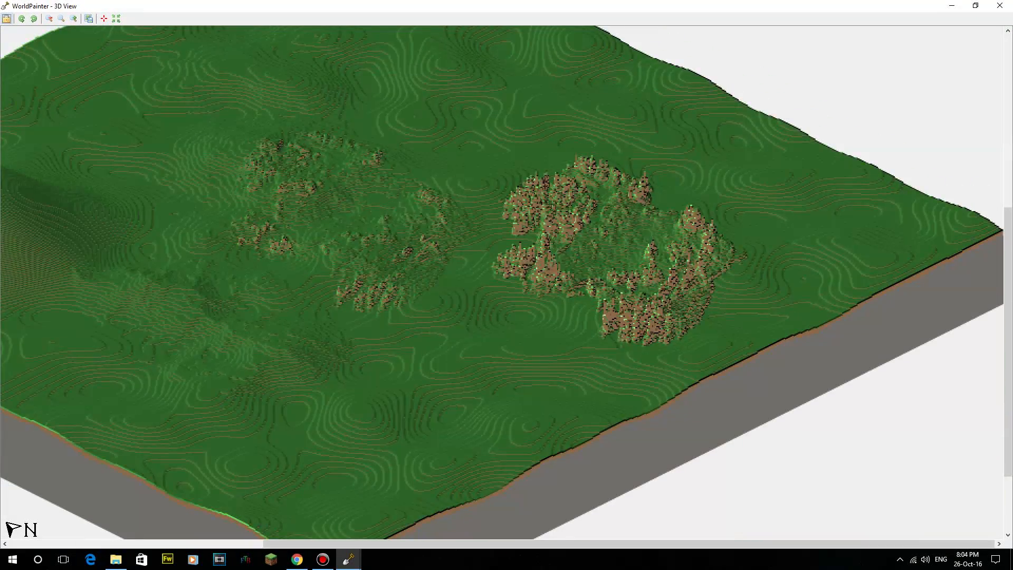
scroll(502, 282, down, 1)
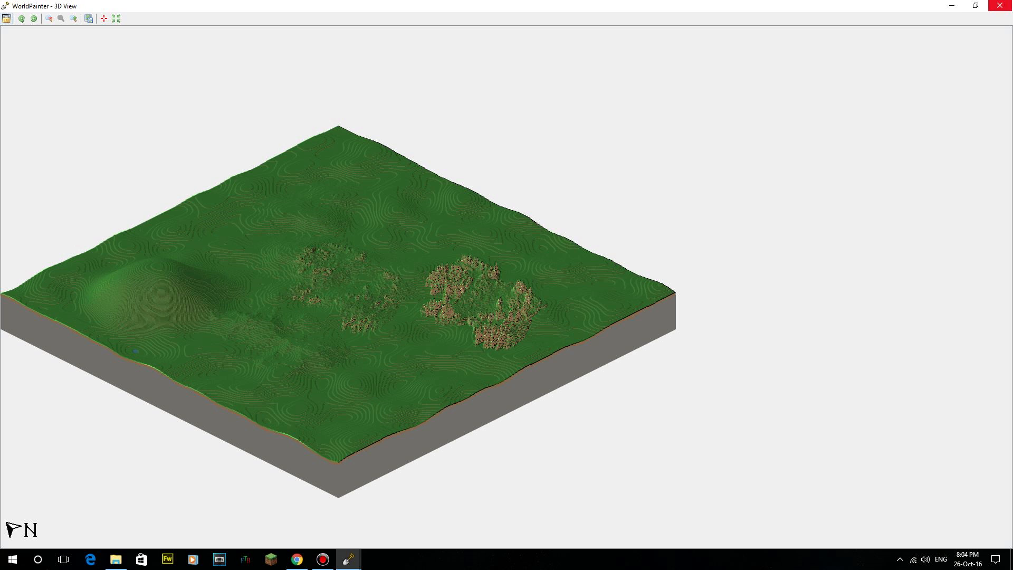
click(999, 5)
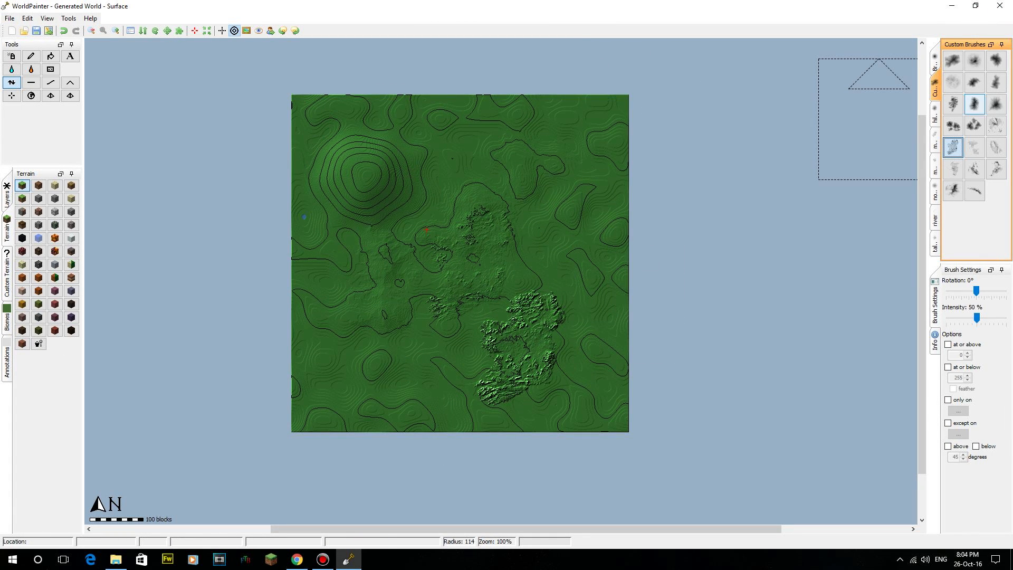
Raise the eastern ground with another custom brush, and flatten the rugged centre and southeast with a round Flatten brush of radius 57.
click(974, 104)
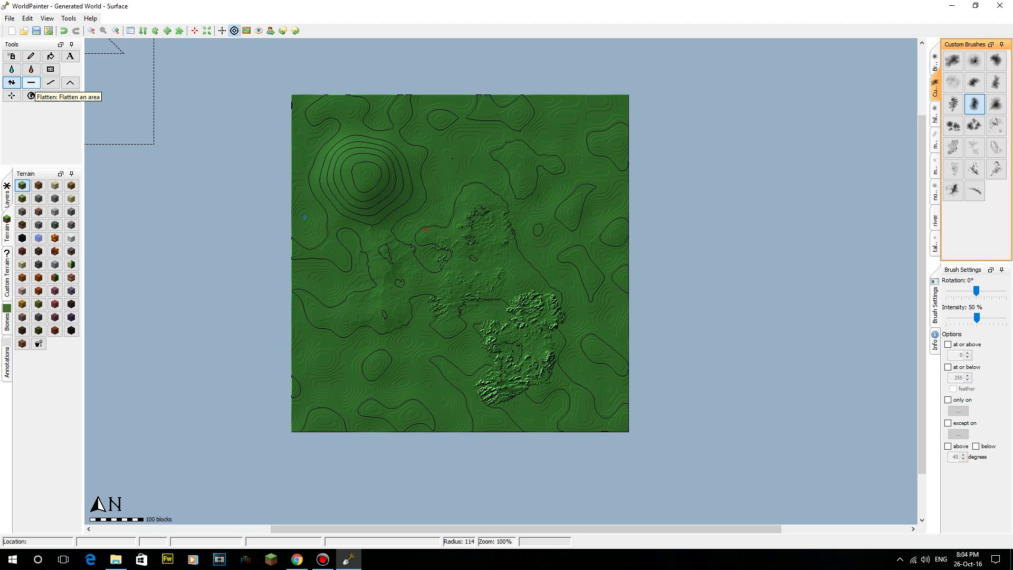
click(32, 83)
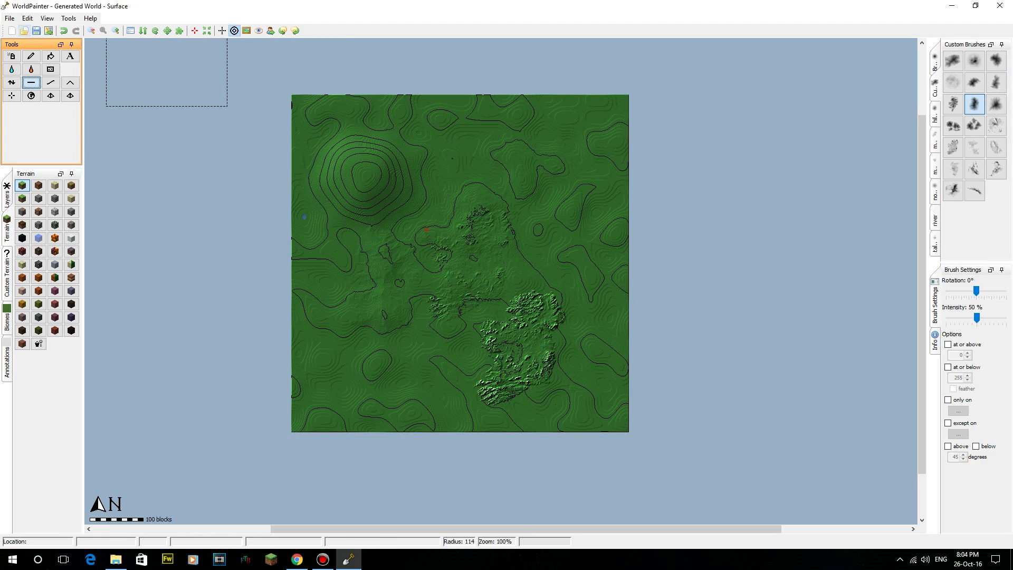
click(934, 61)
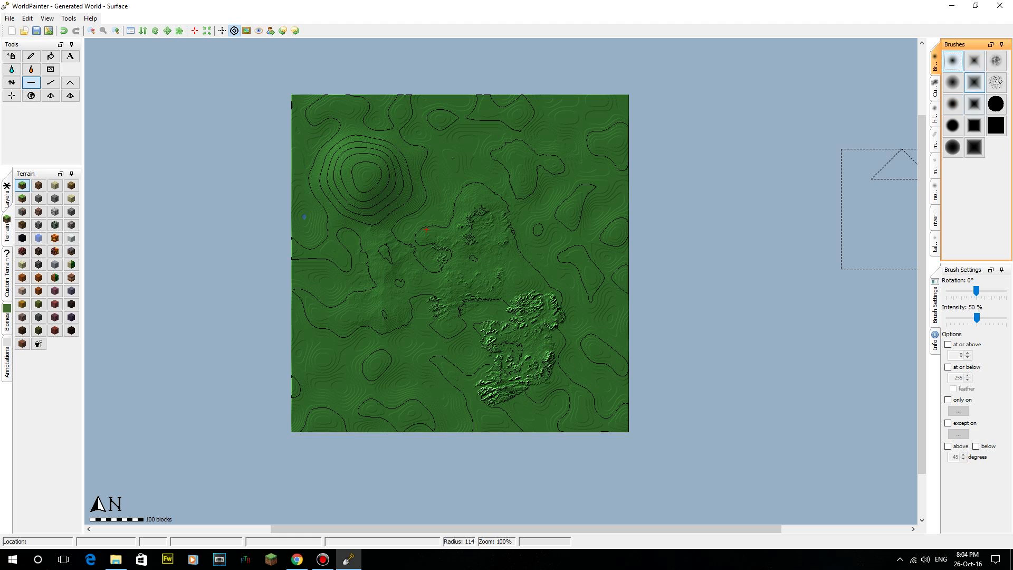
click(952, 82)
scroll(399, 186, down, 6)
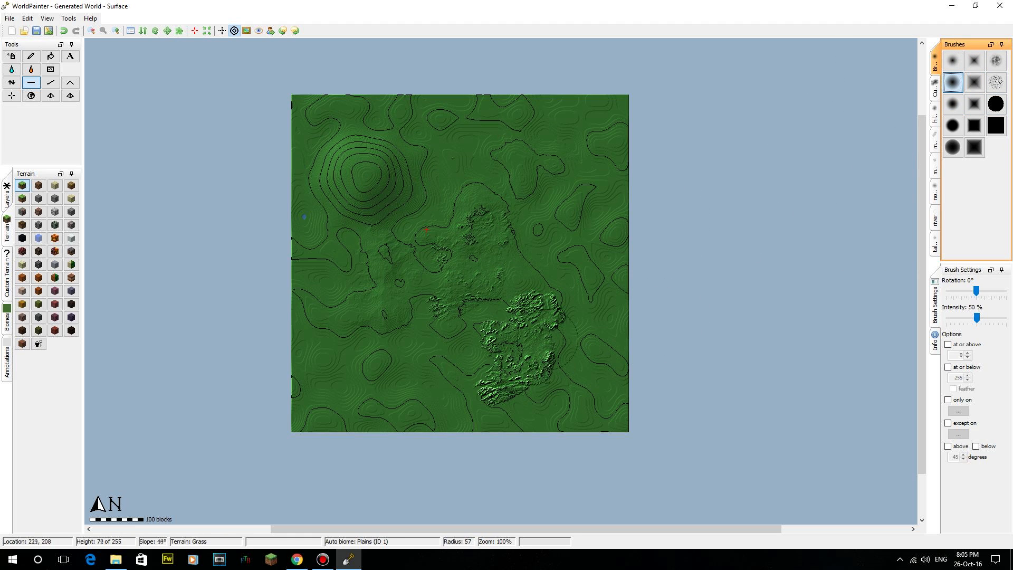
middle_drag(377, 172, 422, 213)
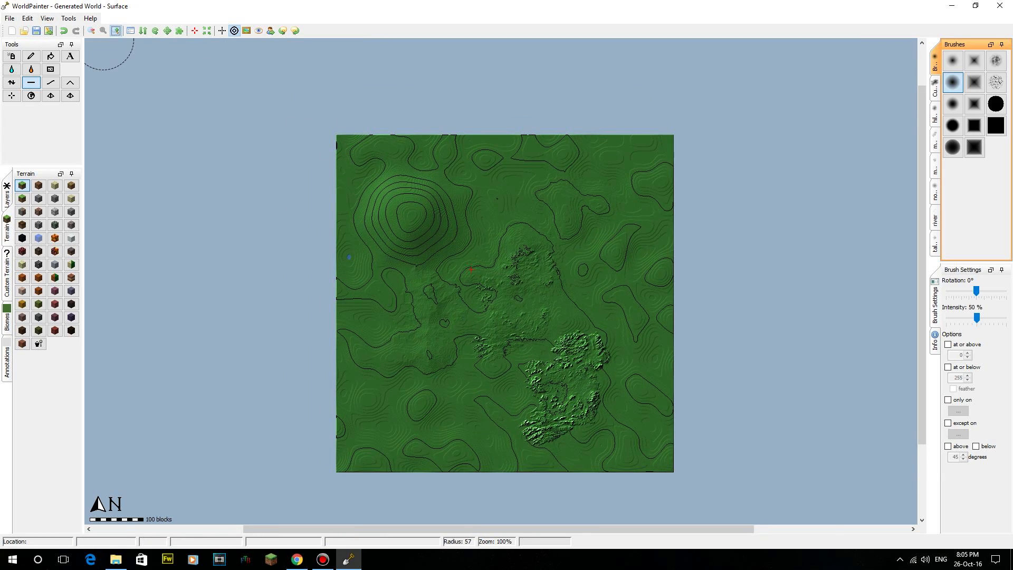
click(115, 31)
middle_drag(630, 484, 500, 304)
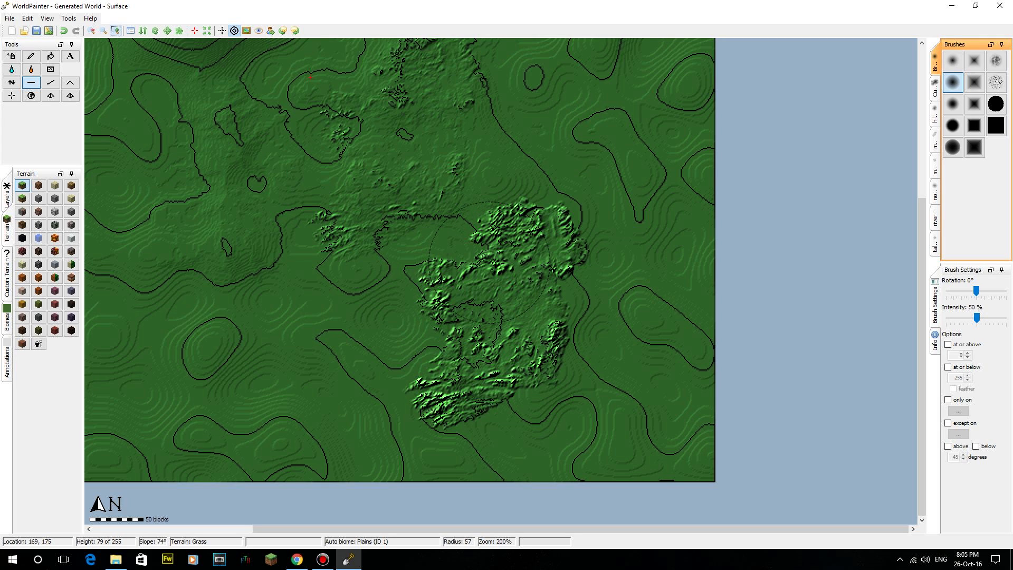
mouse_move(490, 262)
mouse_down()
mouse_move(472, 200)
mouse_move(491, 122)
mouse_move(474, 208)
mouse_move(349, 164)
mouse_up()
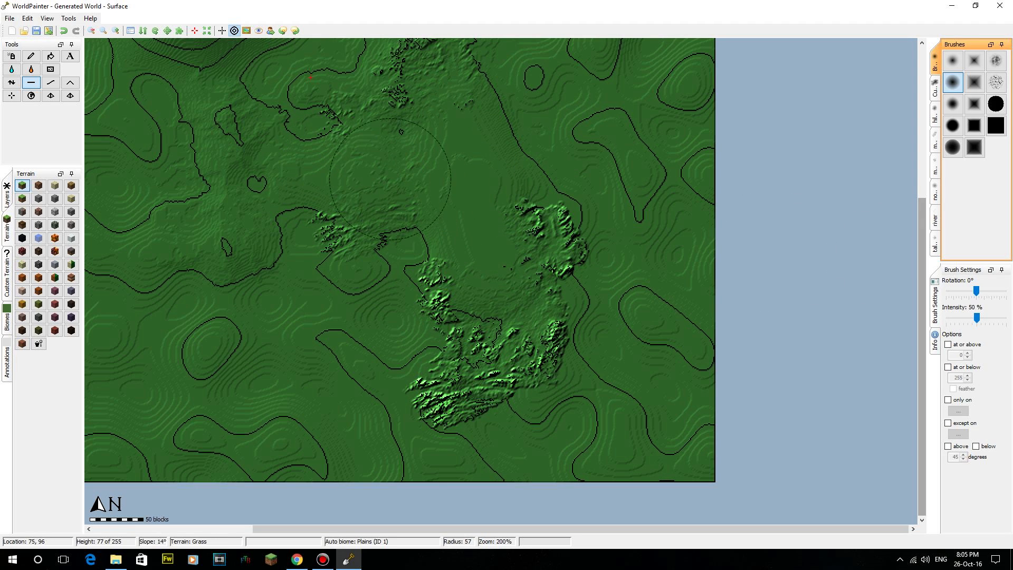
mouse_move(433, 222)
mouse_down()
mouse_move(390, 274)
mouse_move(449, 393)
mouse_move(557, 323)
mouse_up()
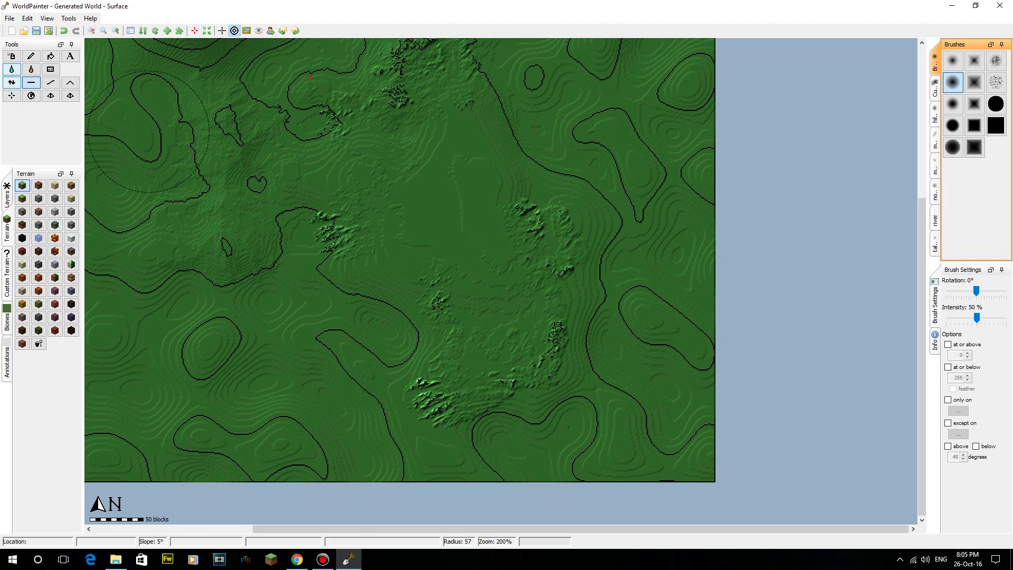
Smooth the remaining rough ridges in the map's centre and southeast with a round brush of radius 57 at 50 % intensity.
click(48, 83)
mouse_move(549, 337)
mouse_down()
mouse_move(466, 343)
mouse_move(471, 305)
mouse_move(524, 182)
mouse_move(486, 362)
mouse_move(430, 364)
mouse_move(338, 243)
mouse_move(547, 240)
mouse_move(475, 369)
mouse_move(541, 343)
mouse_up()
middle_drag(441, 45, 486, 255)
mouse_move(486, 240)
mouse_down()
mouse_move(401, 308)
mouse_move(375, 358)
mouse_up()
middle_drag(515, 333, 597, 311)
middle_drag(571, 256, 597, 177)
mouse_move(563, 261)
middle_down()
mouse_move(479, 218)
mouse_move(513, 252)
middle_up()
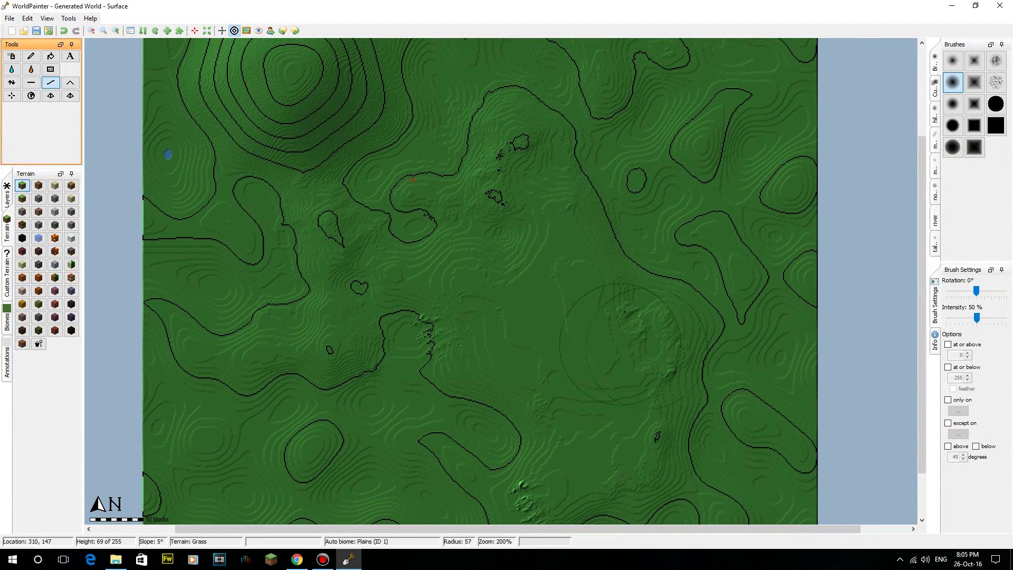
middle_drag(572, 385, 515, 261)
drag(474, 379, 676, 327)
middle_drag(613, 341, 564, 388)
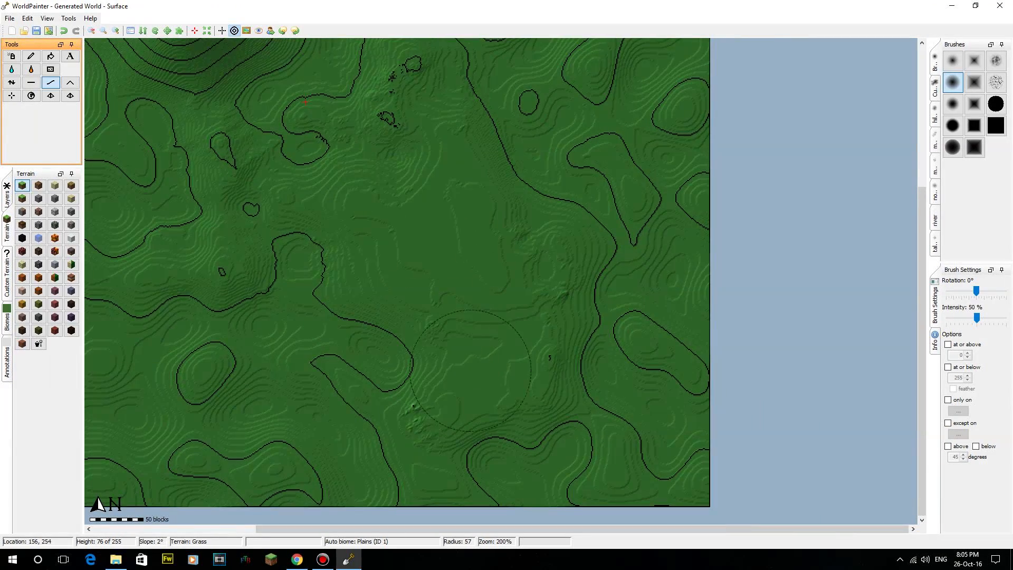
middle_drag(541, 133, 620, 301)
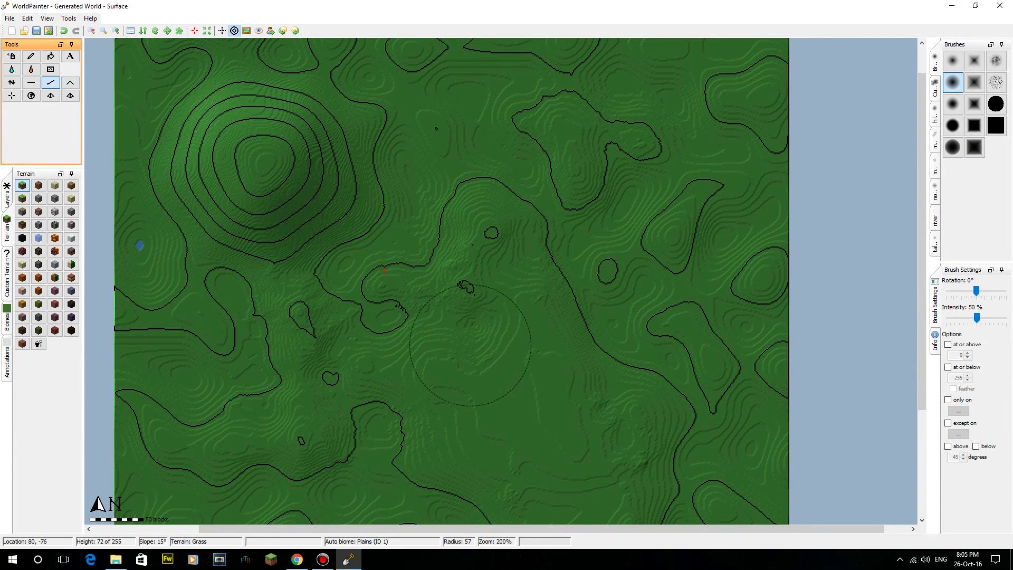
middle_drag(501, 420, 585, 428)
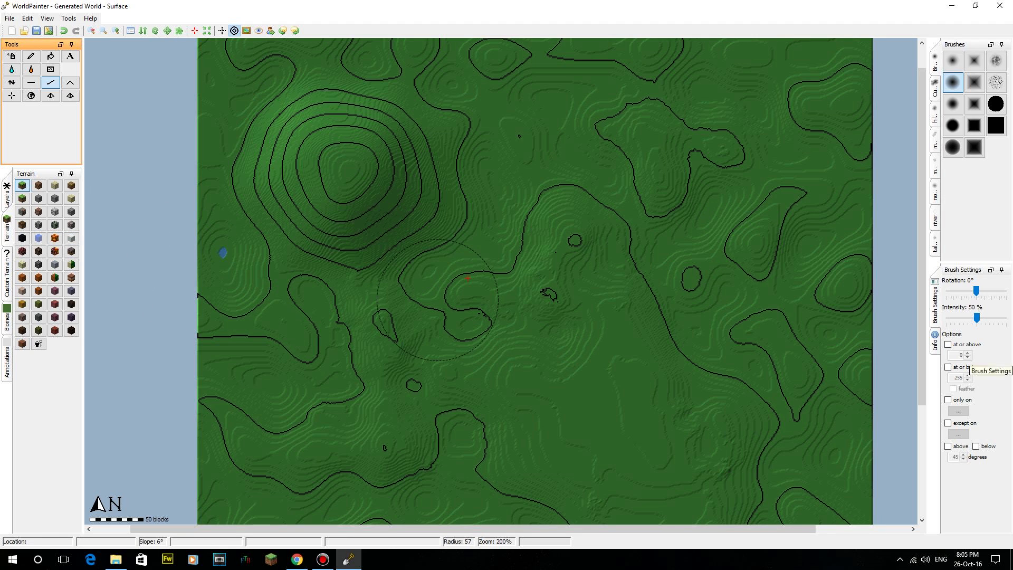
Raise a small steep mountain at the southeast foot of the hill with the mountain tool, using radius 57 and 50 % intensity.
middle_drag(176, 181, 108, 115)
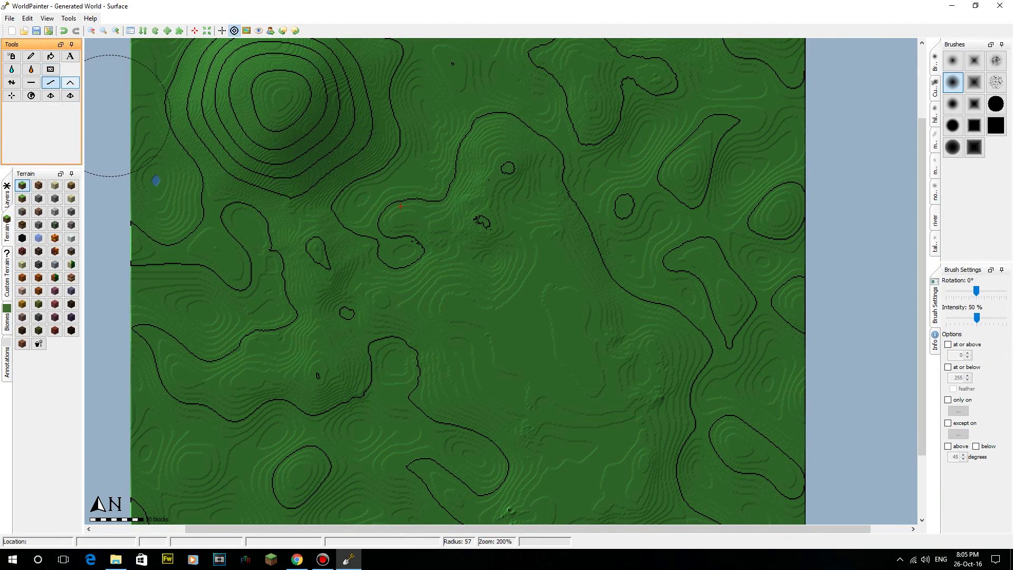
click(71, 82)
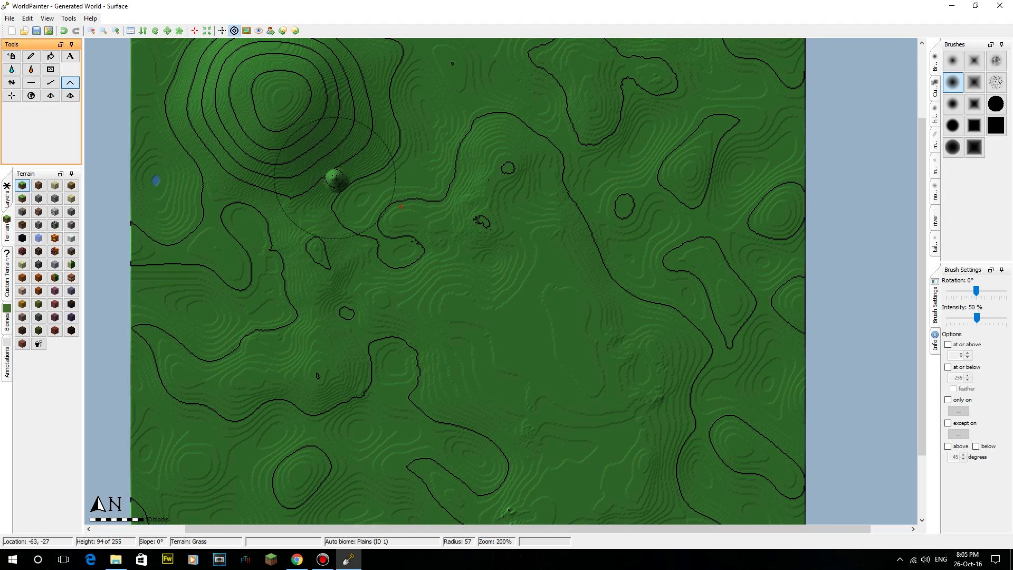
mouse_move(334, 179)
mouse_down()
mouse_move(348, 180)
mouse_move(338, 195)
mouse_move(327, 185)
mouse_move(357, 182)
mouse_move(345, 171)
mouse_move(338, 184)
mouse_up()
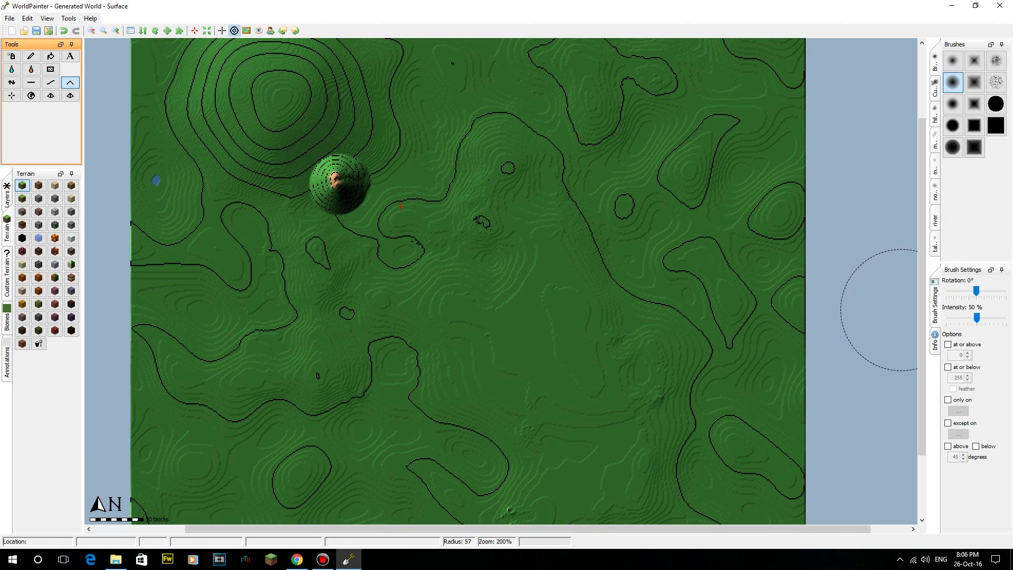
Build the small peak up into a large mountain with the brush intensity at 100 % and the radius at 139.
click(977, 317)
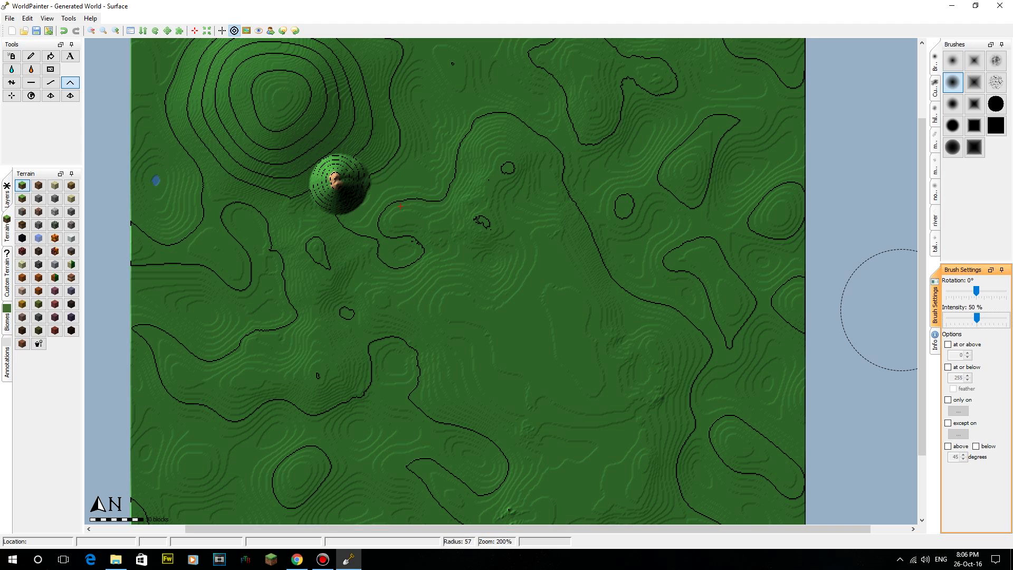
drag(1002, 317, 1007, 318)
scroll(345, 188, down, 10)
mouse_move(345, 187)
mouse_down()
mouse_move(380, 197)
mouse_move(352, 192)
mouse_move(356, 181)
mouse_move(340, 194)
mouse_up()
Examine the large mountain's slopes and summit up close in the 3D view.
click(47, 18)
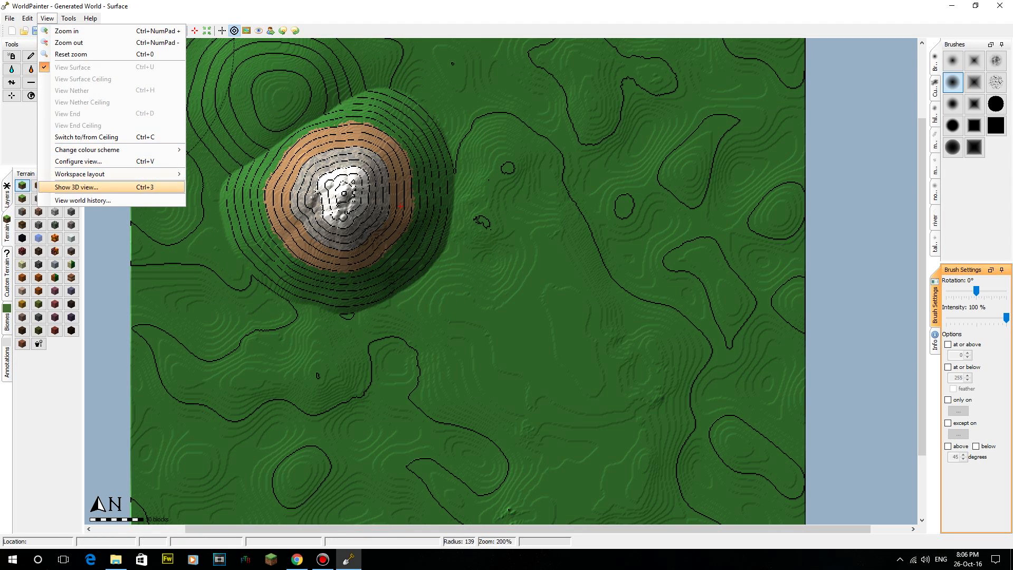
click(76, 186)
drag(470, 269, 555, 303)
scroll(502, 282, up, 1)
drag(475, 296, 544, 247)
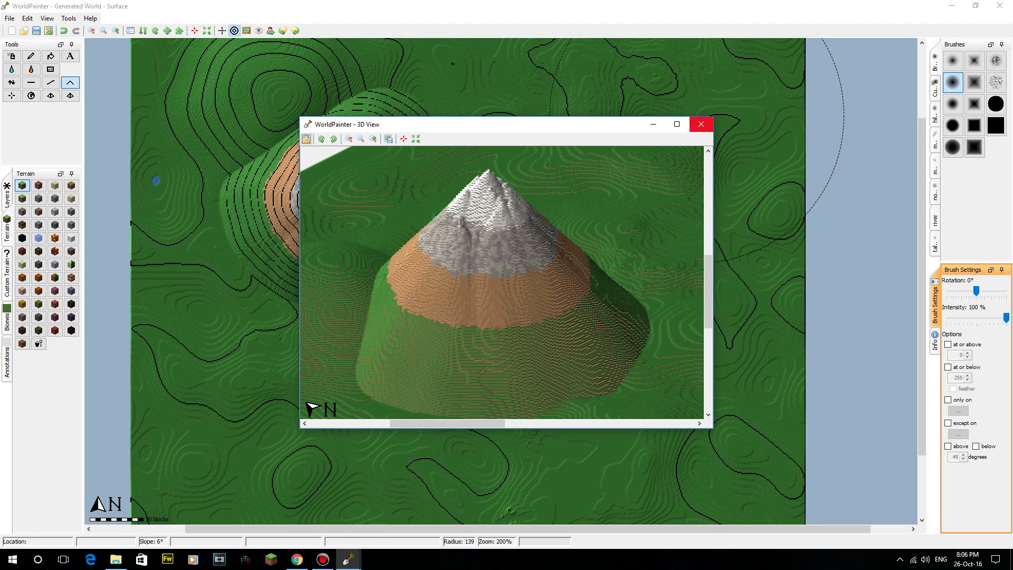
Close the 3D view and open the default terrain and layers settings in the dimension properties.
click(701, 124)
click(9, 18)
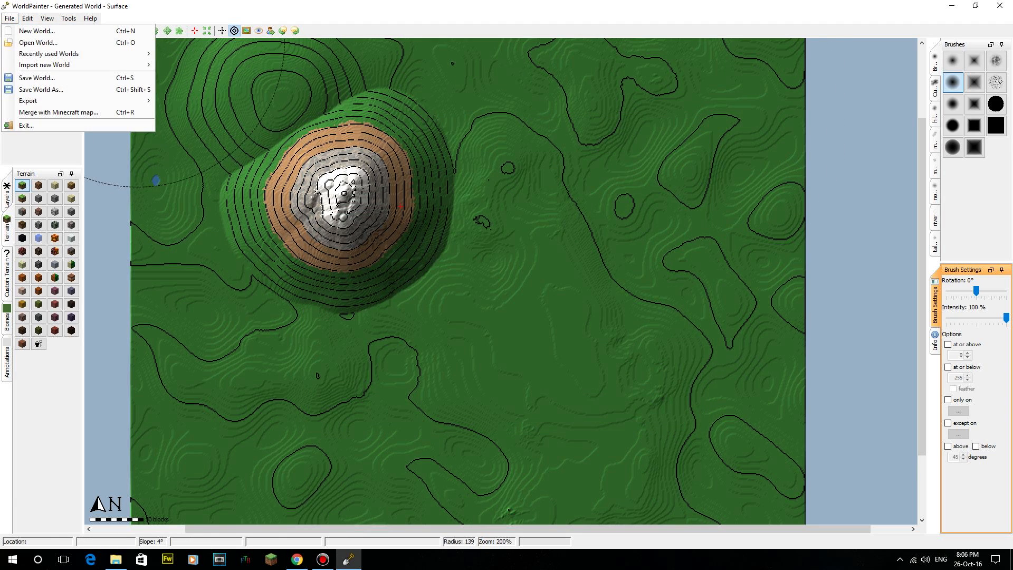
mouse_move(26, 18)
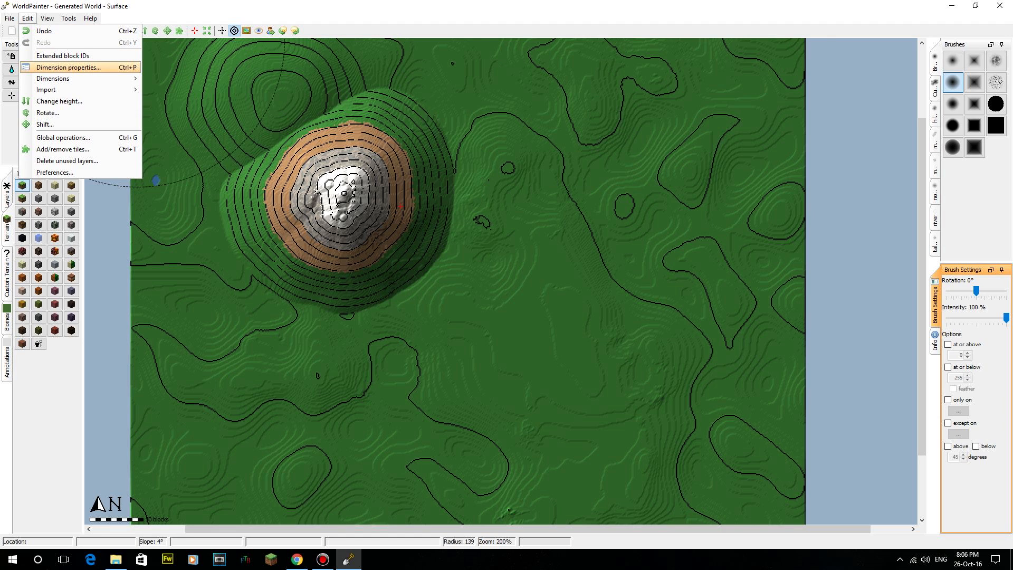
key(Return)
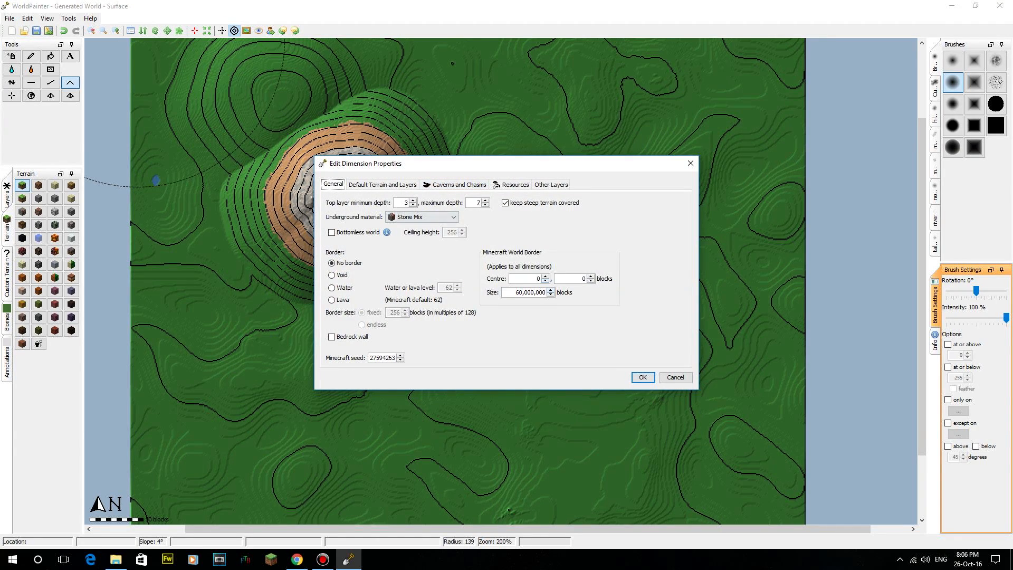
click(421, 217)
click(421, 217)
click(382, 184)
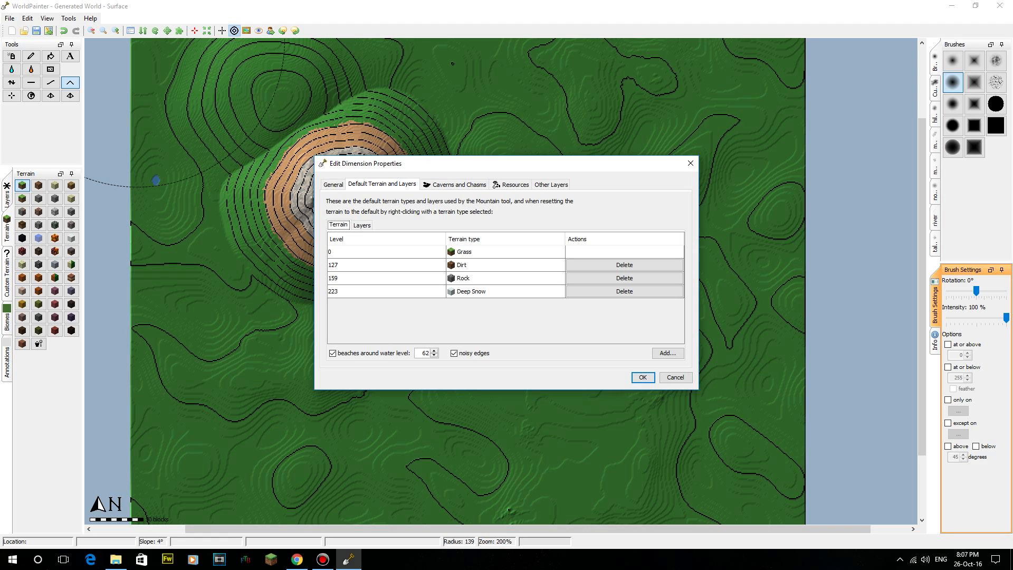
Examine the levels assigned to the Grass, Dirt, Rock and Deep Snow terrain types.
click(386, 252)
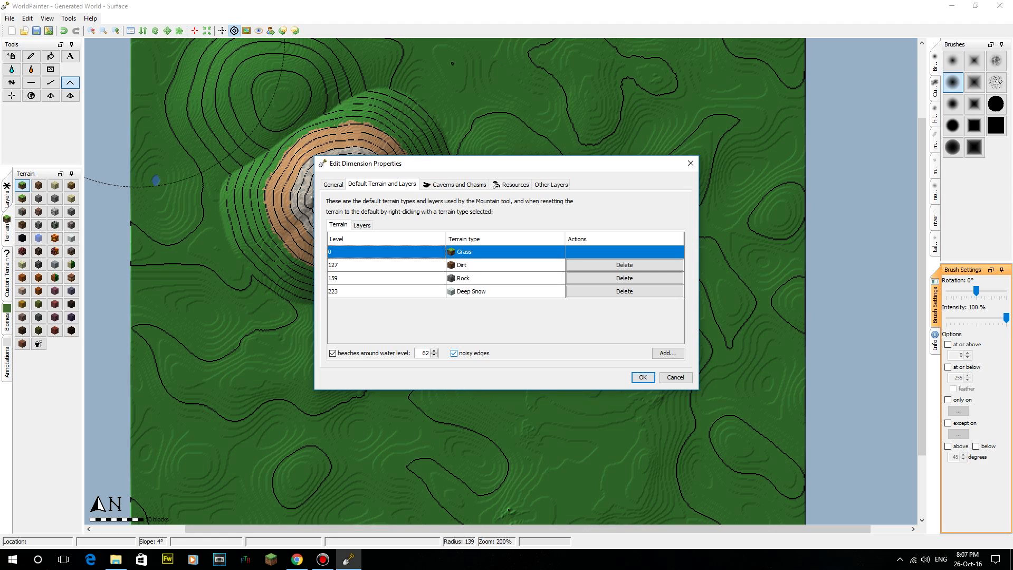
double_click(427, 265)
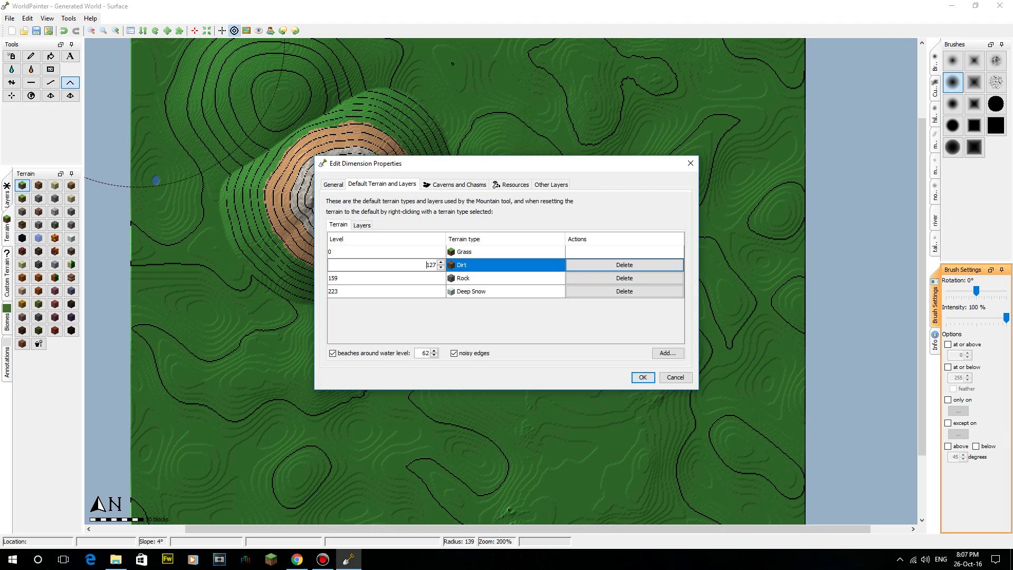
click(427, 278)
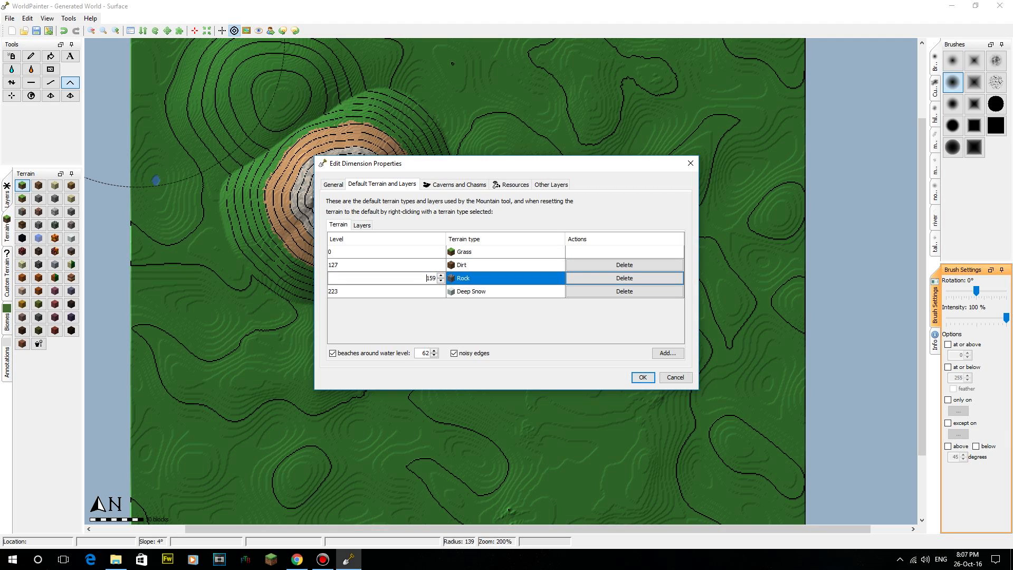
click(428, 291)
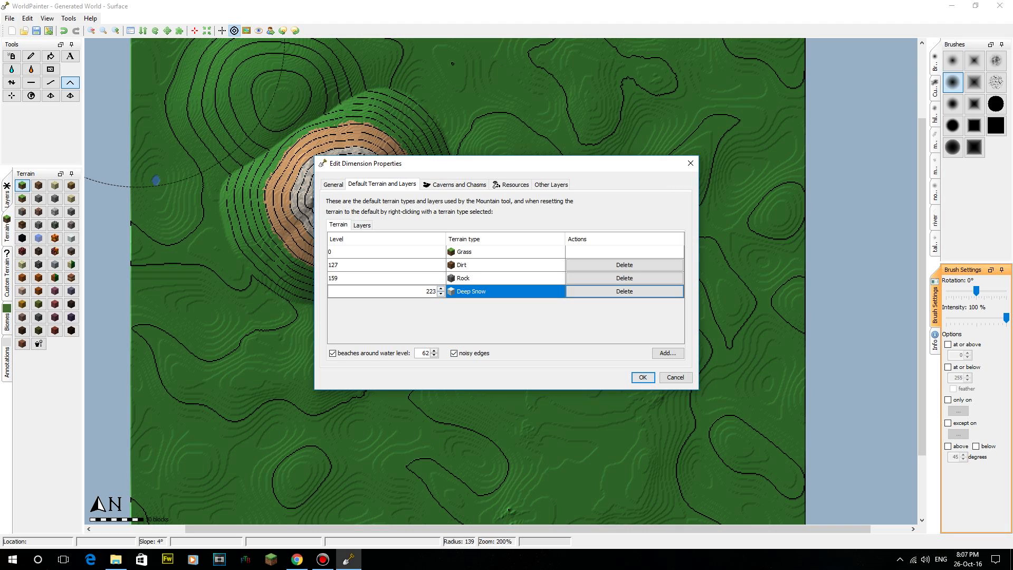
click(427, 278)
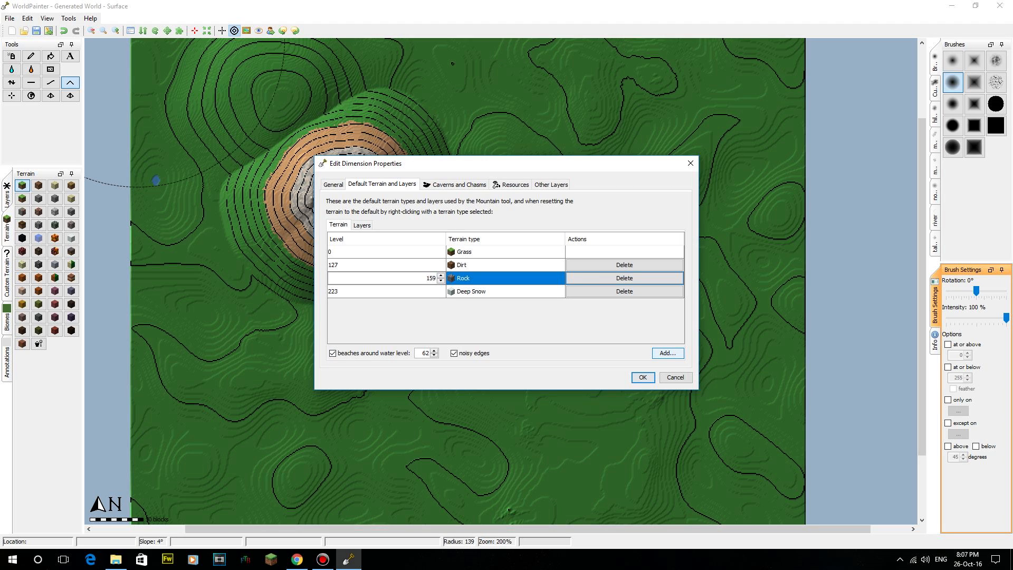
Add a default terrain mapping of Granite at level 20.
click(668, 353)
click(548, 278)
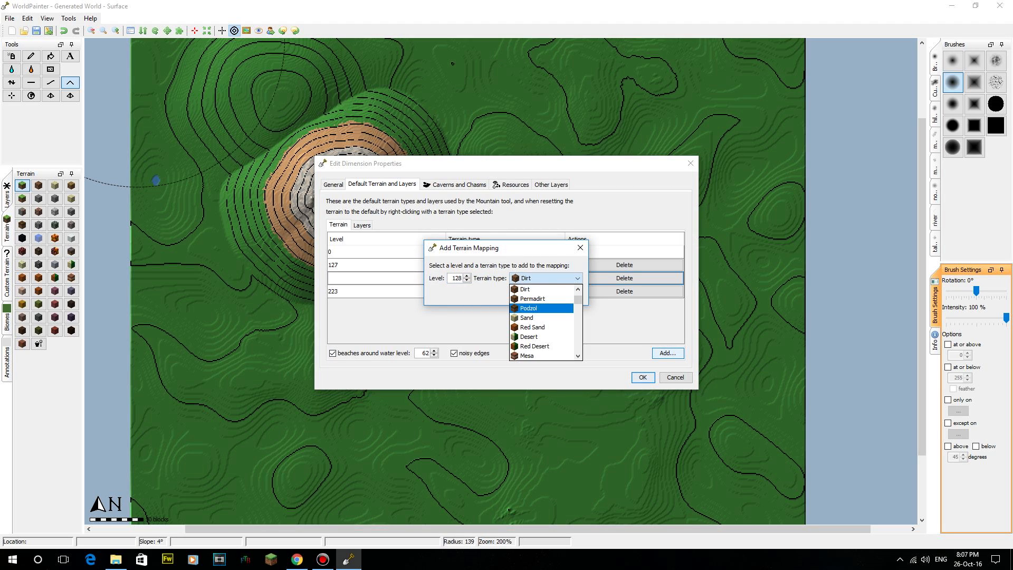
scroll(543, 322, down, 5)
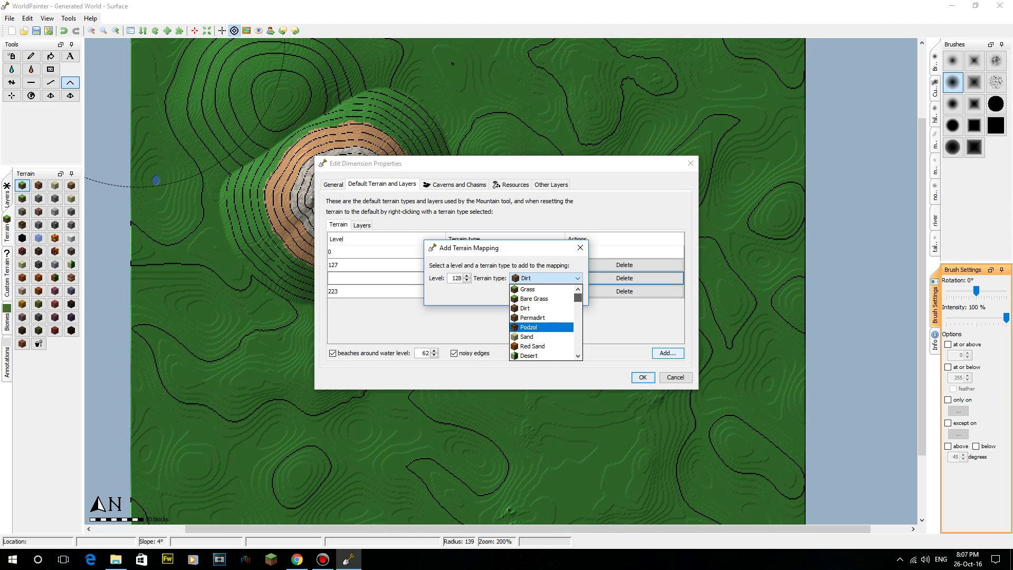
scroll(543, 322, down, 5)
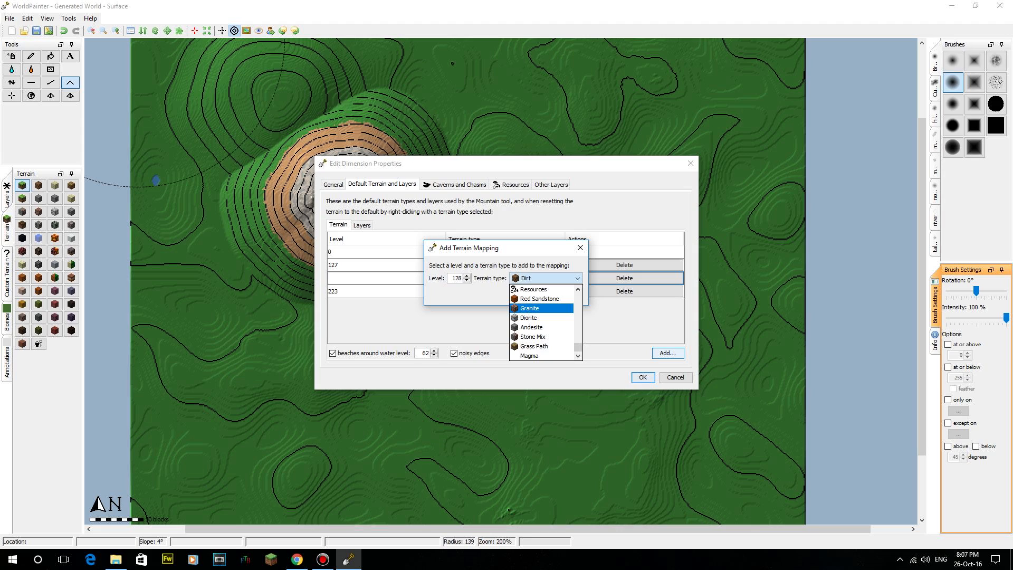
click(541, 308)
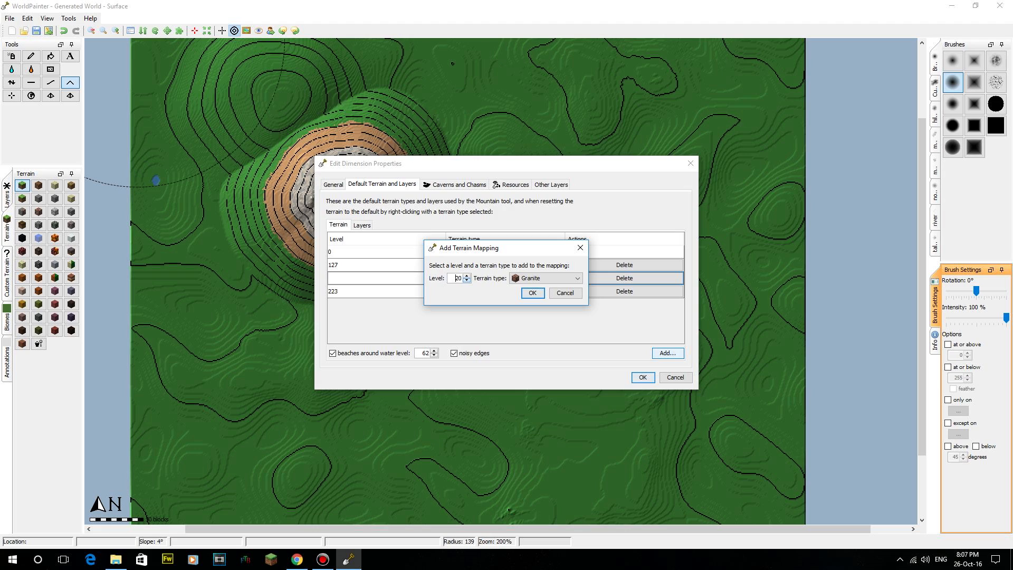
key(Up)
key(Up)
key(Up)
key(Return)
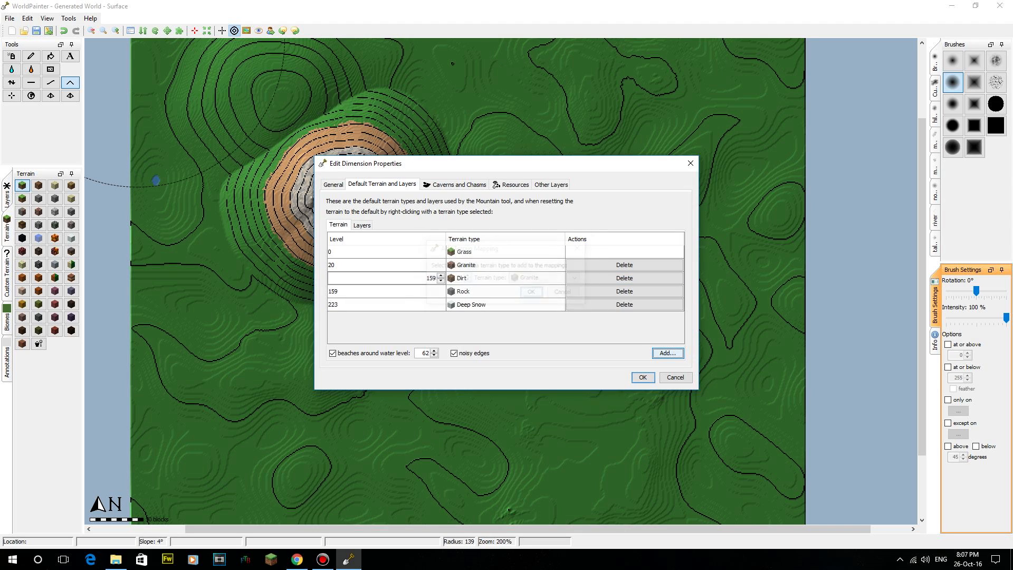
Go over the Grass, Granite and Dirt levels and try to apply the edited dimension properties.
click(430, 264)
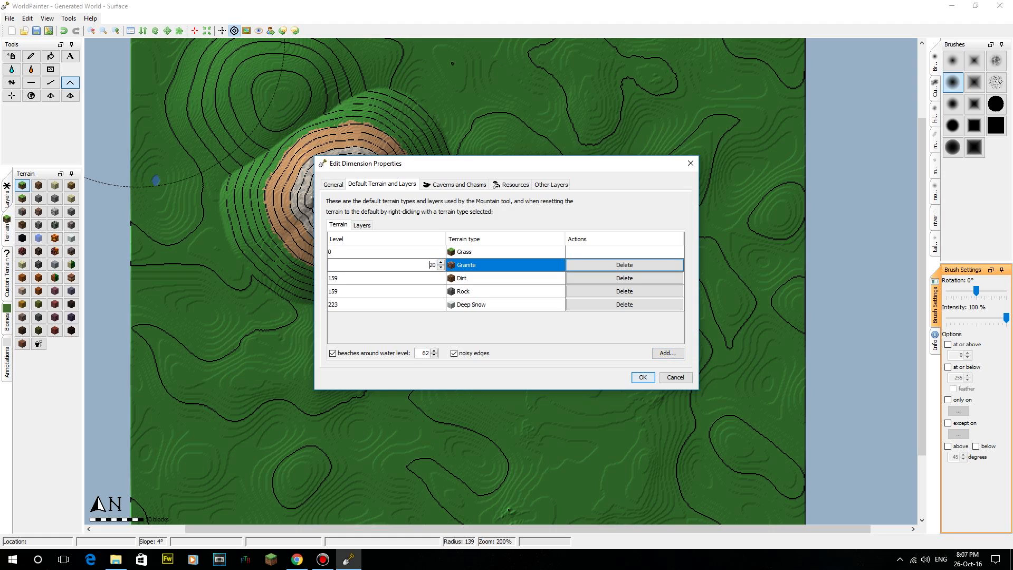
click(386, 252)
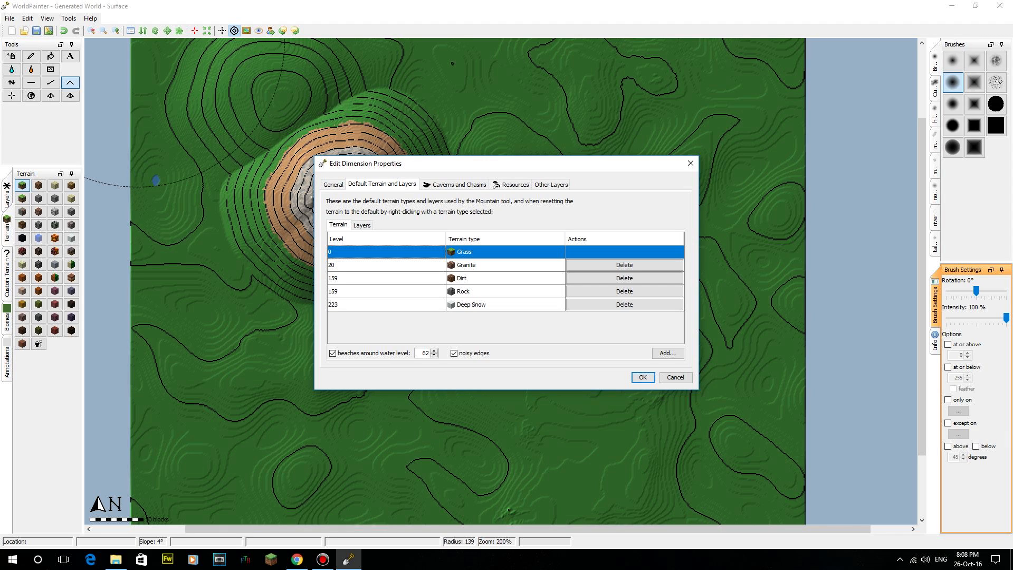
click(386, 265)
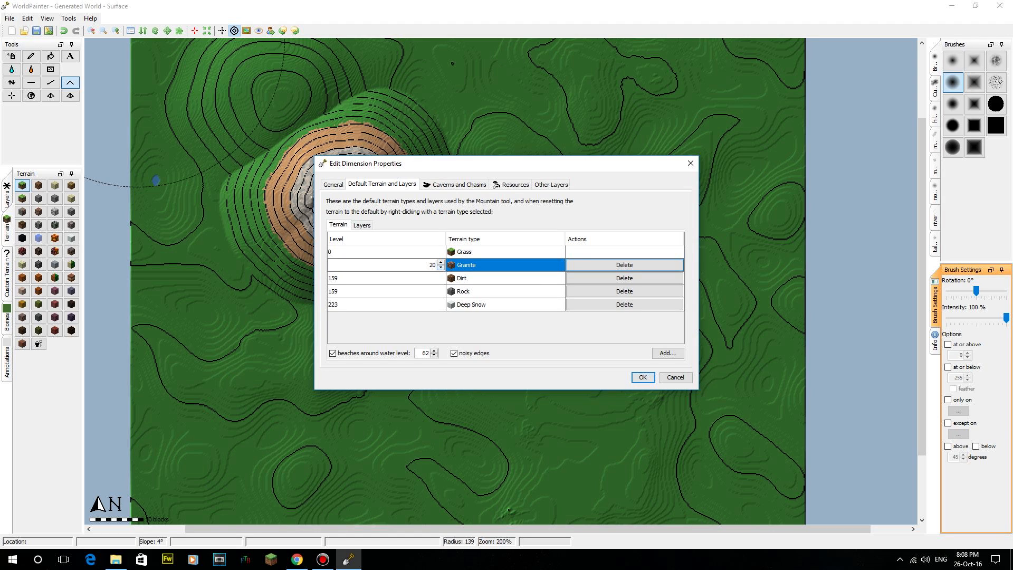
click(386, 278)
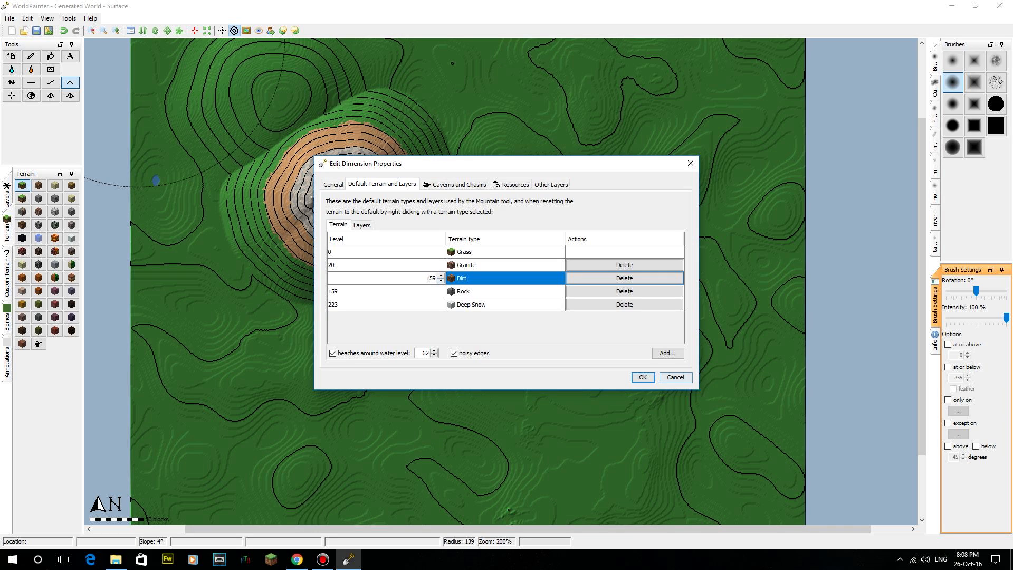
click(642, 377)
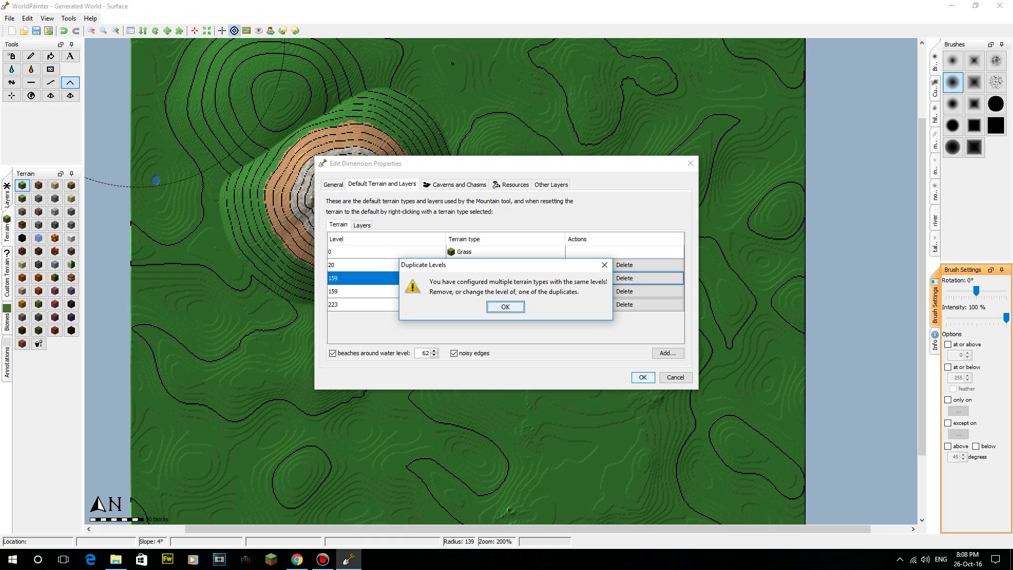
key(Return)
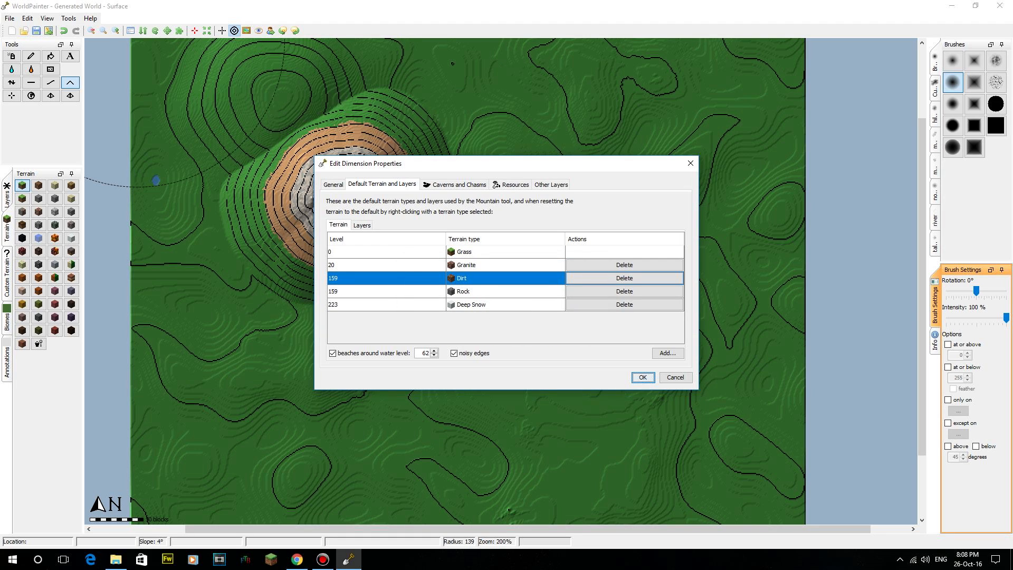
Set the Dirt terrain's level to 135 and apply the dimension properties.
click(386, 278)
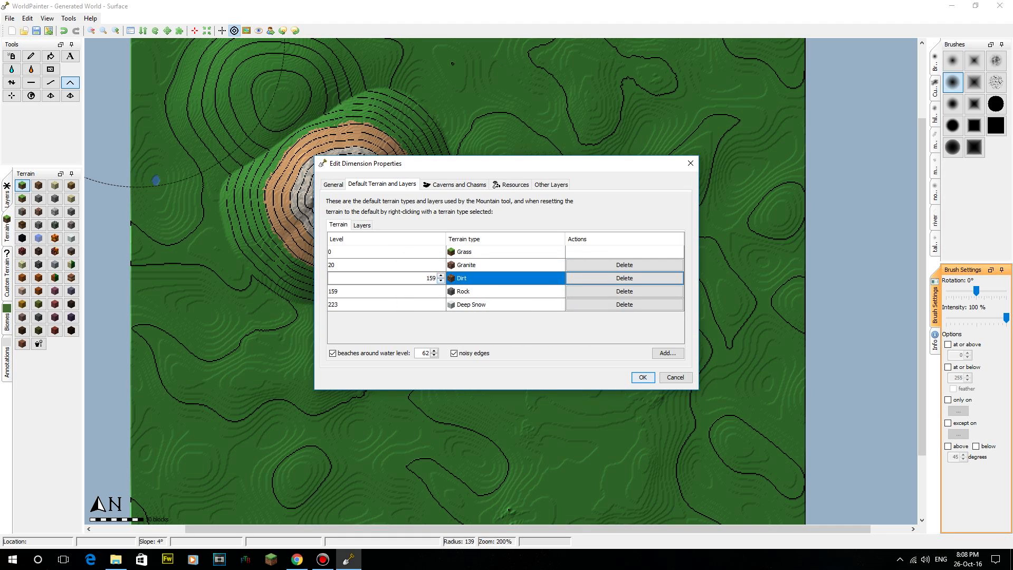
key(Down)
key(Down)
key(Down)
key(Down)
key(Down)
key(Down)
key(Down)
key(Down)
key(Down)
key(Down)
key(Down)
key(Down)
key(Down)
key(Down)
key(Down)
key(Down)
key(Down)
key(Down)
key(Down)
key(Down)
key(Return)
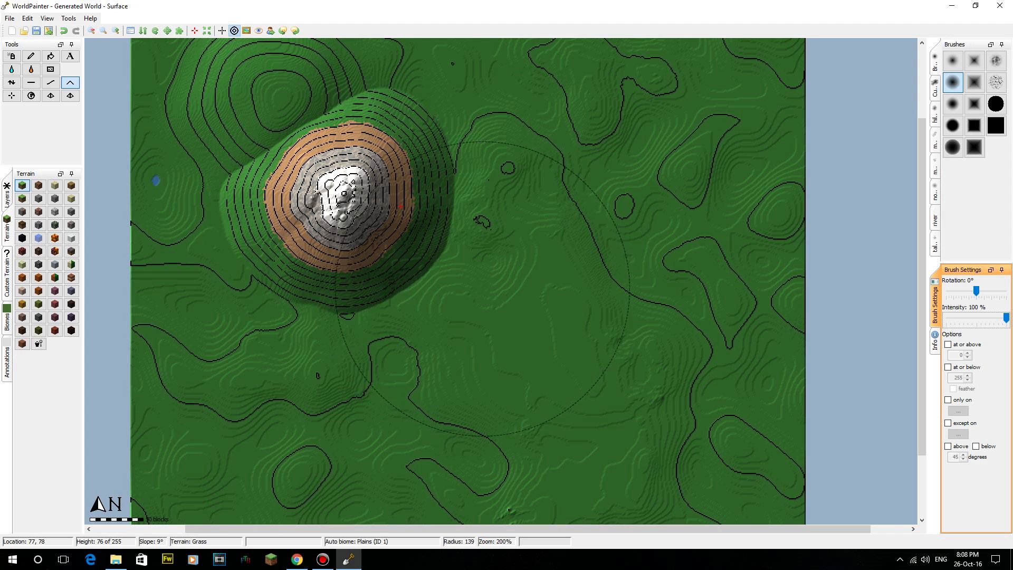
Brush the terrain around the mountain and hill back to the default terrain types with the Pencil tool at 36 % intensity.
middle_drag(482, 288, 436, 326)
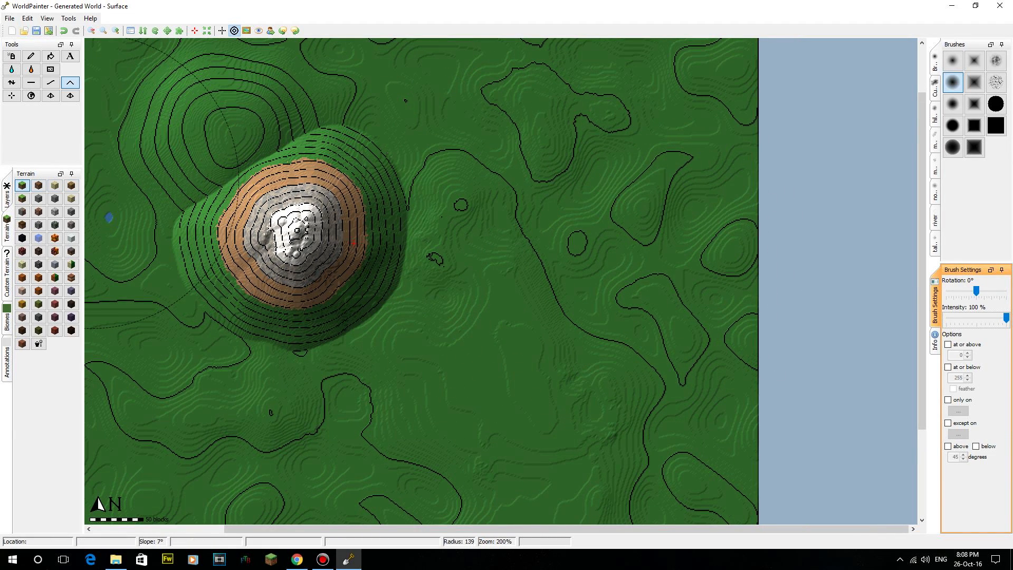
click(30, 56)
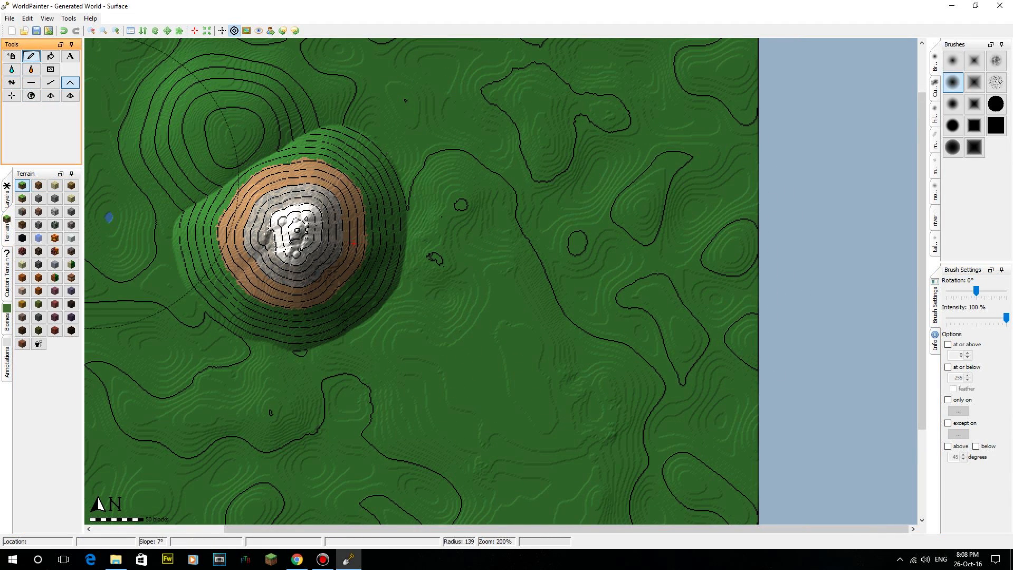
click(22, 185)
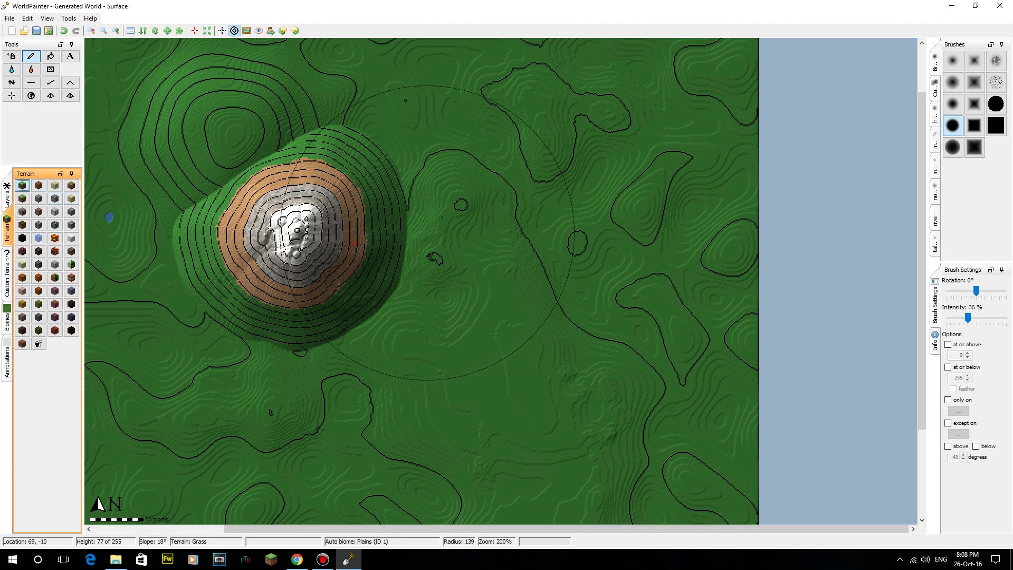
click(437, 232)
mouse_move(430, 231)
mouse_down()
mouse_move(404, 299)
mouse_move(359, 229)
mouse_up()
mouse_move(264, 224)
mouse_down()
mouse_move(248, 227)
mouse_move(238, 248)
mouse_move(258, 285)
mouse_move(377, 245)
mouse_move(433, 147)
mouse_move(628, 221)
mouse_move(452, 436)
mouse_move(229, 443)
mouse_move(306, 404)
mouse_up()
middle_drag(296, 289, 585, 348)
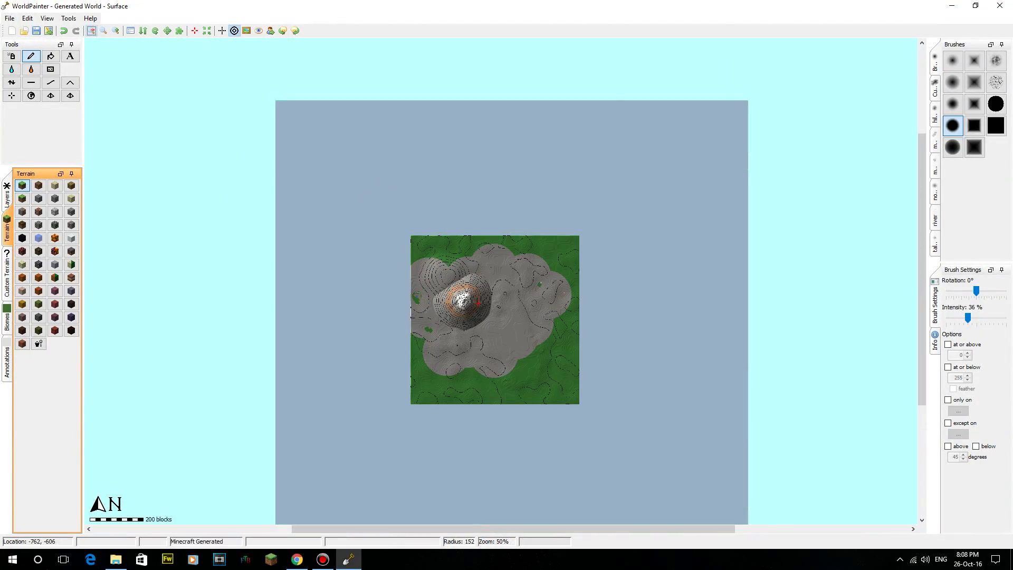
Reset the terrain type of the whole map to default with a global operation.
click(116, 30)
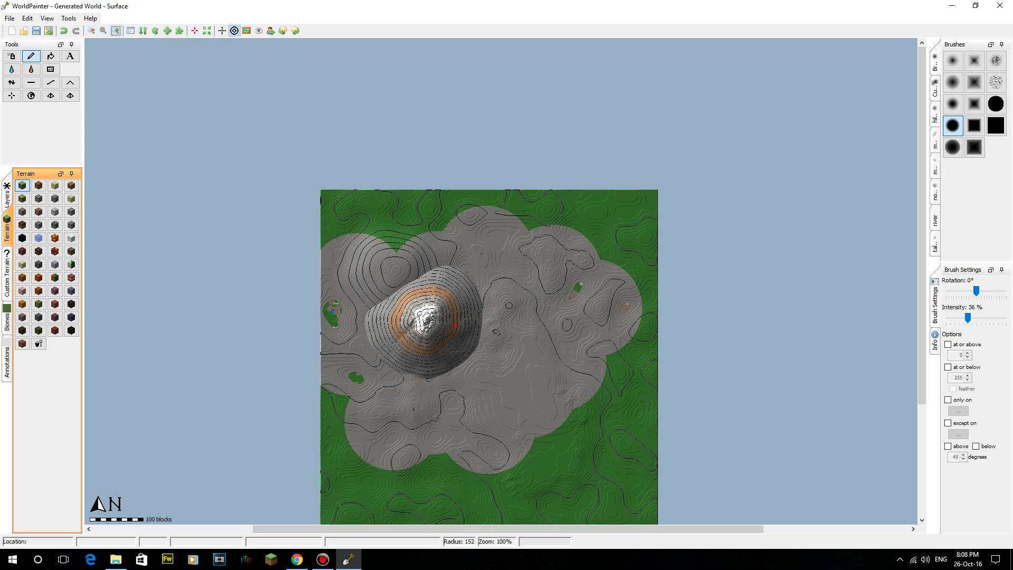
click(27, 18)
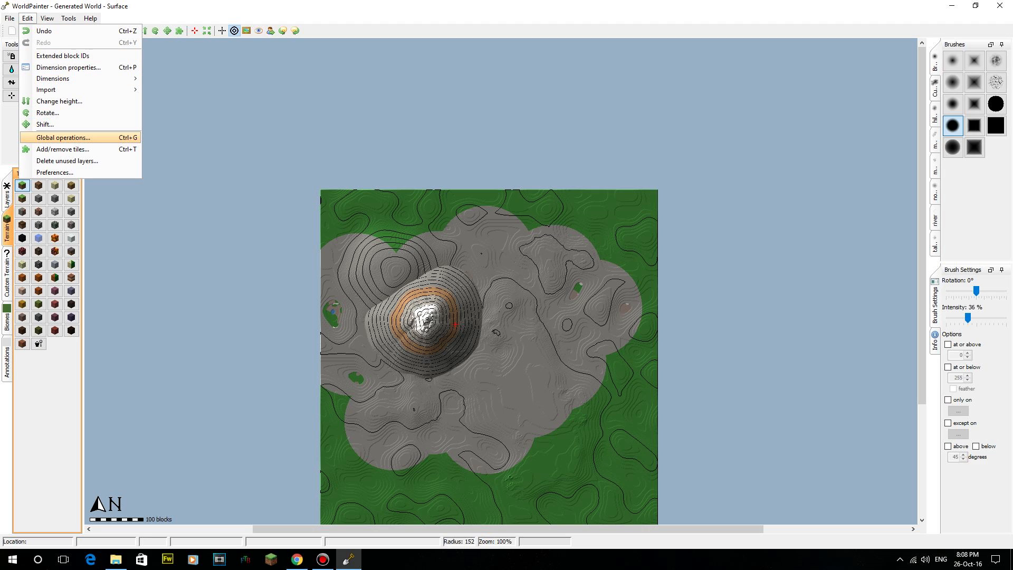
click(62, 137)
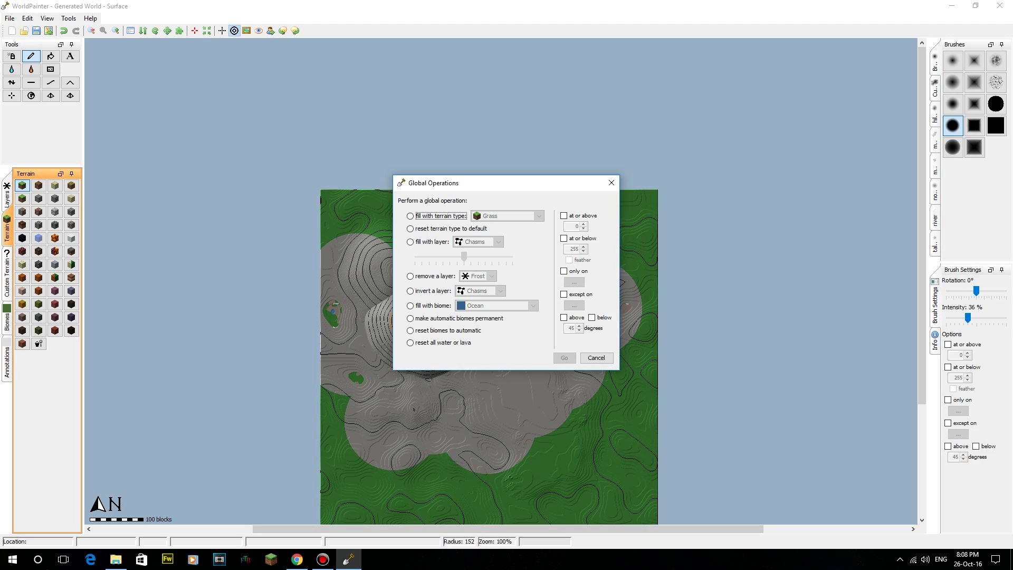
click(410, 228)
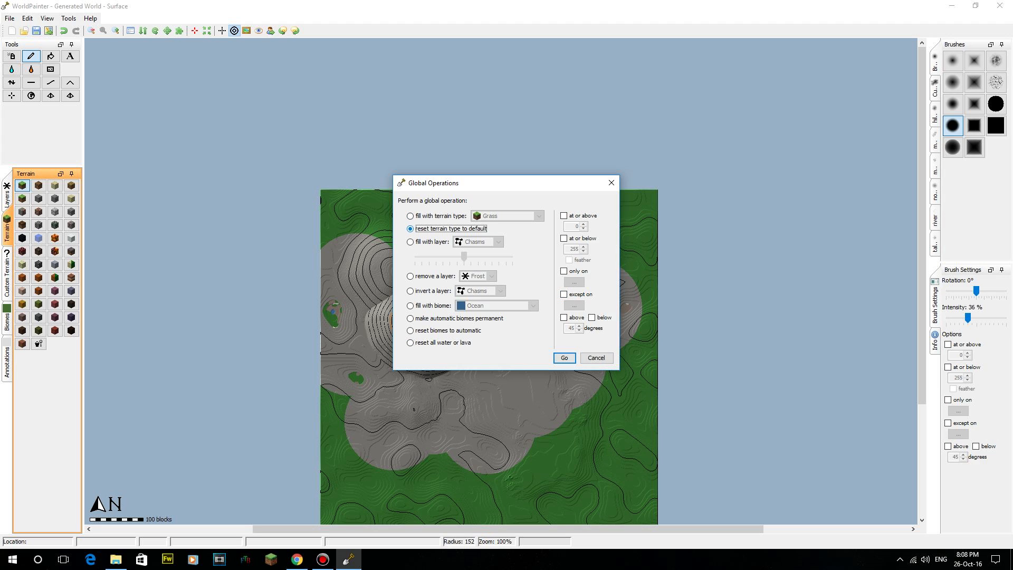
click(564, 357)
middle_drag(540, 380, 478, 287)
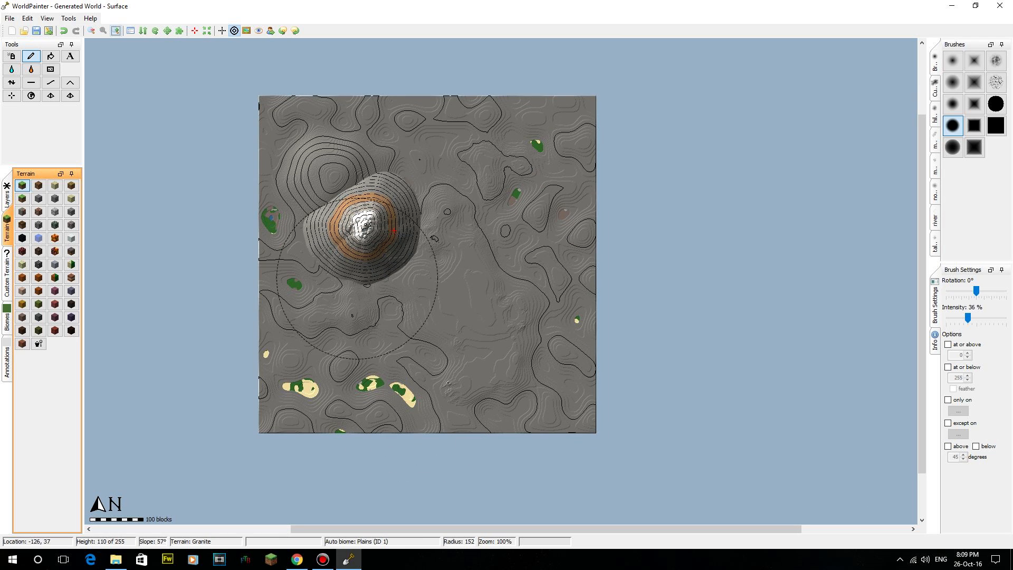
Lower the beach water level and turn off beaches and noisy edges in the default terrain settings of the dimension properties.
click(28, 18)
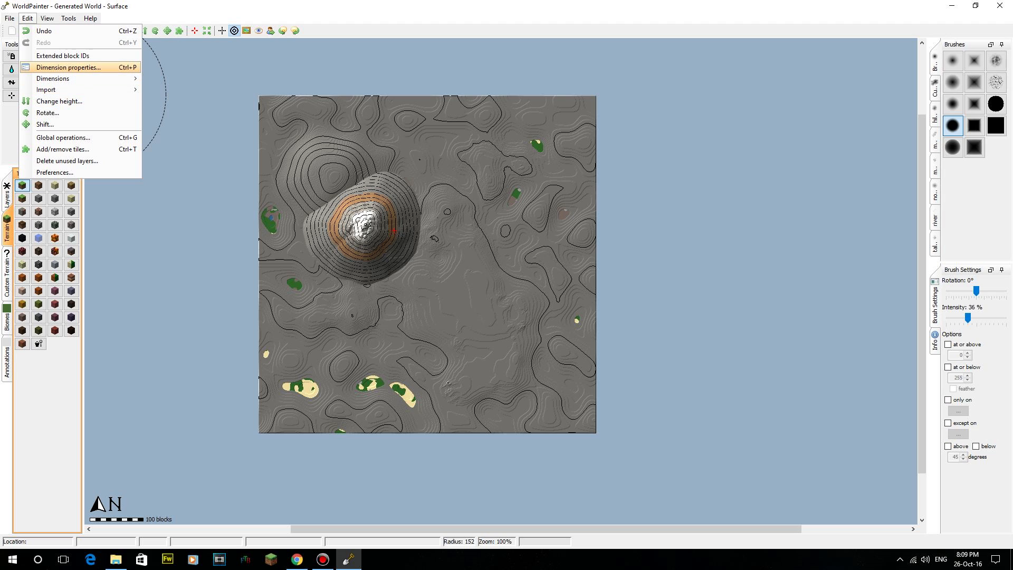
click(68, 67)
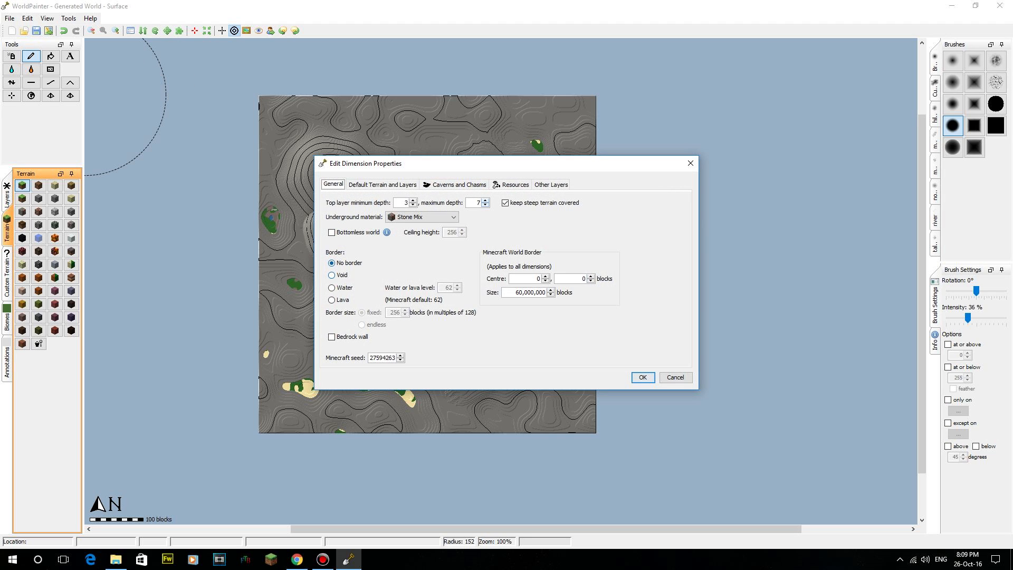
click(382, 184)
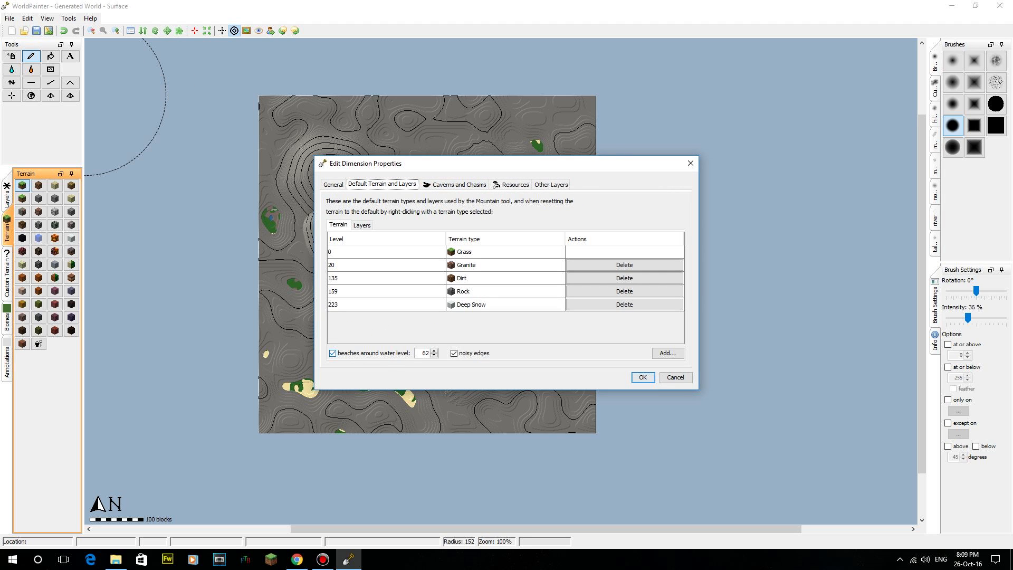
click(434, 356)
click(434, 355)
click(333, 353)
click(454, 353)
click(643, 377)
click(27, 18)
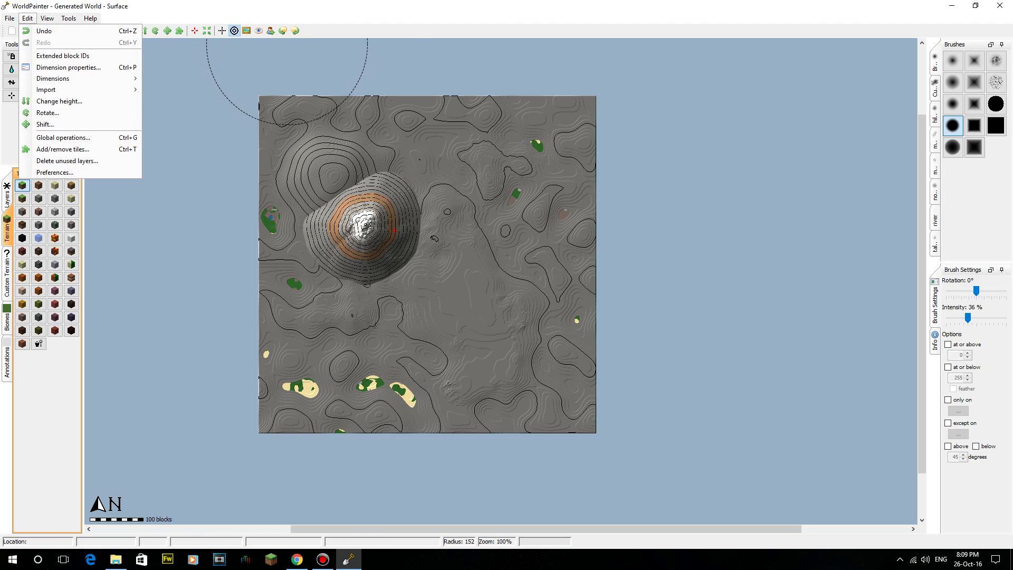
Run the global reset of terrain type to default across the whole map to clear its beaches.
click(58, 138)
click(410, 229)
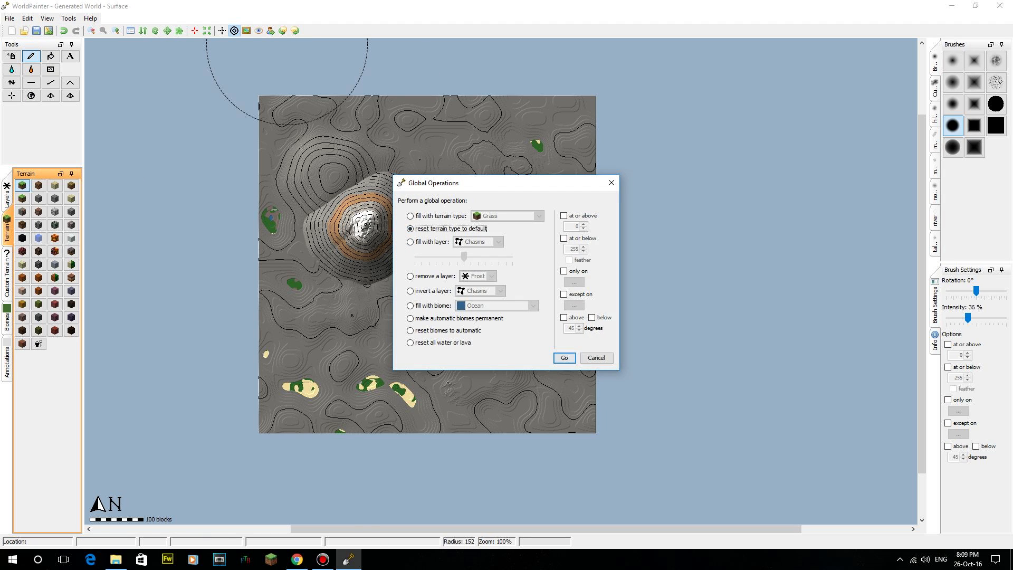
click(564, 357)
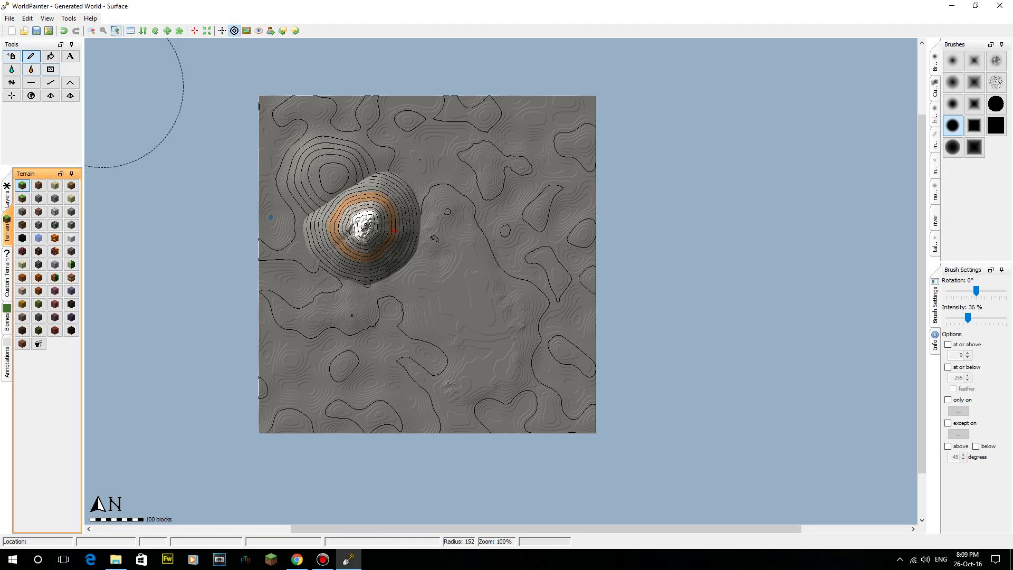
Lower the map's northeast corner into a flooded basin with the Height tool, using a custom brush at 100 % intensity.
click(12, 82)
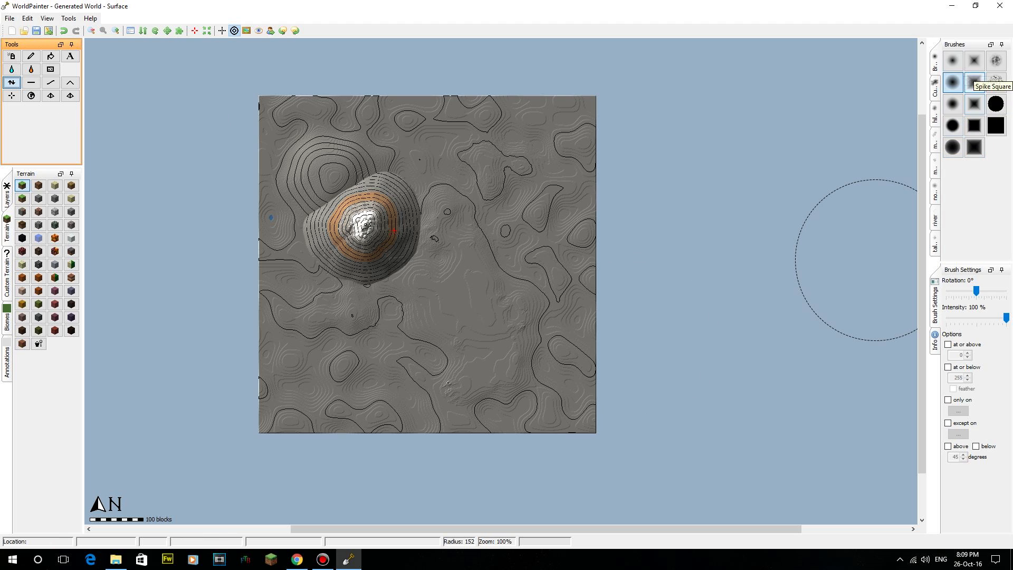
click(934, 87)
click(996, 104)
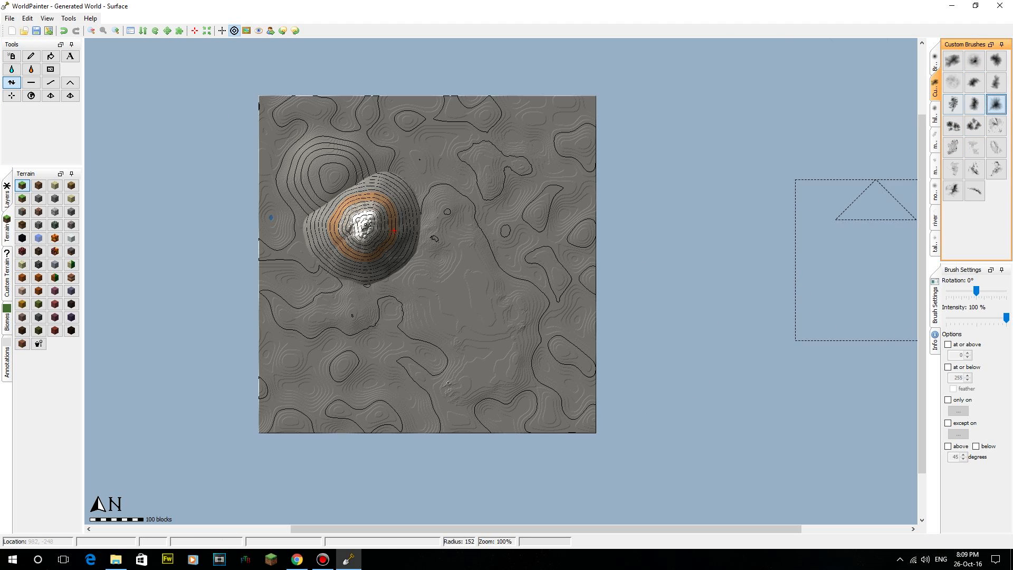
right_click(549, 156)
mouse_move(549, 156)
right_down()
mouse_move(540, 189)
mouse_move(562, 210)
mouse_move(547, 223)
mouse_move(554, 131)
mouse_move(464, 129)
mouse_move(578, 129)
mouse_move(606, 224)
mouse_move(592, 242)
right_up()
Examine the underground material choices and the resources settings in the dimension properties.
click(27, 17)
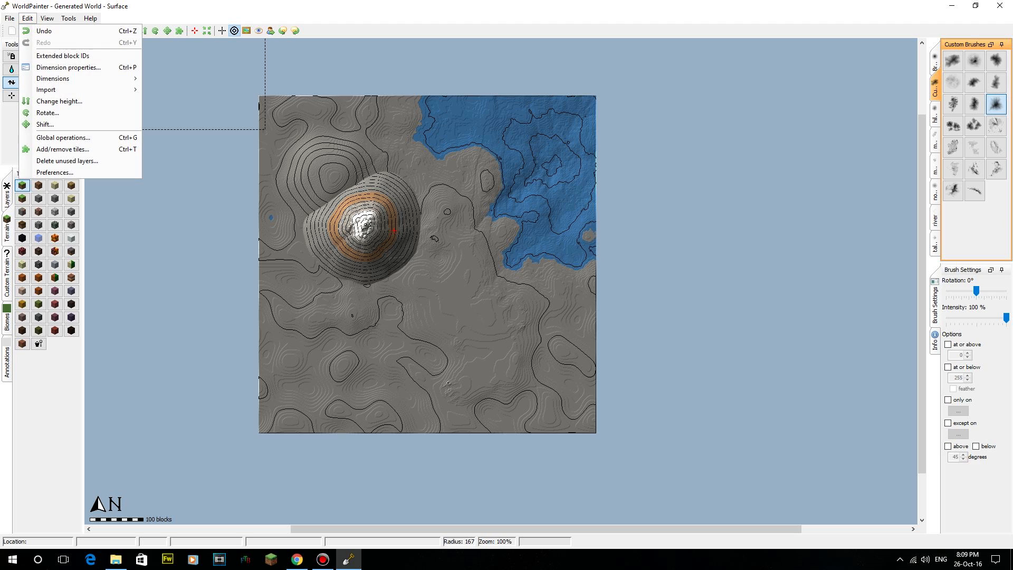
click(68, 67)
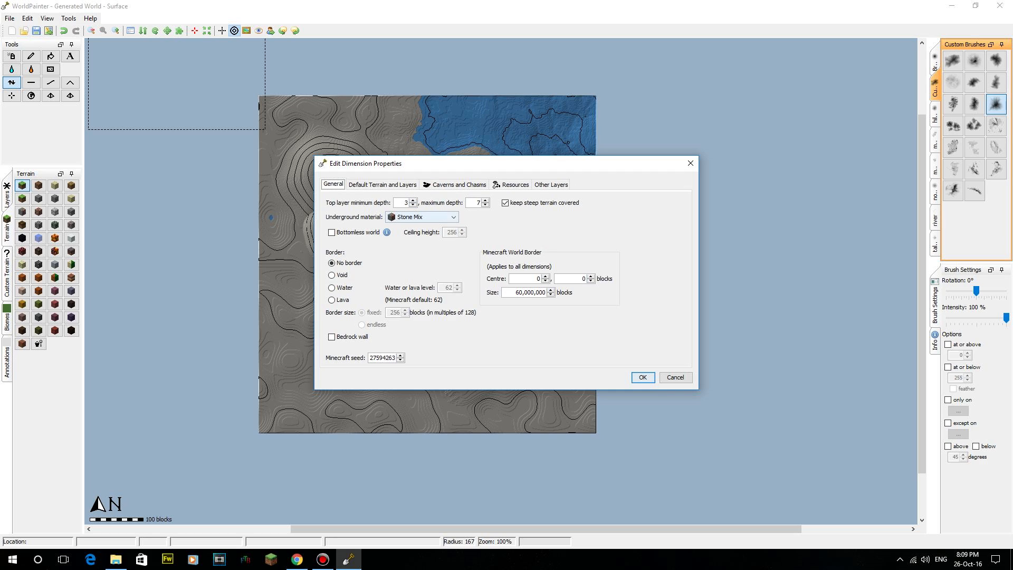
click(422, 217)
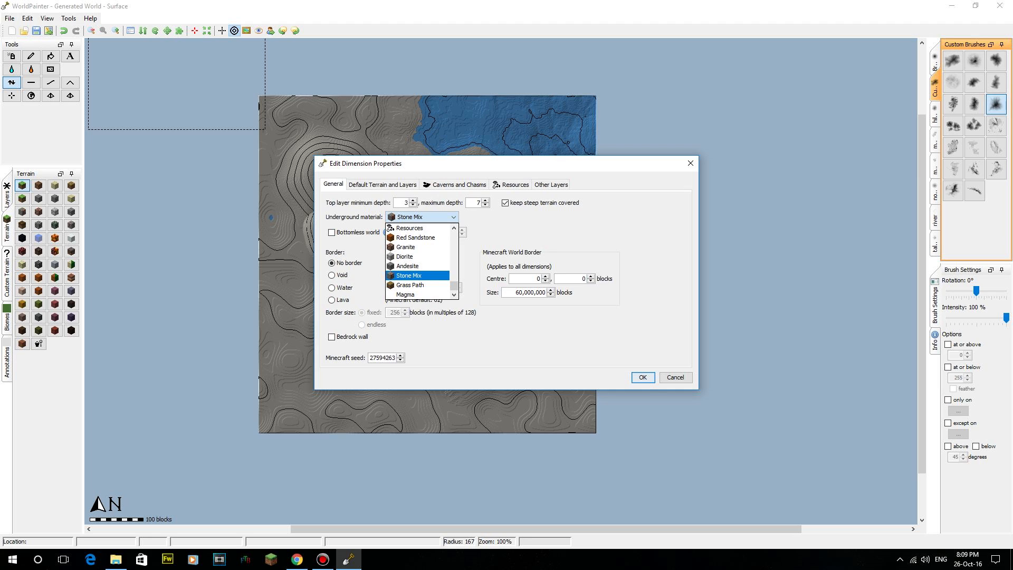
click(422, 217)
click(509, 184)
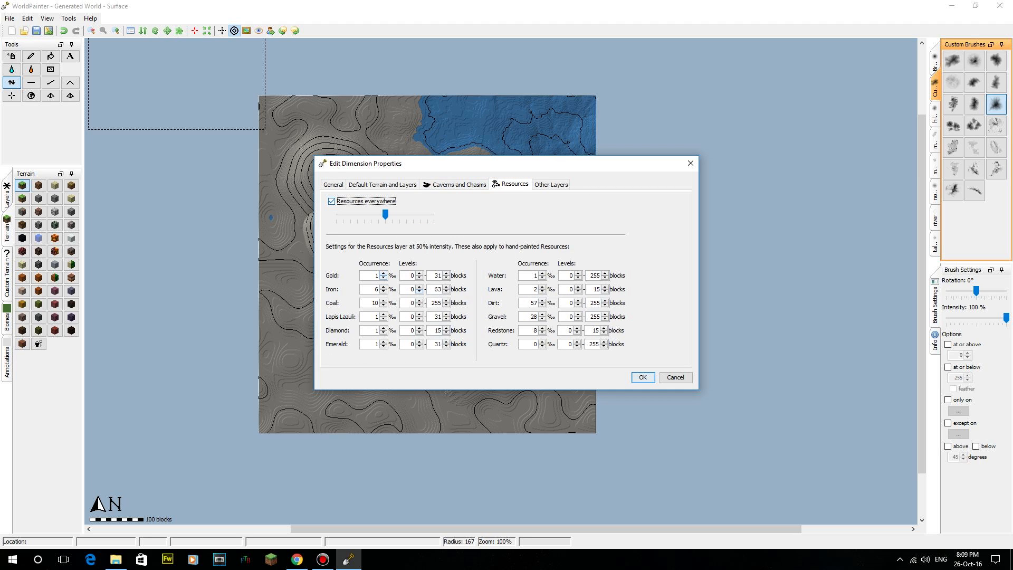
click(333, 184)
click(422, 217)
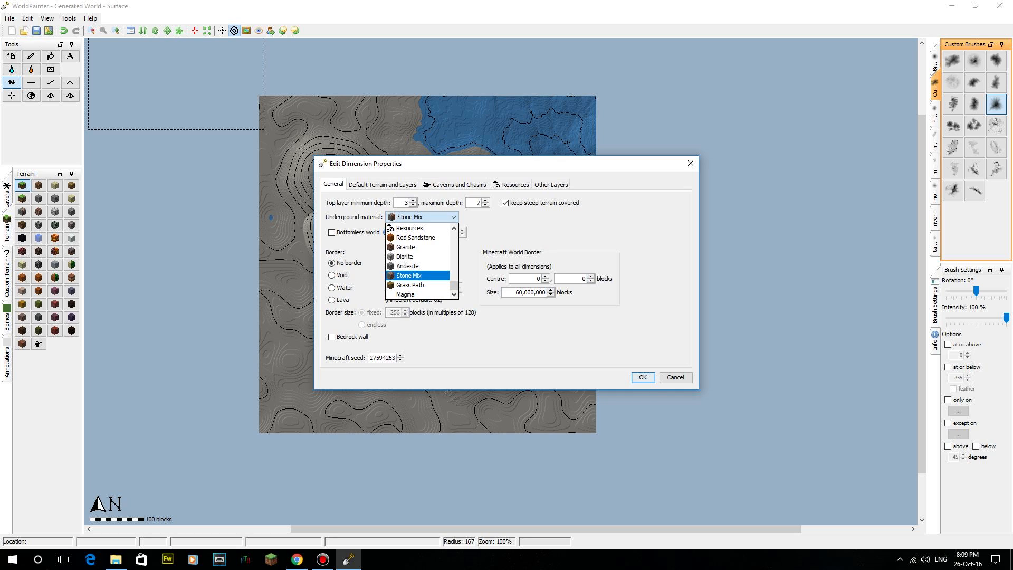
click(422, 217)
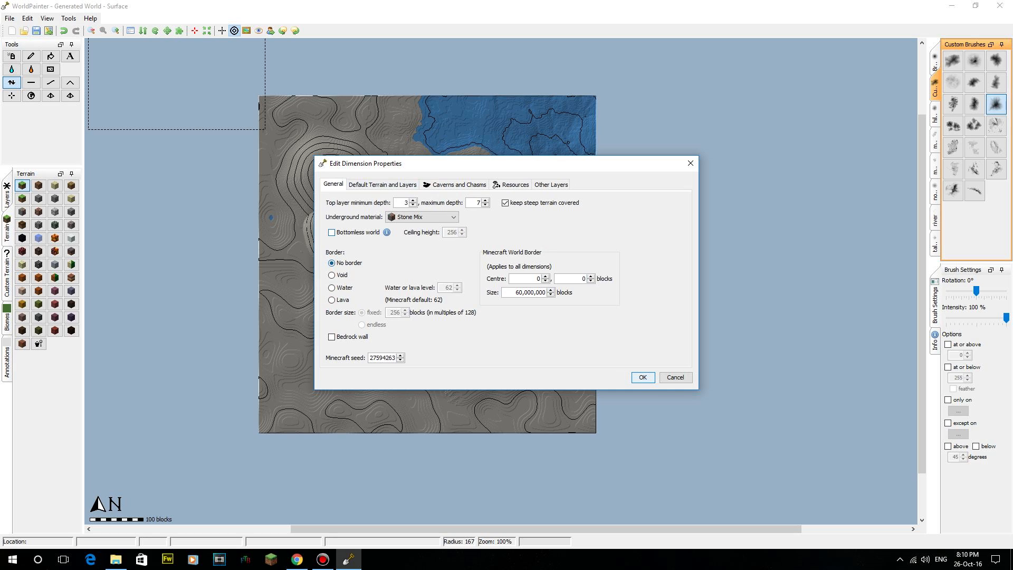
Try a water border for the dimension, return it to no border, and check the default terrain levels.
click(331, 288)
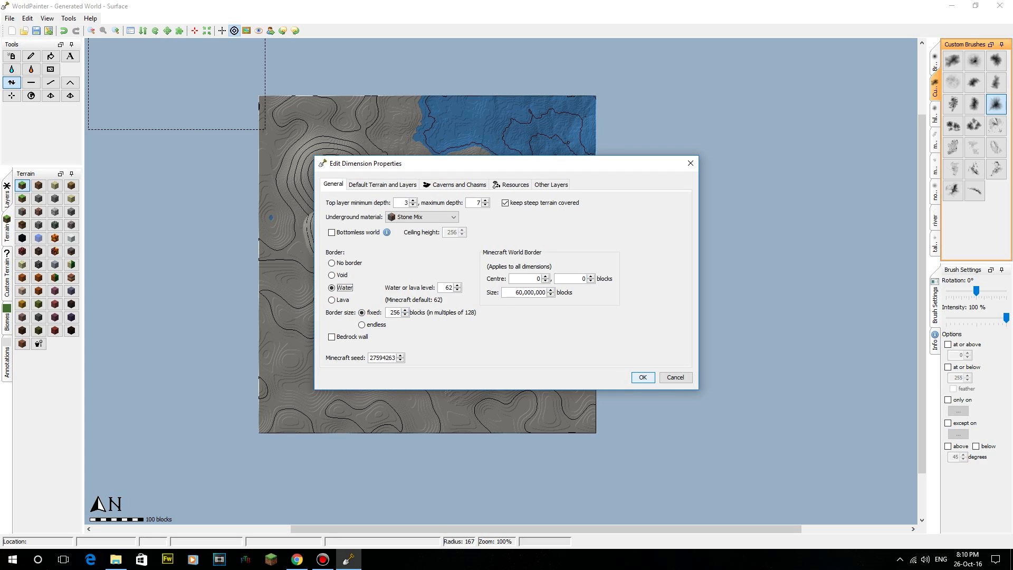
click(331, 262)
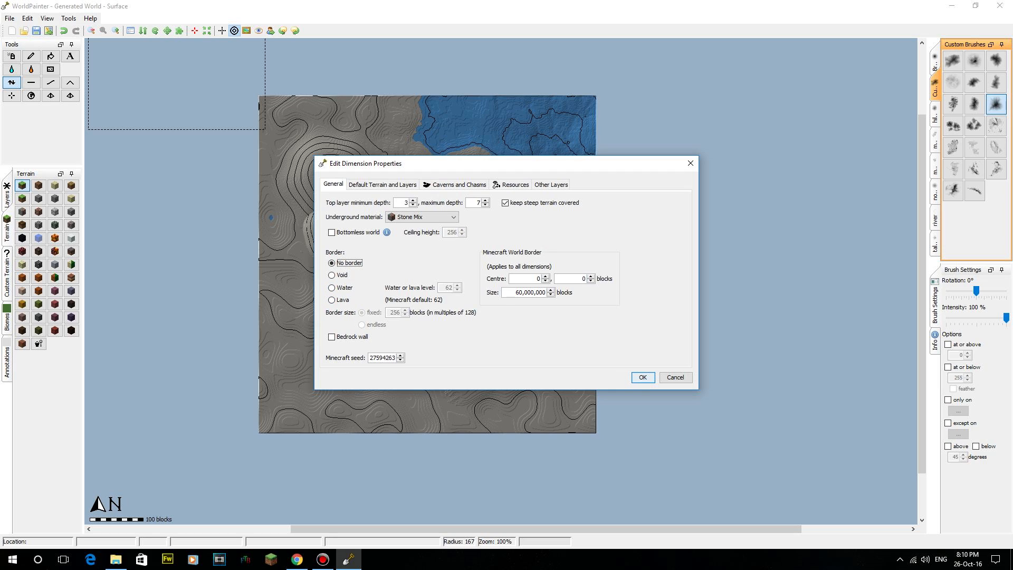
click(331, 287)
double_click(447, 288)
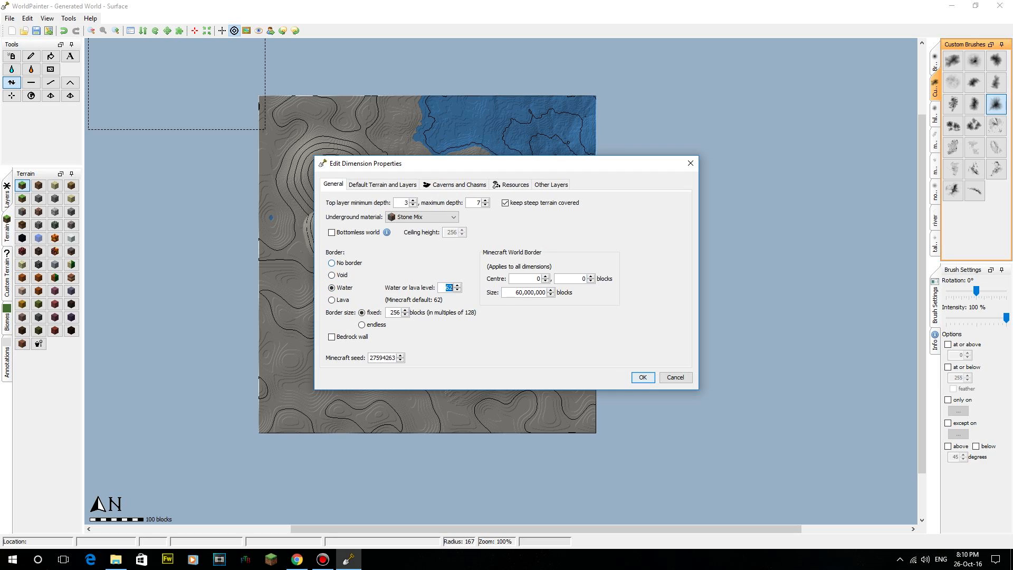
click(331, 263)
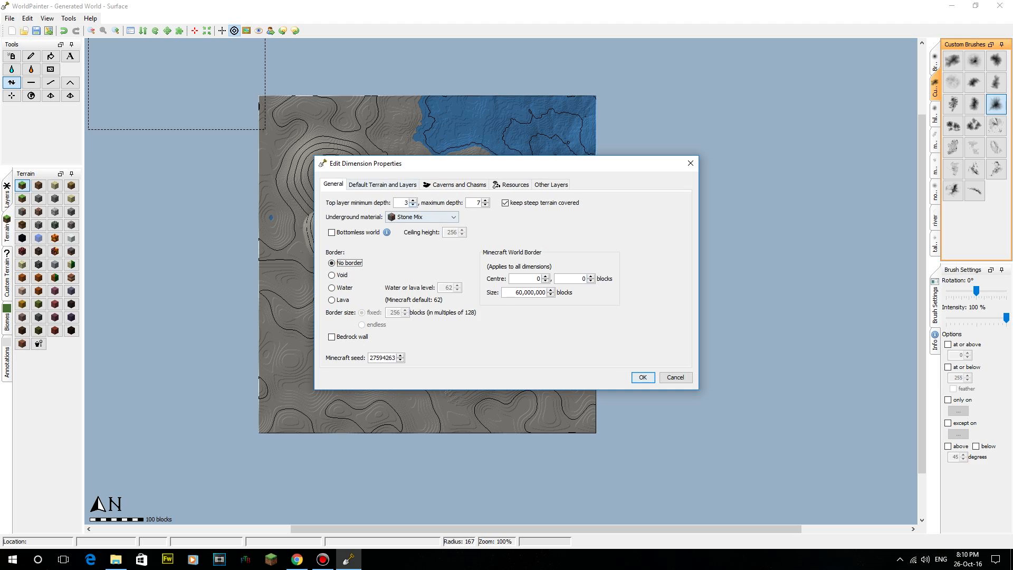
click(382, 185)
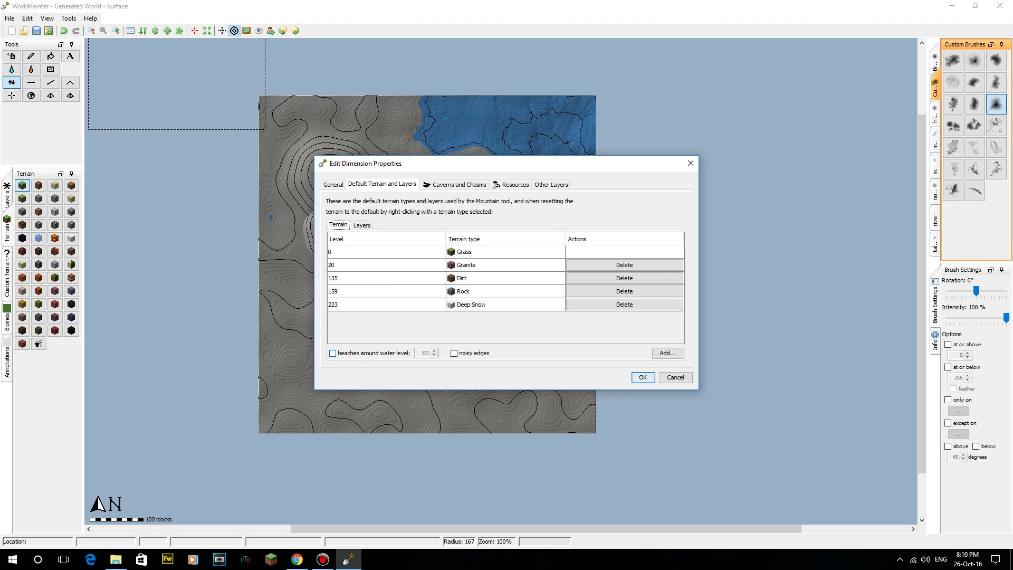
click(332, 184)
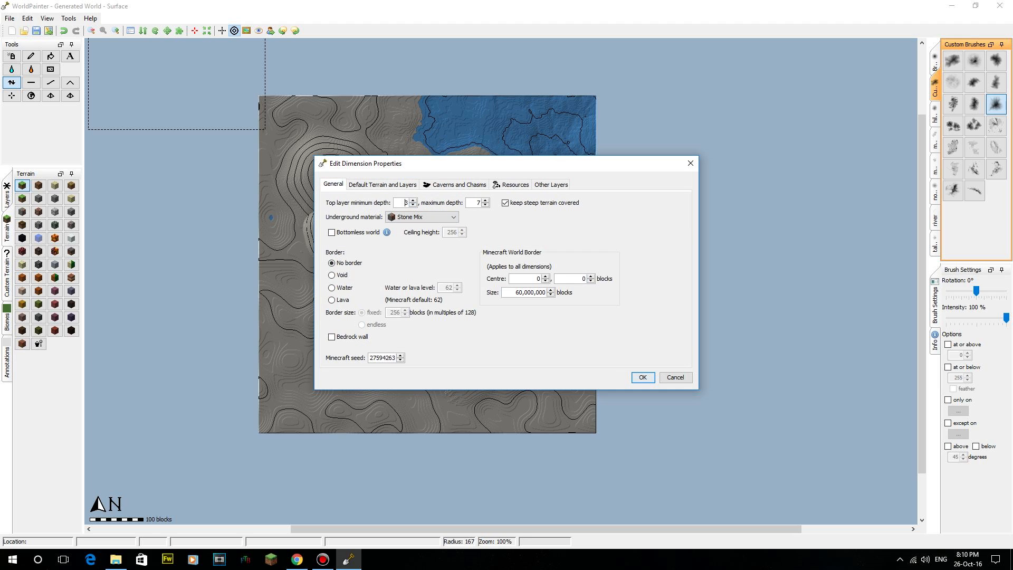
Set the water border level to 56, choose no border again, and apply the dimension properties.
click(331, 287)
drag(446, 288, 452, 287)
text(56)
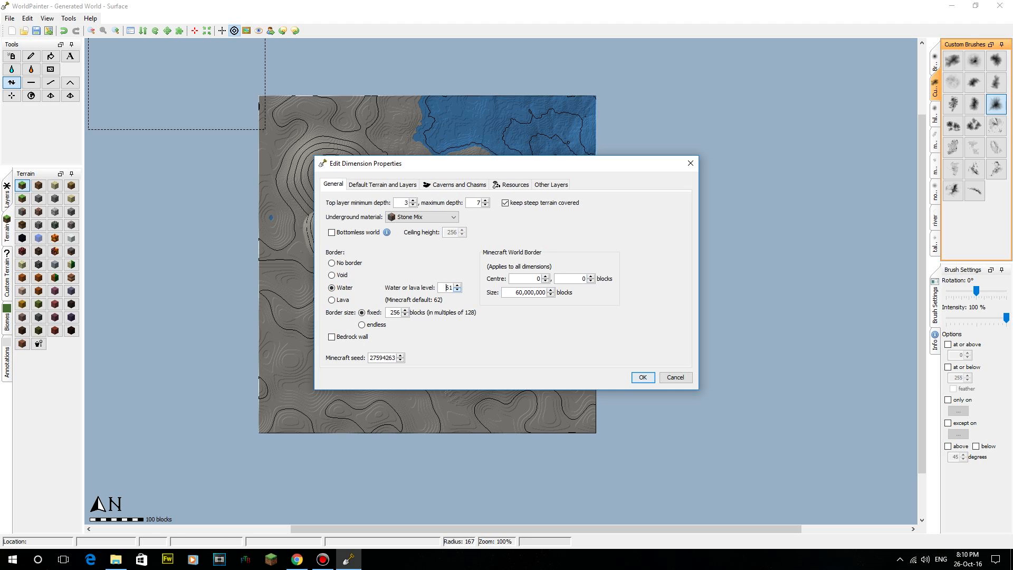
click(331, 263)
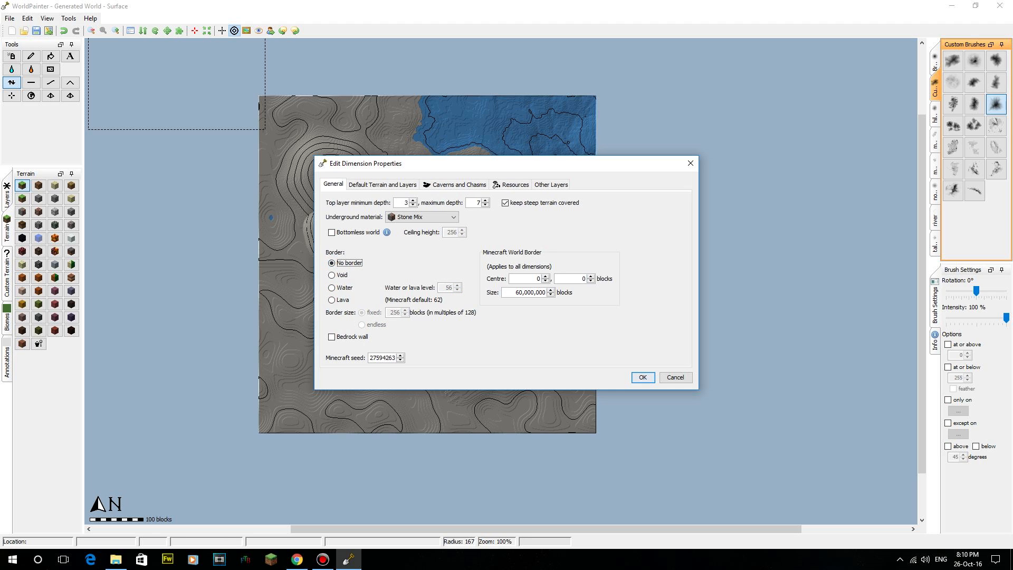
click(643, 377)
Reset the map's terrain type to default with a global operation, covering the lowered northeast area.
click(28, 17)
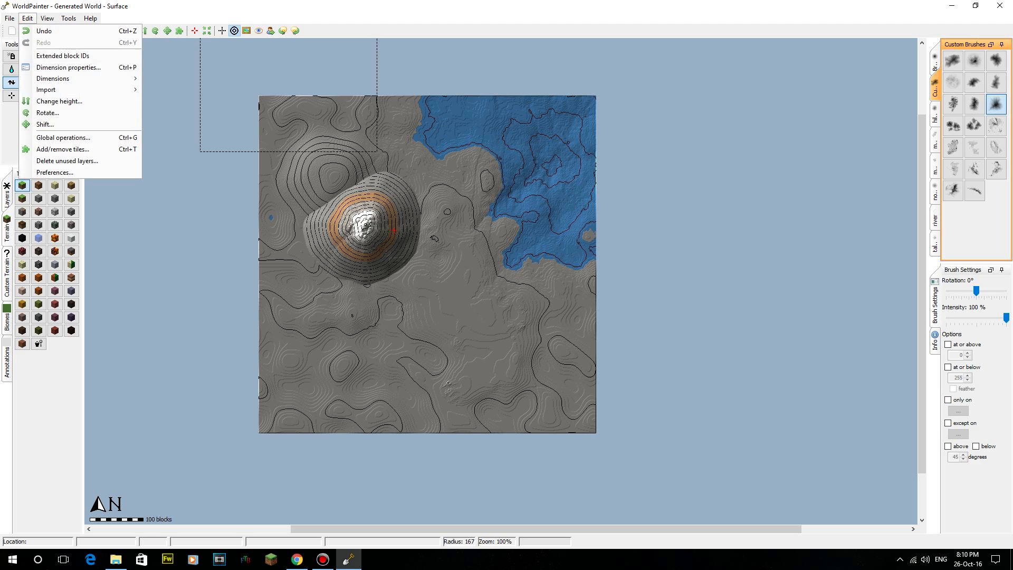
click(53, 138)
drag(448, 182, 324, 227)
click(285, 273)
click(446, 403)
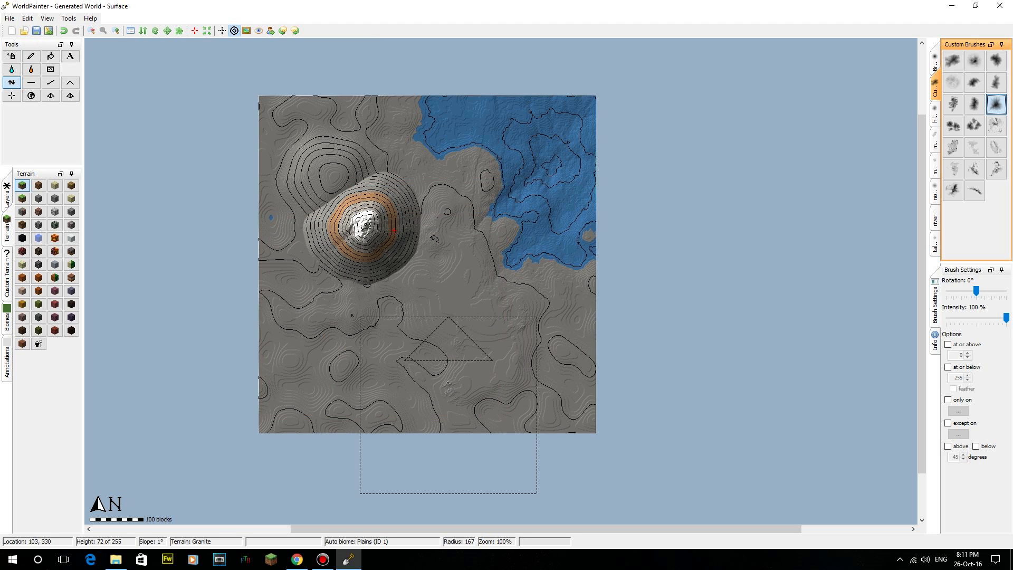
Review the general dimension properties, including underground material and Minecraft seed, and the default terrain and Frost layer settings.
click(28, 17)
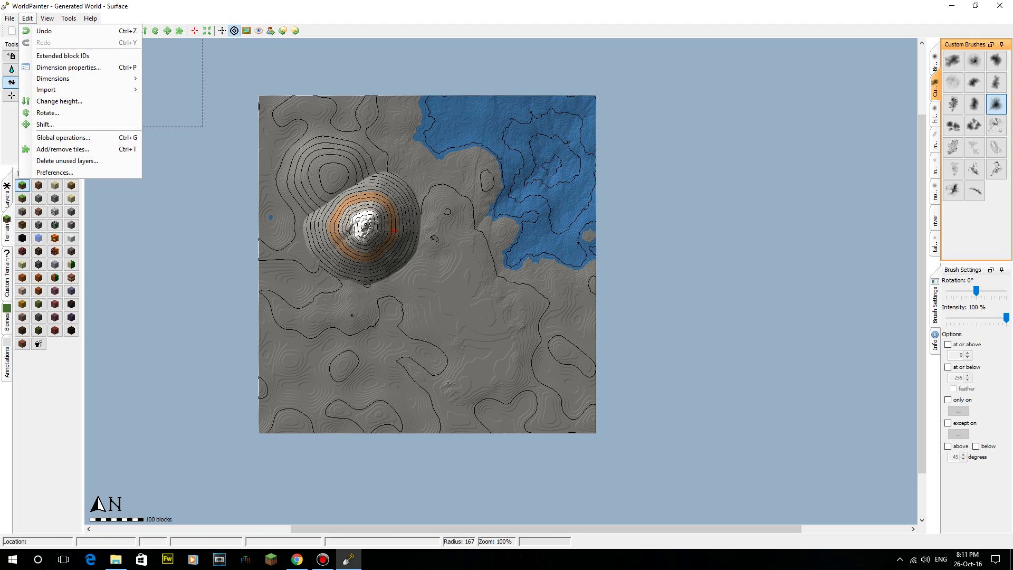
click(68, 67)
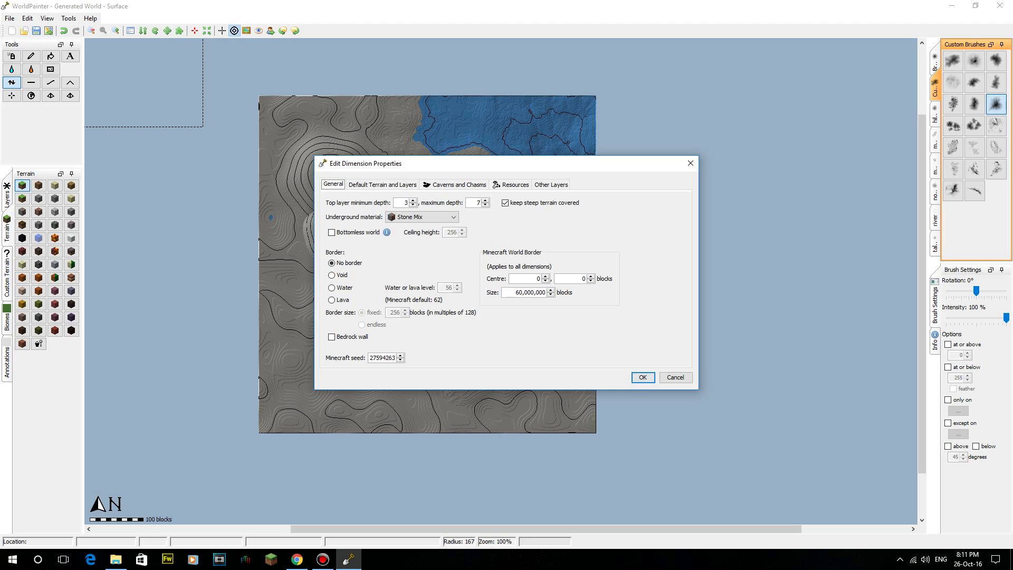
click(421, 216)
click(422, 217)
double_click(383, 357)
click(404, 184)
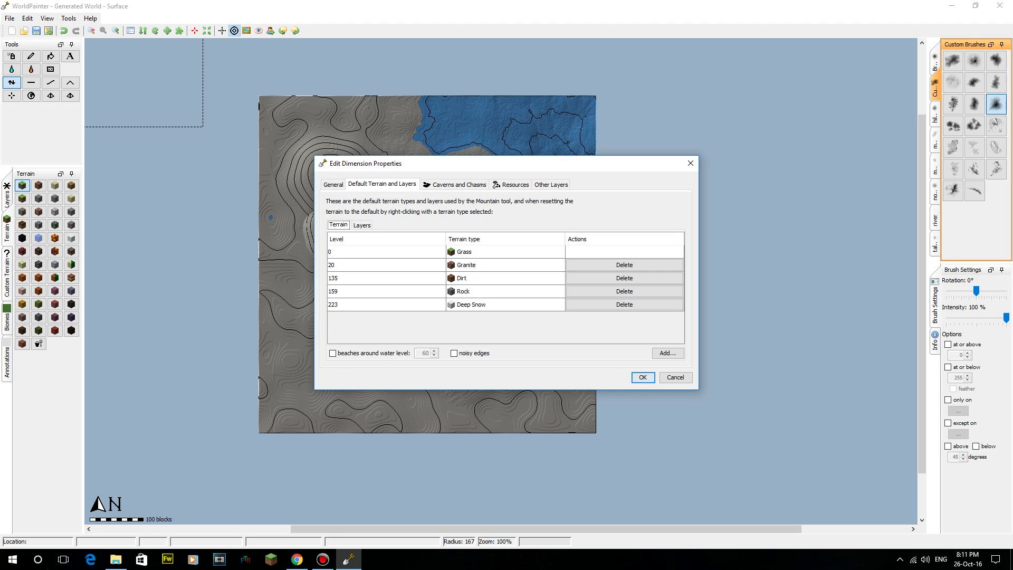
click(362, 225)
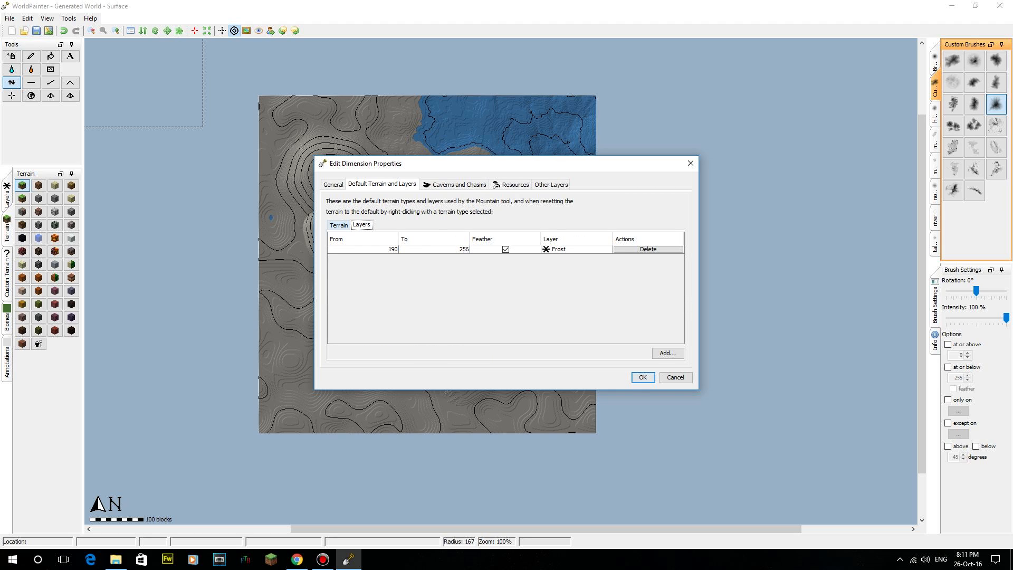
click(576, 249)
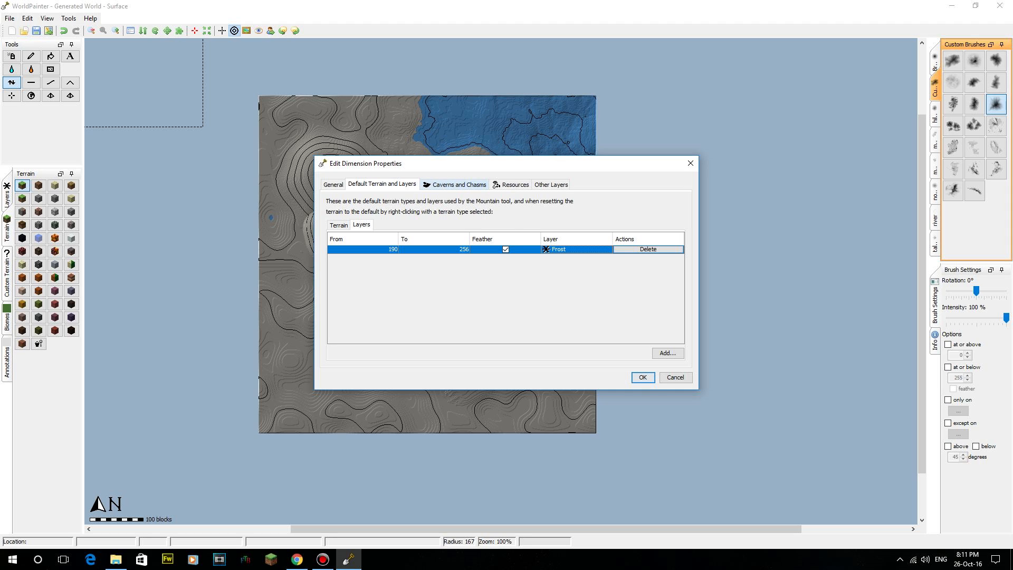
Review the dimension's caverns and chasms settings and the occurrence and level ranges of its resources.
click(455, 185)
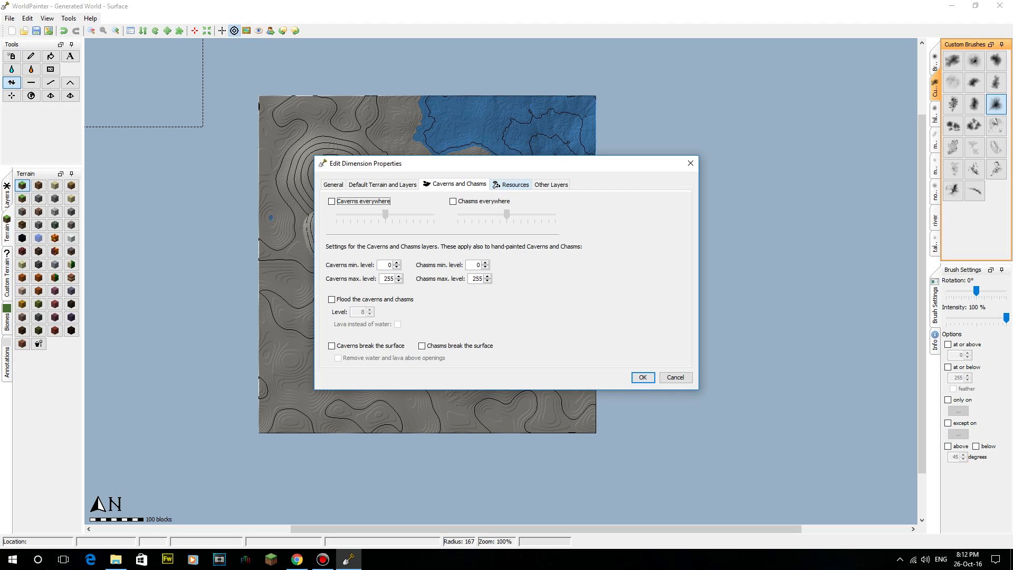
click(511, 184)
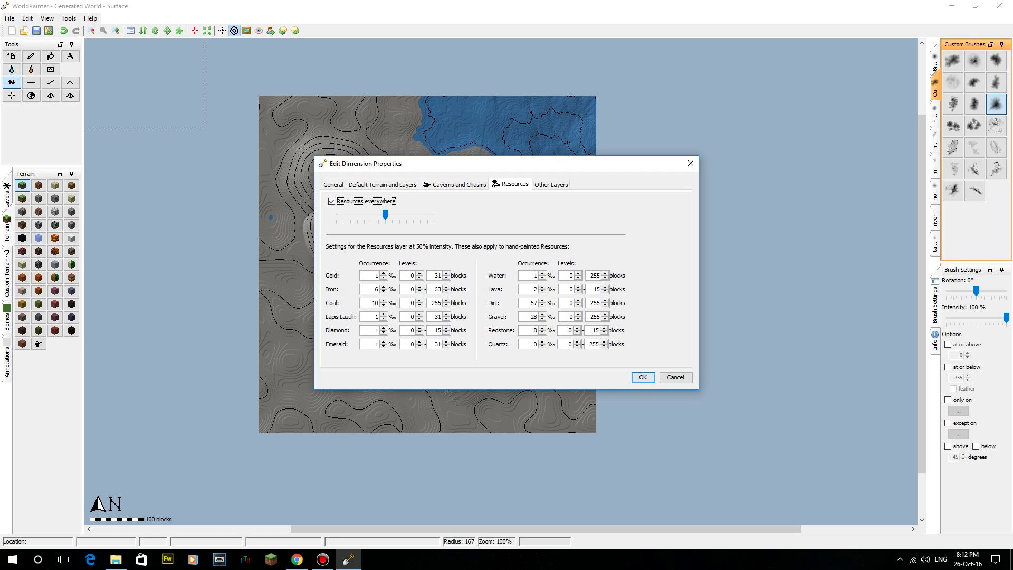
click(376, 276)
double_click(433, 303)
Enable exporting the annotations as coloured wool in the dimension's other layer settings and apply the properties.
click(550, 185)
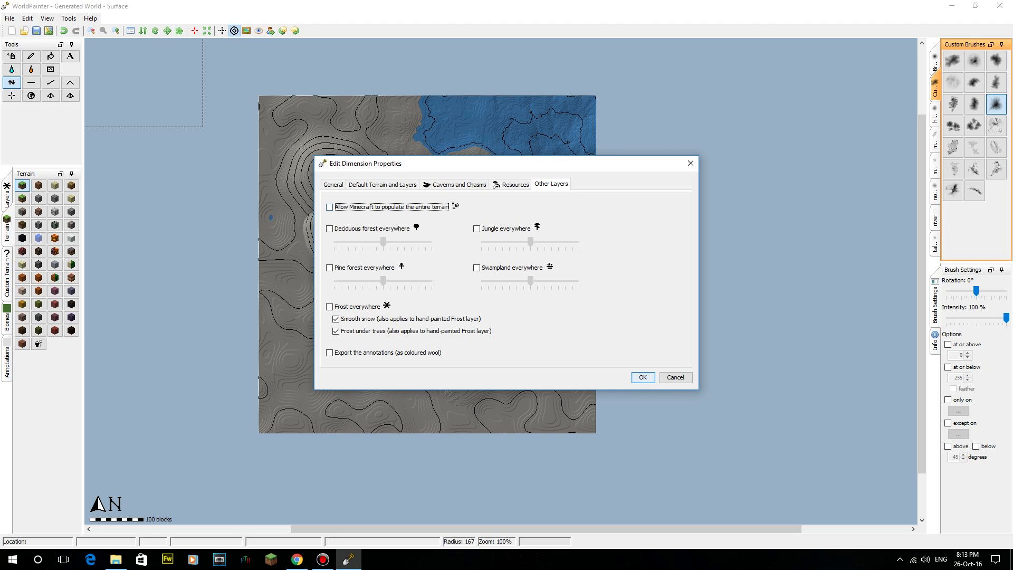
mouse_move(453, 204)
click(329, 353)
click(642, 377)
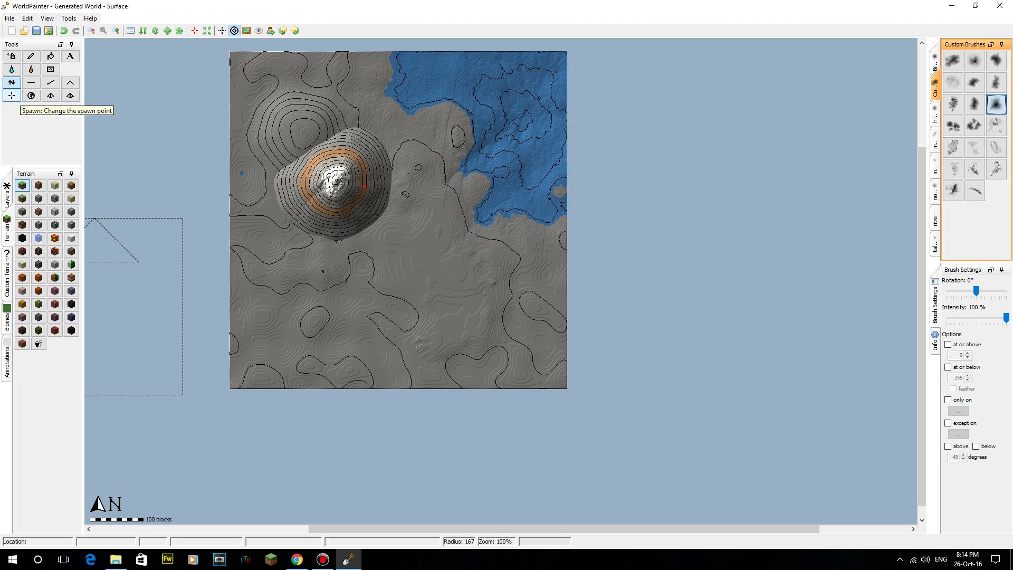
Move the spawn point to the mountain's southeastern slope, and look over the global operations without running one.
middle_drag(467, 319, 518, 344)
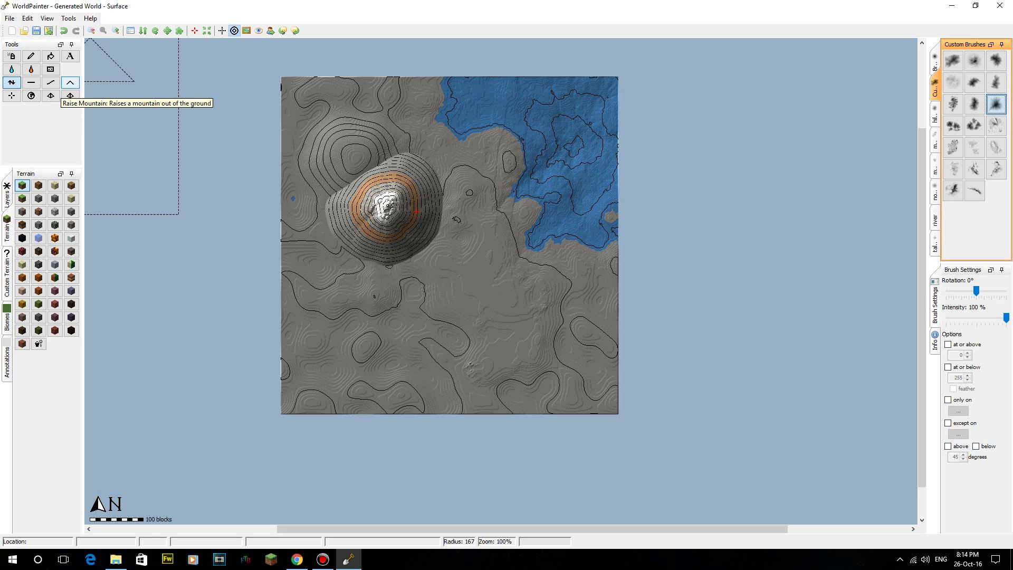
click(11, 96)
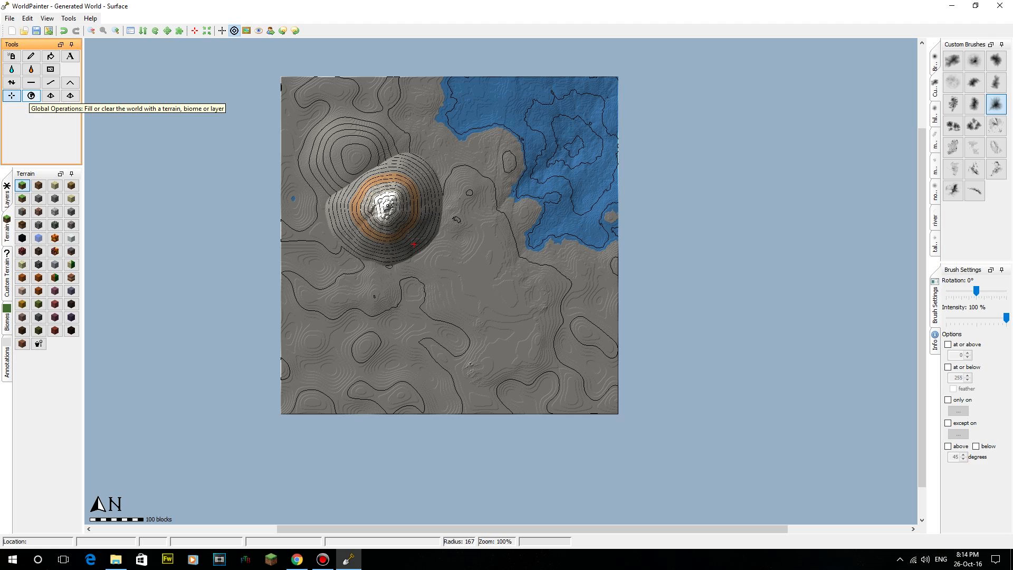
click(30, 95)
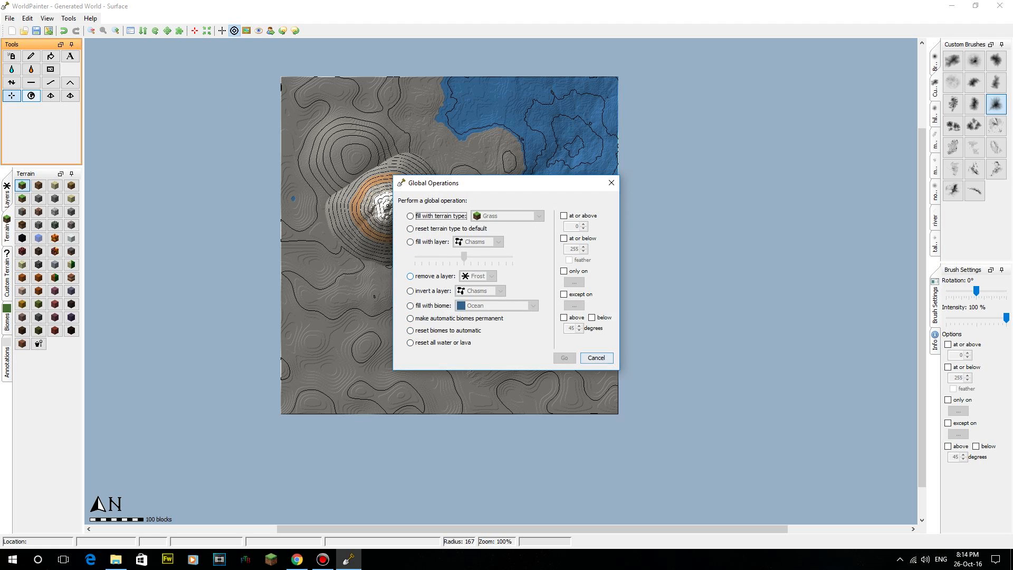
click(596, 357)
Raise a square sandstone pyramid on the plain just south of the northeast water, at about 240, 129.
middle_drag(448, 312, 407, 321)
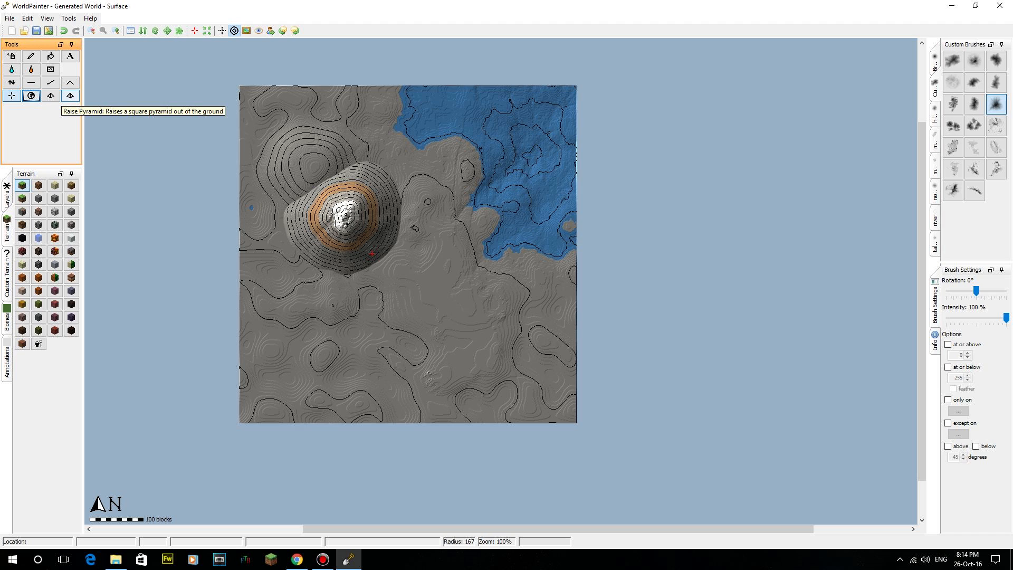
click(70, 95)
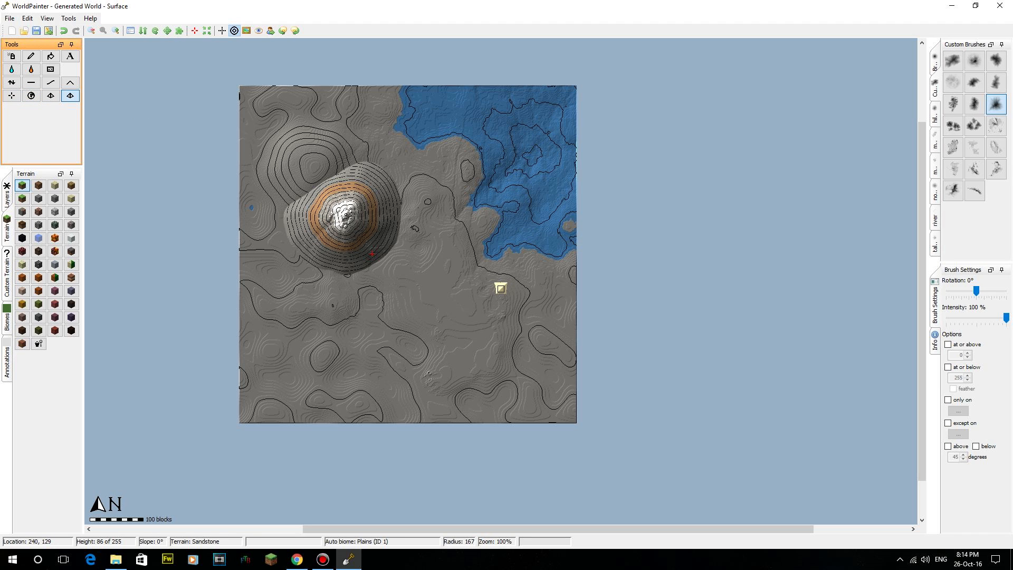
middle_drag(520, 233, 422, 209)
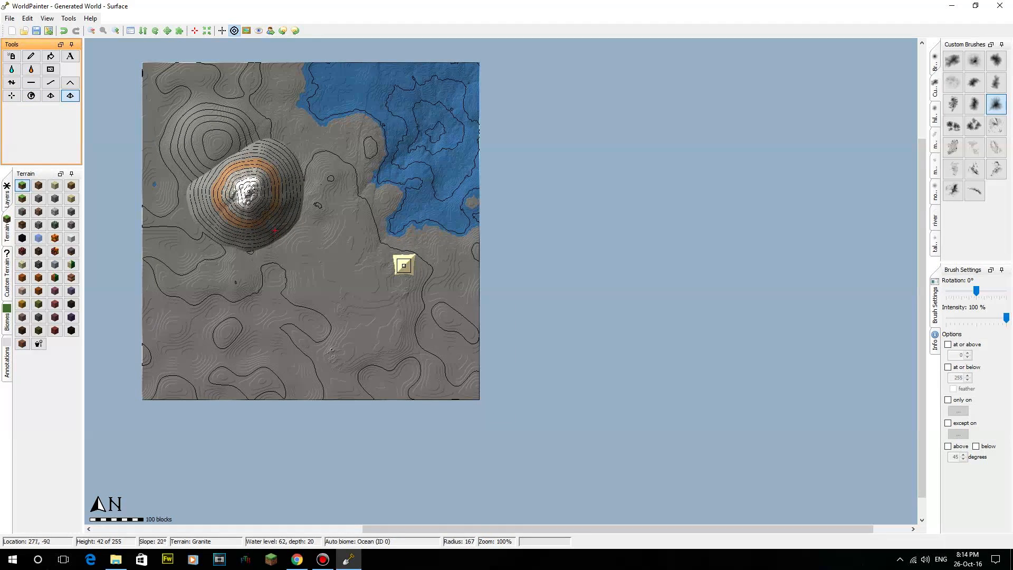
Check the world in the 3D view and close the preview again.
click(47, 18)
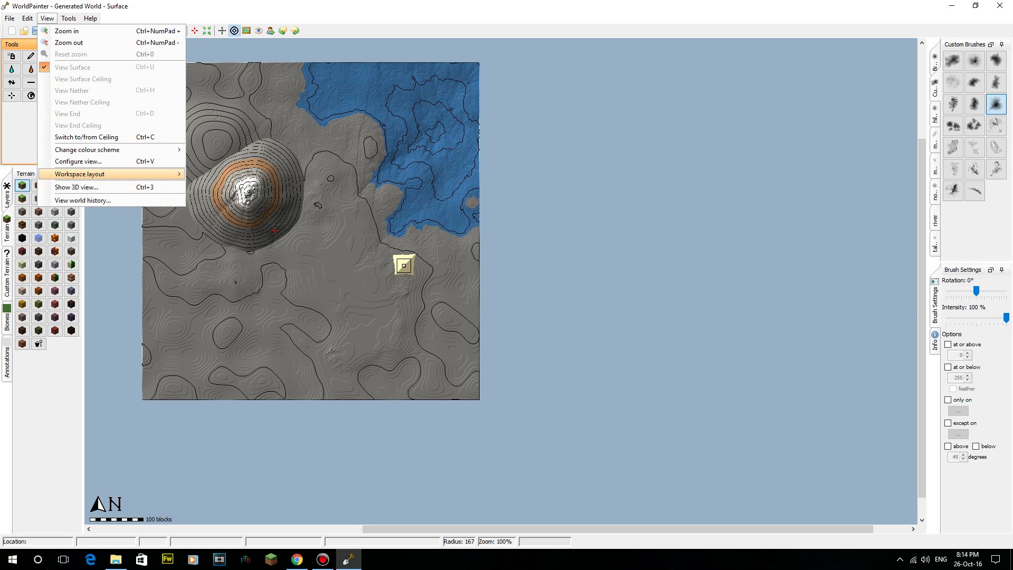
click(58, 186)
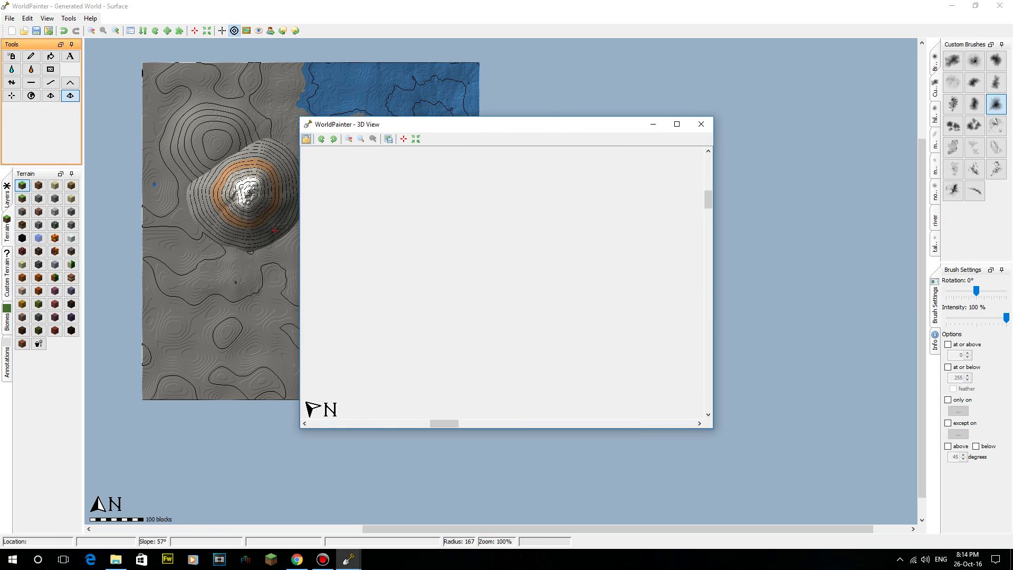
click(700, 124)
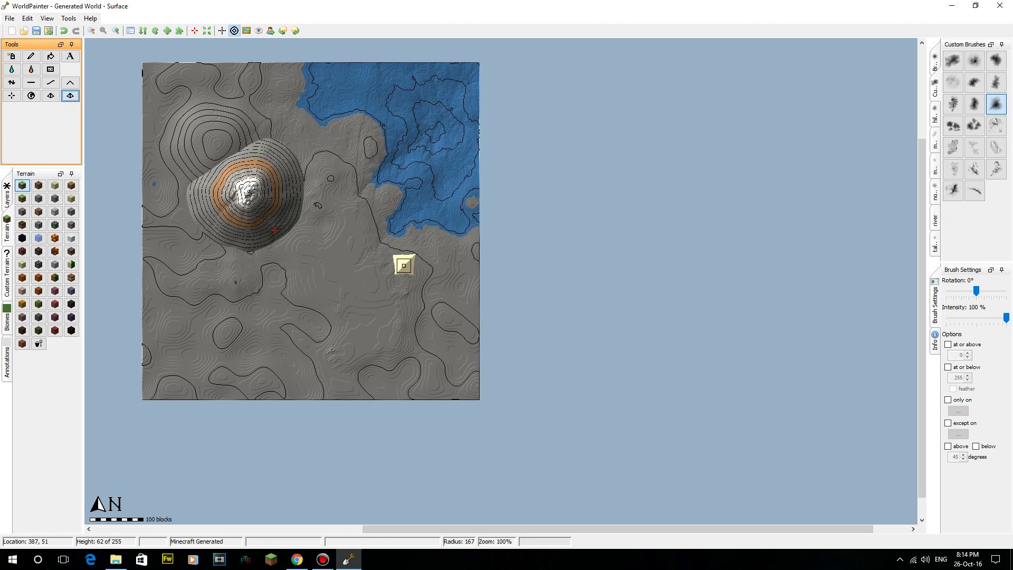
Extend the sandstone pyramid with the square pyramid tool into a much larger one reaching the northeast water.
click(115, 31)
click(116, 31)
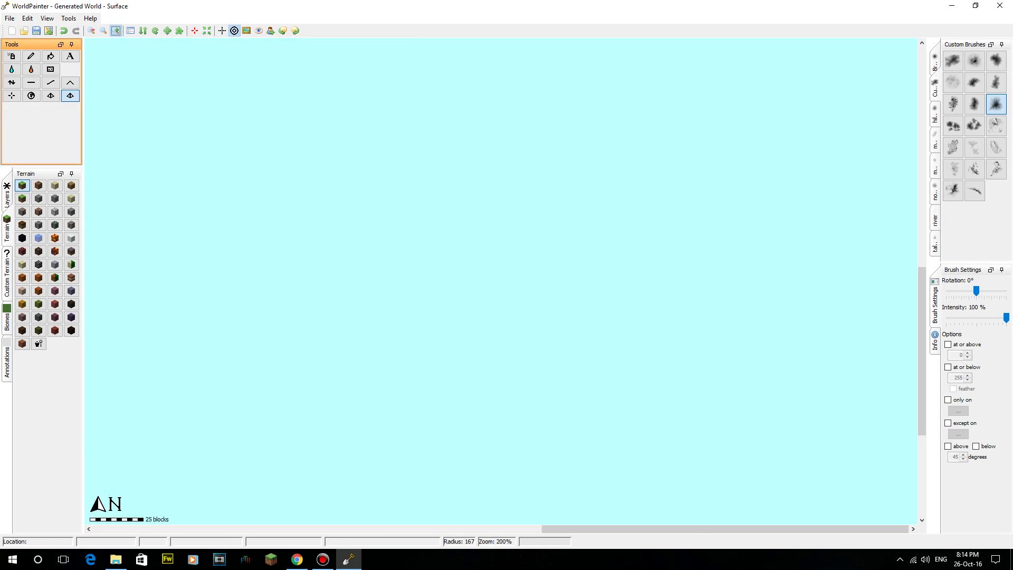
click(116, 30)
middle_drag(222, 190, 659, 208)
middle_drag(269, 200, 409, 208)
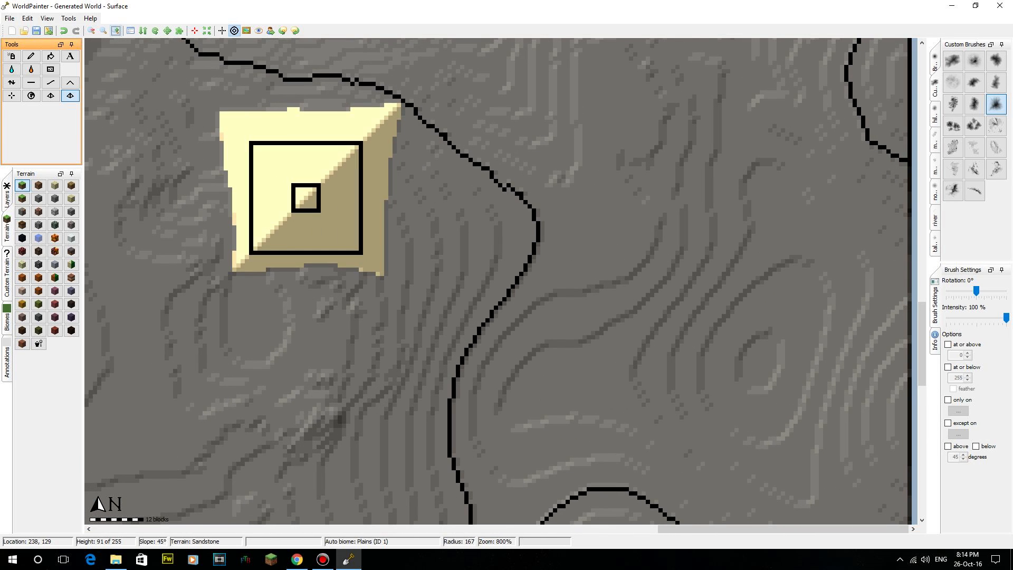
drag(306, 198, 555, 228)
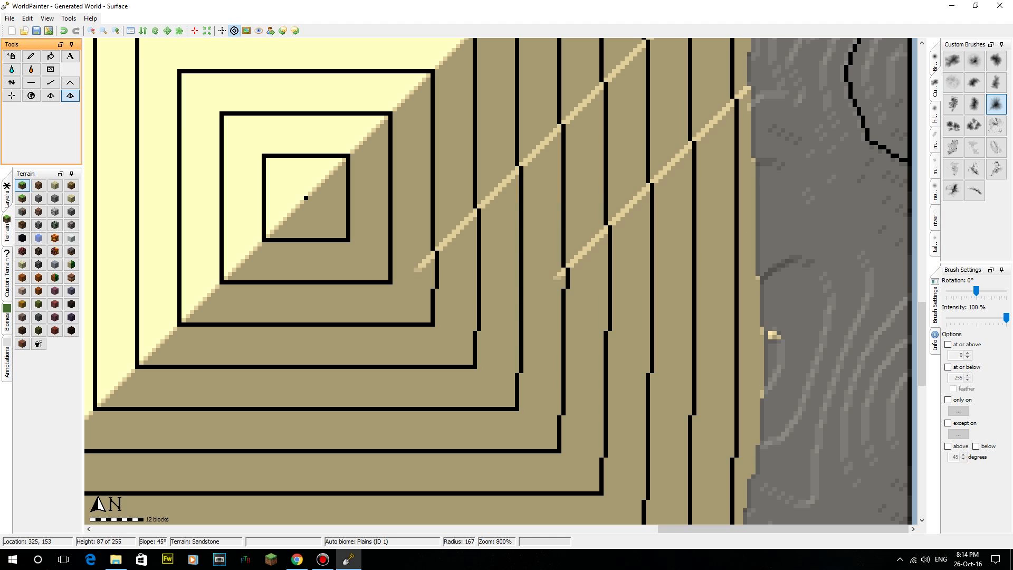
middle_drag(377, 158, 803, 305)
mouse_move(422, 147)
mouse_down()
mouse_move(475, 237)
mouse_move(575, 119)
mouse_move(631, 219)
mouse_move(464, 312)
mouse_move(255, 174)
mouse_move(278, 264)
mouse_move(377, 246)
mouse_move(289, 238)
mouse_up()
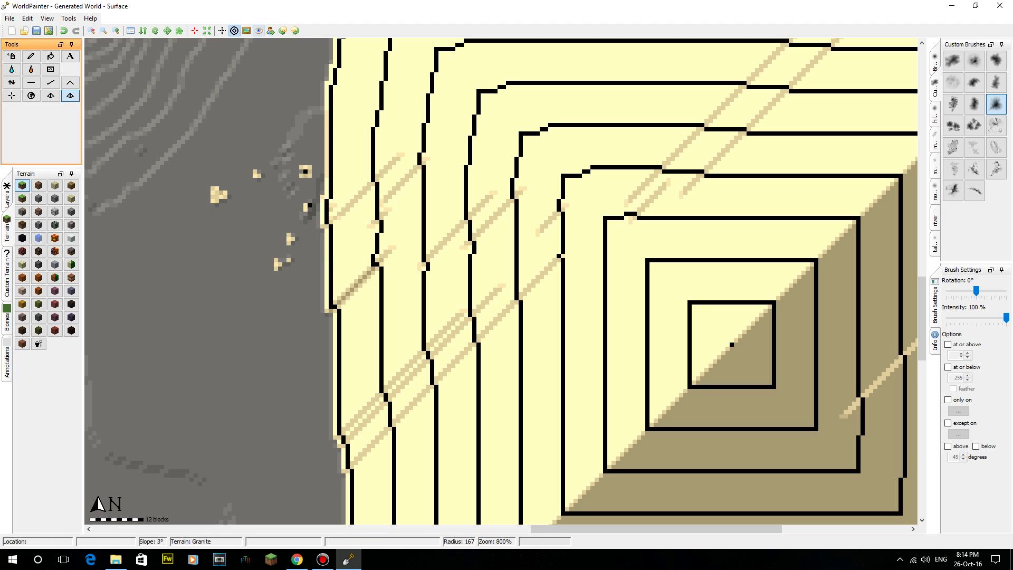
Examine the enlarged pyramid next to the mountain in the 3D view and close the preview.
click(47, 17)
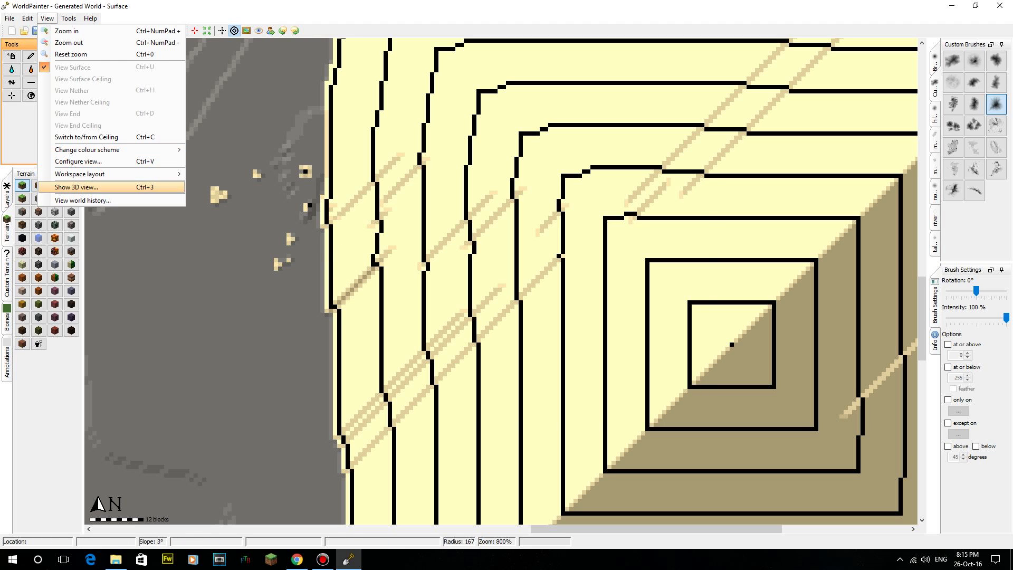
click(79, 185)
scroll(502, 283, up, 3)
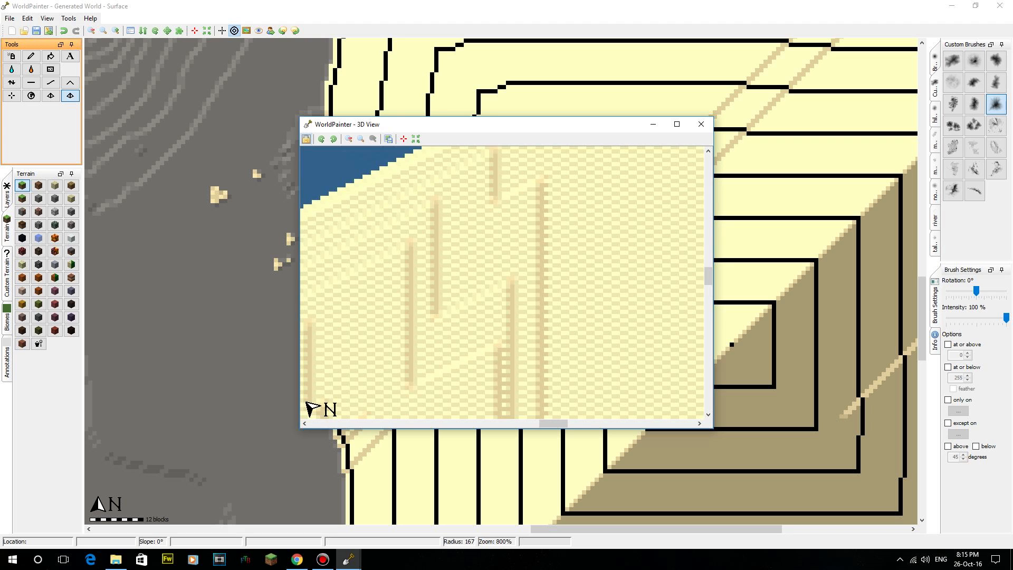
scroll(502, 282, down, 2)
scroll(502, 282, down, 1)
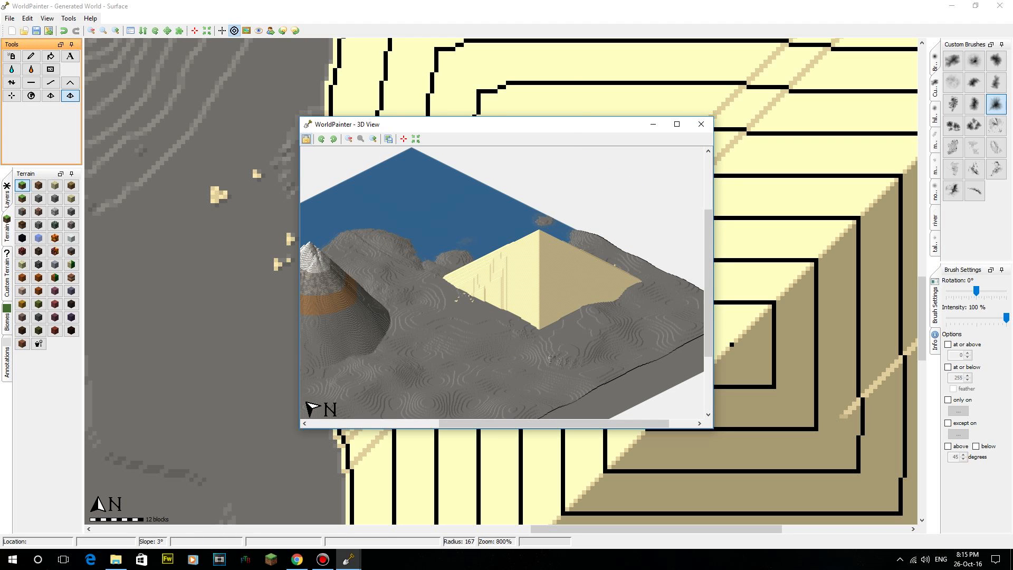
click(700, 124)
Paint the Frost layer with the Pencil at brush radius 32 just west of the pyramid and down the western side of the northwestern hill.
click(91, 30)
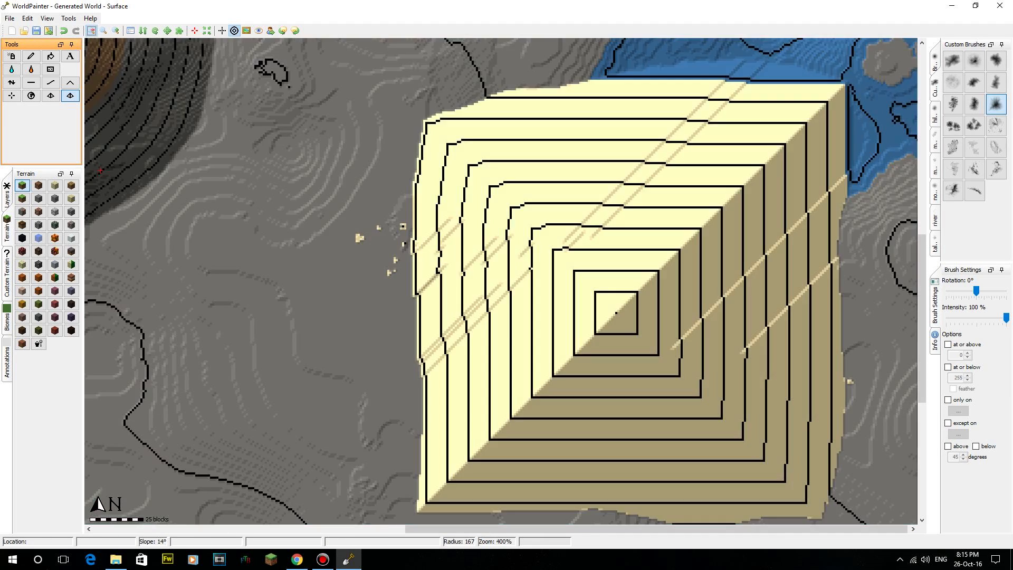
click(91, 30)
click(91, 31)
middle_drag(227, 250, 363, 254)
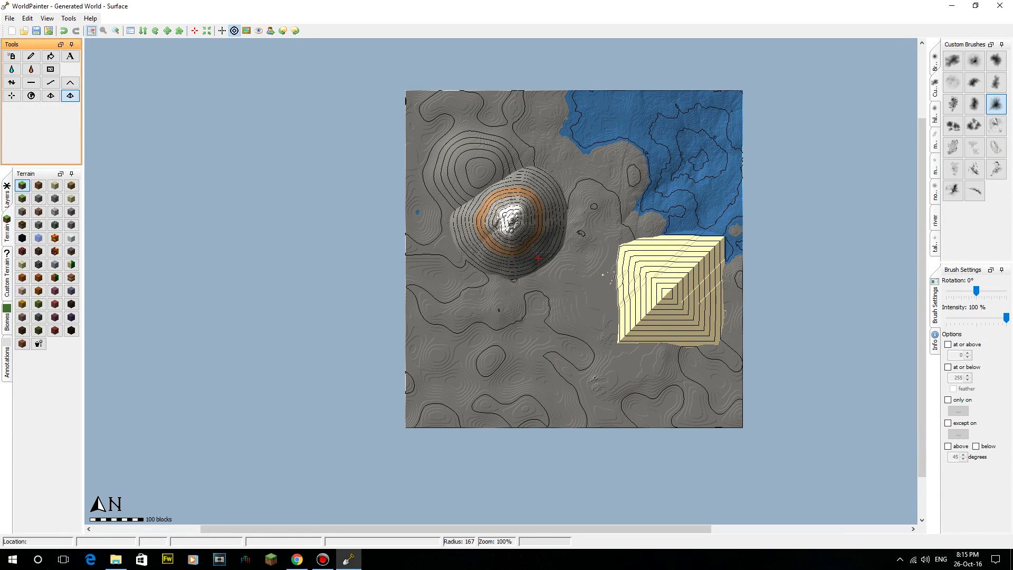
click(7, 195)
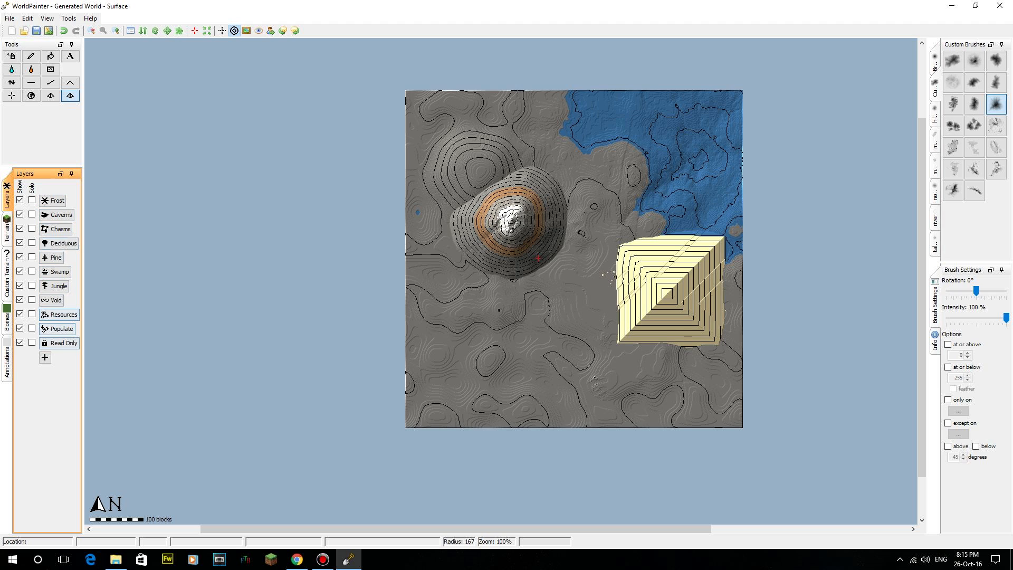
click(52, 201)
middle_drag(579, 267, 454, 272)
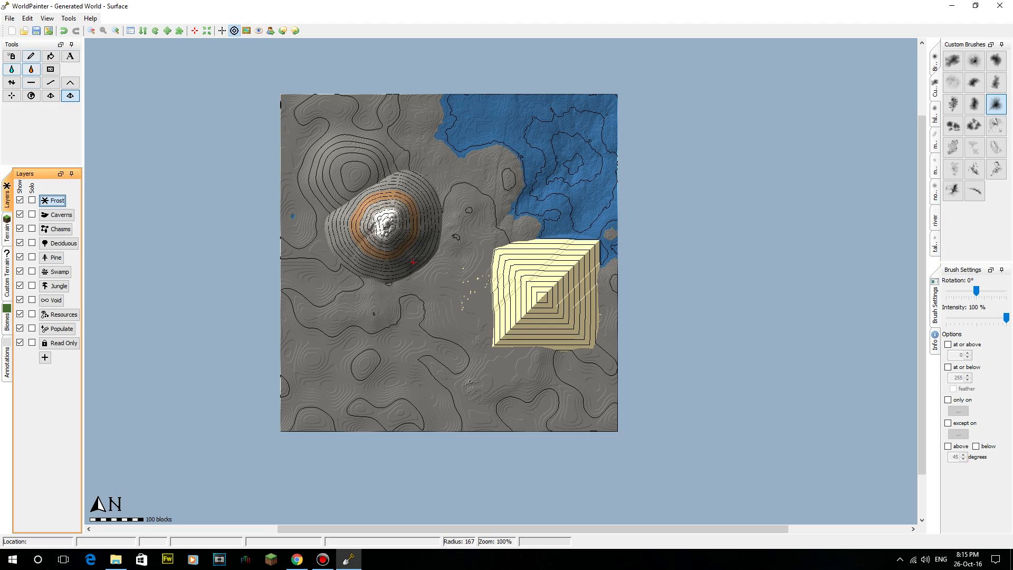
click(31, 56)
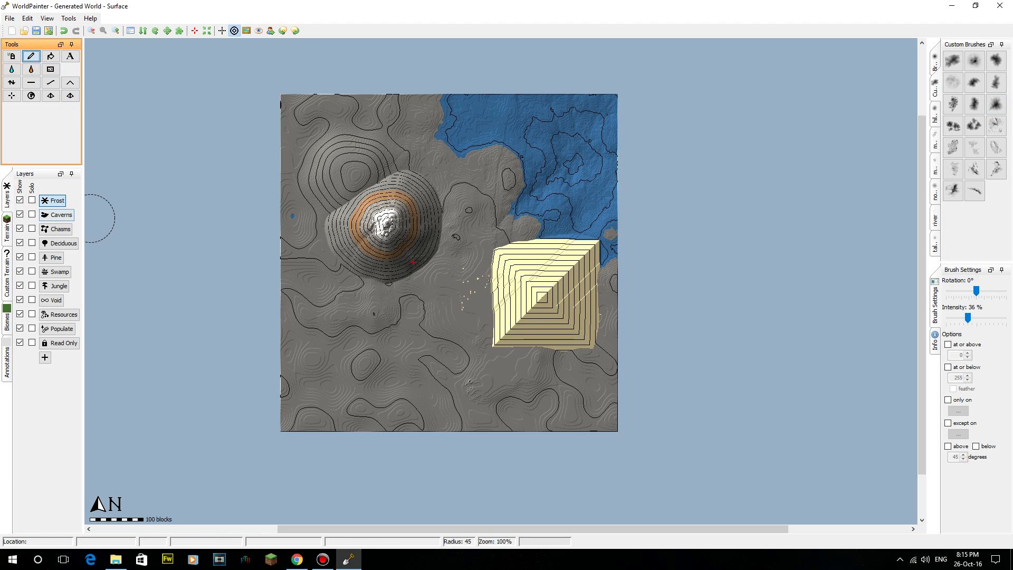
click(52, 201)
scroll(444, 297, up, 3)
drag(466, 292, 466, 313)
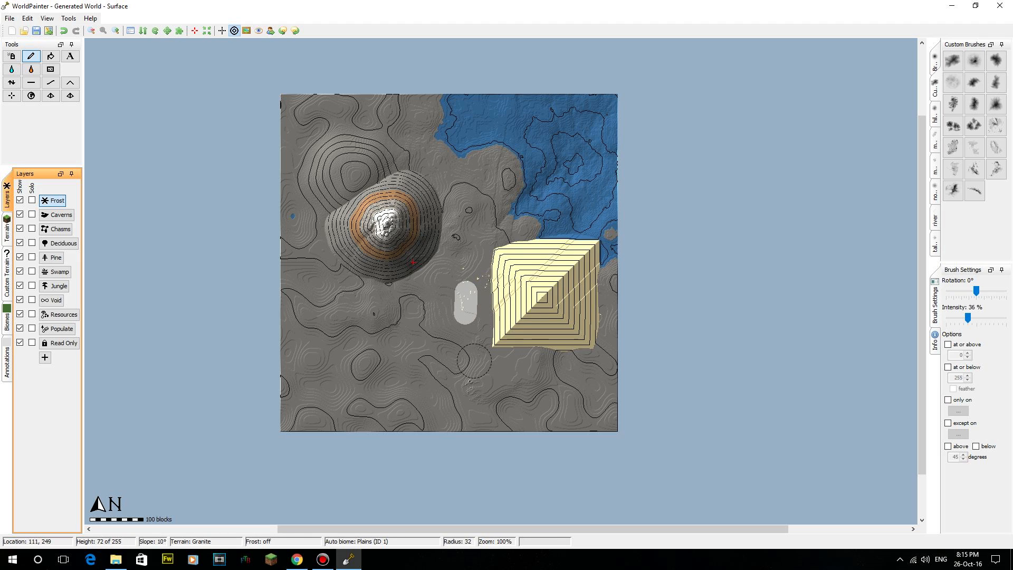
drag(343, 152, 312, 219)
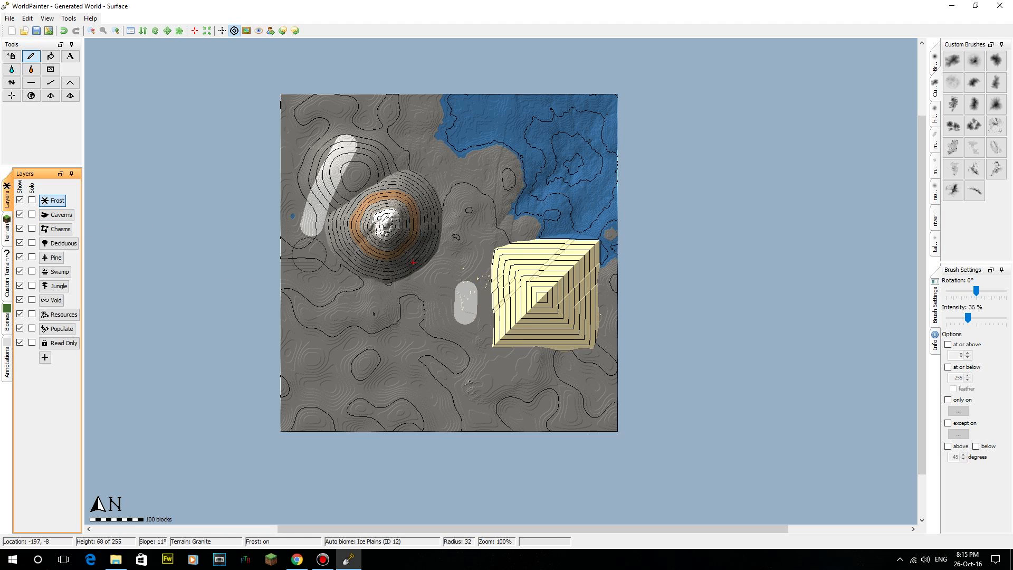
drag(309, 255, 309, 258)
Paint the Chasms layer in an arc around the mountain's northern and northeastern sides.
click(56, 214)
click(57, 228)
mouse_move(366, 153)
mouse_down()
mouse_move(427, 154)
mouse_move(451, 207)
mouse_up()
Paint a Deciduous patch southwest of the mountain and a Pine patch on the plain south of it.
click(59, 242)
drag(367, 308, 346, 327)
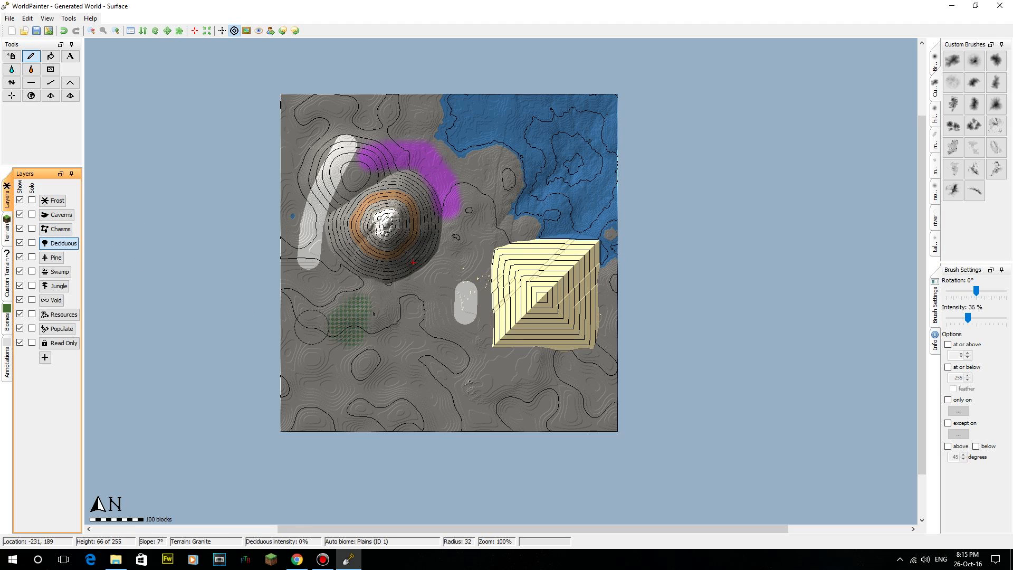
click(55, 257)
click(409, 343)
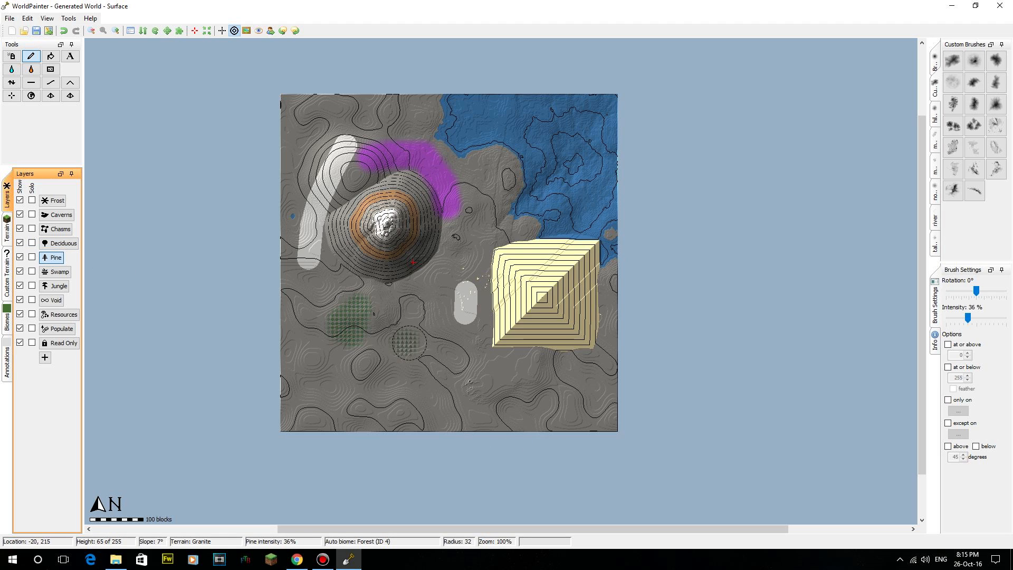
mouse_move(408, 343)
mouse_down()
mouse_move(446, 346)
mouse_move(417, 348)
mouse_up()
Paint Swamp over the water's southwestern shore and Jungle on the land just northwest of it.
click(57, 271)
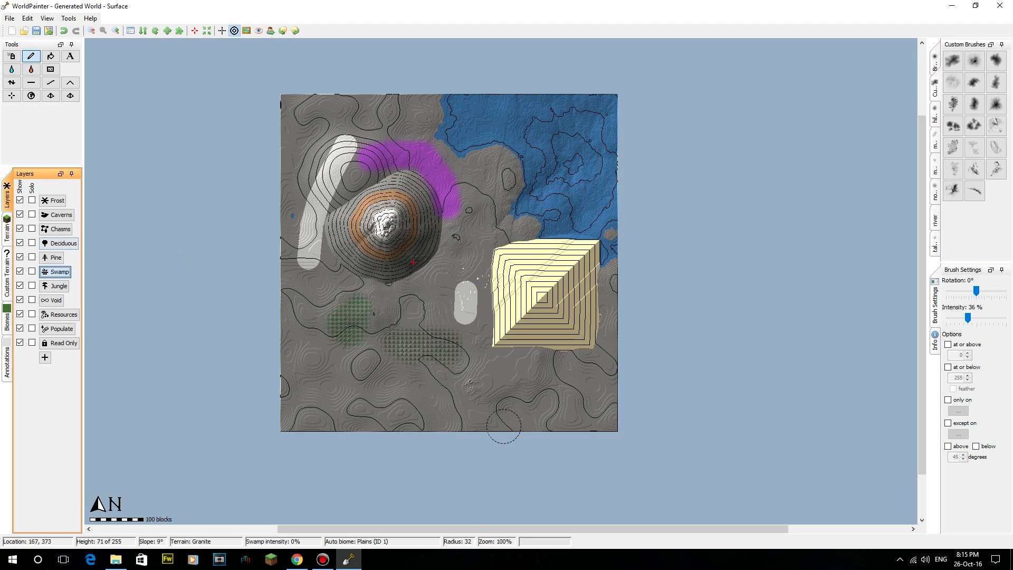
click(522, 224)
drag(522, 213, 540, 196)
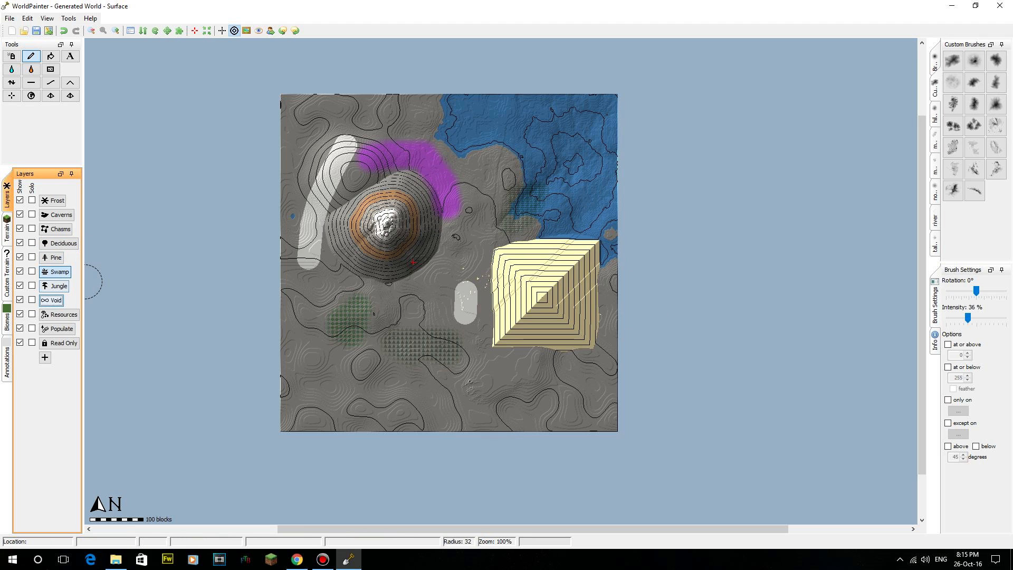
mouse_move(496, 171)
mouse_down()
mouse_move(472, 160)
mouse_move(508, 165)
mouse_up()
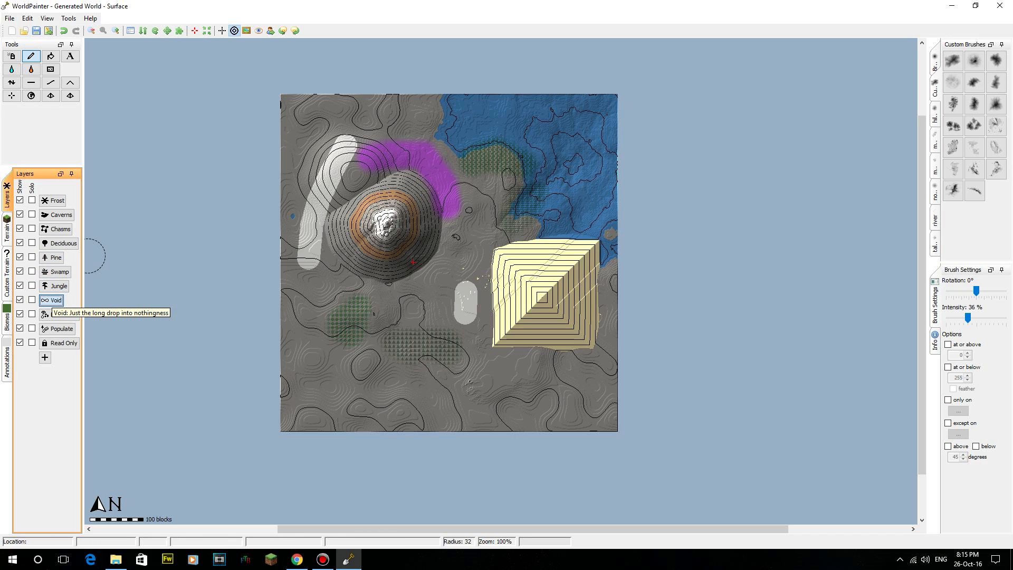
Paint a Resources patch just south of the mountain and mark the map's southwestern area with Populate.
click(61, 314)
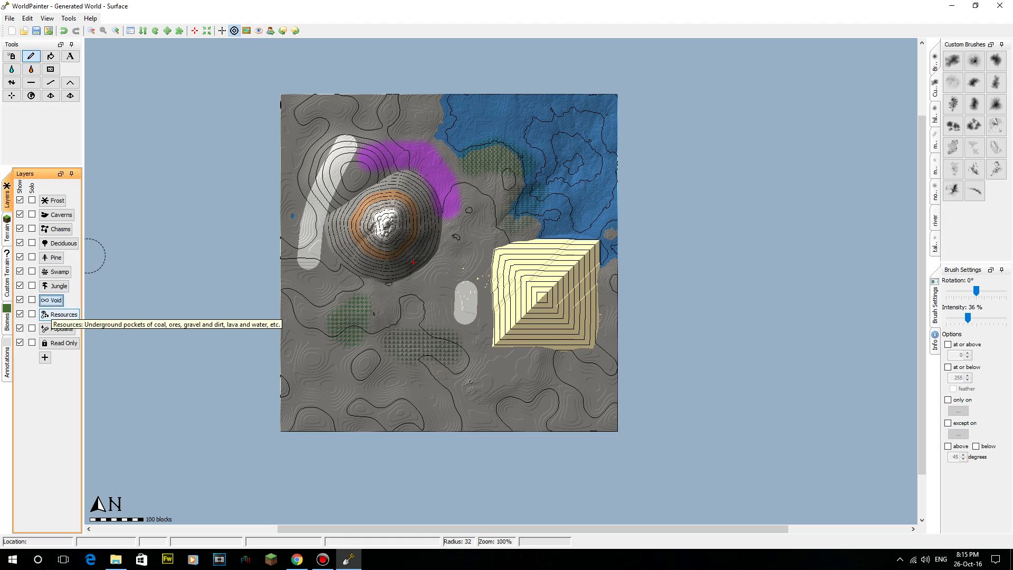
mouse_move(414, 304)
mouse_down()
mouse_move(434, 293)
mouse_move(409, 298)
mouse_up()
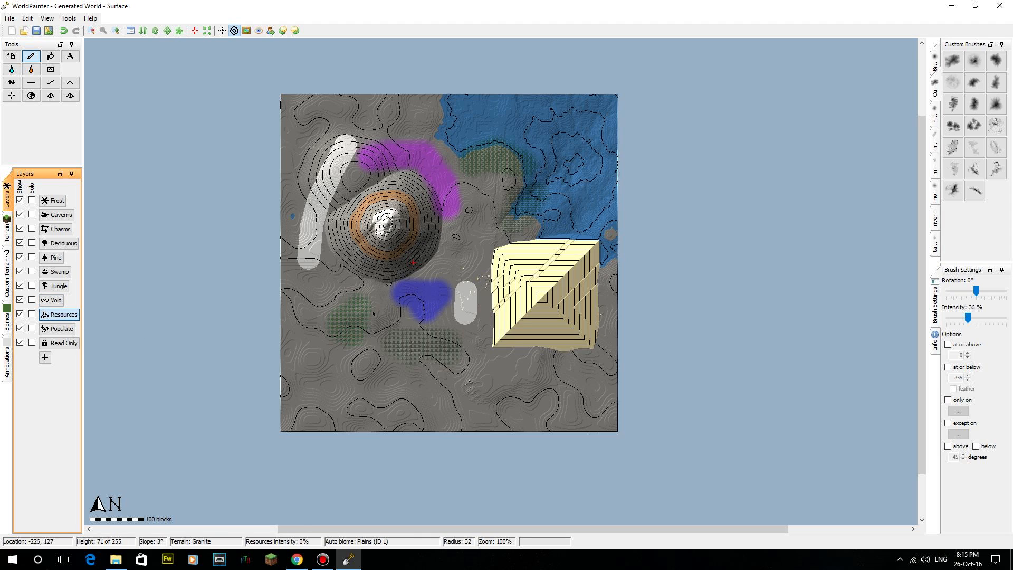
click(58, 328)
drag(316, 380, 348, 379)
Select the Read Only layer and look over the kinds of custom layers that can be added or imported.
click(62, 343)
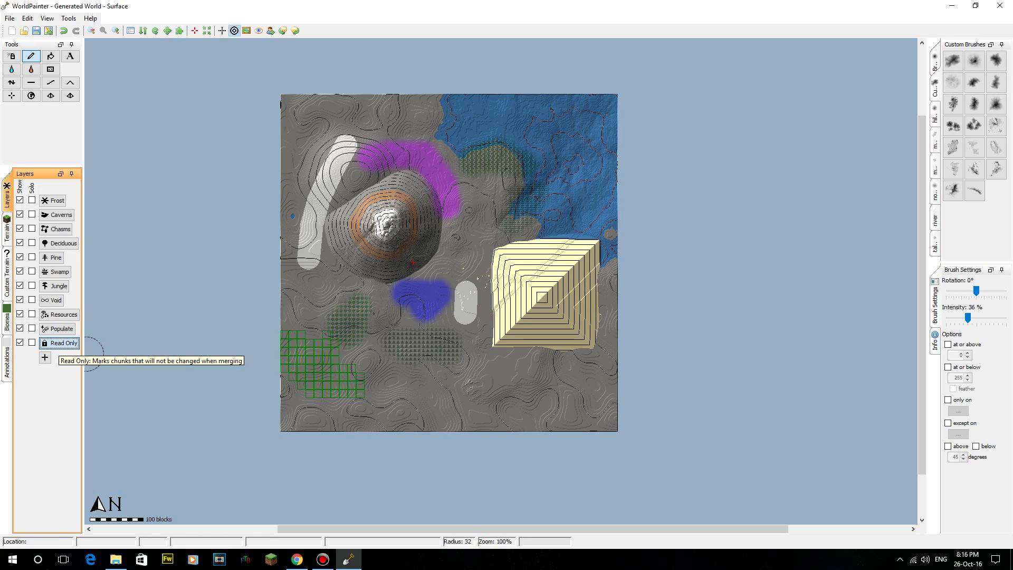
middle_drag(437, 376, 416, 393)
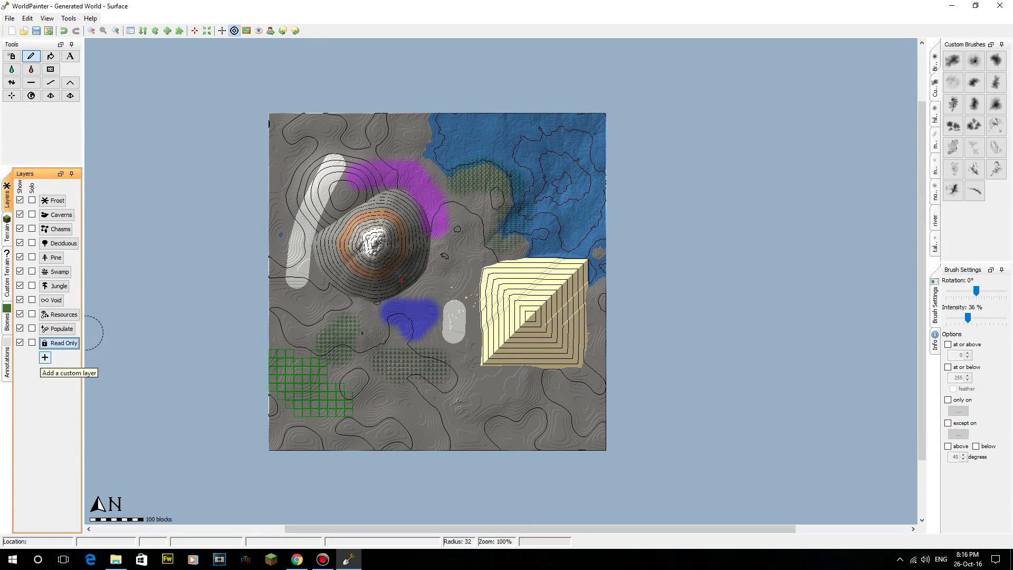
click(45, 357)
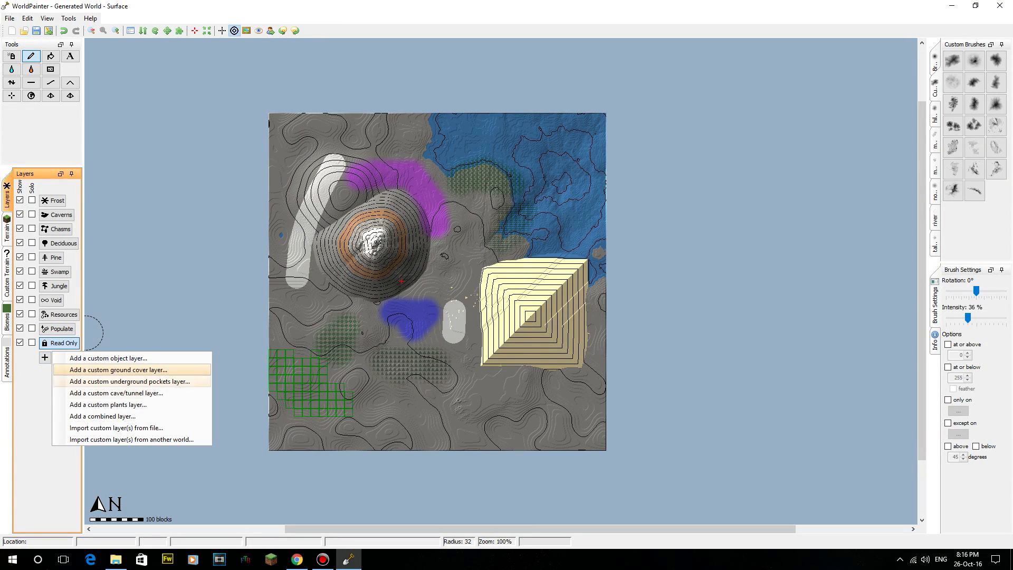
click(44, 357)
Paint a cobblestone patch at the mountain's southwestern foot and a strip of water terrain along the map's northern edge.
click(7, 227)
click(71, 317)
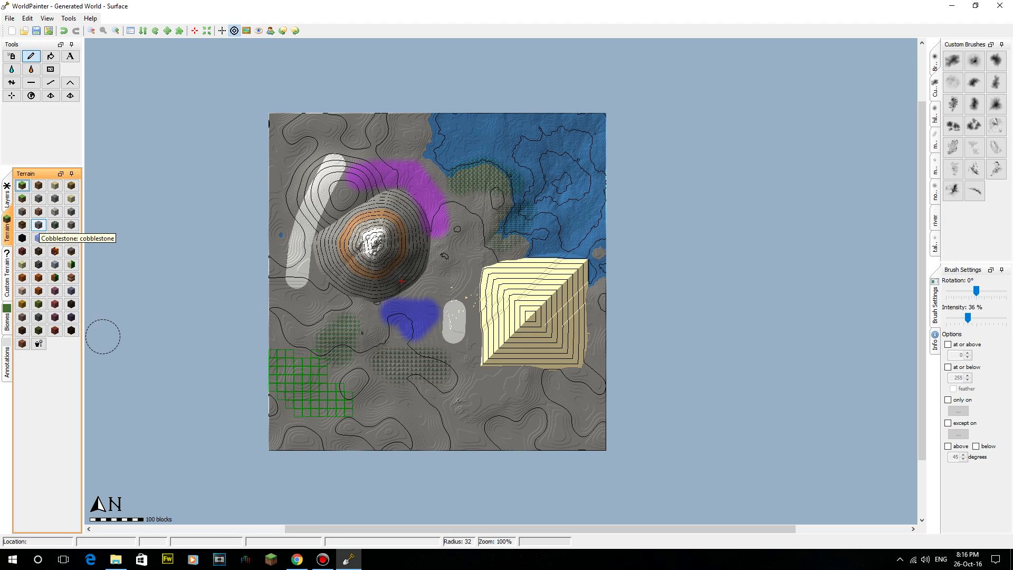
click(39, 225)
mouse_move(337, 282)
mouse_down()
mouse_move(324, 287)
mouse_move(330, 297)
mouse_up()
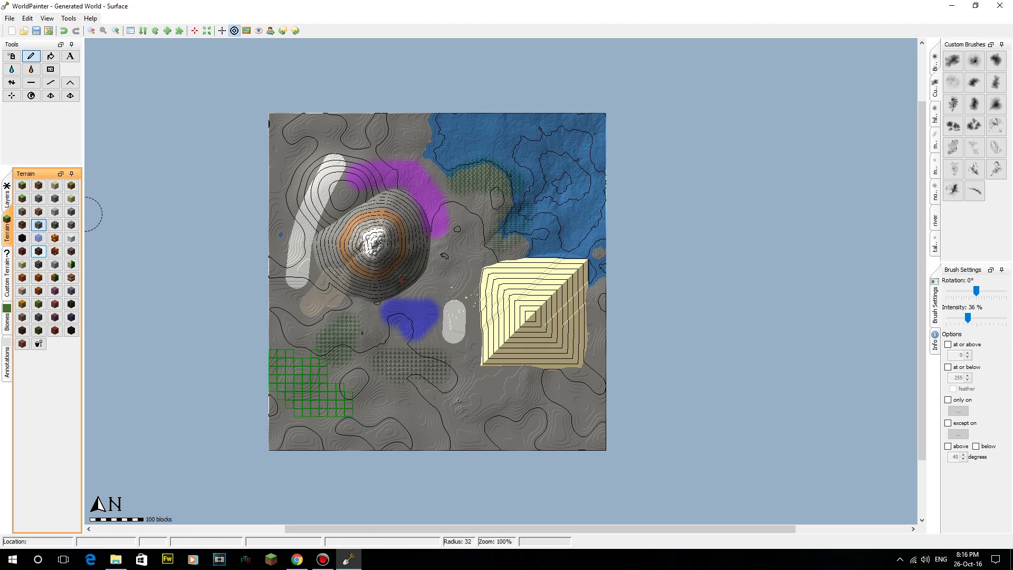
click(39, 238)
click(418, 137)
drag(418, 136, 372, 137)
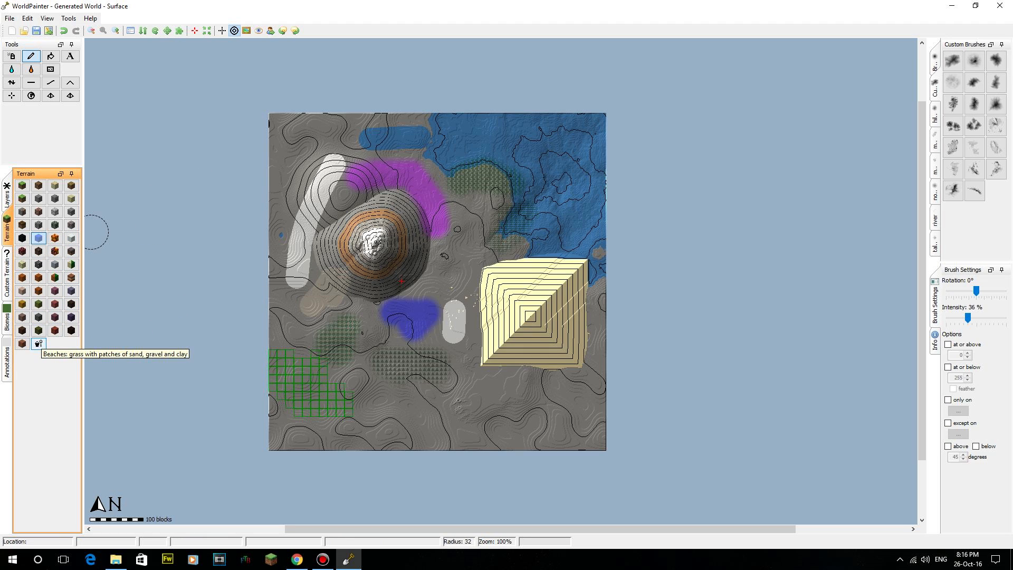
Look over the options for creating or importing a material in the first custom terrain slot.
click(7, 277)
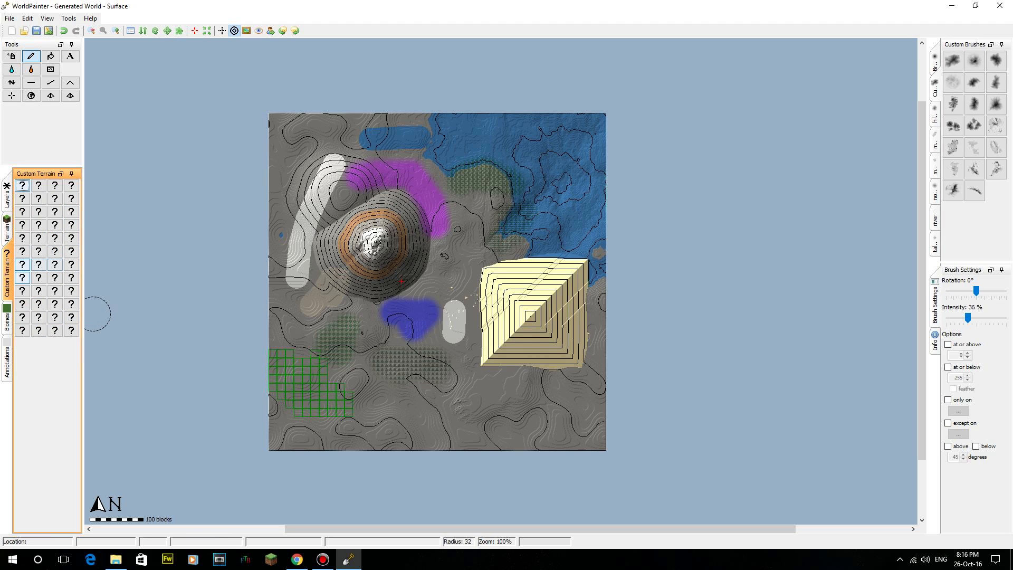
click(23, 185)
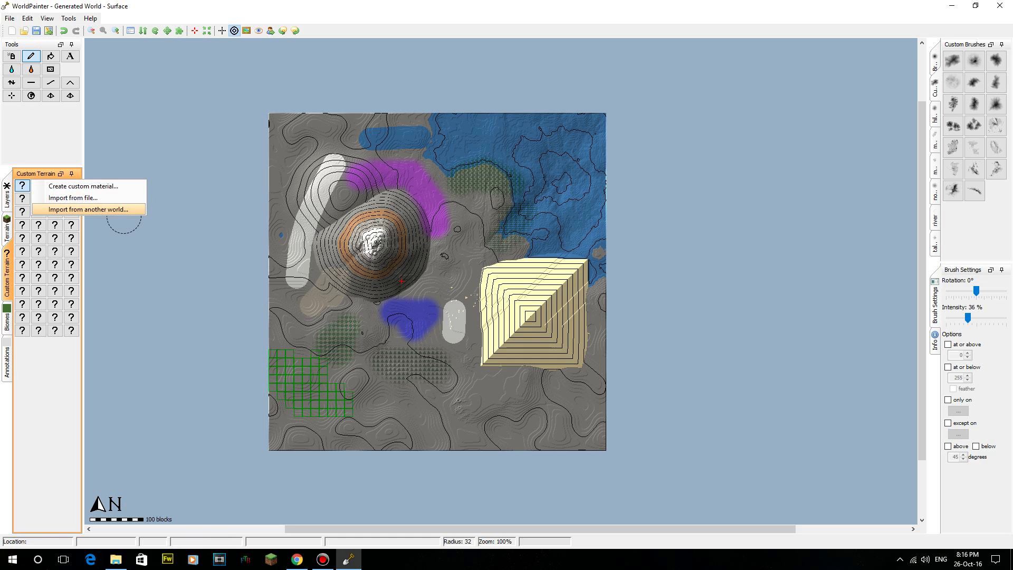
Paint a biome over the mountain and the Extreme Hills biome from the shore down the pyramid's western face.
click(7, 318)
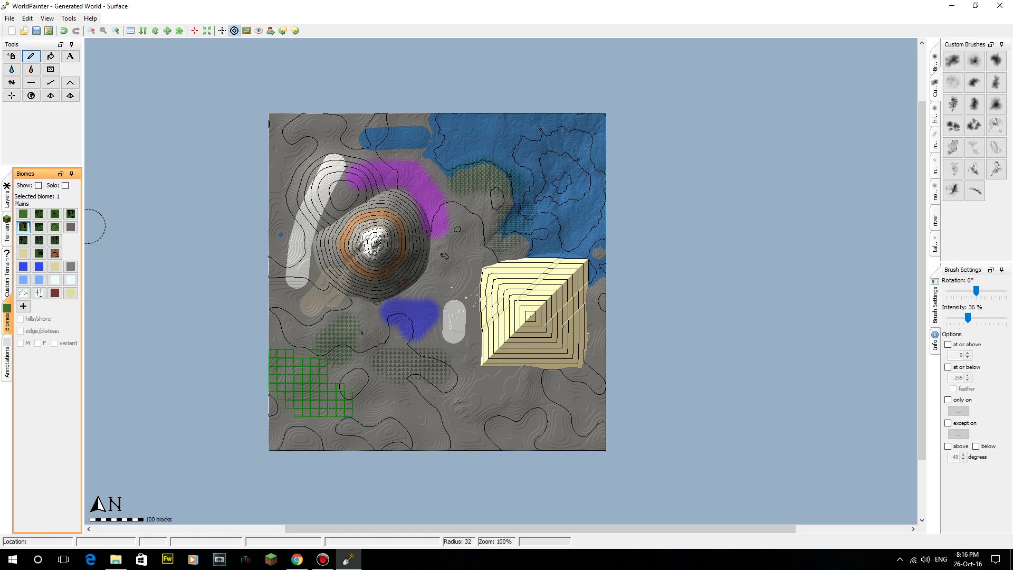
click(23, 227)
drag(352, 271, 347, 224)
click(55, 228)
drag(492, 258, 493, 358)
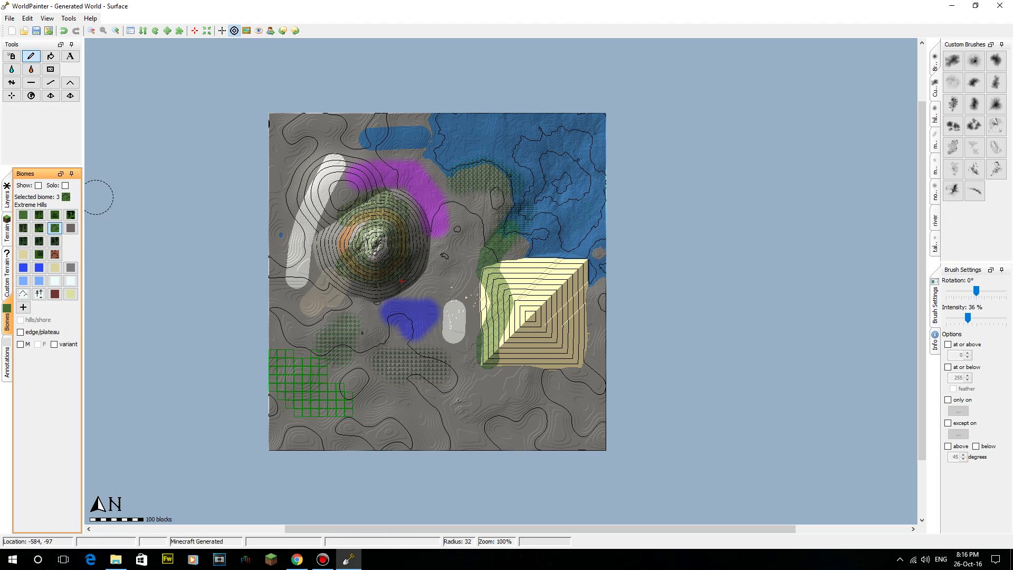
Paint the Desert biome over the whole pyramid and the ground around its base.
click(23, 254)
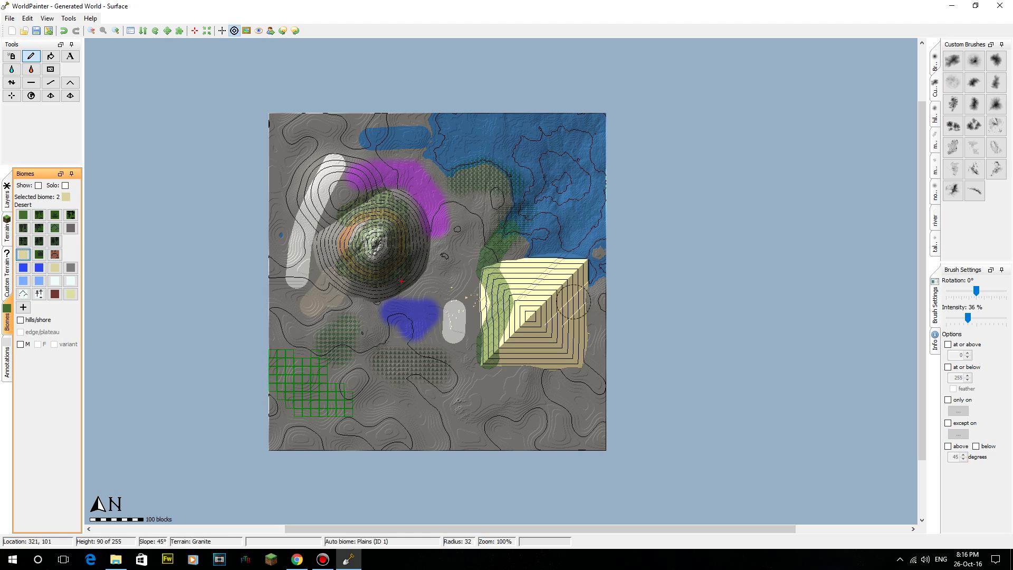
mouse_move(517, 290)
mouse_down()
mouse_move(490, 279)
mouse_move(491, 353)
mouse_move(528, 356)
mouse_move(572, 288)
mouse_up()
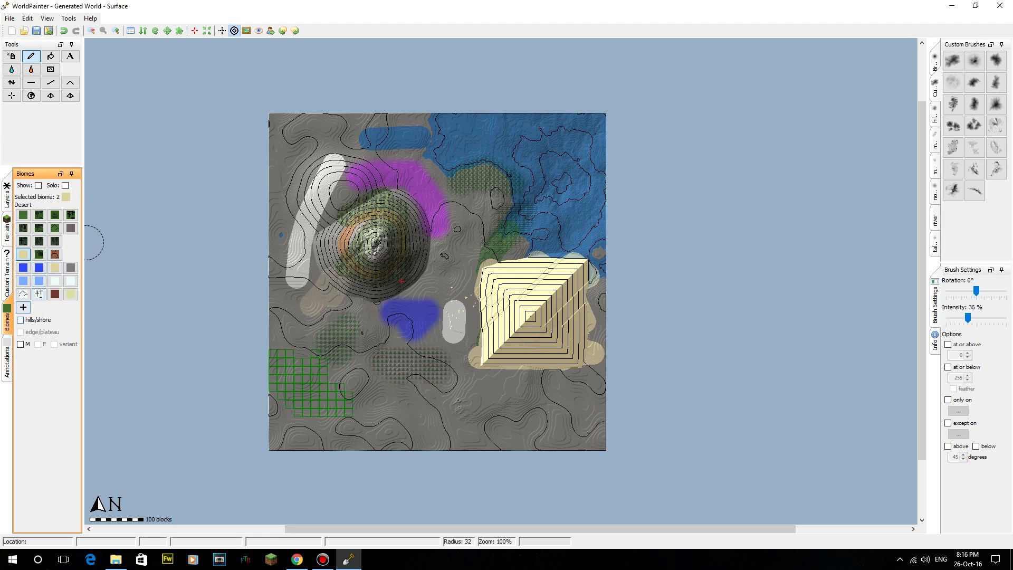
Select the orange annotation colour and prepare a smaller brush of radius 11 at 100% intensity.
click(7, 362)
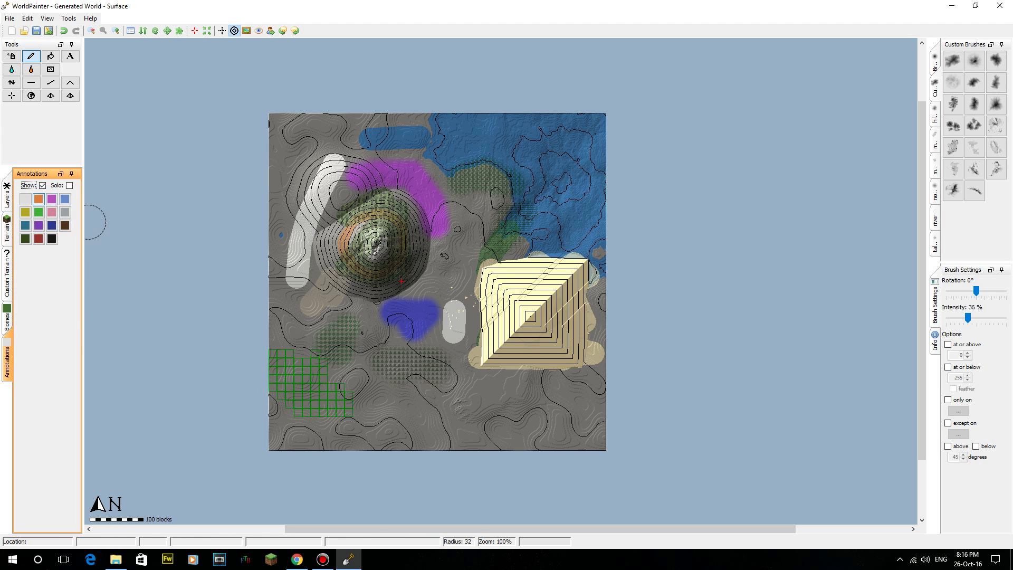
click(39, 199)
middle_drag(417, 391, 386, 300)
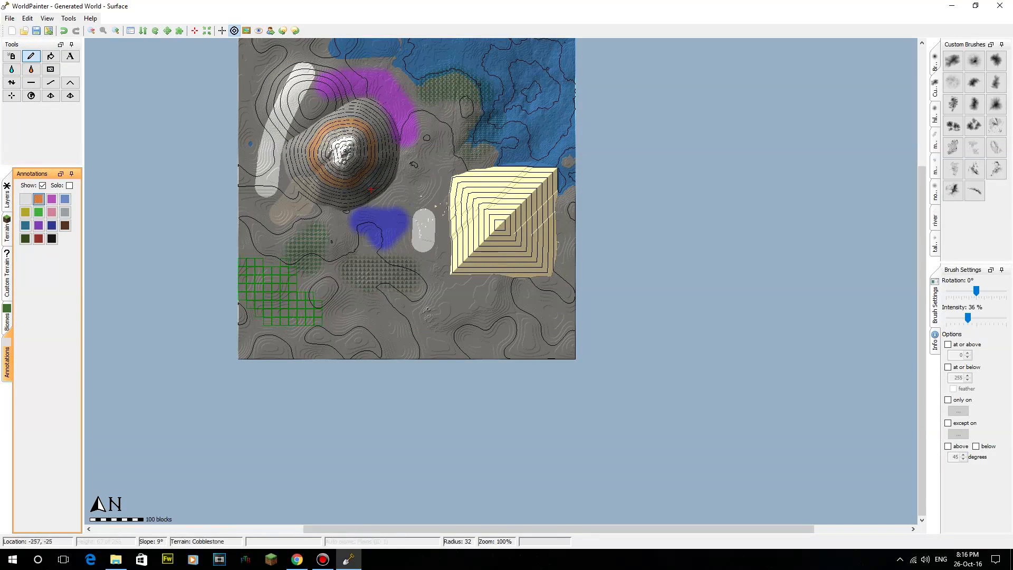
click(116, 30)
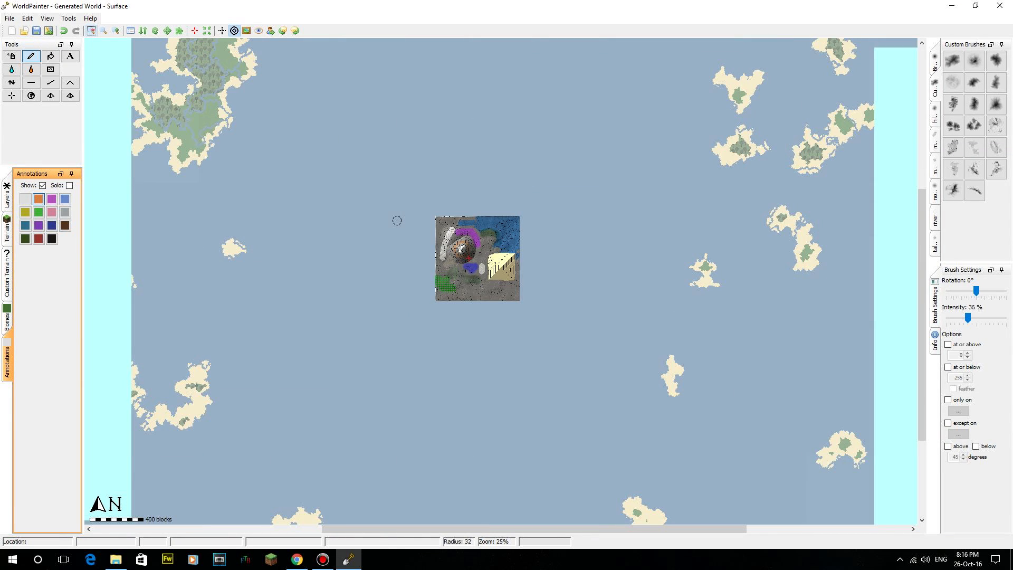
click(116, 30)
click(115, 30)
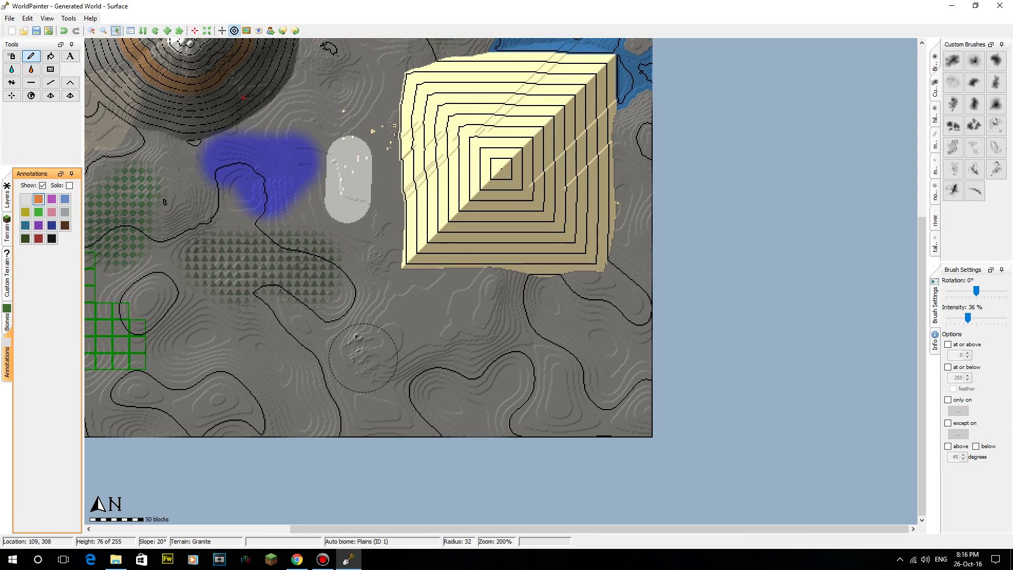
middle_drag(362, 357, 500, 319)
scroll(354, 342, up, 4)
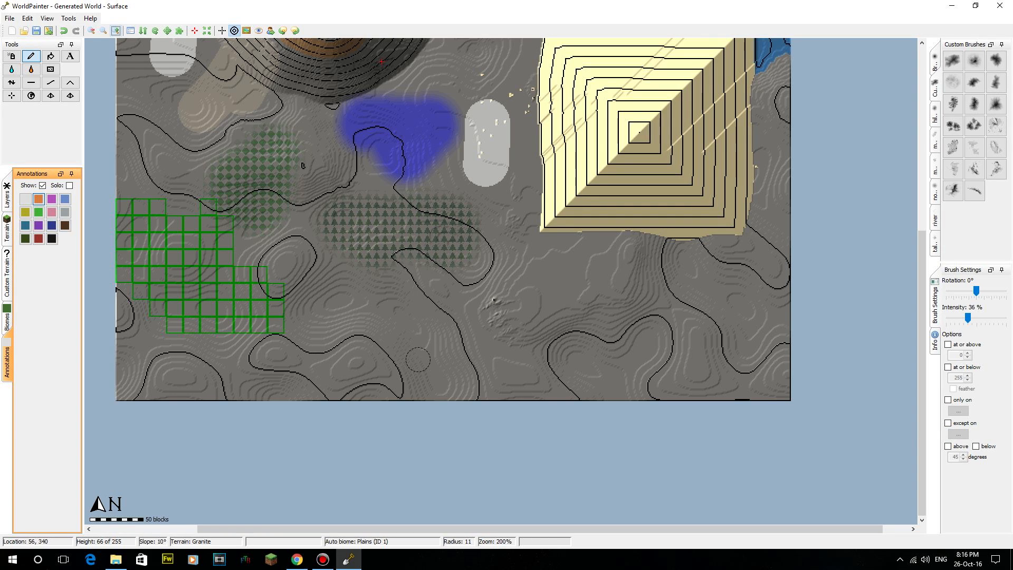
drag(968, 317, 1007, 317)
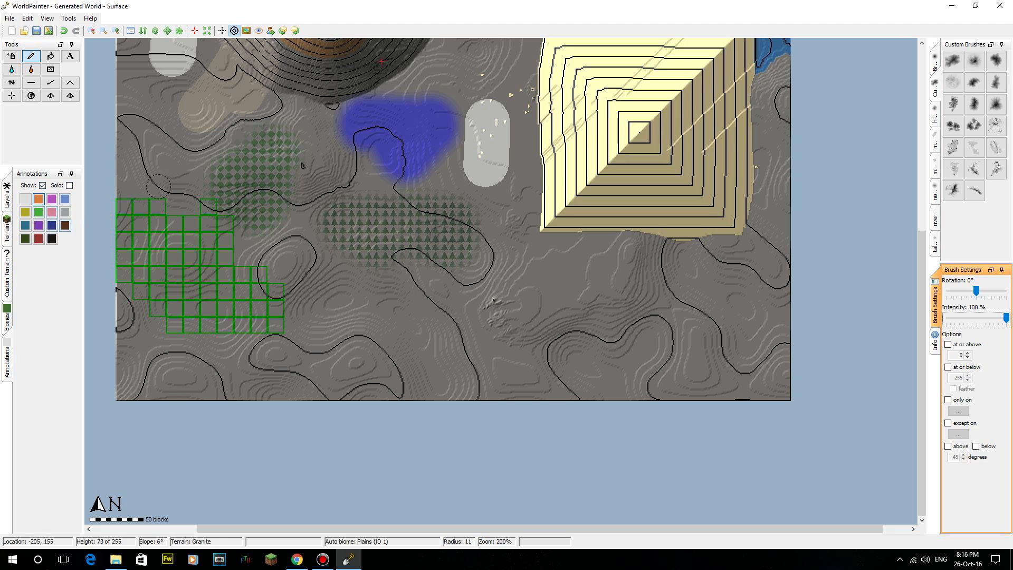
Write HI in orange annotation with the solid square brush near the map's southern edge, east of the green grid area.
click(935, 62)
click(974, 125)
click(974, 147)
click(995, 126)
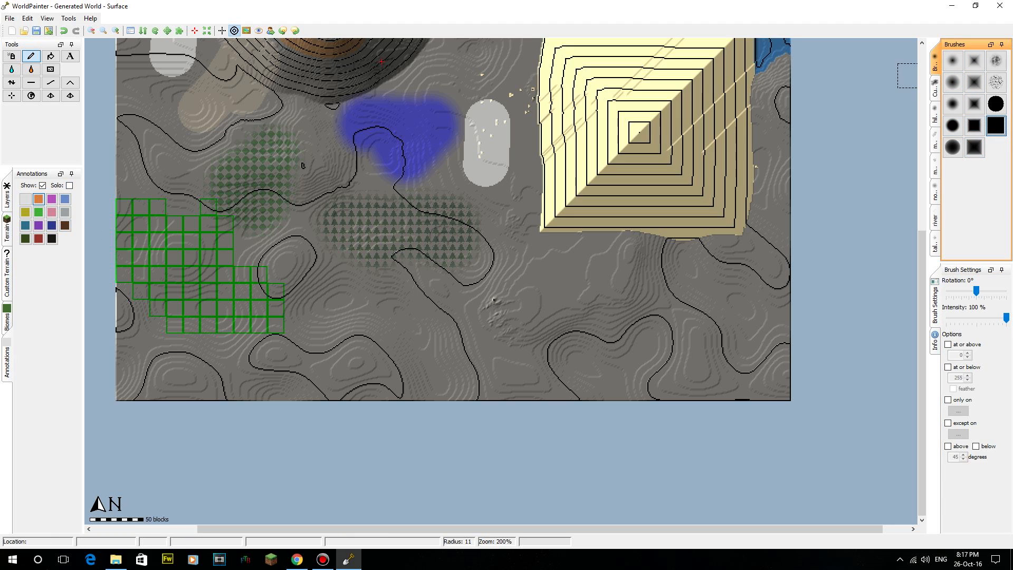
mouse_move(337, 299)
mouse_down()
mouse_move(329, 360)
mouse_move(370, 359)
mouse_move(370, 371)
mouse_up()
drag(407, 301, 406, 367)
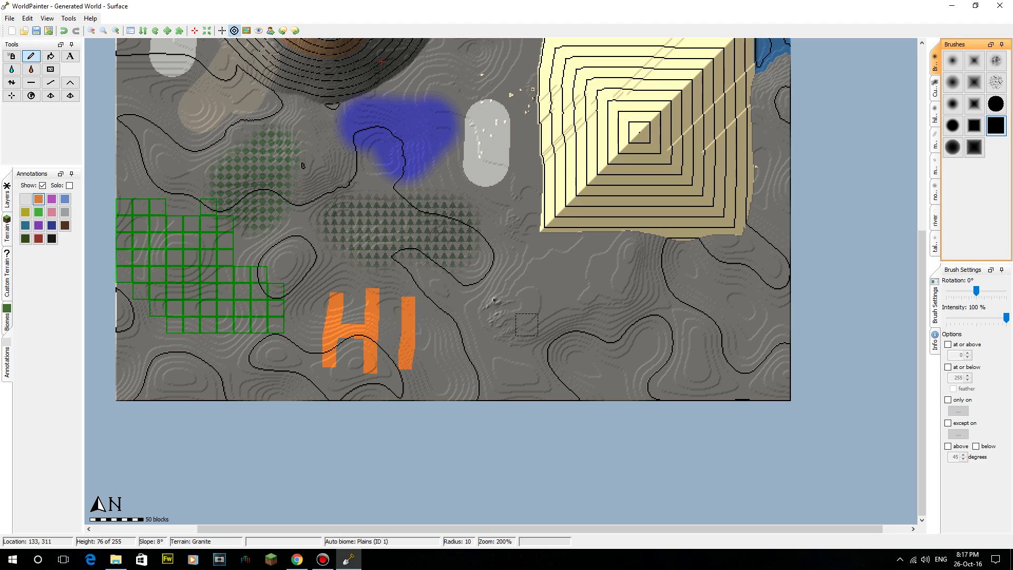
Paint an orange annotation road with a round brush from the map's southern edge past the pyramid to the eastern edge.
click(953, 104)
mouse_move(475, 402)
mouse_down()
mouse_move(529, 355)
mouse_move(750, 272)
mouse_move(795, 241)
mouse_up()
middle_drag(679, 341, 567, 365)
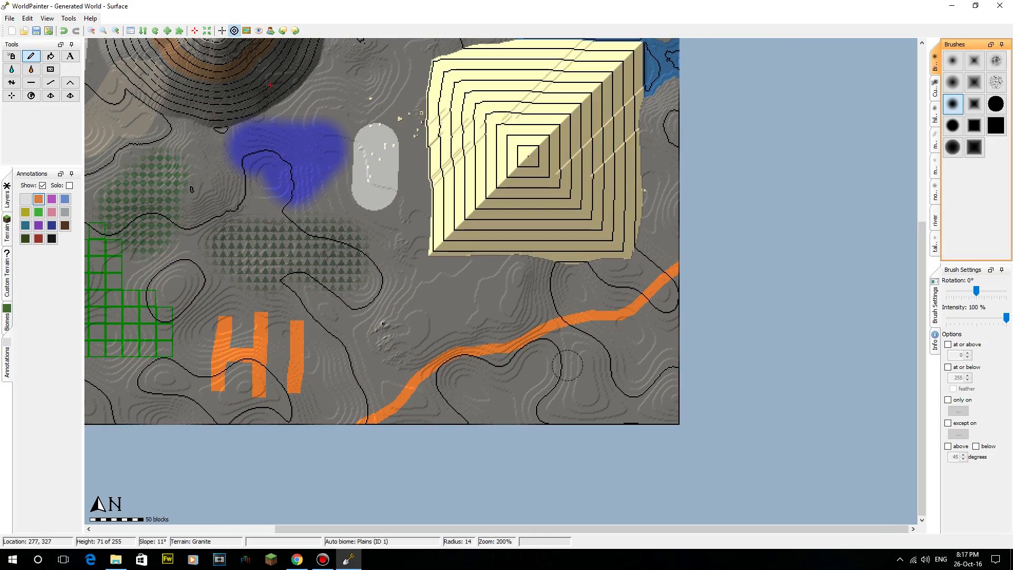
scroll(521, 285, down, 1)
mouse_move(522, 285)
middle_down()
mouse_move(564, 295)
mouse_move(627, 365)
mouse_move(657, 358)
mouse_move(629, 309)
middle_up()
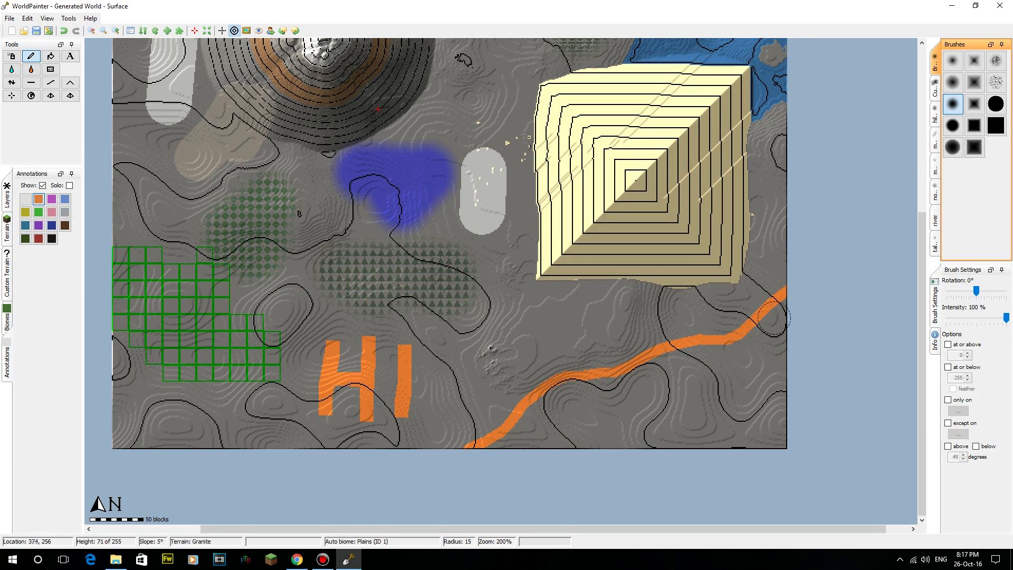
Add an orange annotation branch running southeast from the middle of the road and check it on the whole map.
middle_drag(654, 195, 669, 390)
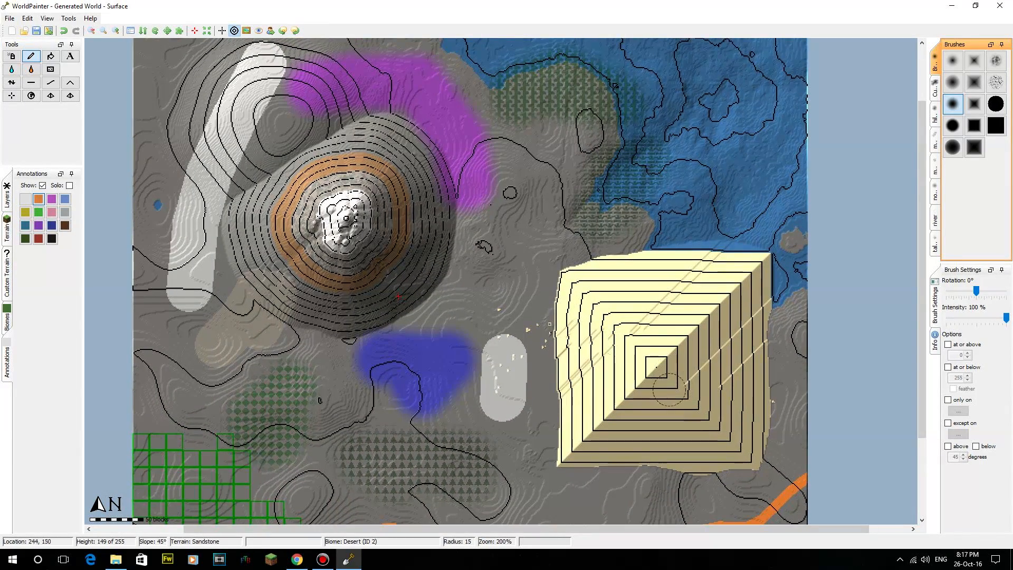
middle_drag(528, 386, 415, 237)
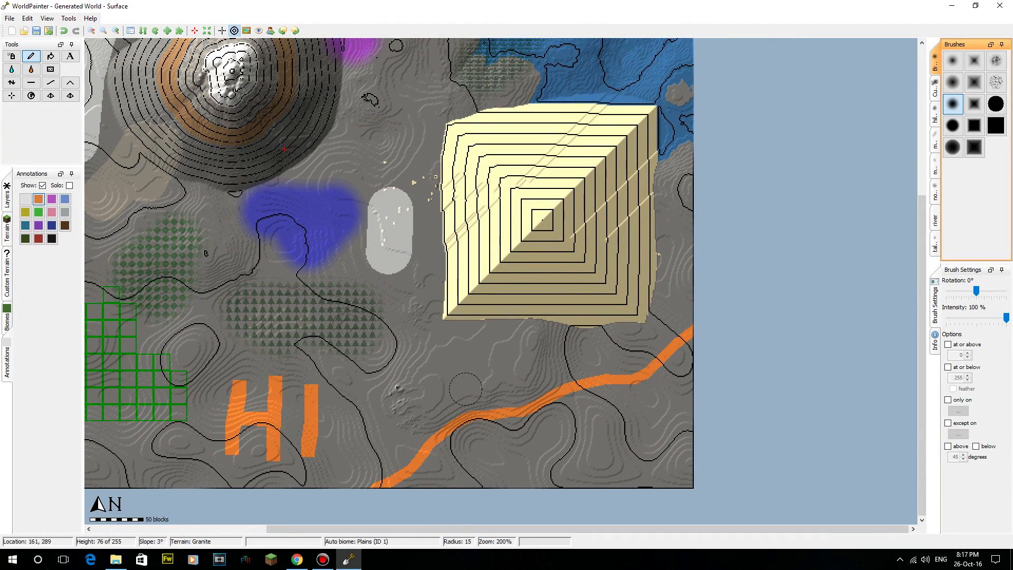
middle_drag(443, 383, 538, 386)
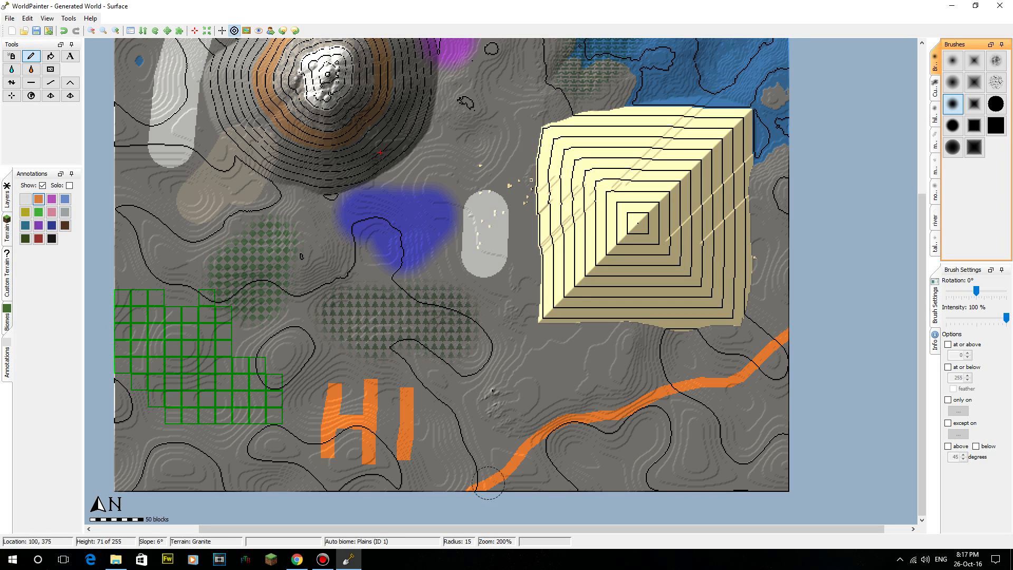
drag(625, 424, 703, 502)
middle_drag(482, 242, 489, 343)
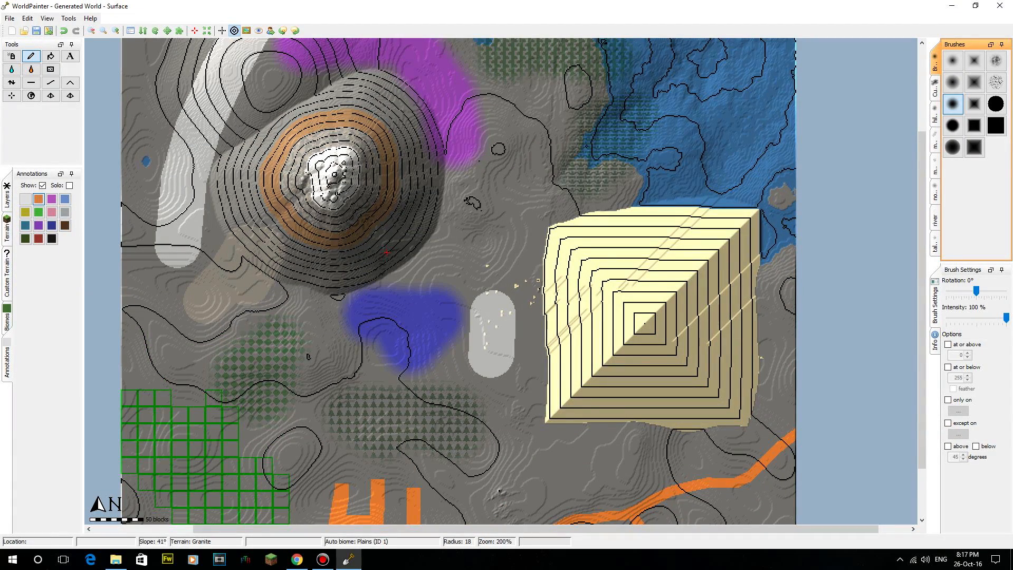
click(92, 30)
click(92, 31)
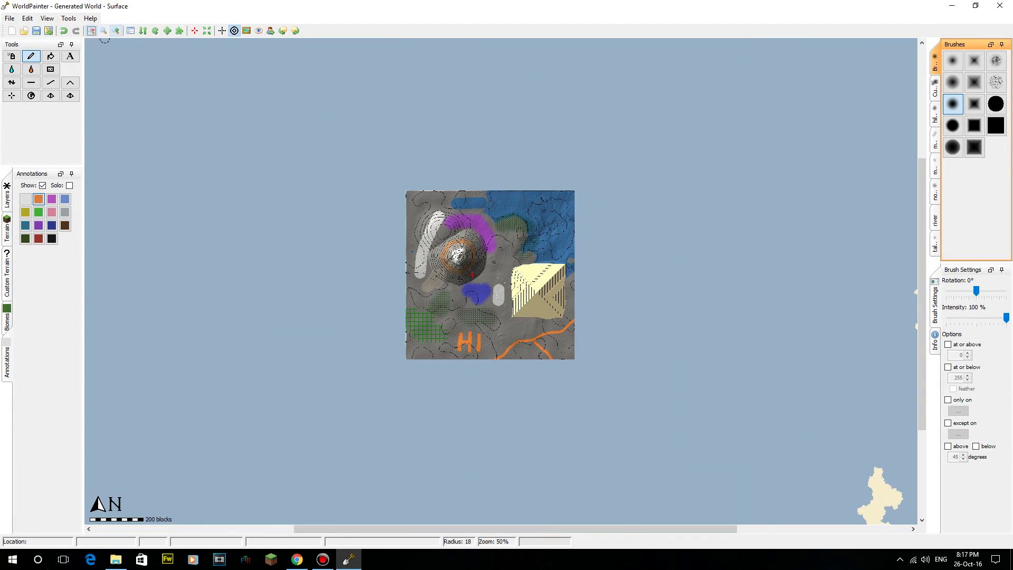
click(115, 30)
click(116, 30)
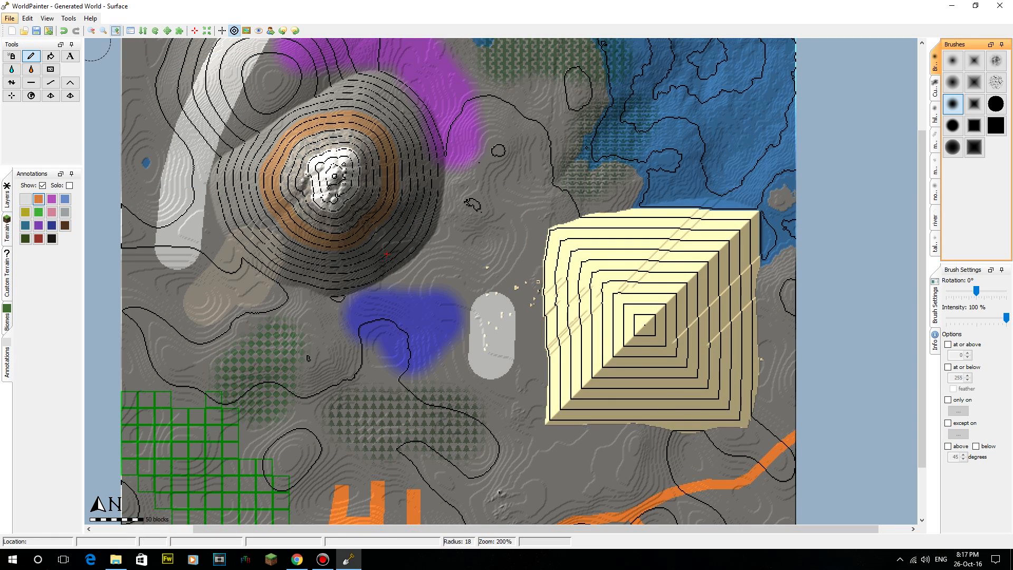
Start an export as a new Minecraft map to D:\.minecraft\saves and name the world YTPleaseKillMe.
click(10, 18)
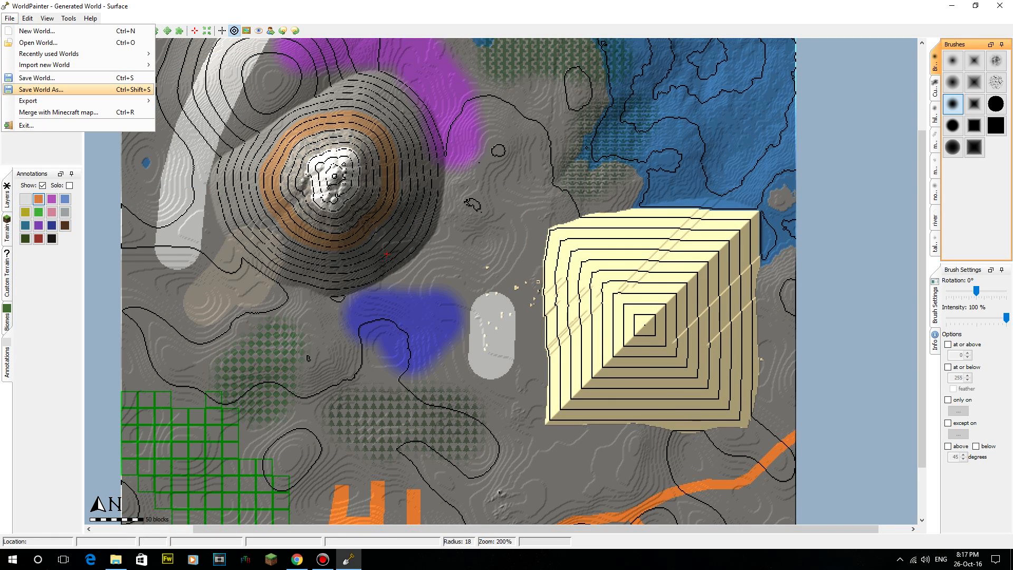
mouse_move(53, 100)
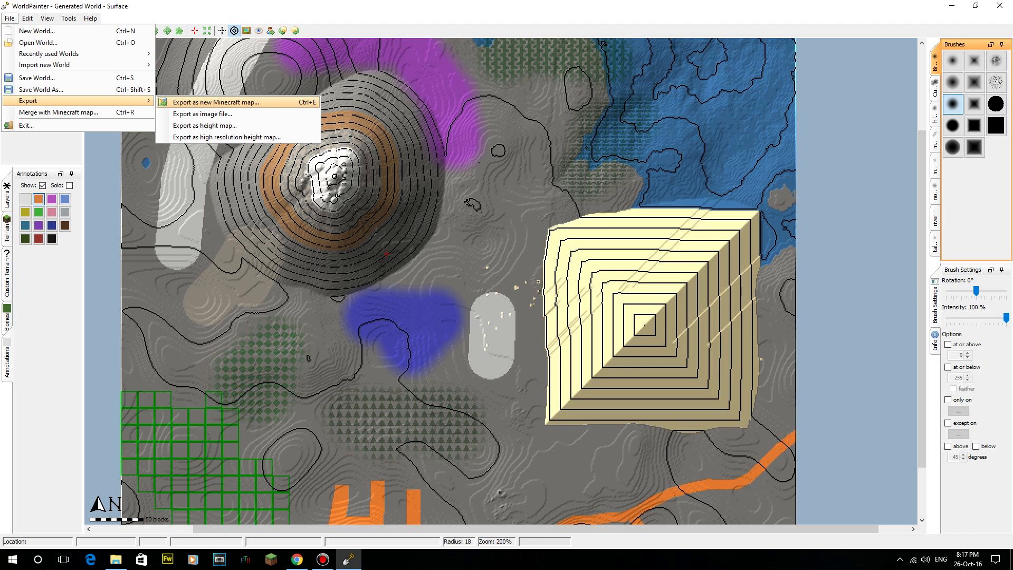
click(215, 102)
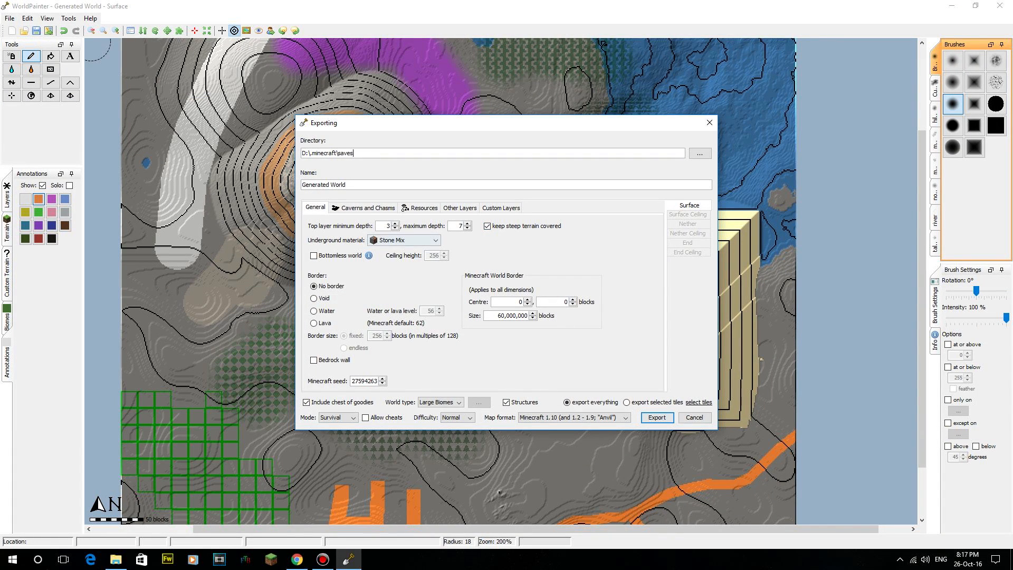
drag(307, 153, 353, 153)
click(353, 153)
drag(312, 153, 353, 152)
click(353, 153)
key(ctrl+a)
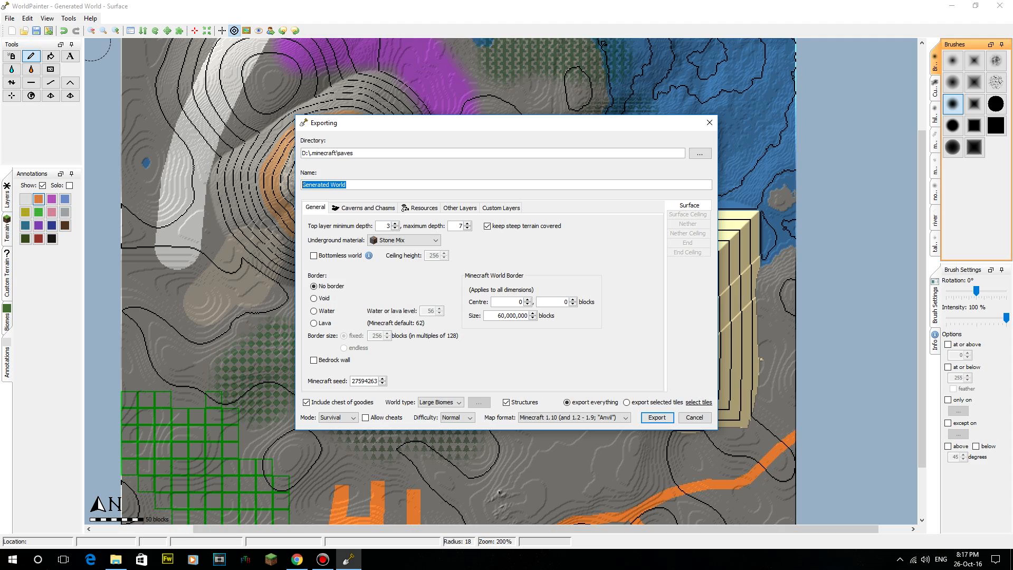
text(W)
Select only the two tiles at the map's southeastern corner for export and try exporting them.
click(698, 402)
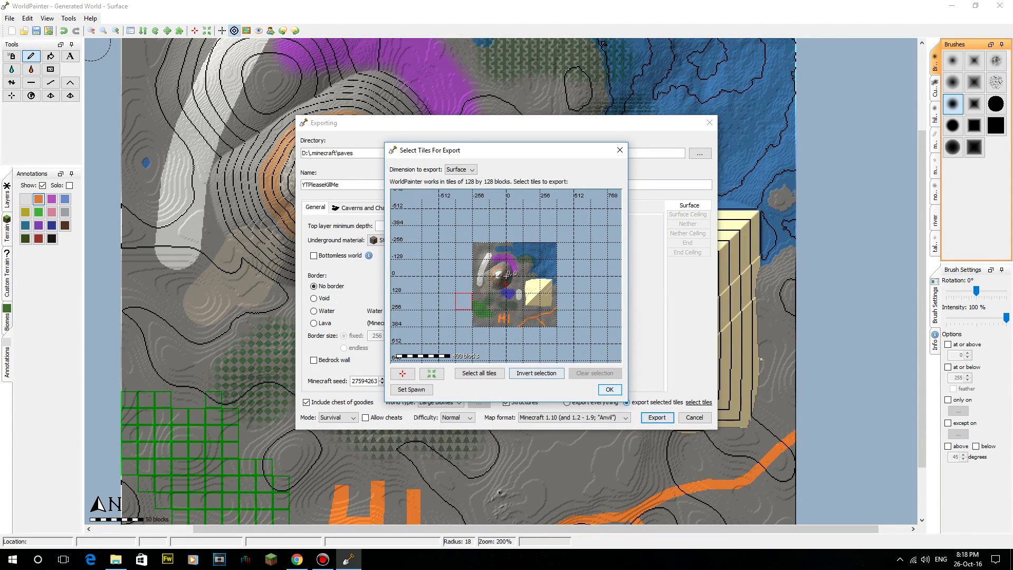
click(548, 318)
click(530, 318)
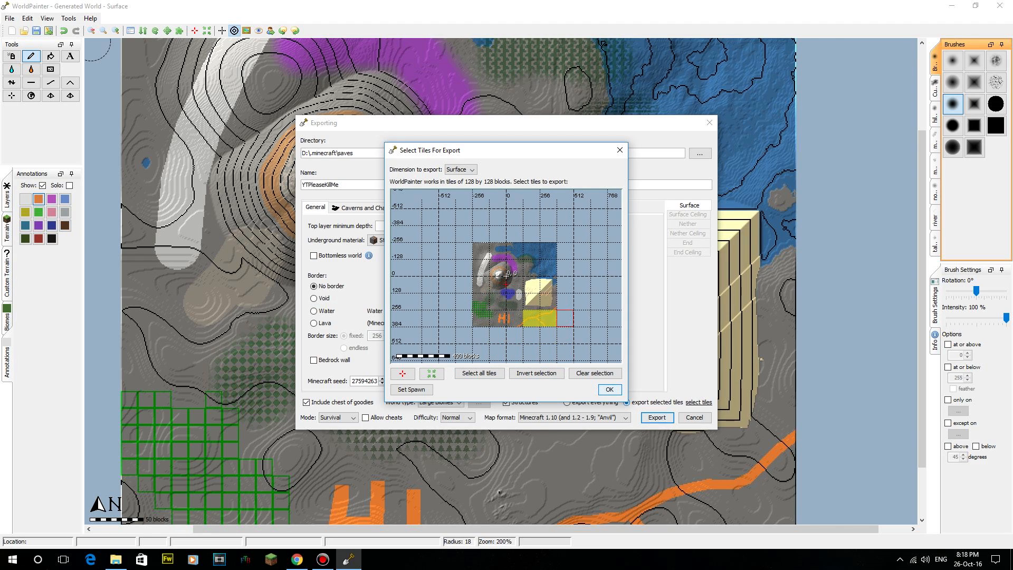
click(608, 389)
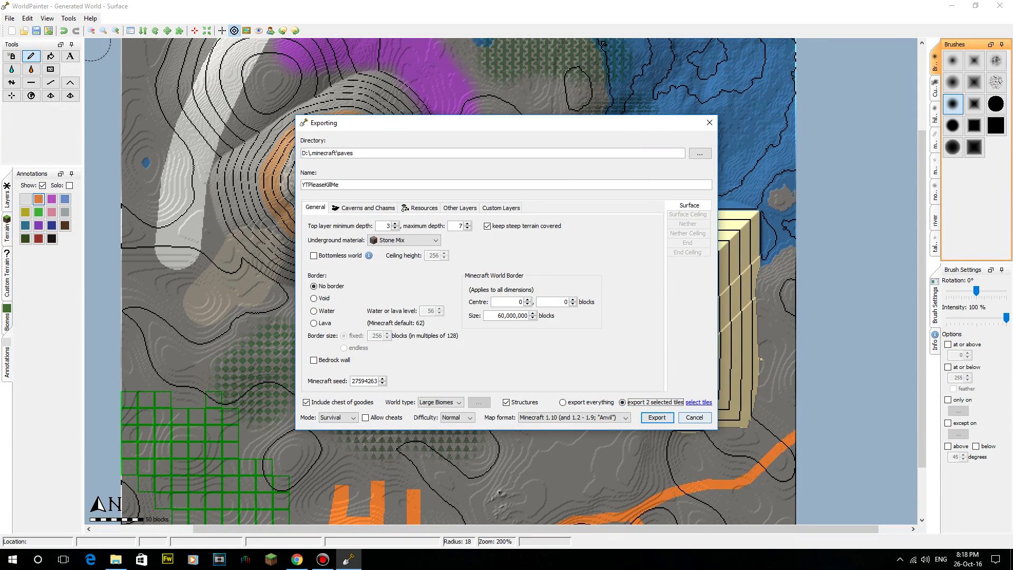
key(Return)
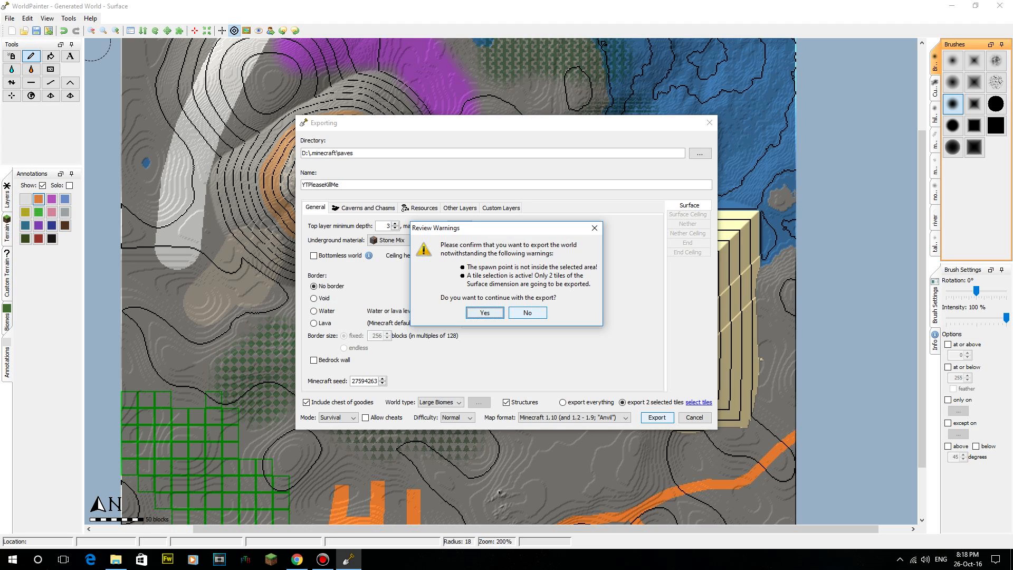
key(Return)
Select all Surface tiles for export and set the export to include everything.
click(698, 402)
scroll(565, 319, up, 1)
middle_drag(523, 326, 452, 241)
scroll(505, 274, down, 2)
middle_drag(518, 276, 486, 258)
click(479, 373)
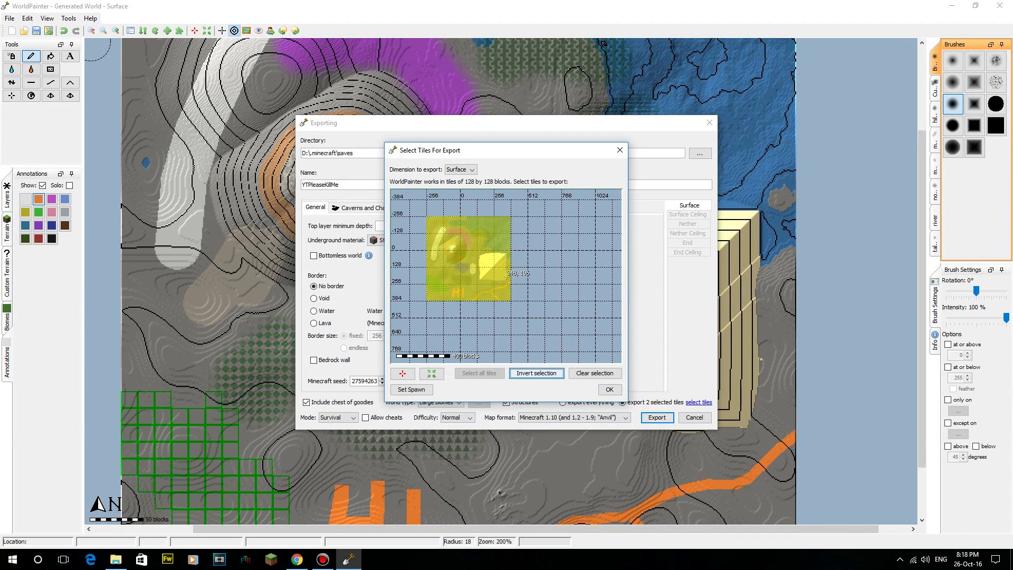
click(610, 390)
click(560, 402)
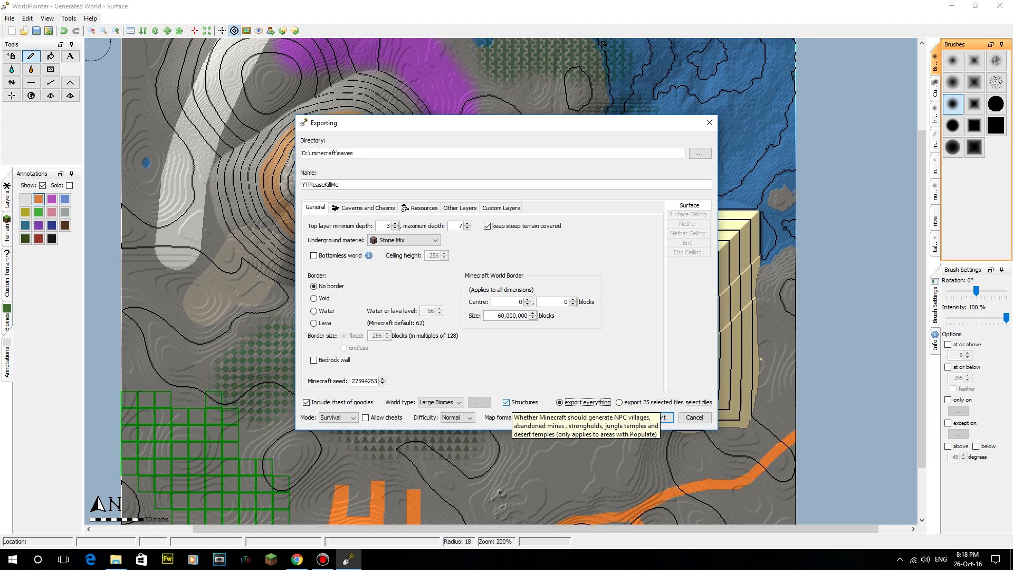
Turn off structures, set the difficulty to Peaceful and allow cheats for the exported world.
click(506, 402)
click(457, 418)
click(454, 427)
key(shift+Tab)
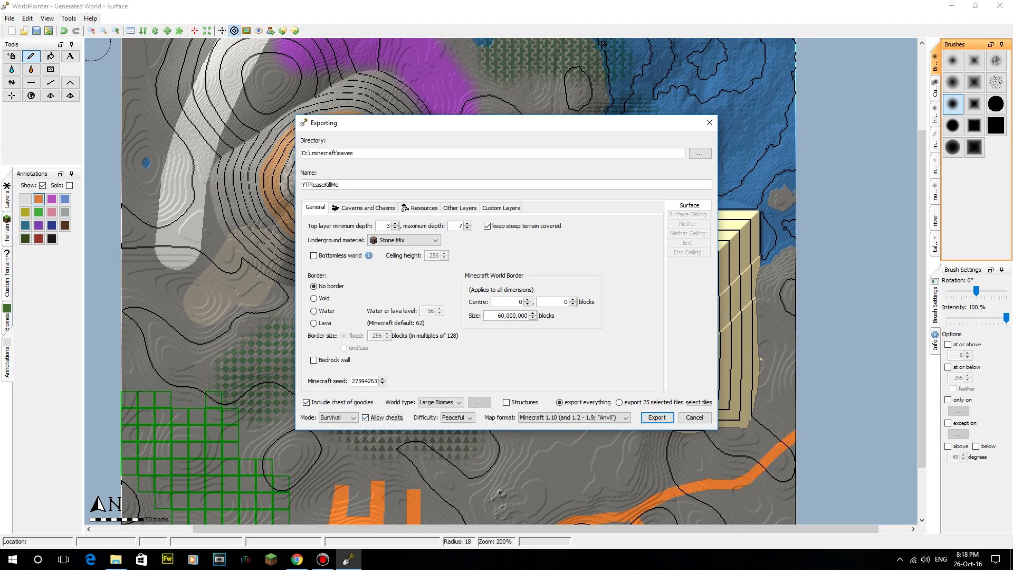
Set the exported world's game mode to Creative and leave out the chest of goodies.
click(338, 418)
click(333, 435)
click(338, 417)
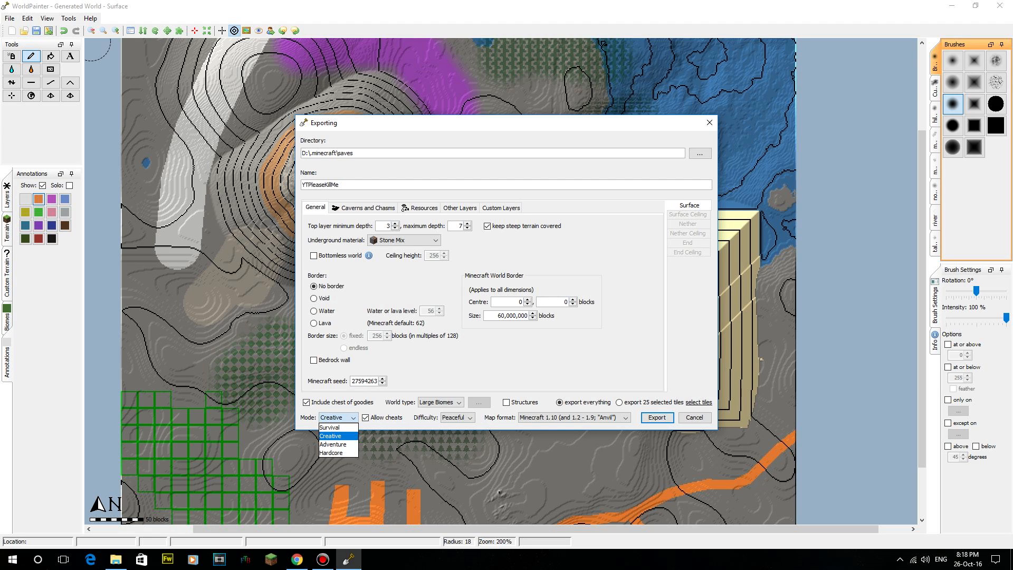
click(332, 435)
click(306, 402)
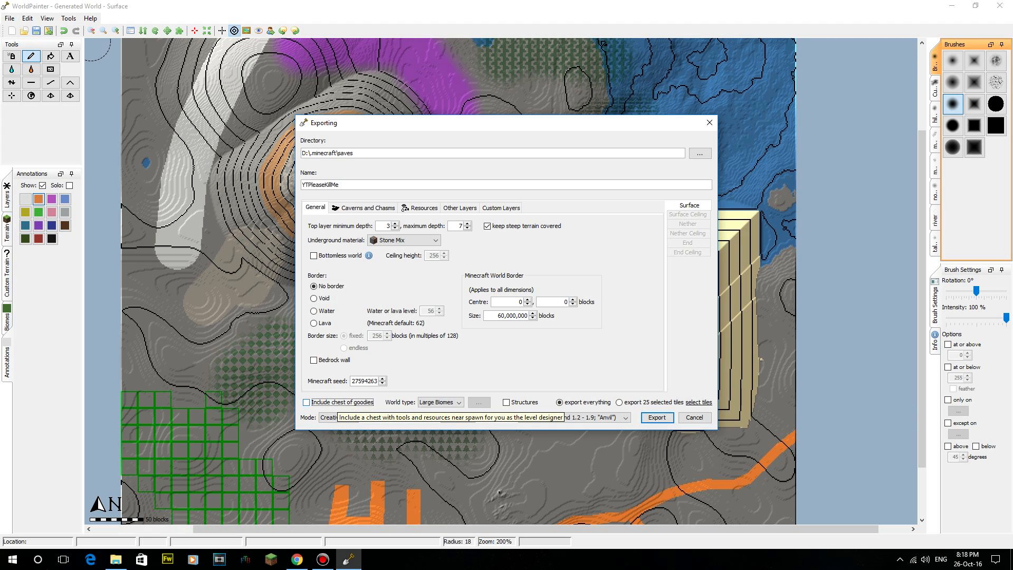
Try another world type for the export and switch back to Large Biomes.
click(440, 402)
click(433, 411)
click(441, 402)
click(438, 429)
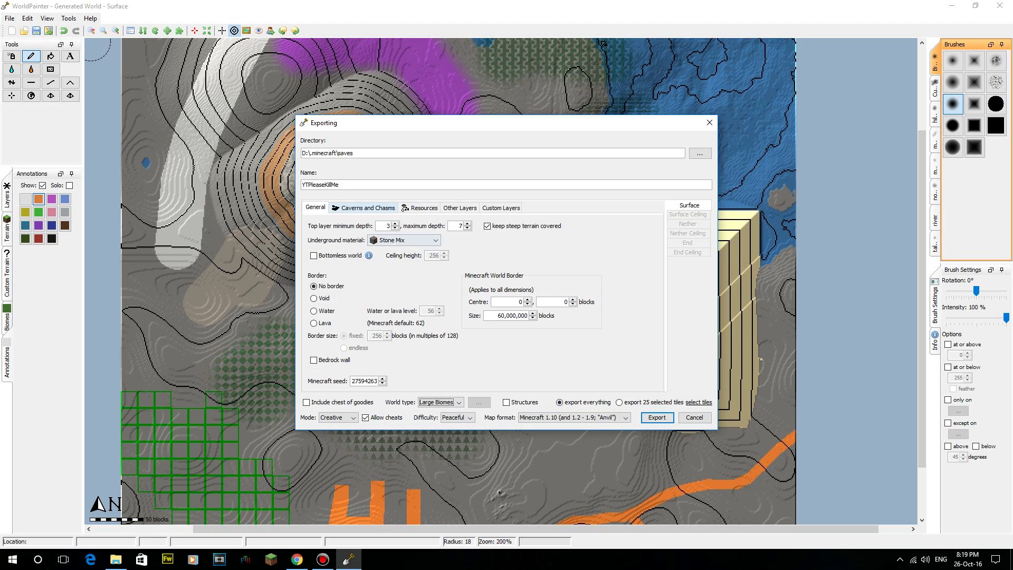
Look over the export's resources, other layers and custom layers settings, and return to the general settings.
click(420, 207)
click(459, 207)
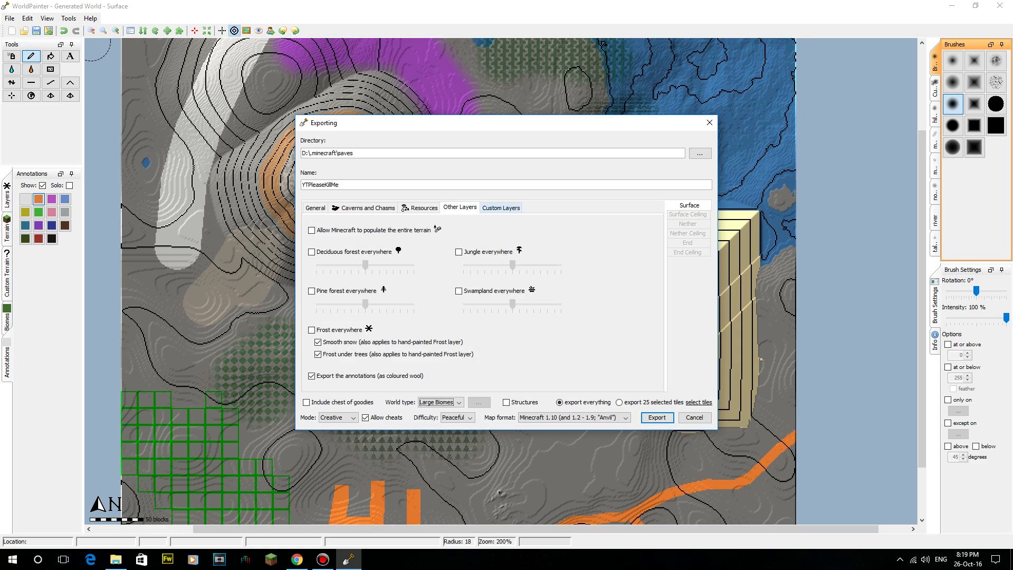
click(500, 207)
click(315, 208)
click(501, 207)
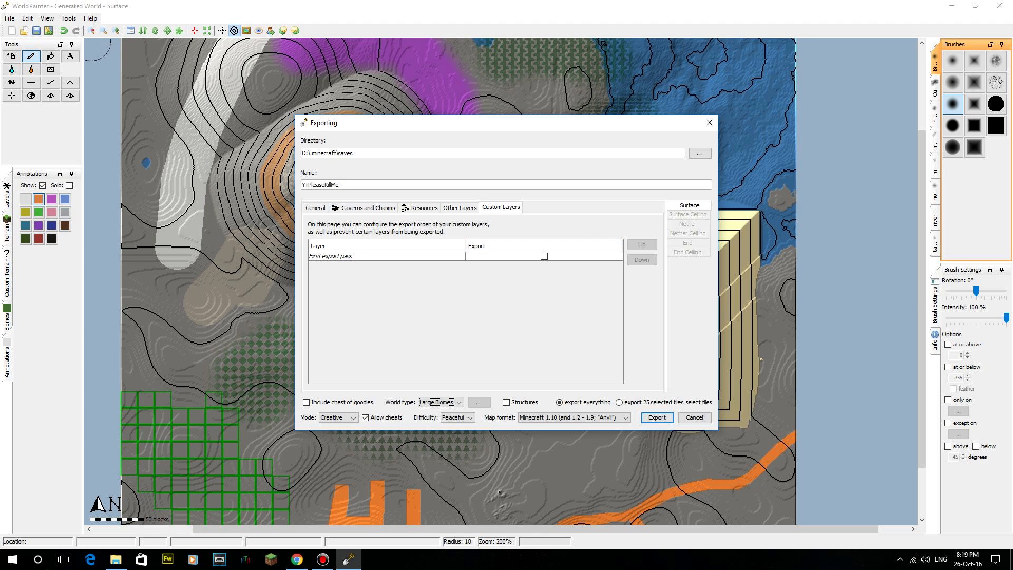
click(315, 207)
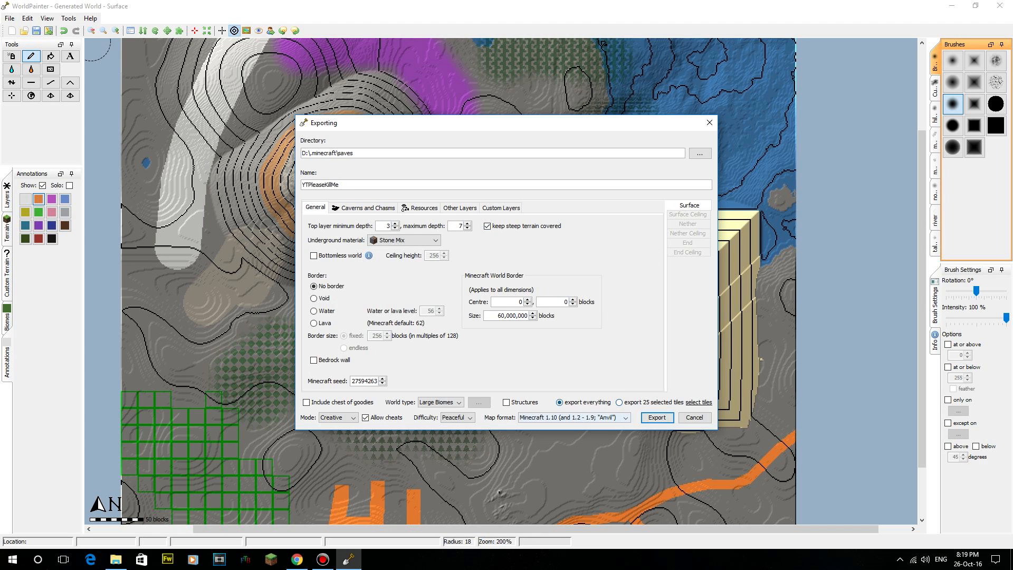
Export the world as YTPleaseKillMe with the chosen settings and dismiss the export report.
key(Return)
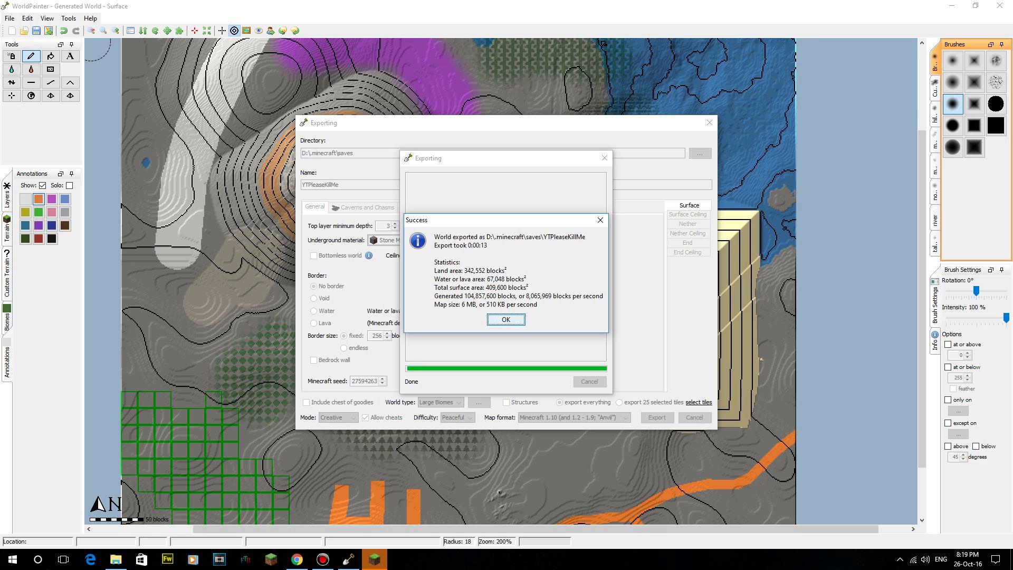
key(Return)
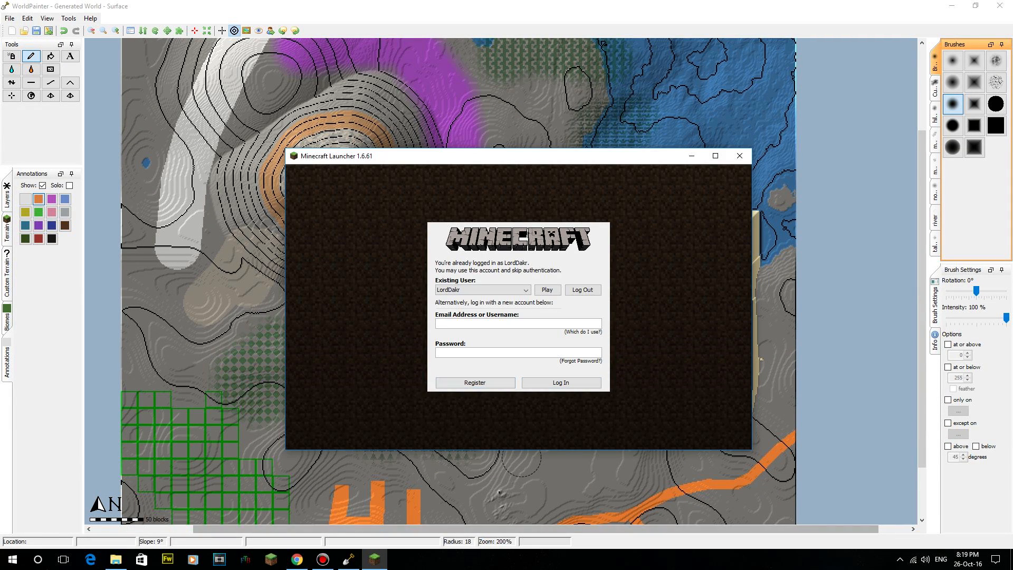
Switch to Minecraft through its launcher and open the exported YTPleaseKillMe world in singleplayer.
click(547, 289)
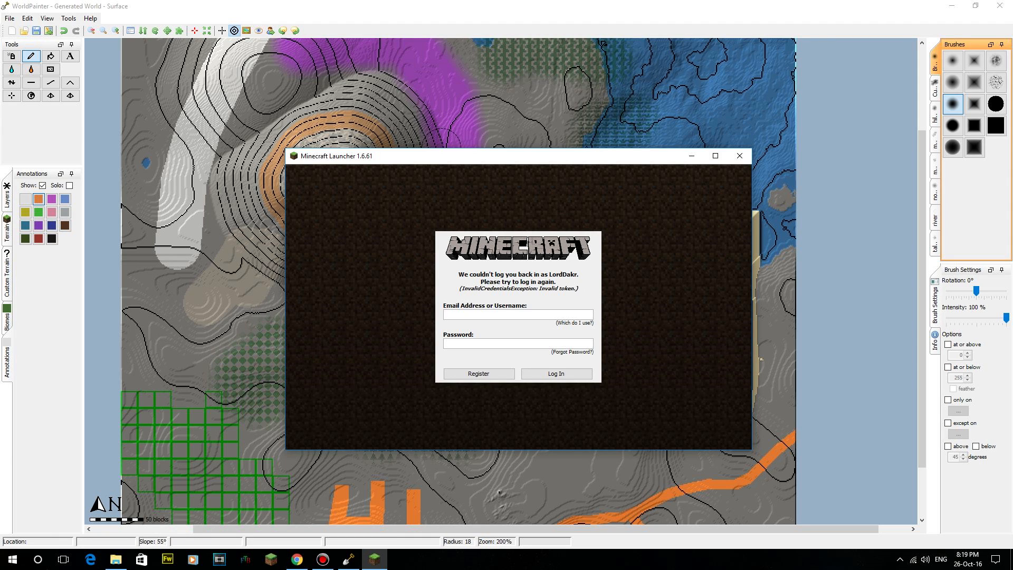
drag(442, 156, 0, 156)
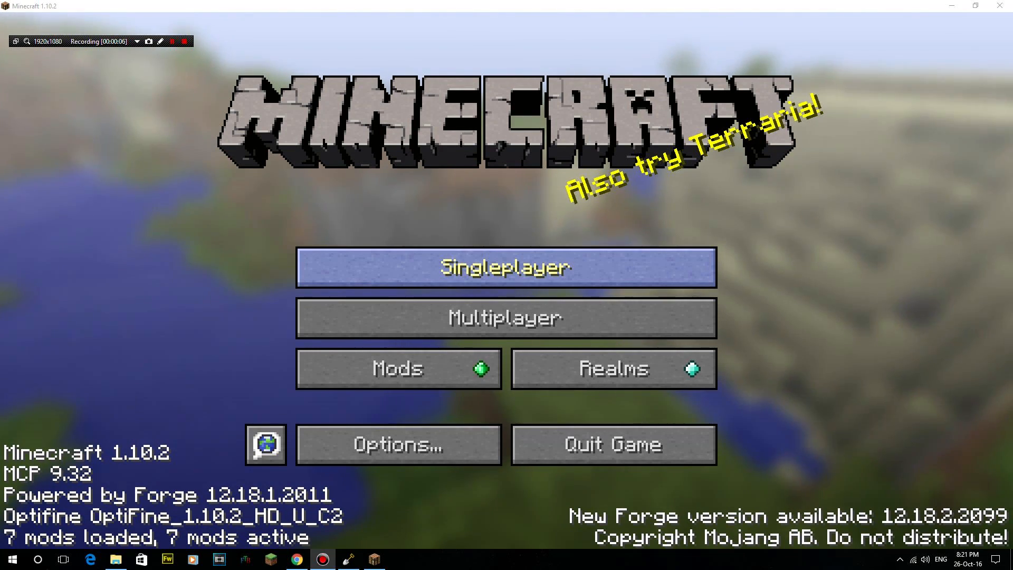
click(507, 267)
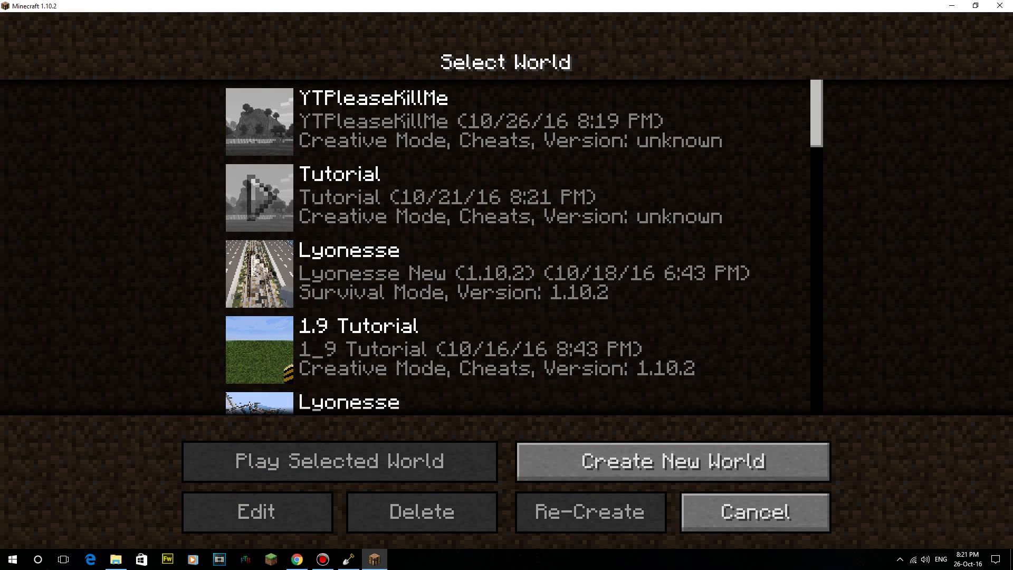
click(475, 122)
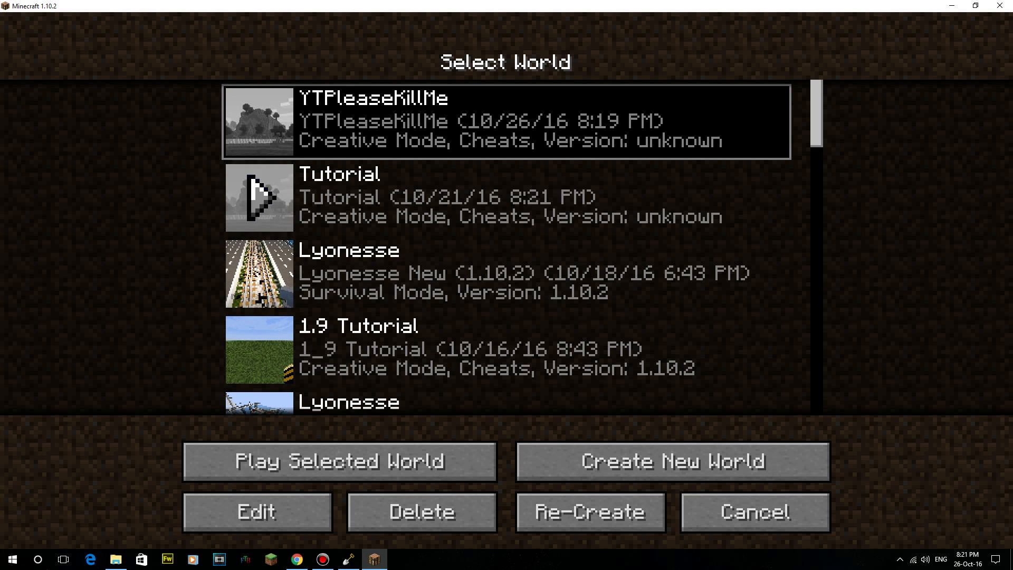
mouse_move(259, 122)
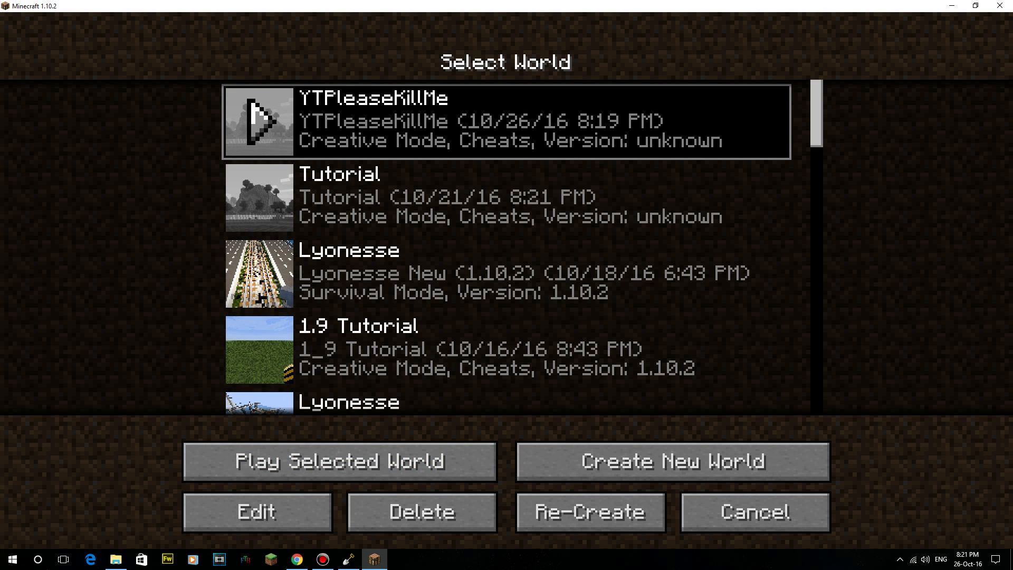
click(340, 461)
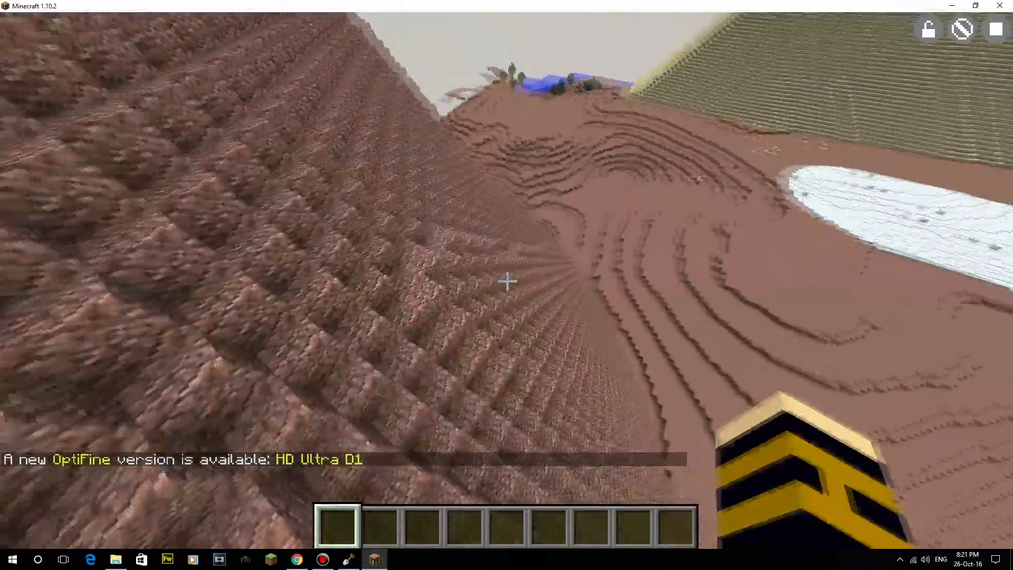
Hide the game interface and look over the large mountain, the surrounding granite terrain and the snow patch.
key(F1)
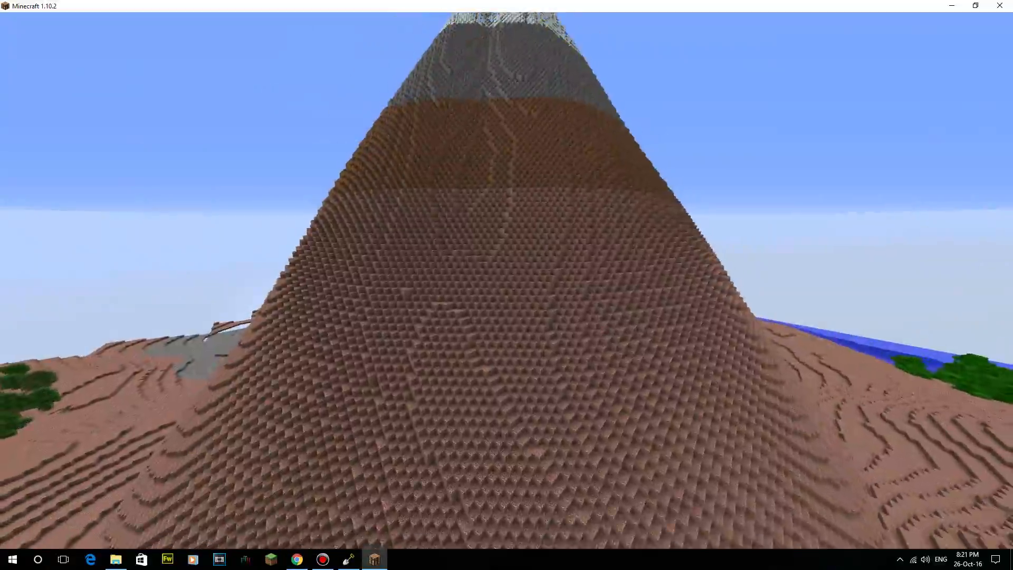
key(s)
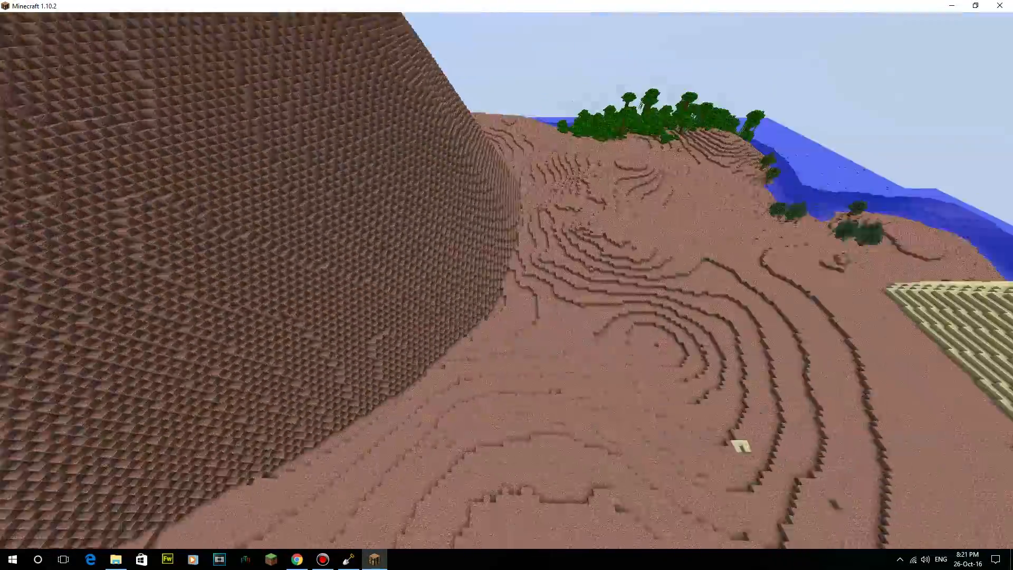
key(w)
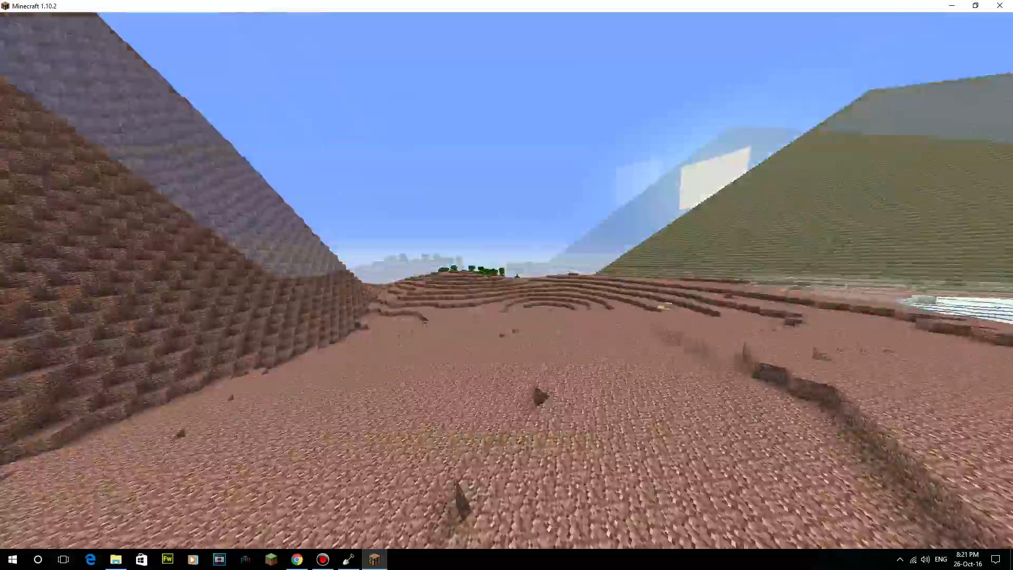
key(w)
key(w)
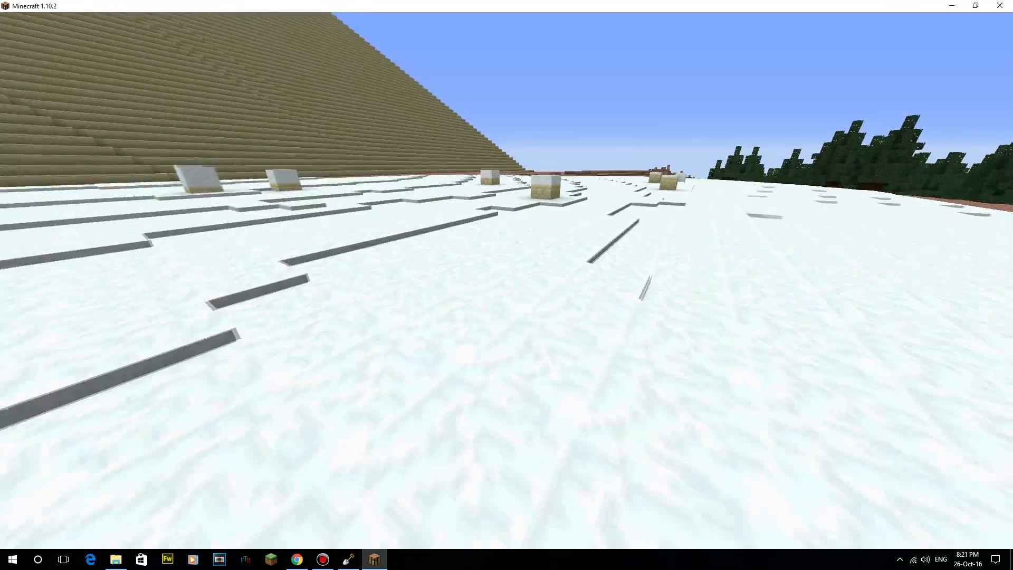
Restore the interface, show the debug information to compare the biomes on and beside the snow patch, and hide it again.
key(F1)
key(F3)
key(w)
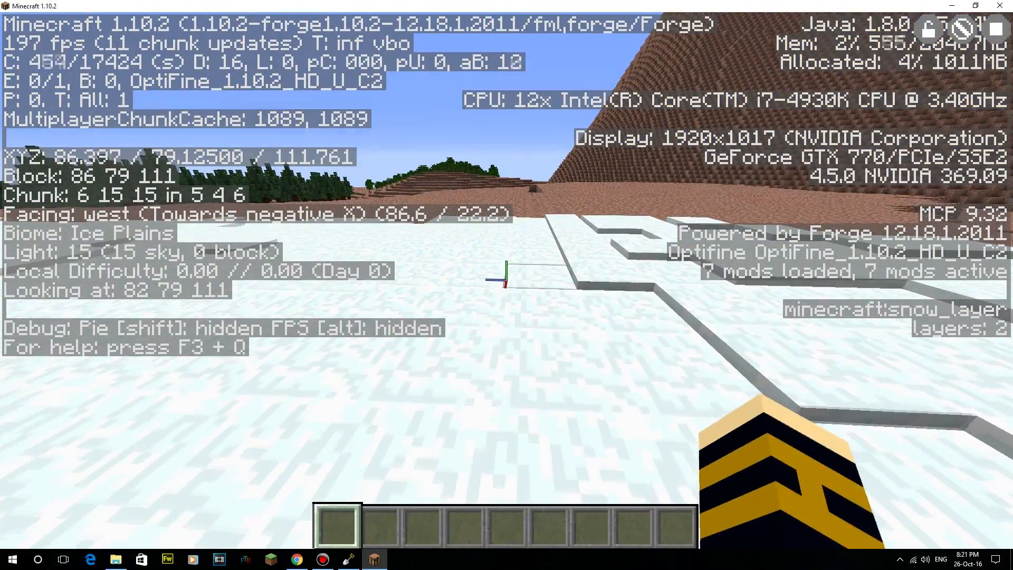
key(w)
key(w)
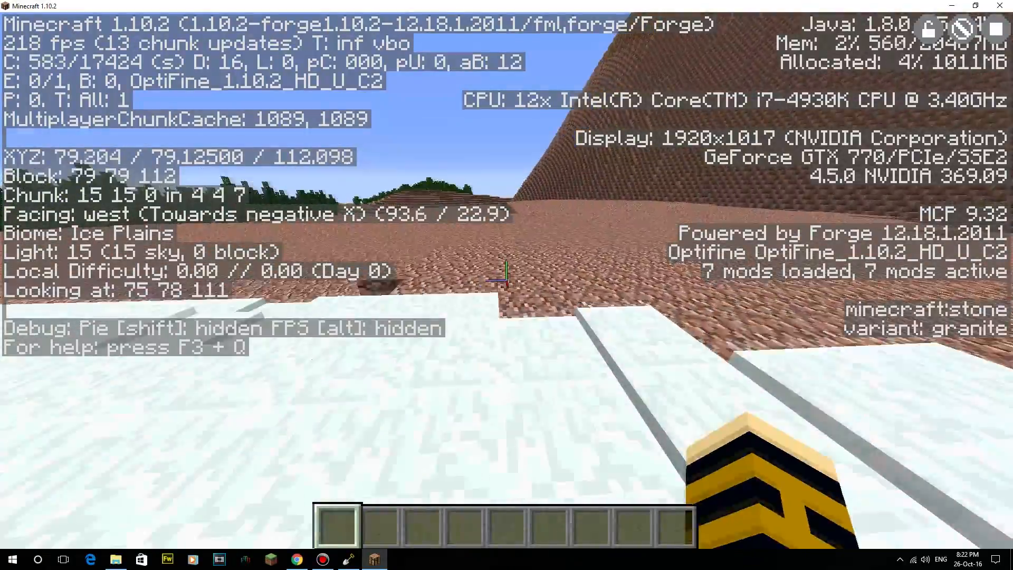
key(w)
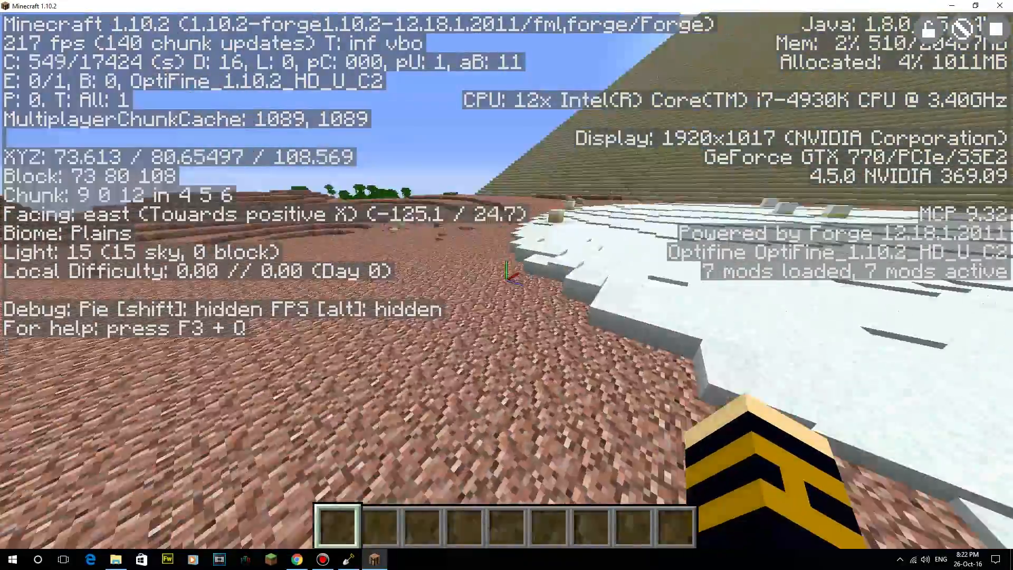
key(F3)
Fly across the snow patch to the sandstone pyramid and inspect its stepped slope.
key(w)
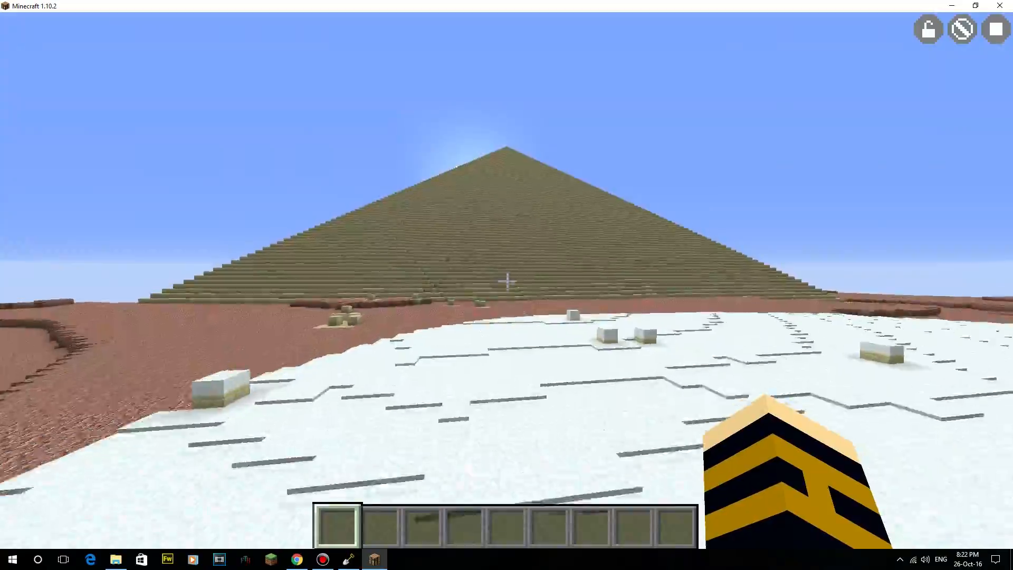
key(w)
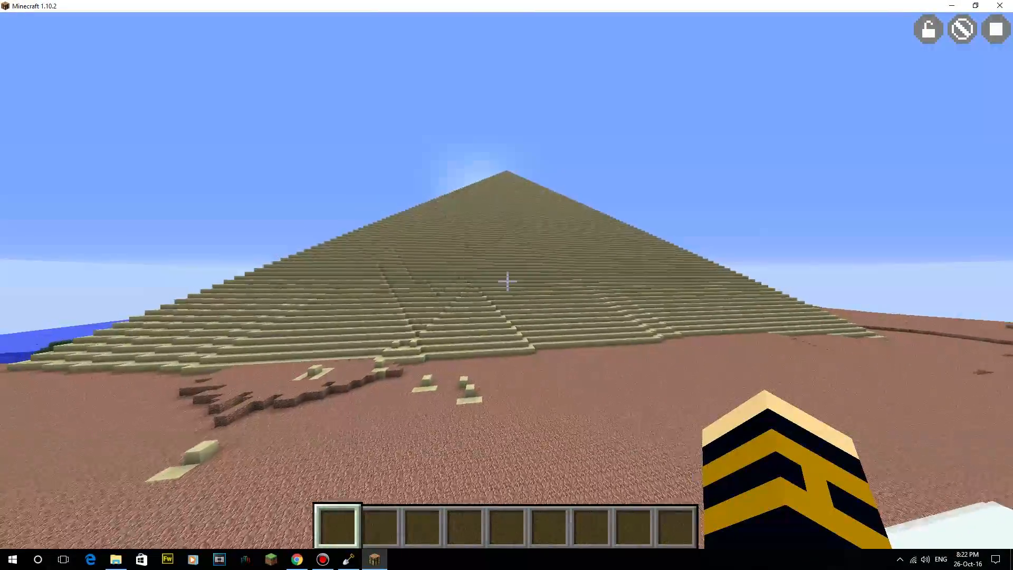
key(w)
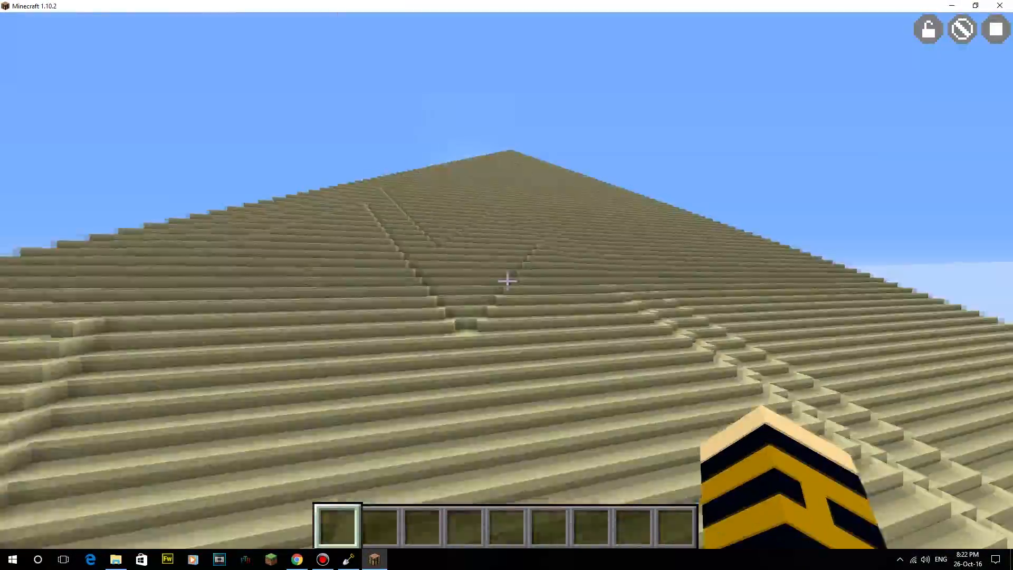
key(w)
key(space)
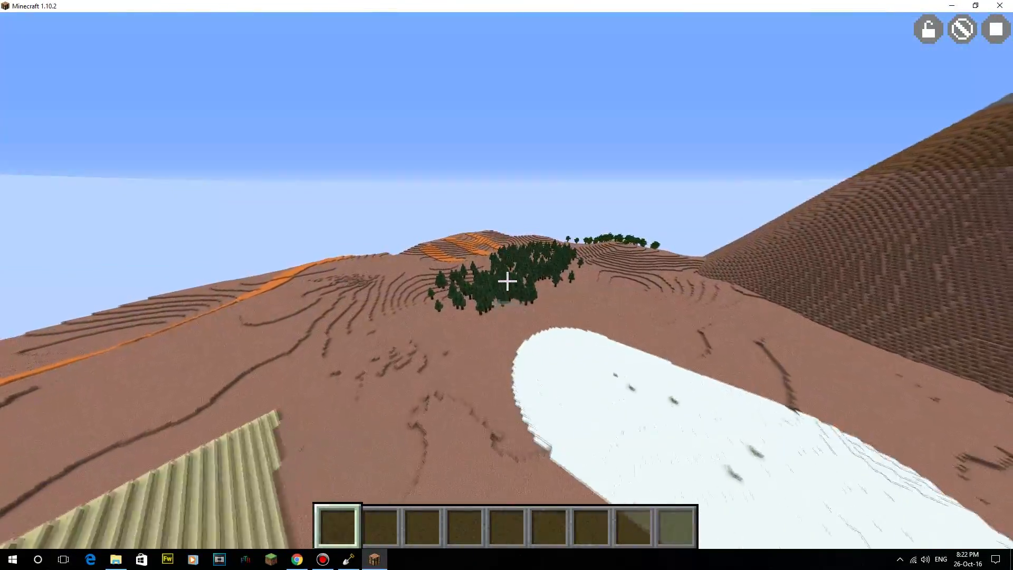
Fly from the snow patch to the pine forest and examine its trees from the ground and from above.
key(w)
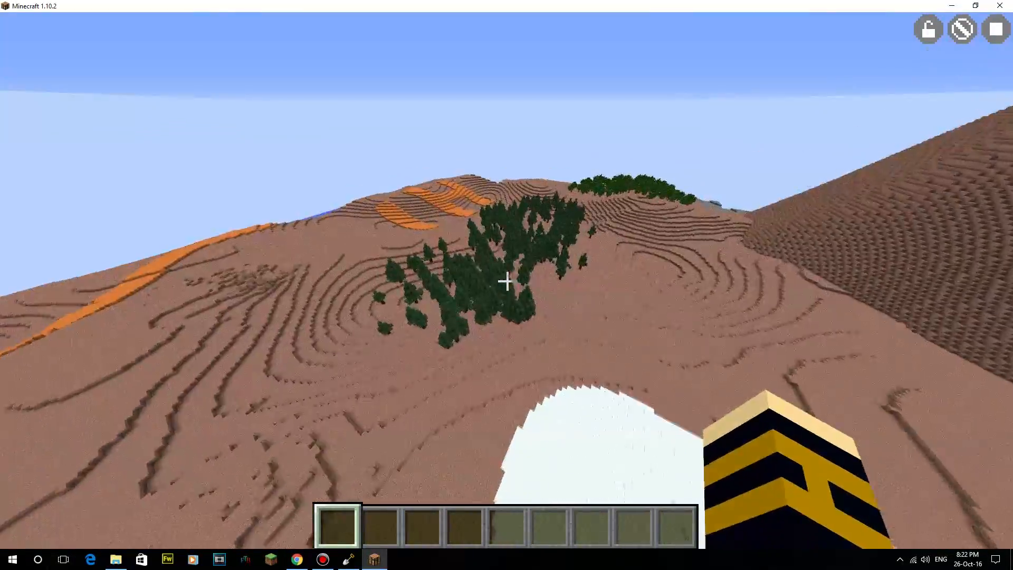
key(w)
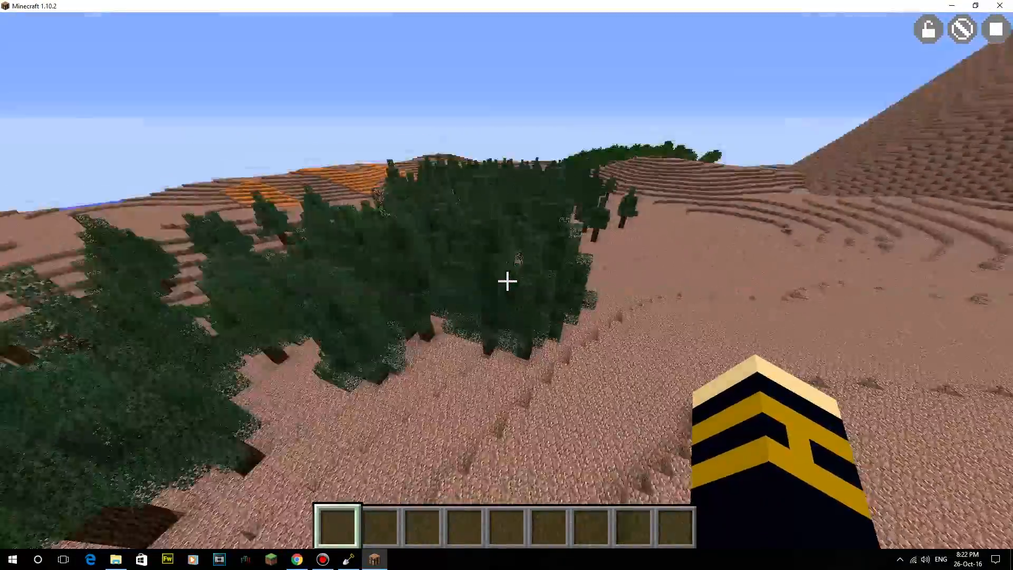
key(w)
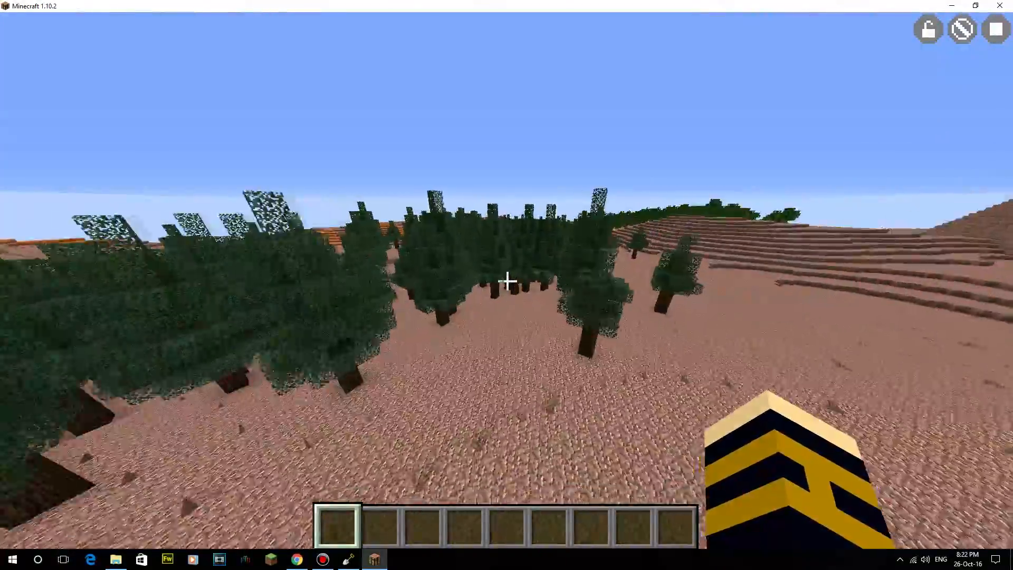
key(w)
key(space)
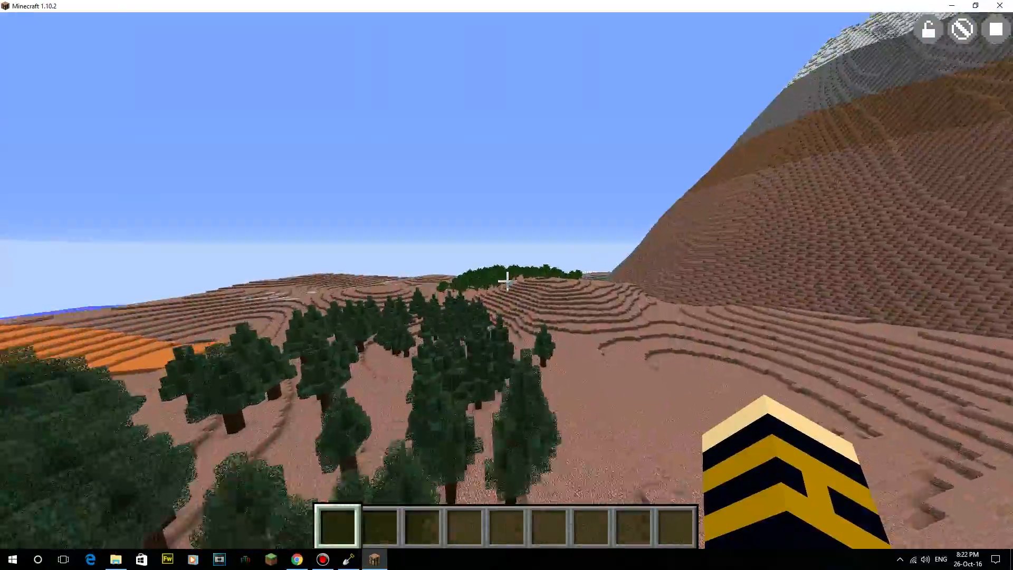
click(507, 281)
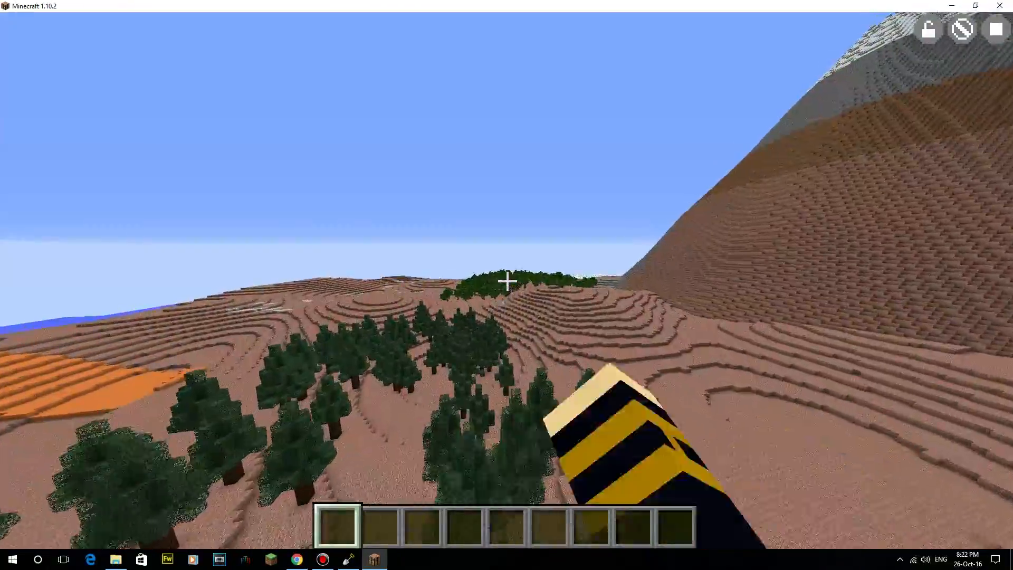
Fly over the area beyond the forests and inspect its surface ore and stone patches and small ponds up close.
key(space)
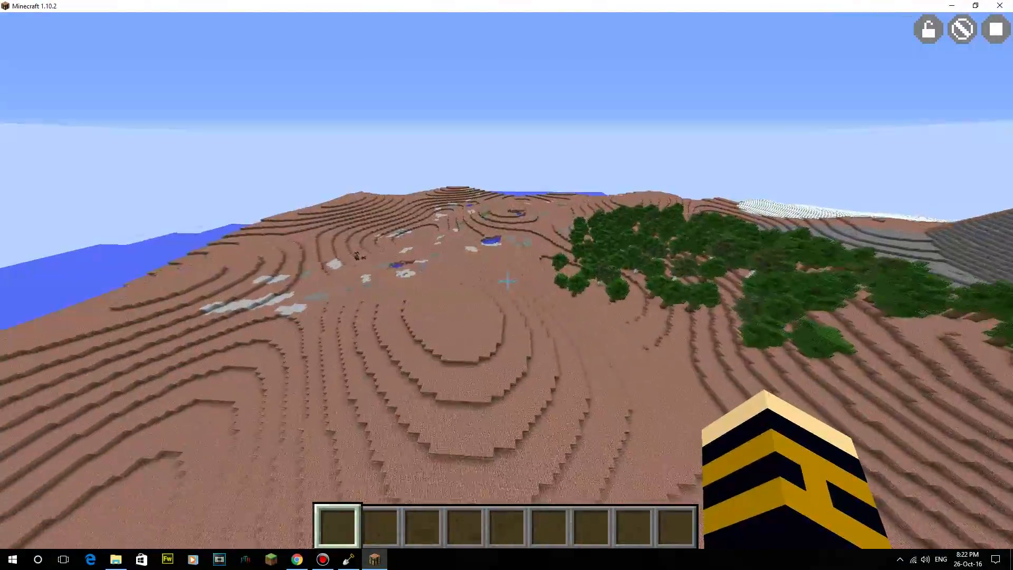
key(w)
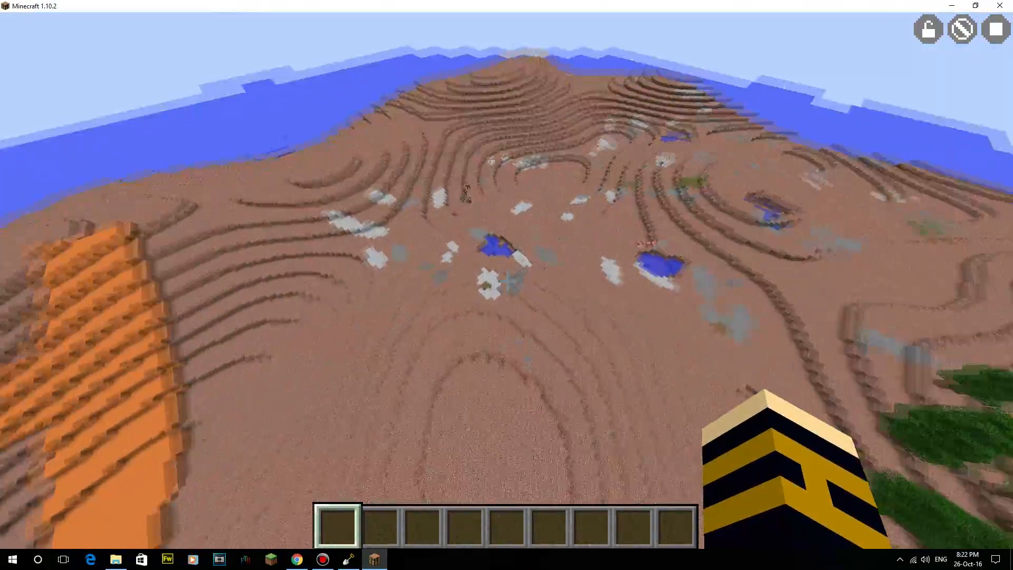
key(shift+w)
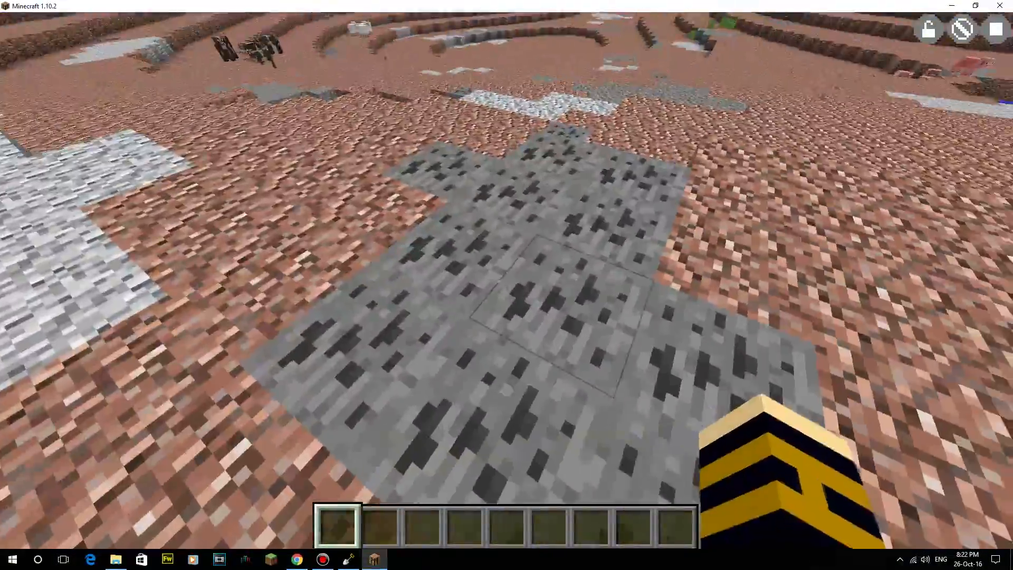
key(w)
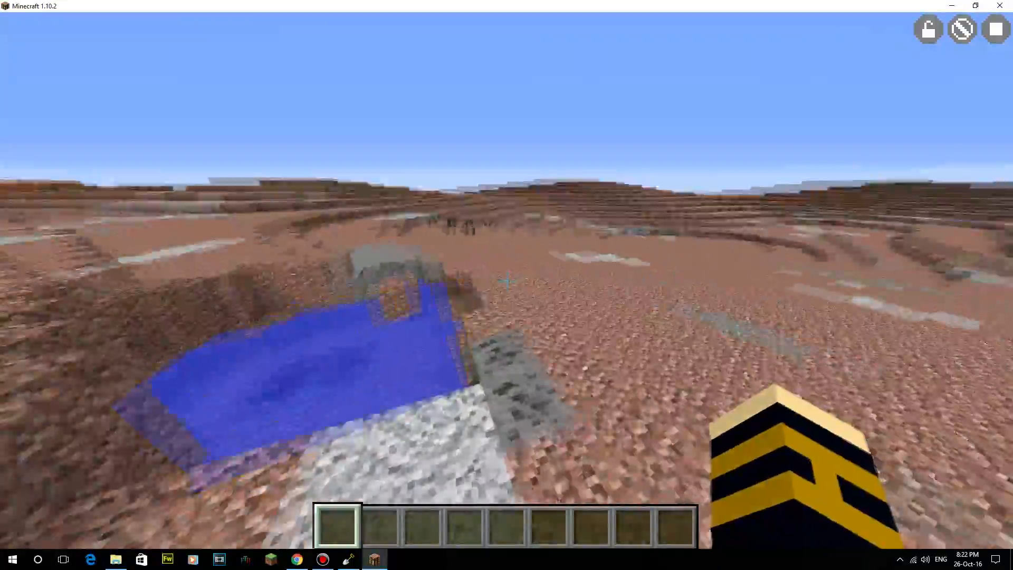
key(w)
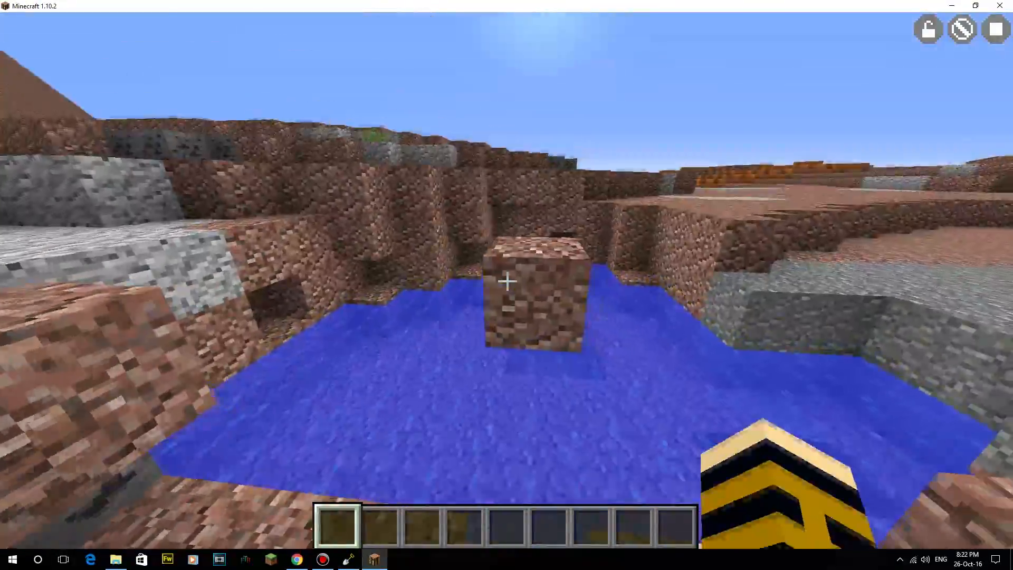
Break the granite block floating over the pond and view the pond and its surroundings from above.
click(506, 283)
key(space)
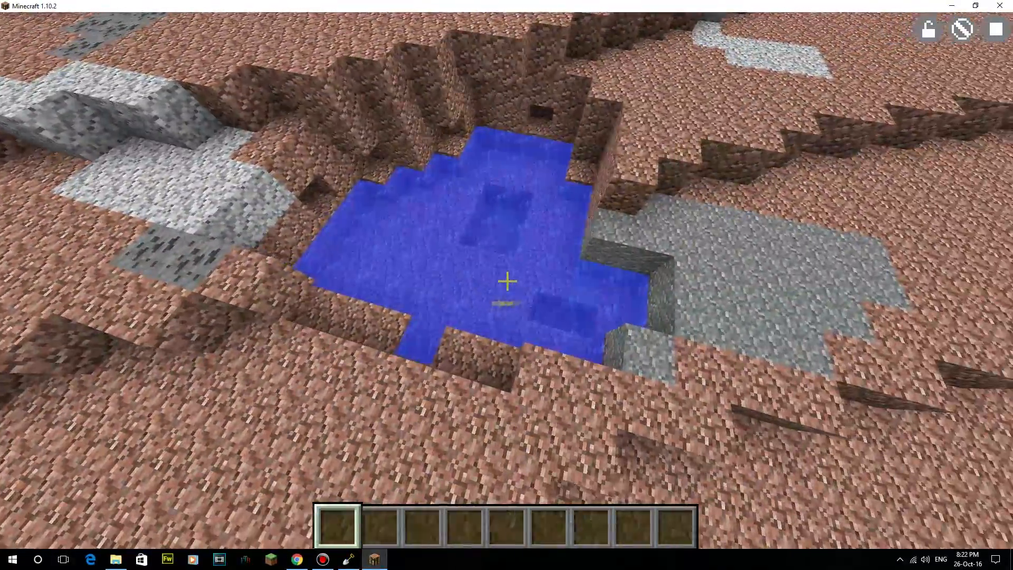
key(s)
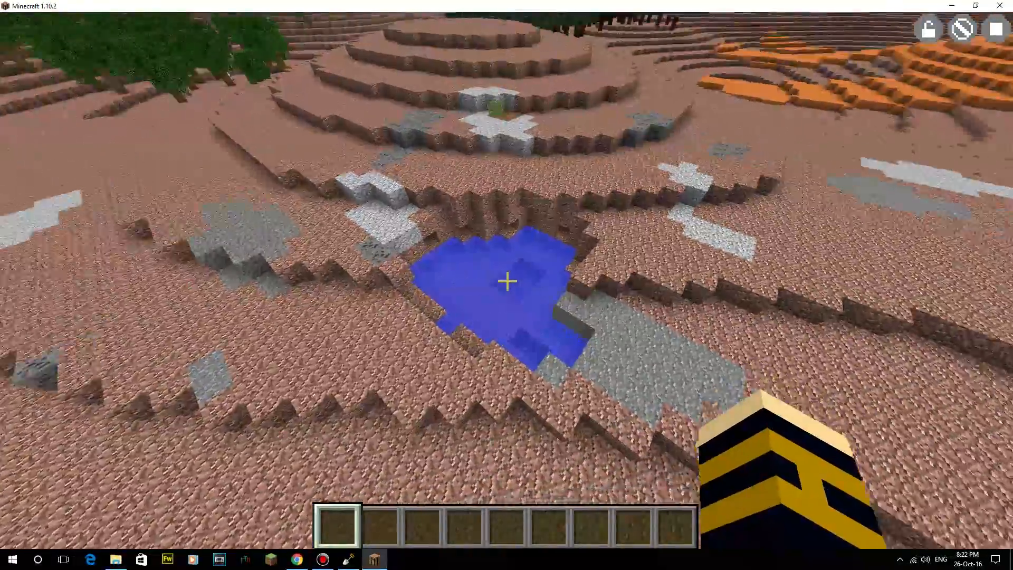
click(507, 281)
key(space)
key(a)
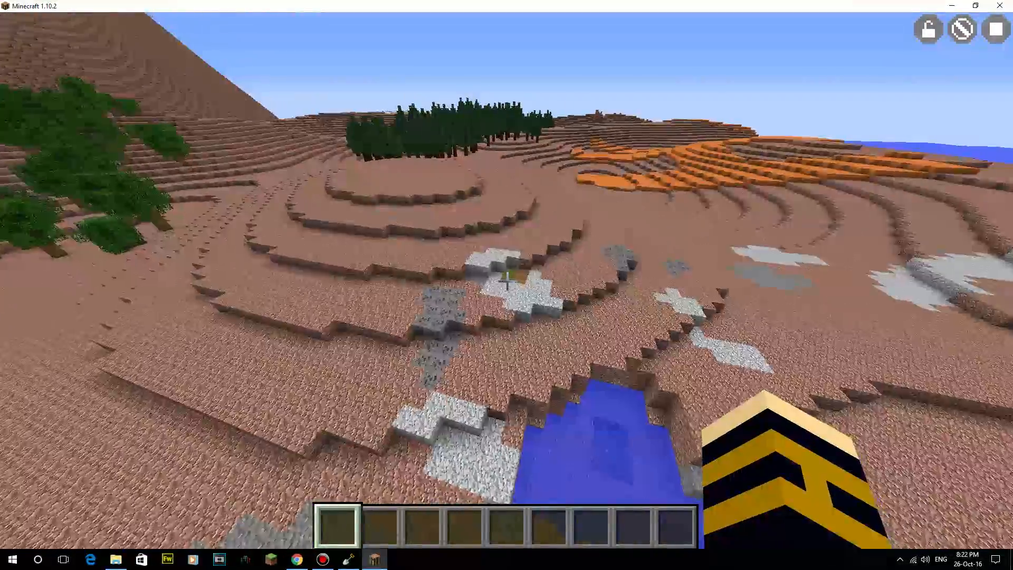
Pick the grass growing on the dirt patch into the first hotbar slot and switch to the empty second slot.
key(w)
key(shift)
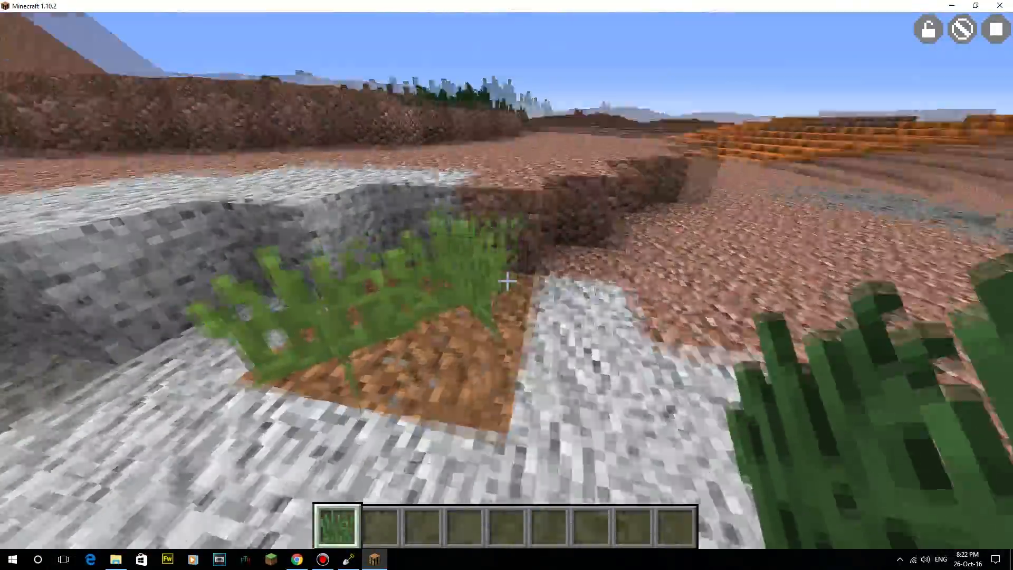
click(507, 281)
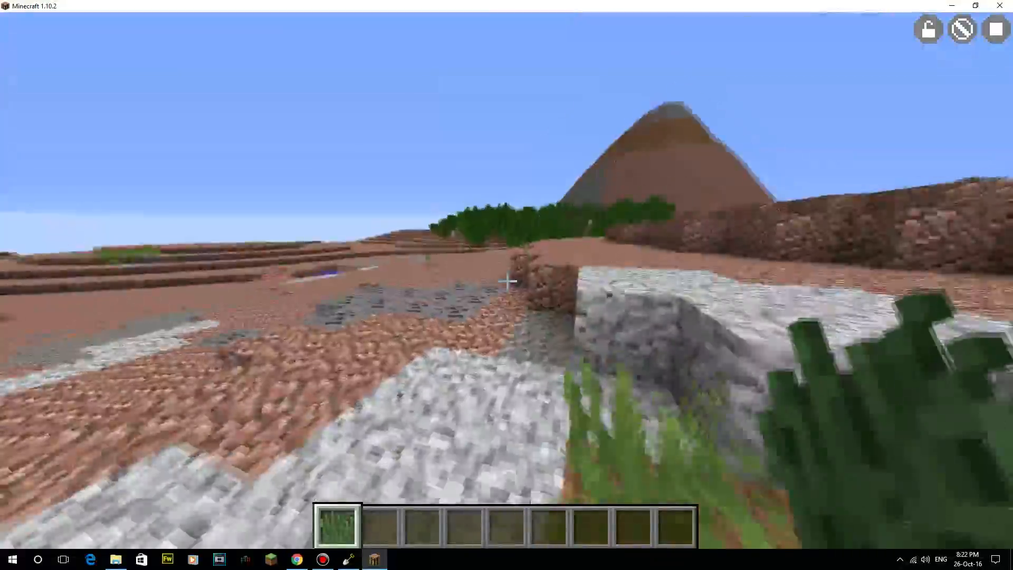
key(2)
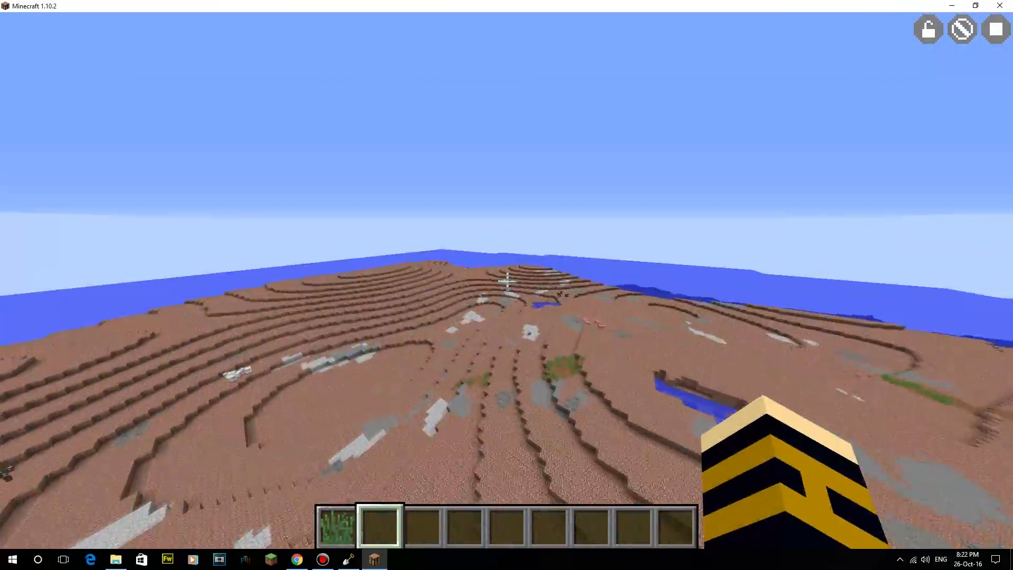
Fly across the terraced terrain to the orange block strips beside the pine forest and examine their layout from above.
key(w)
click(507, 282)
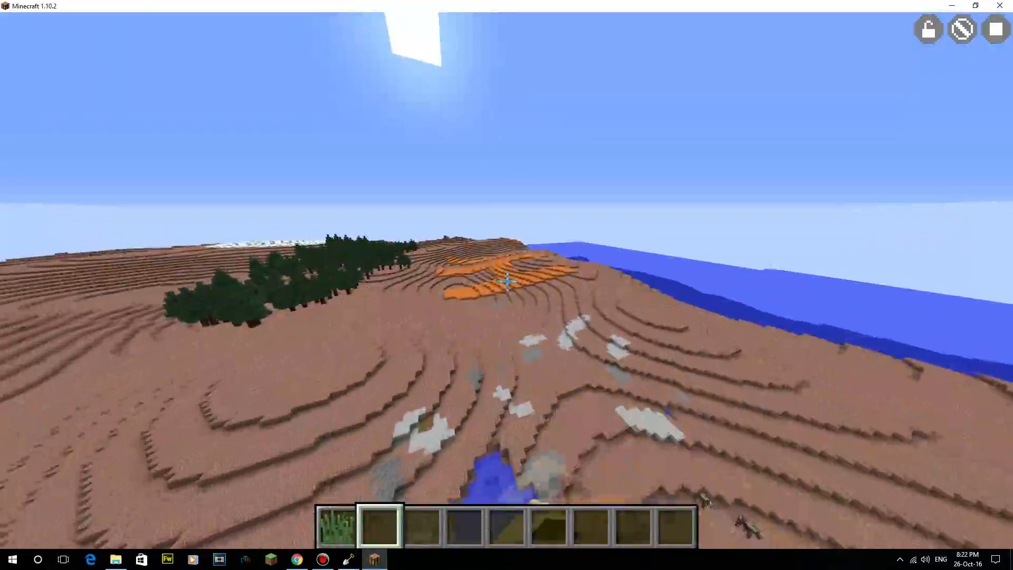
key(w)
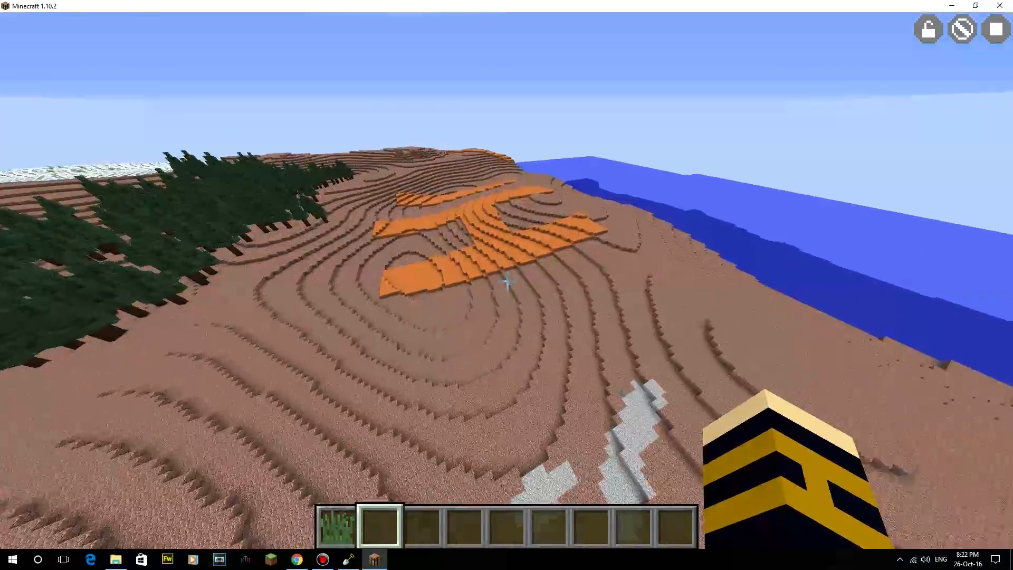
key(w)
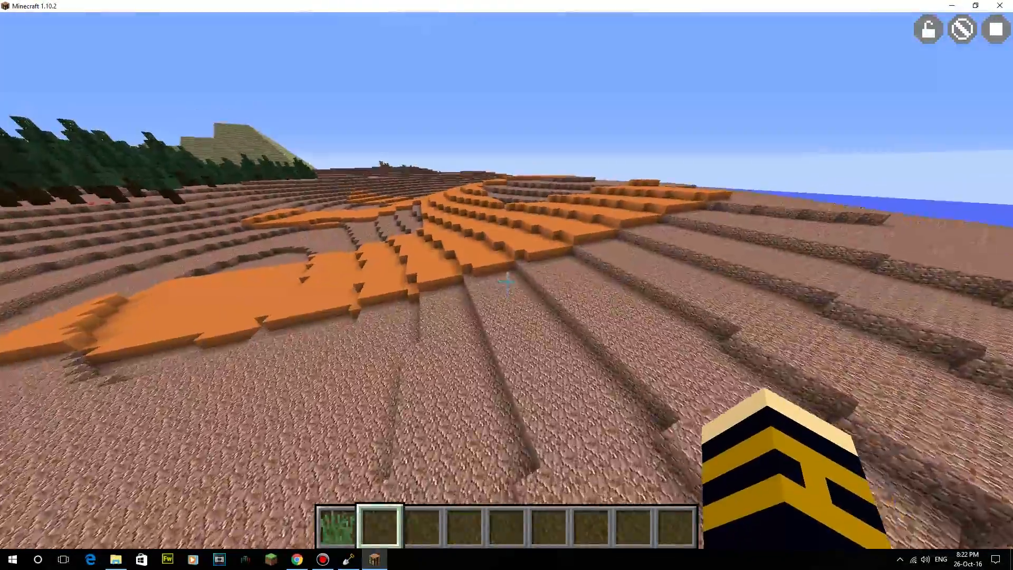
key(space)
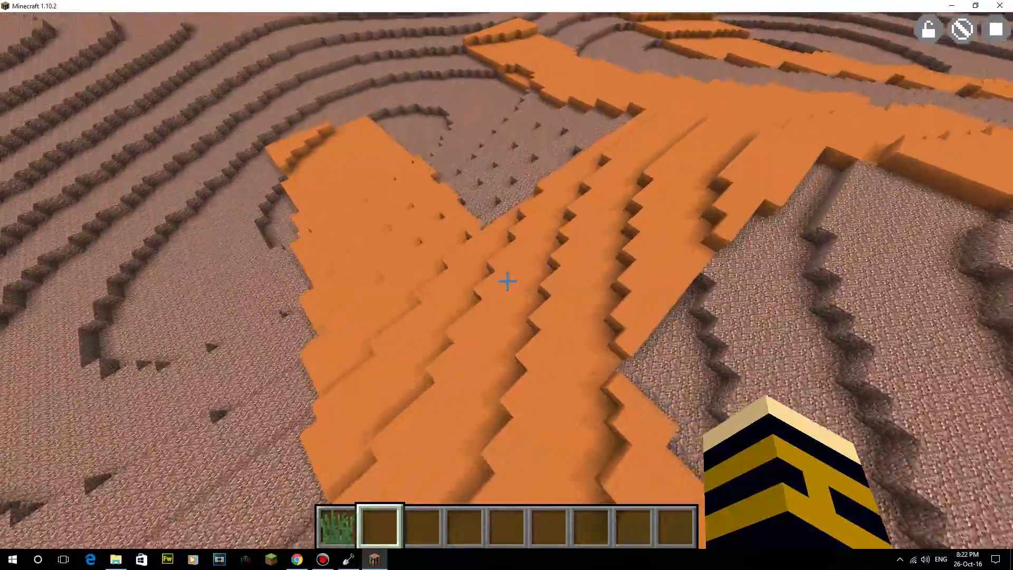
key(space)
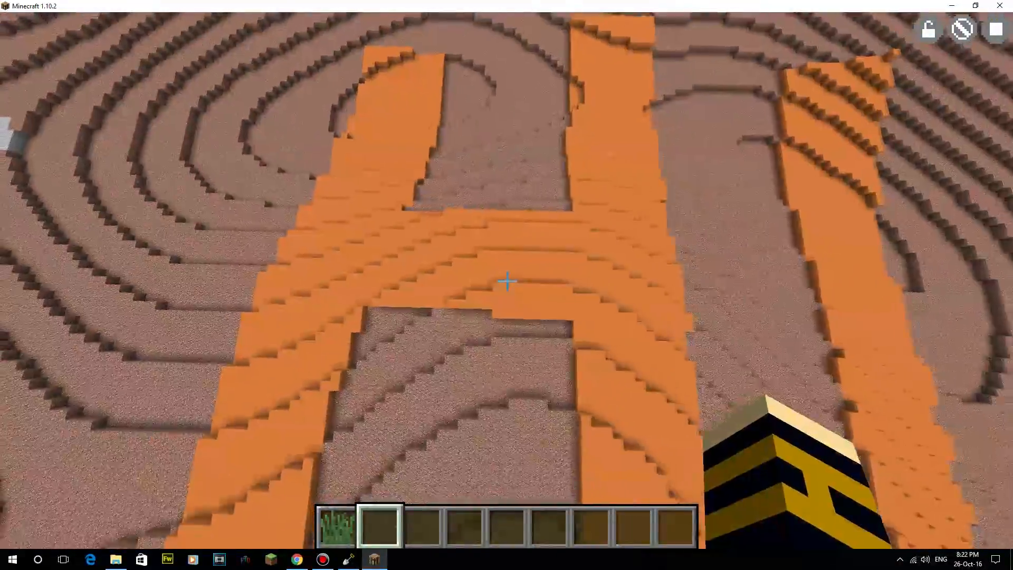
click(507, 281)
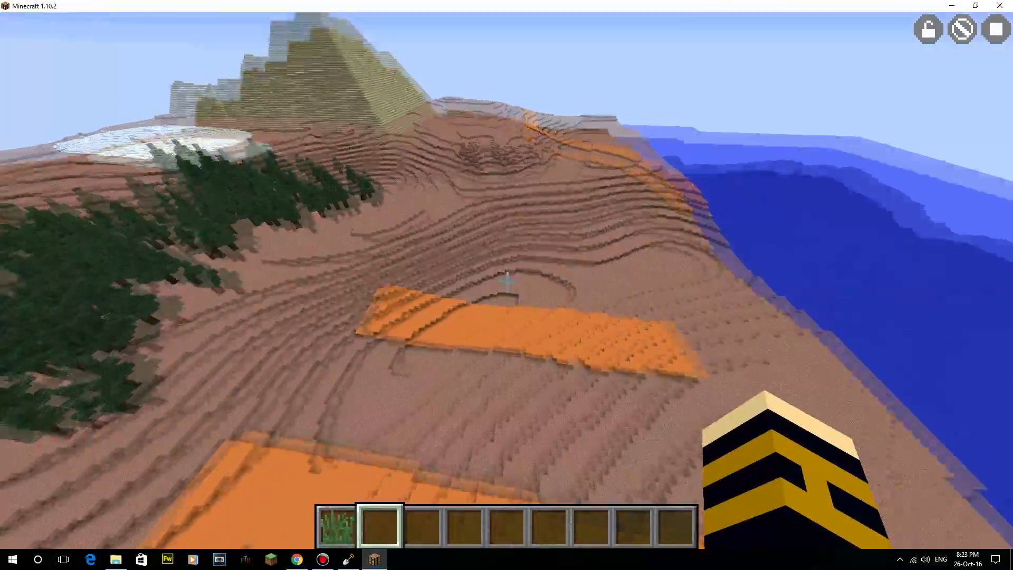
Fly from the orange strips over the pine forest to the leafy forest at the foot of the snow-capped mountain.
key(w)
key(w)
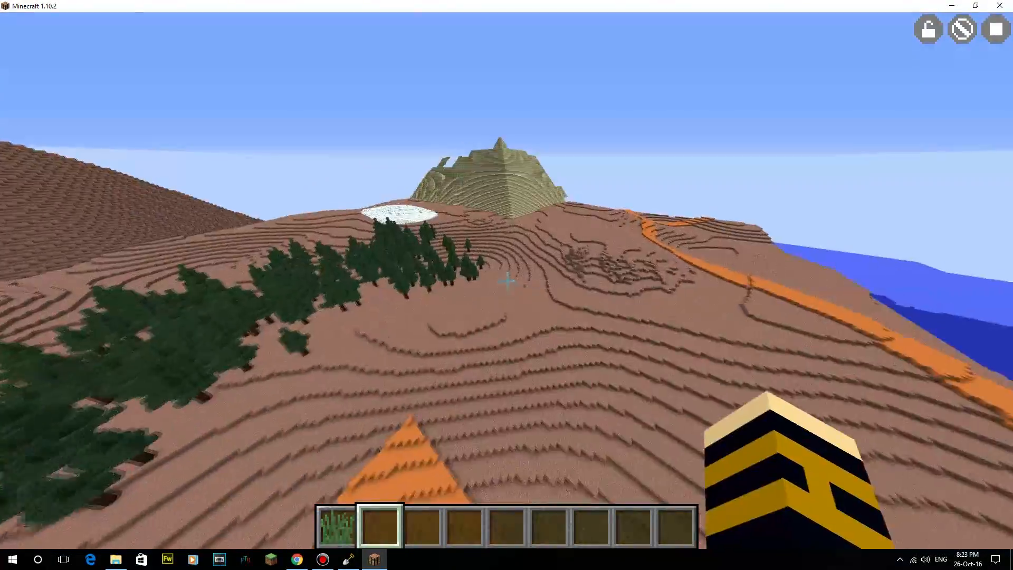
key(w)
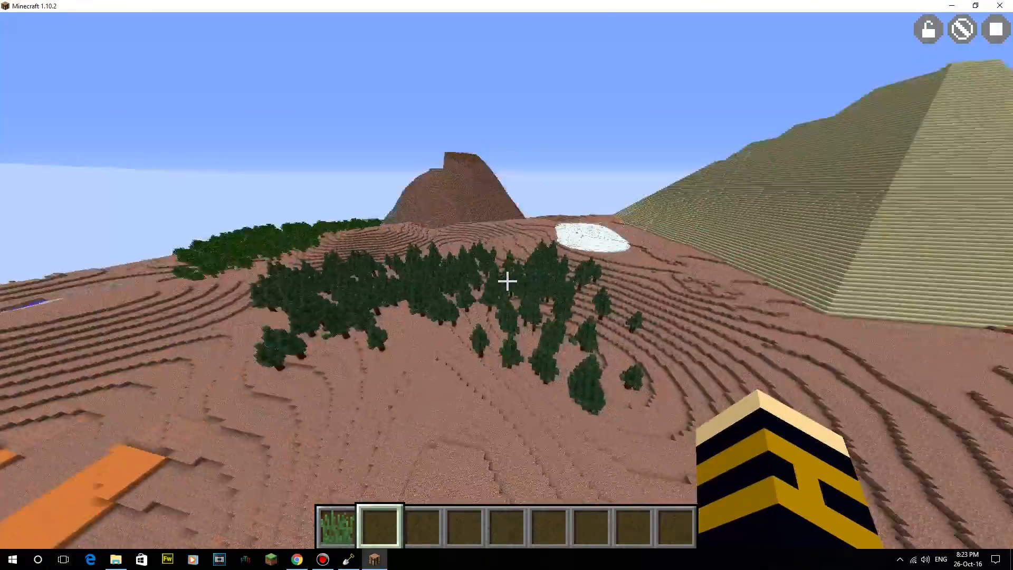
key(w)
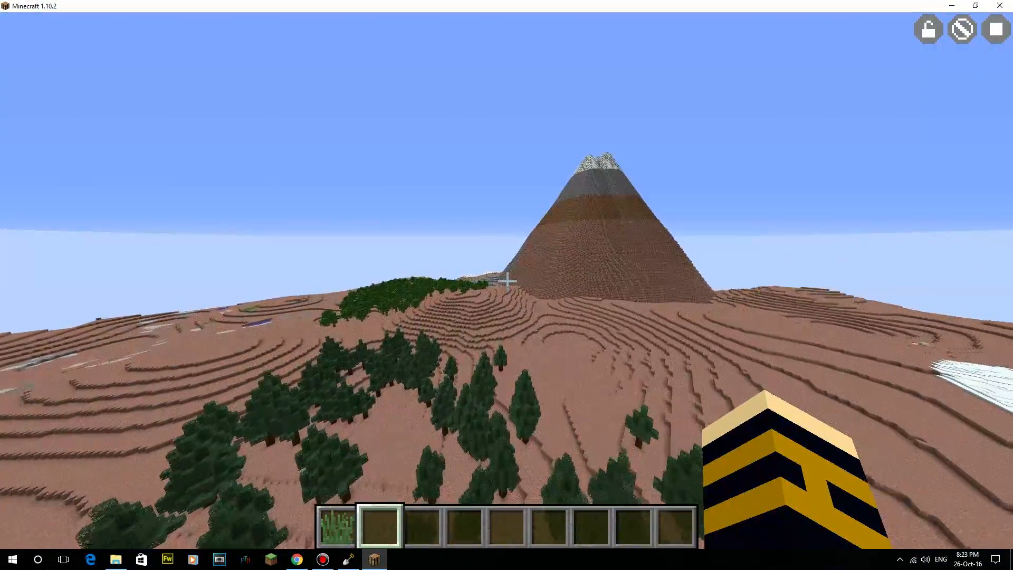
key(w)
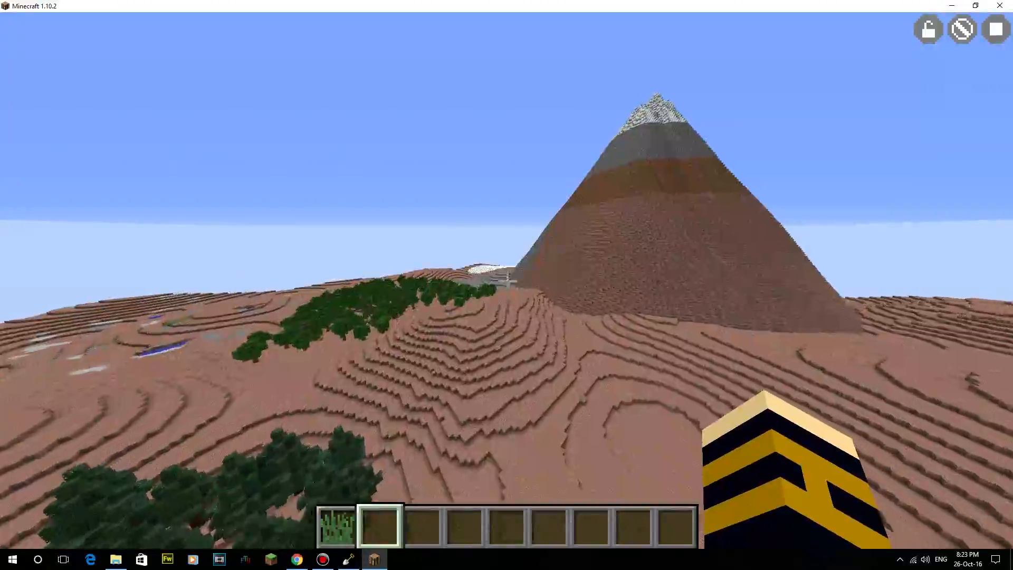
key(w)
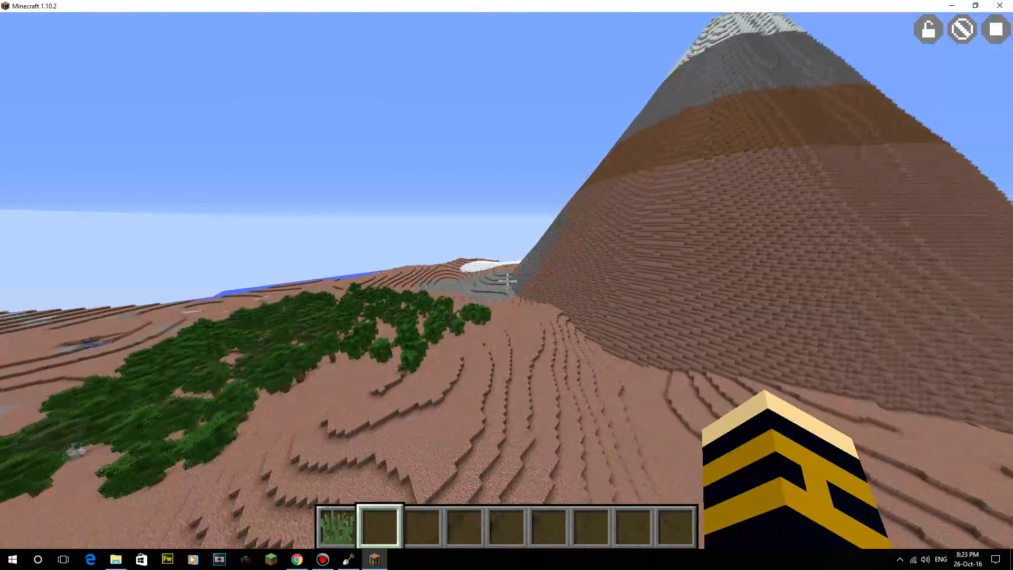
key(w)
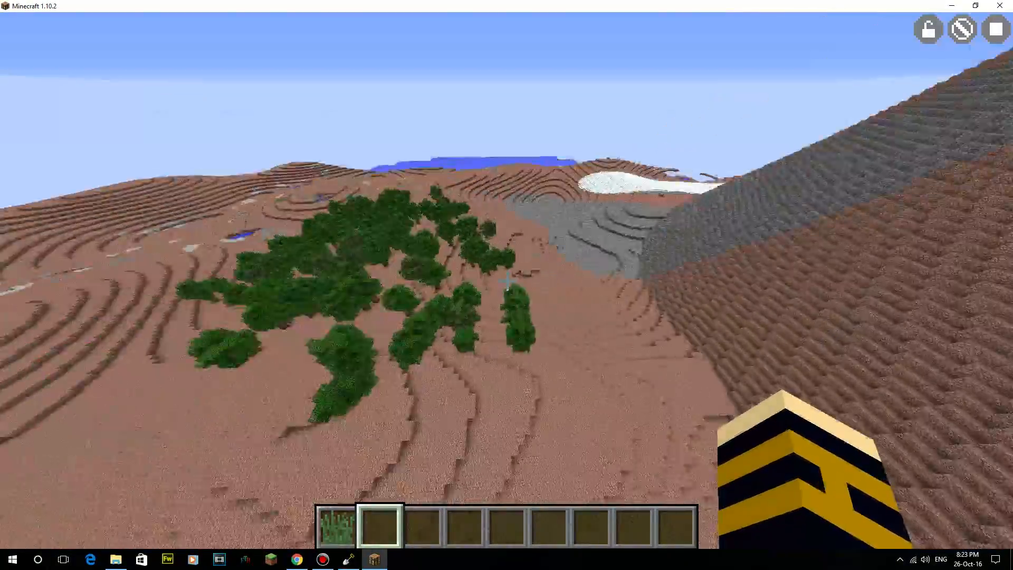
Follow the mountain's base past the gray stone patch and along the snow strip to the rounded hill.
key(w)
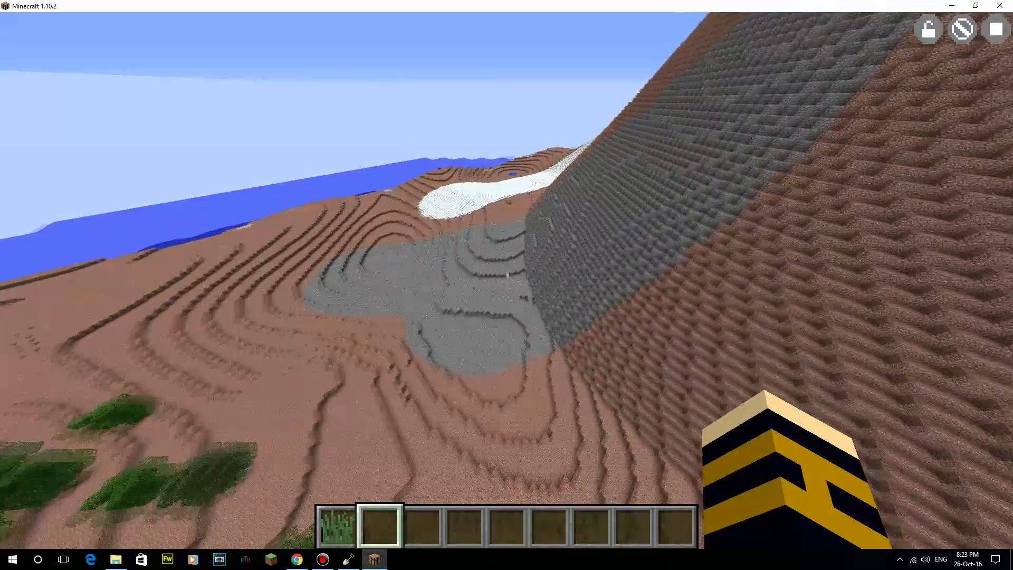
key(w)
key(w)
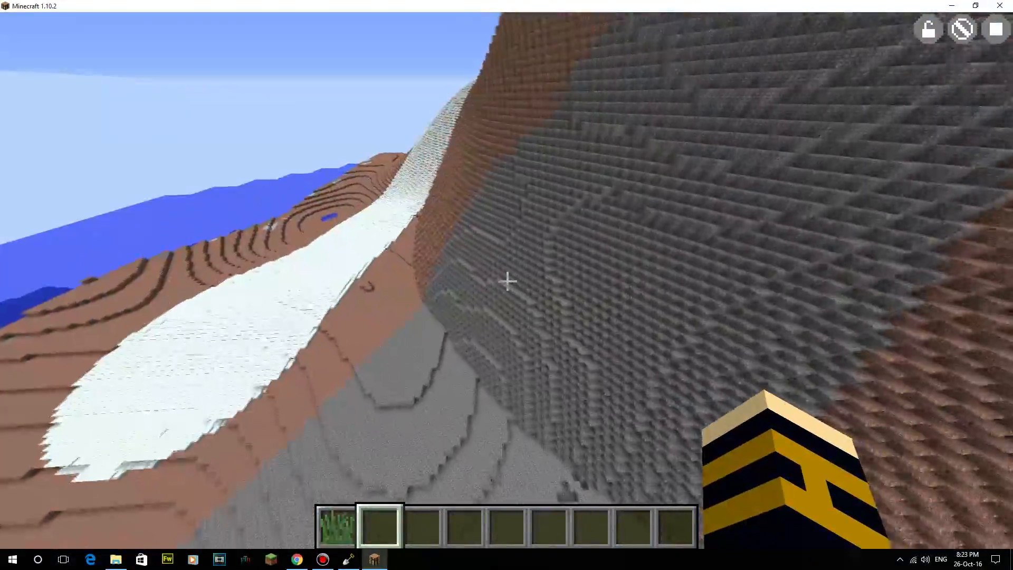
key(w)
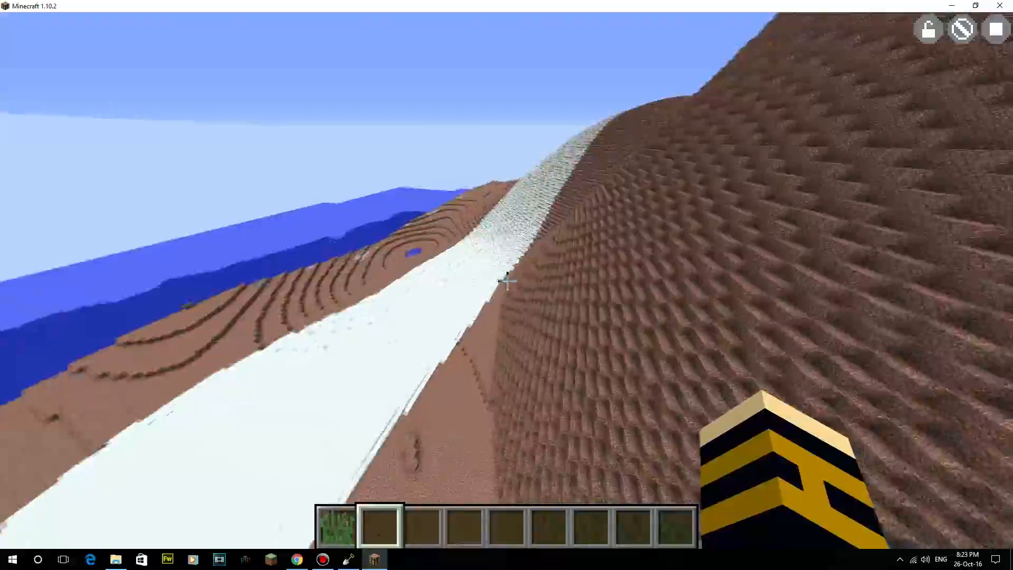
key(w)
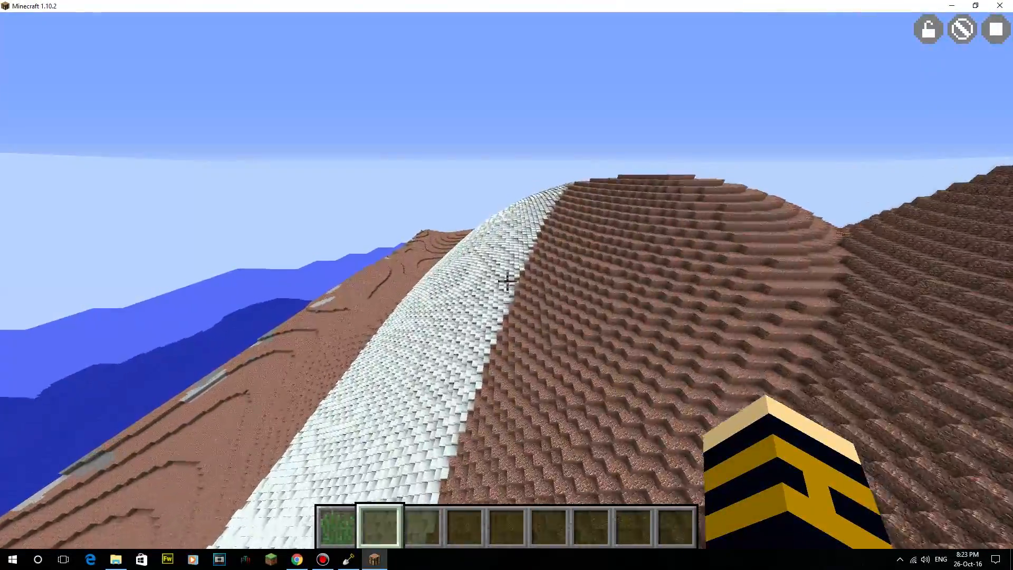
Inspect the snow blocks covering the rounded hill up close, from above and across its summit.
key(w)
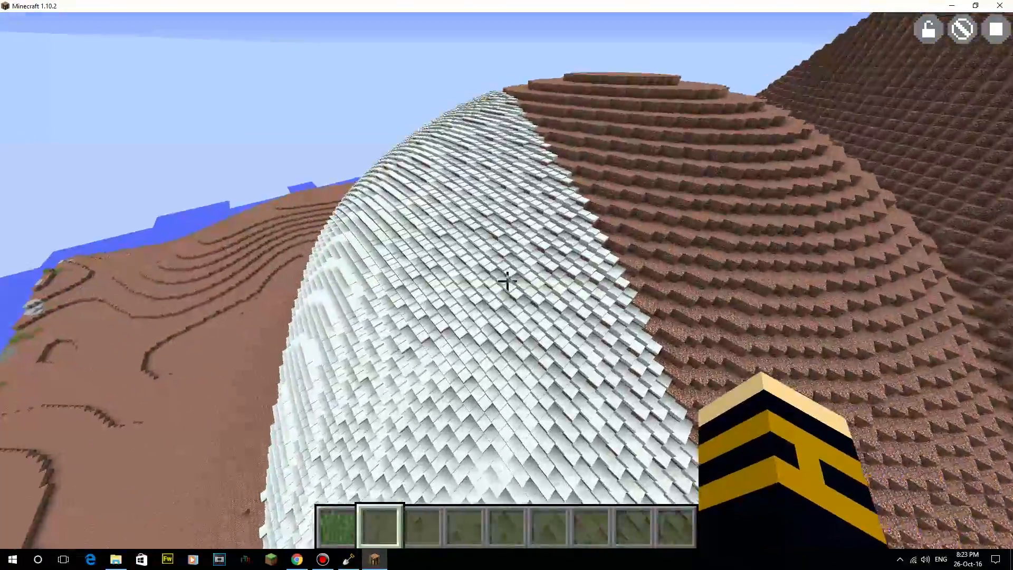
key(w)
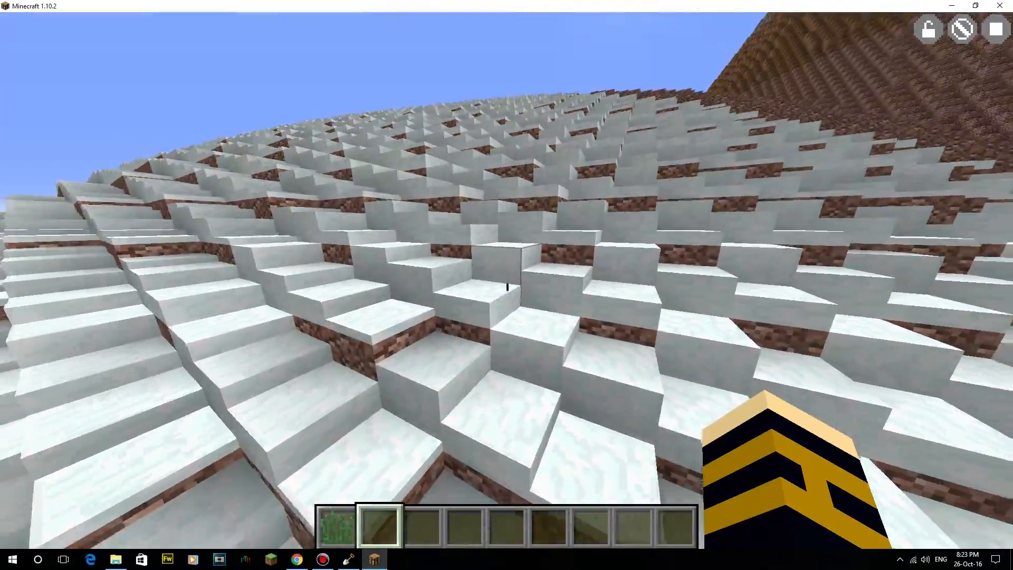
key(space)
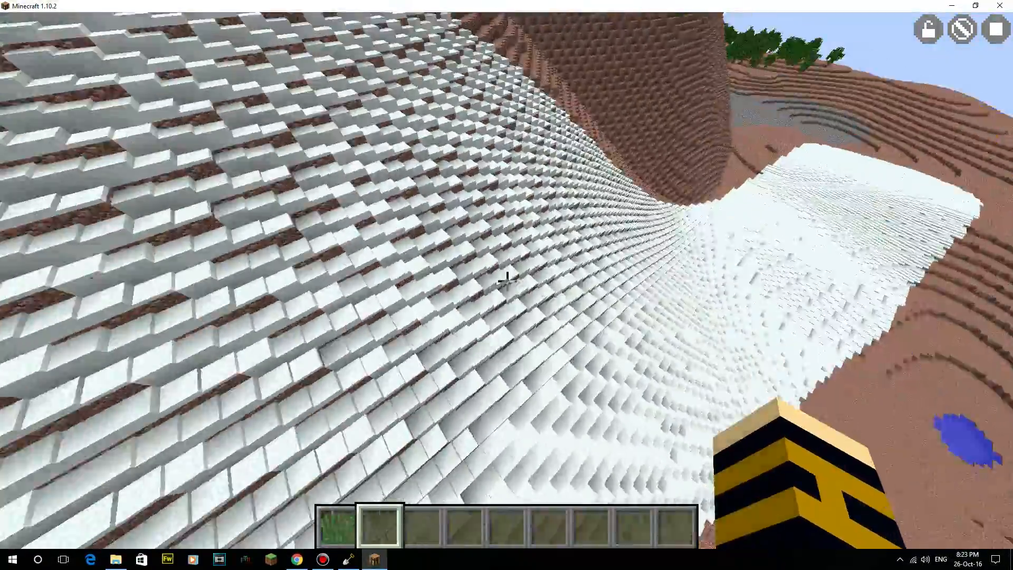
key(space)
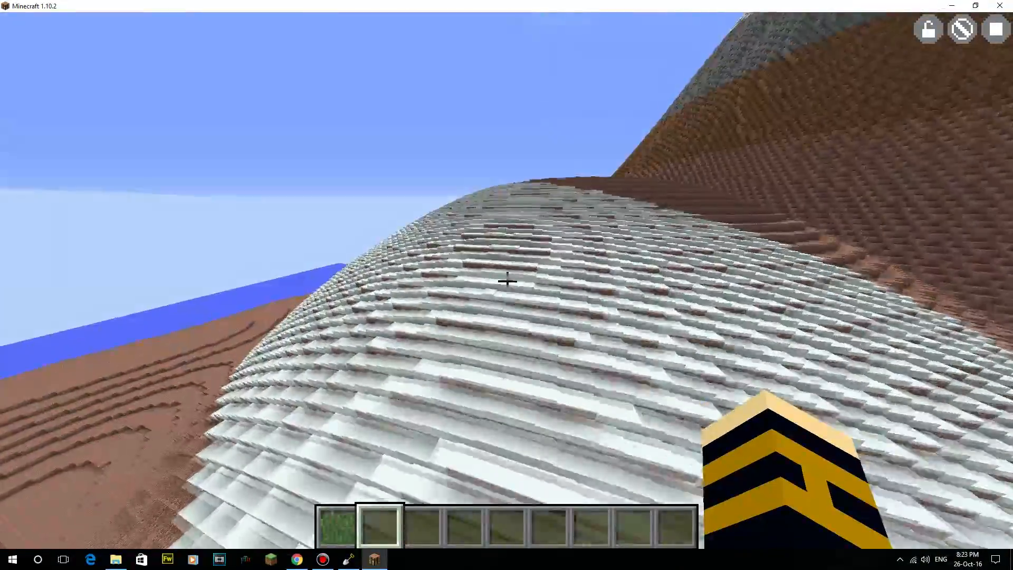
key(w)
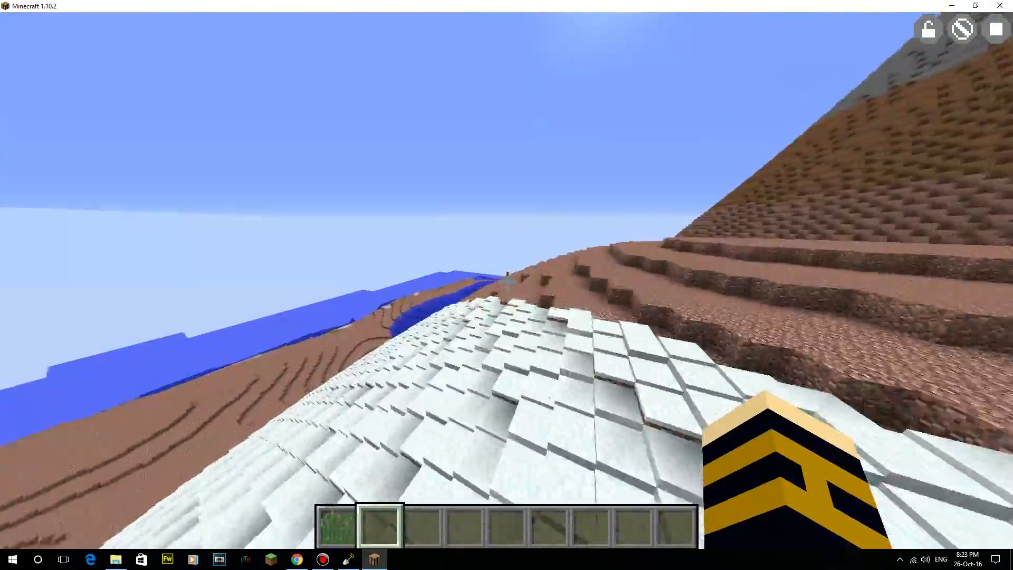
Fly from the snowy hill to the lake, descend over its water and follow it out to the coast.
key(w)
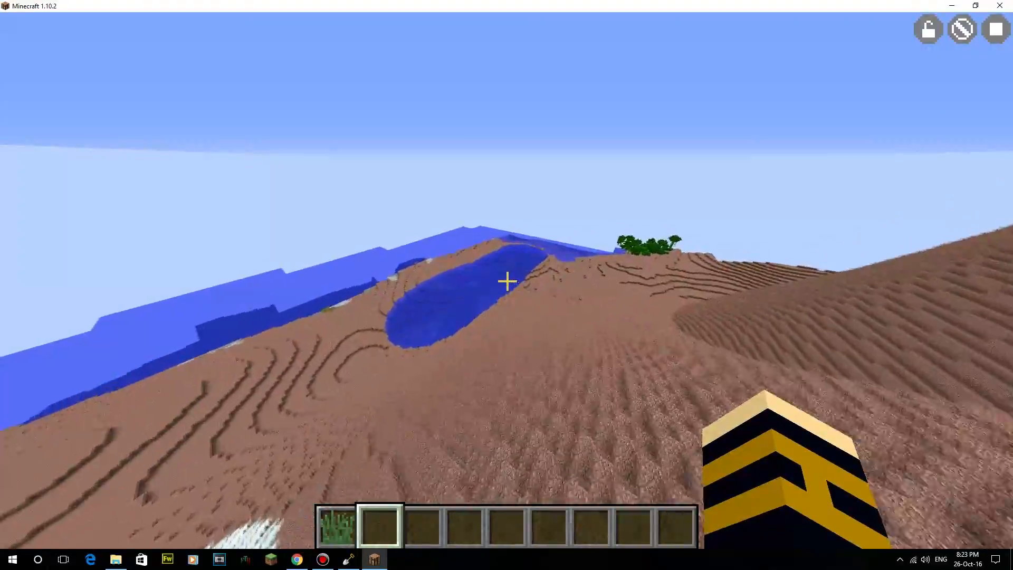
key(w)
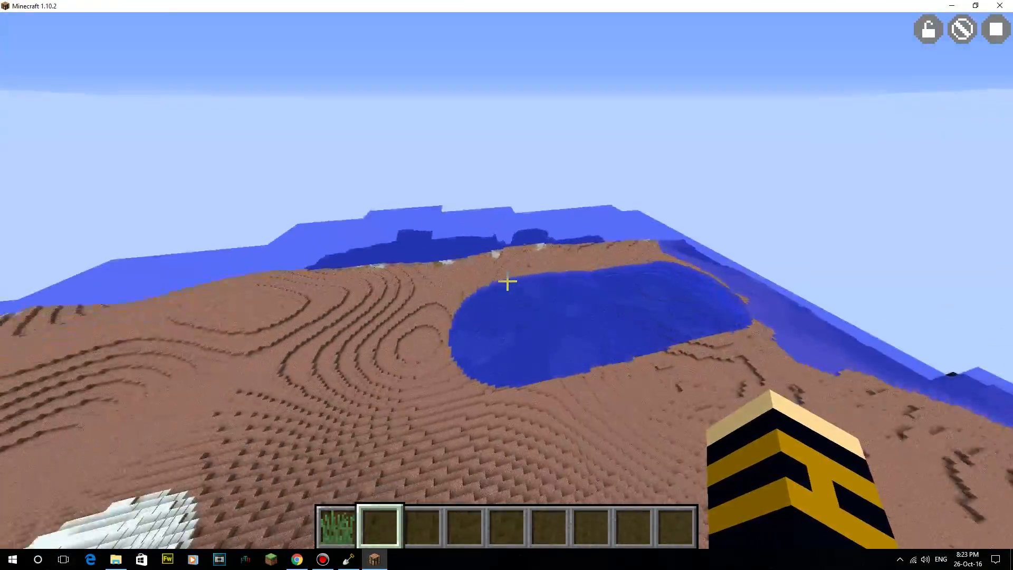
key(w)
key(shift)
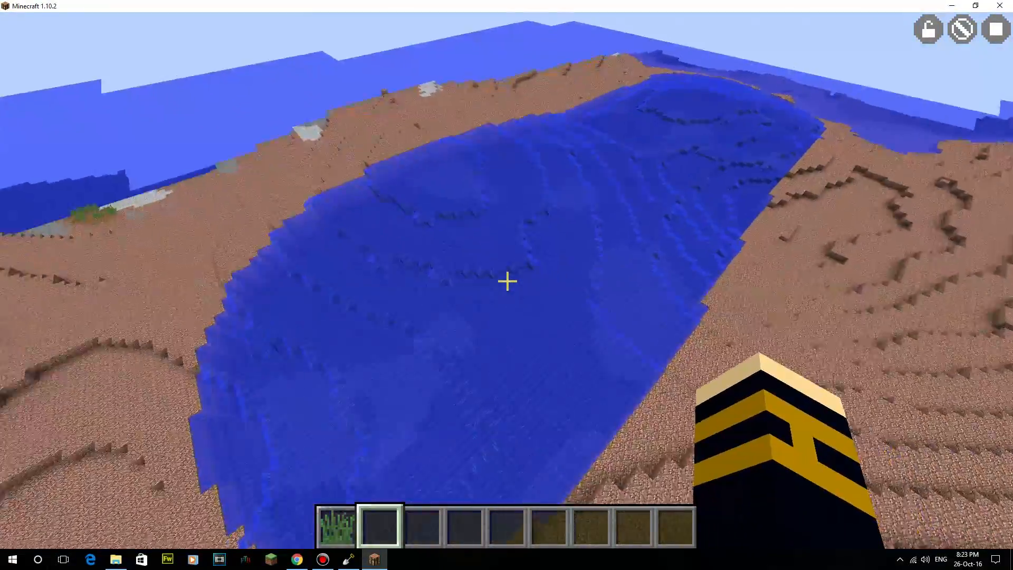
key(w)
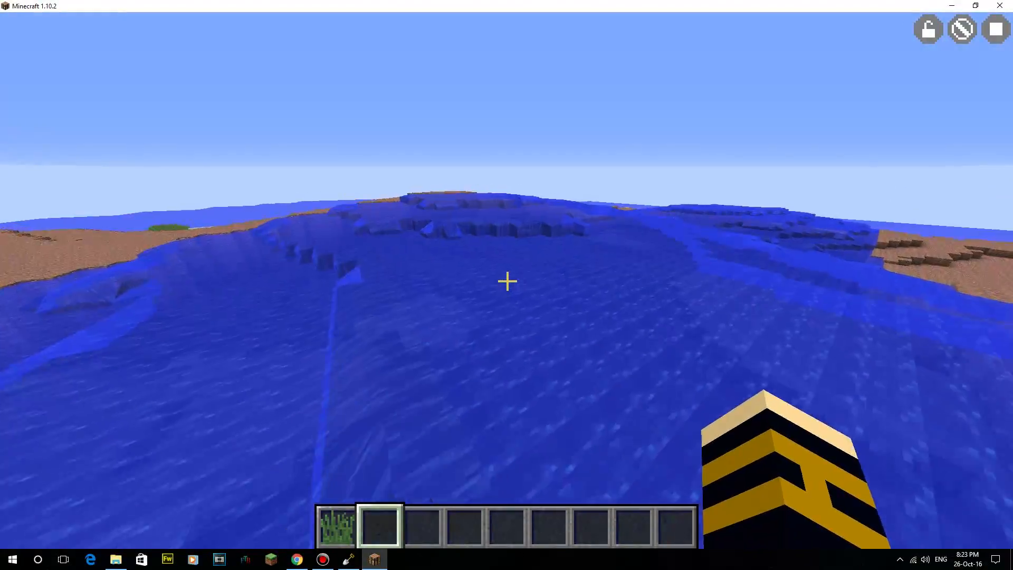
key(w)
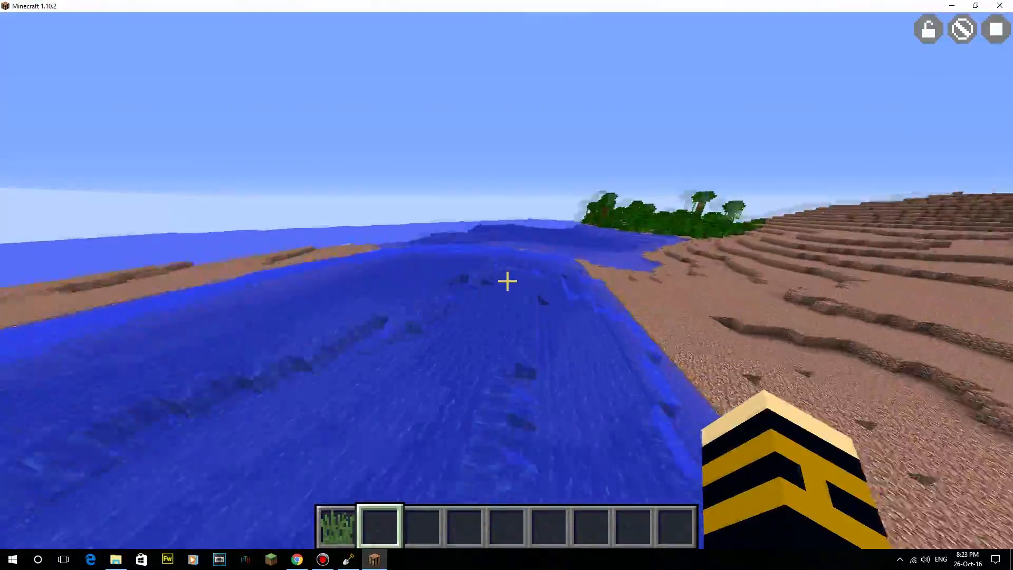
key(w)
click(507, 280)
click(506, 280)
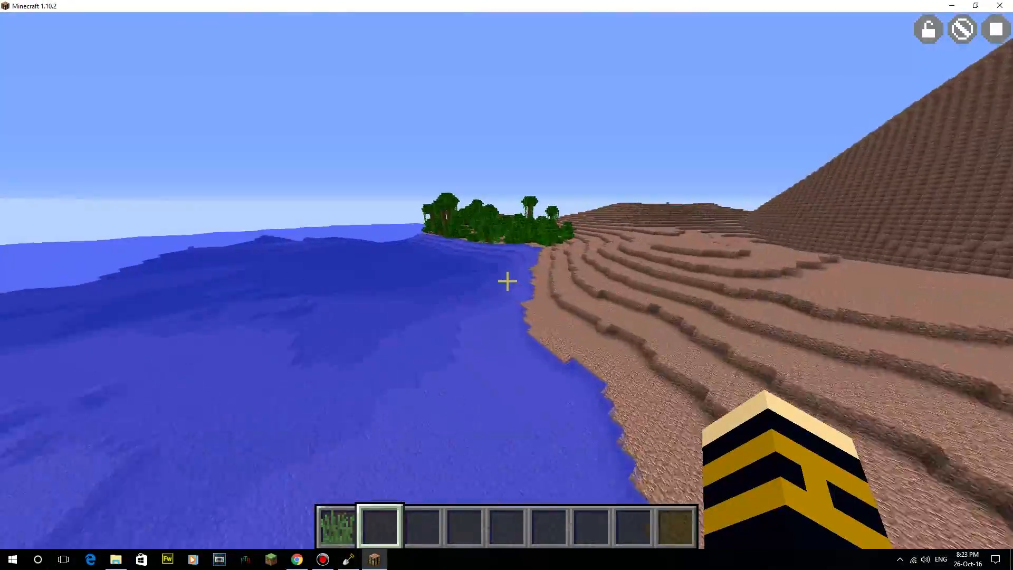
Fly along the shoreline to the jungle and look over its trees from above.
key(w)
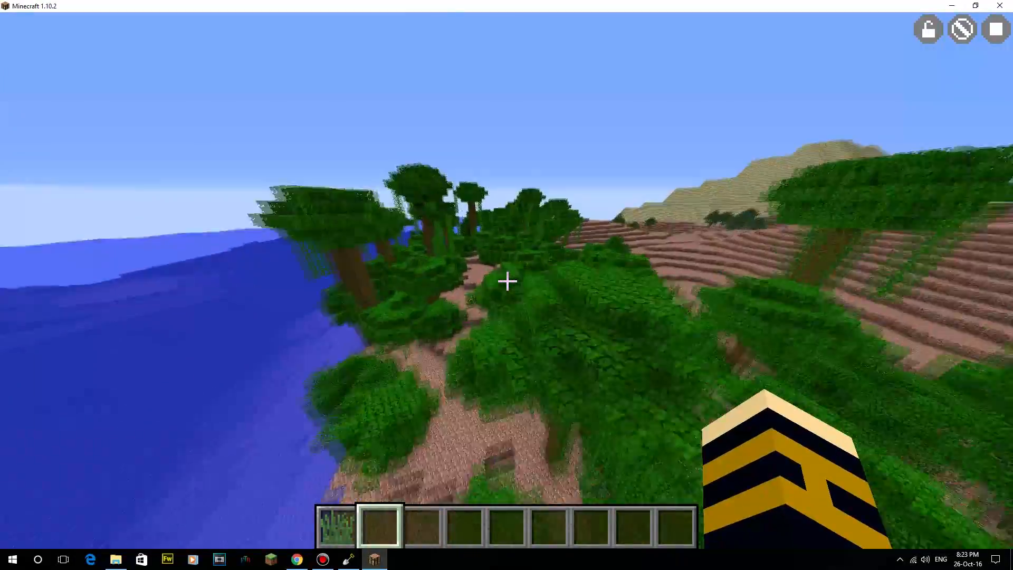
key(w)
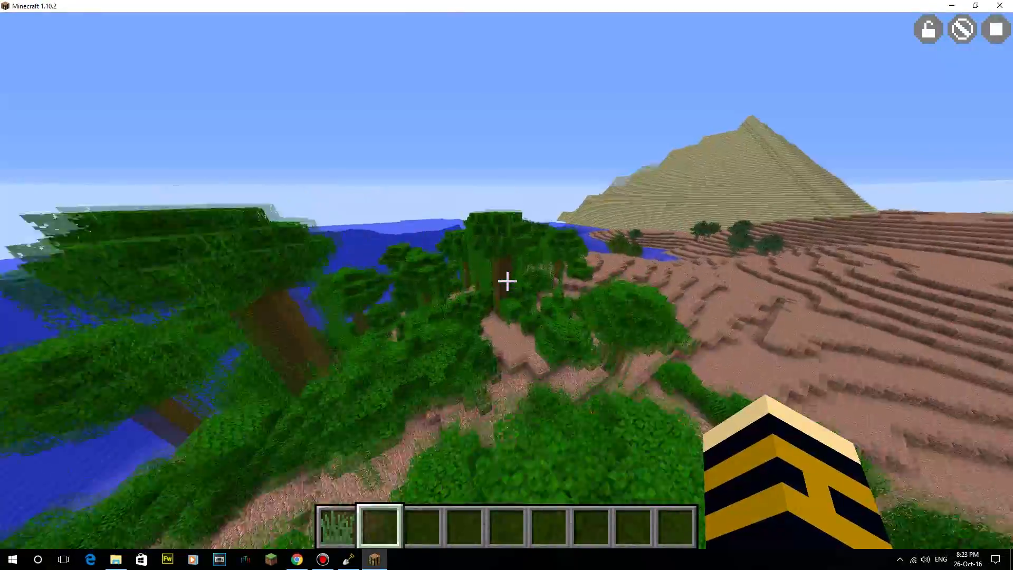
key(w)
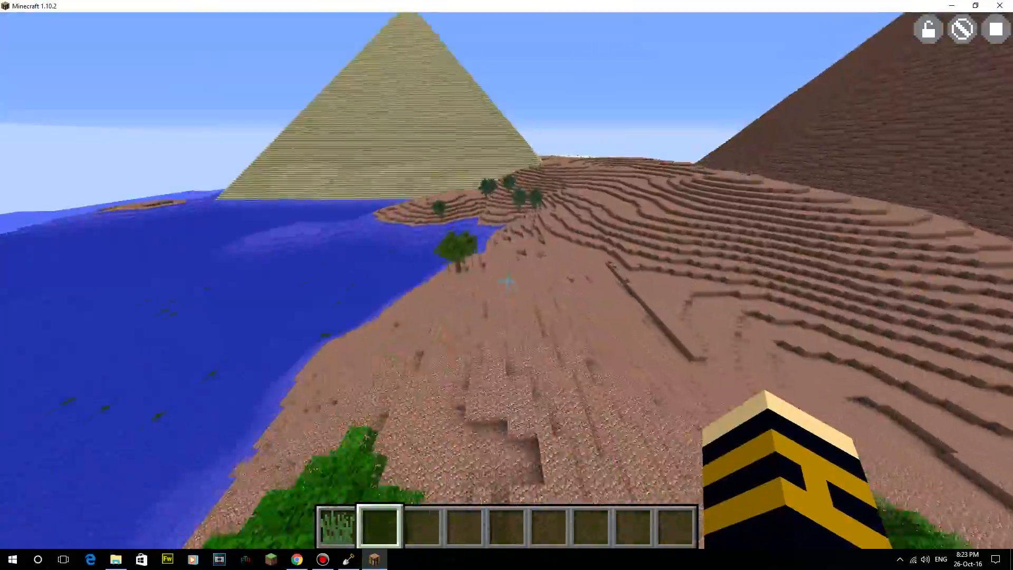
Fly past the jungle along the shore and inspect the vine-covered swamp trees and lily pads around the bay.
key(w)
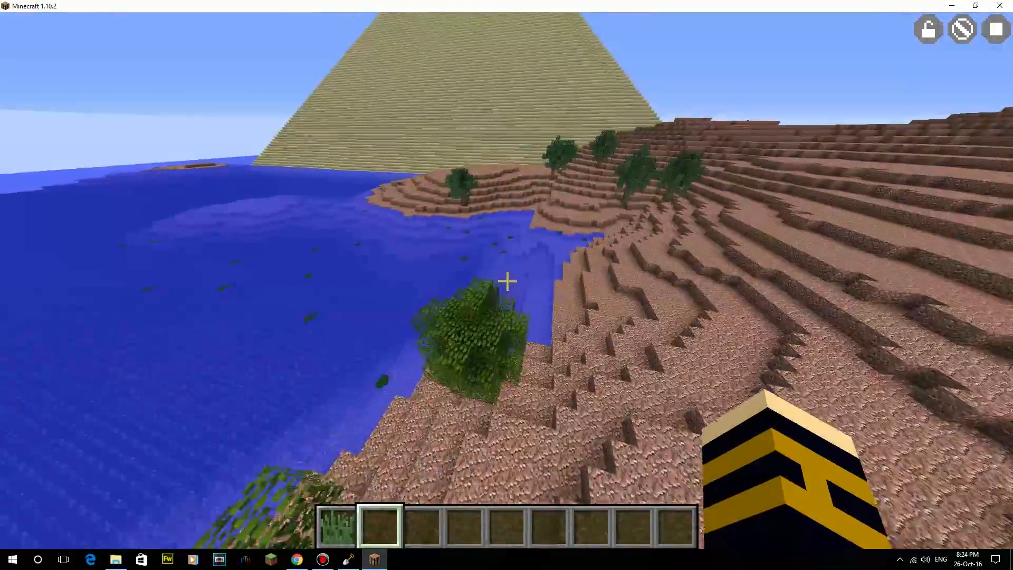
key(w)
click(506, 281)
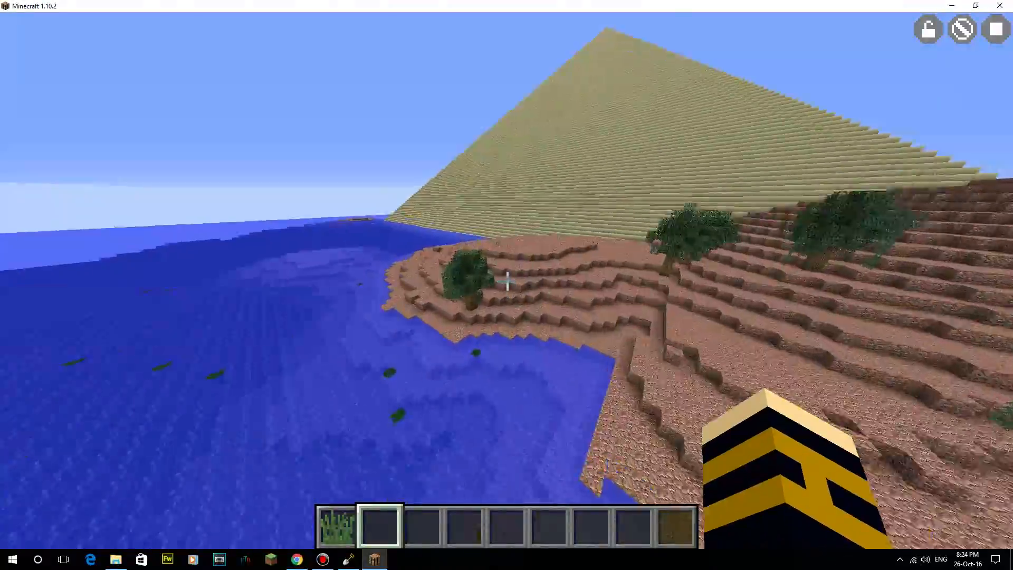
key(w)
key(space)
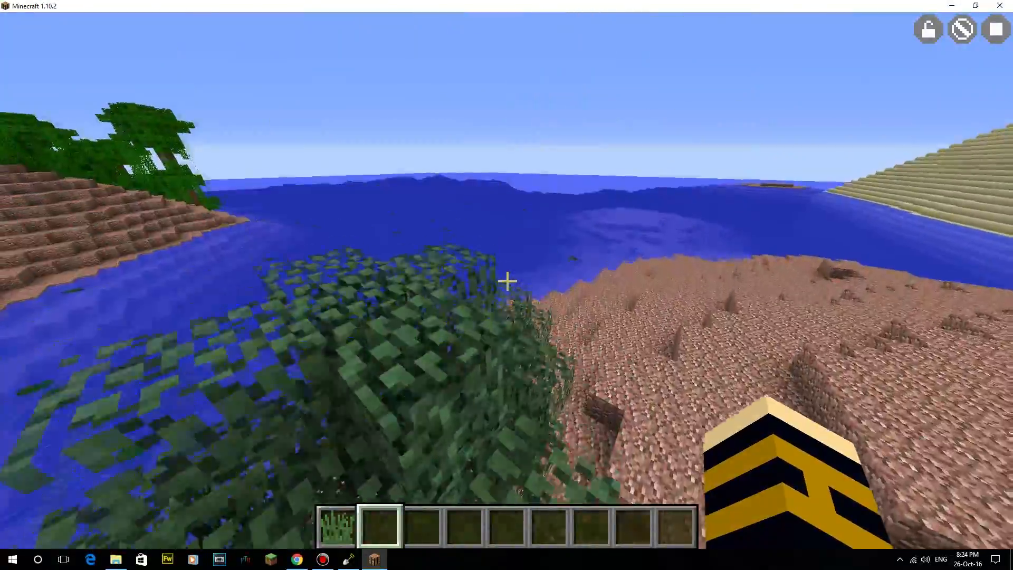
Fly from the bay to the large sandstone-coloured pyramid and view its stepped slope up close.
key(w)
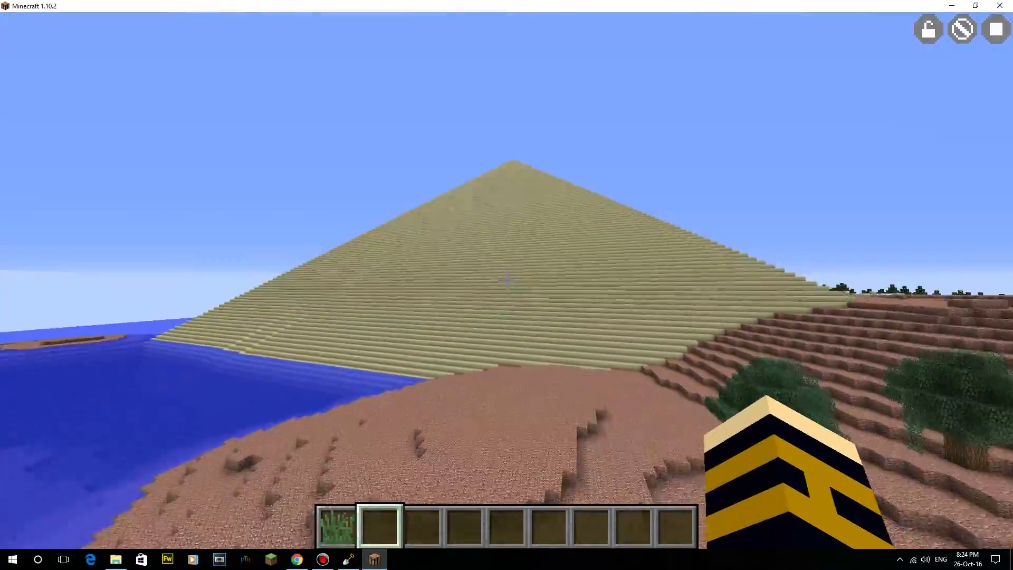
key(w)
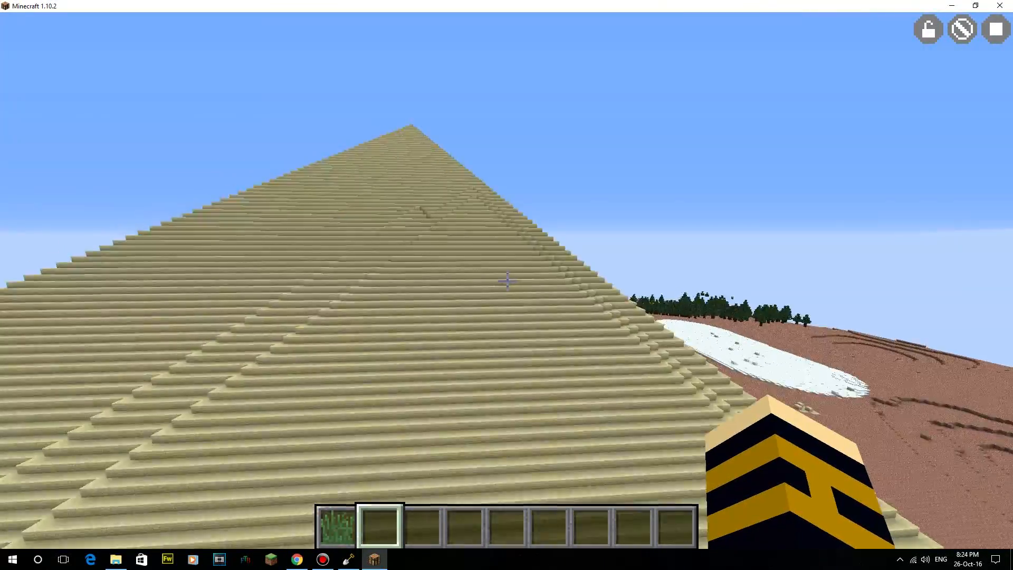
Fly up the stepped face of the pyramid and pick its sandstone block into the empty hotbar slot.
key(w)
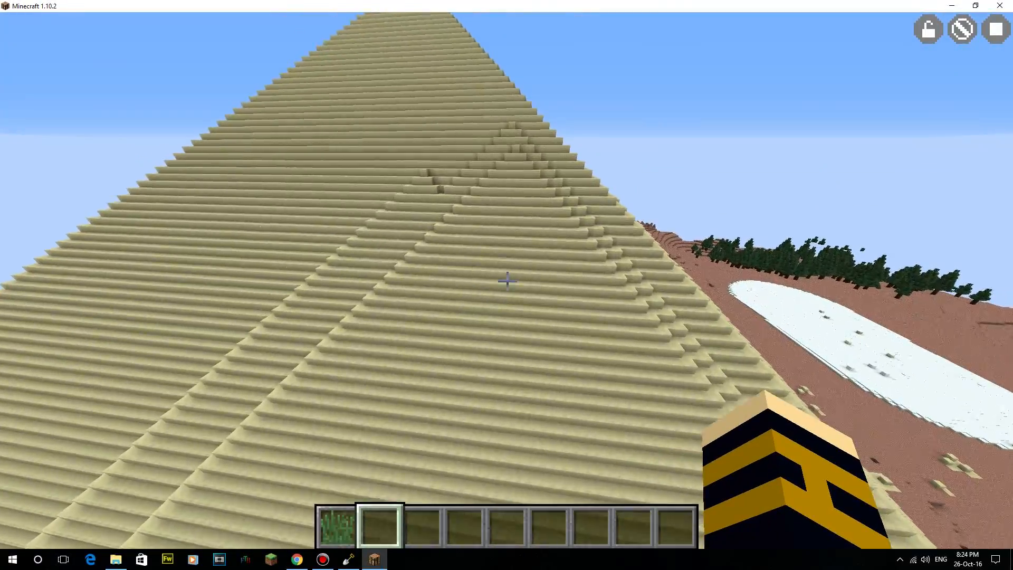
key(w)
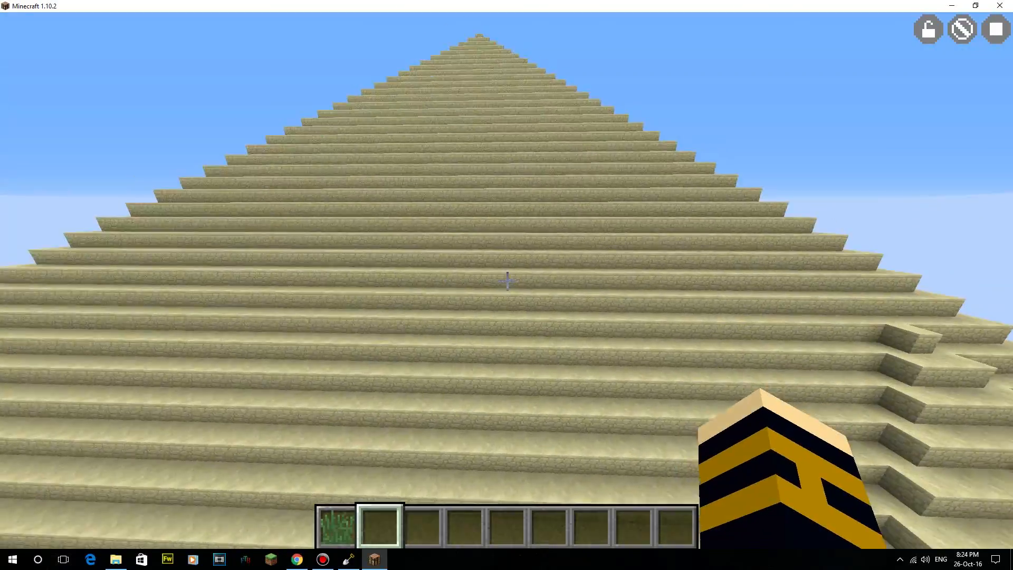
key(w)
middle_click(507, 281)
Dig a one-block-wide tunnel through the pyramid's sandstone shell into the stone core.
click(507, 281)
click(507, 281)
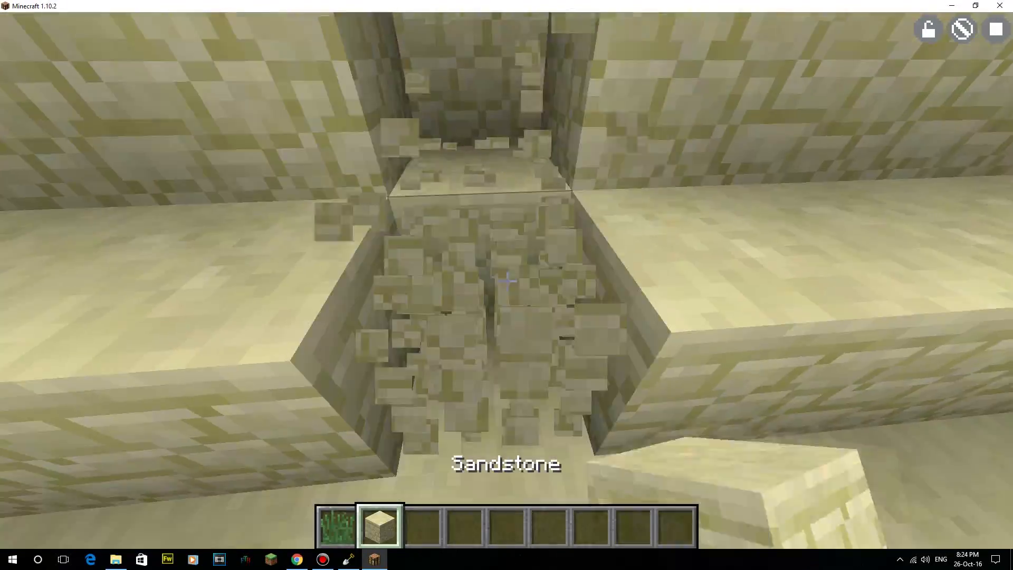
key(w)
click(507, 281)
click(507, 281)
click(507, 280)
key(s)
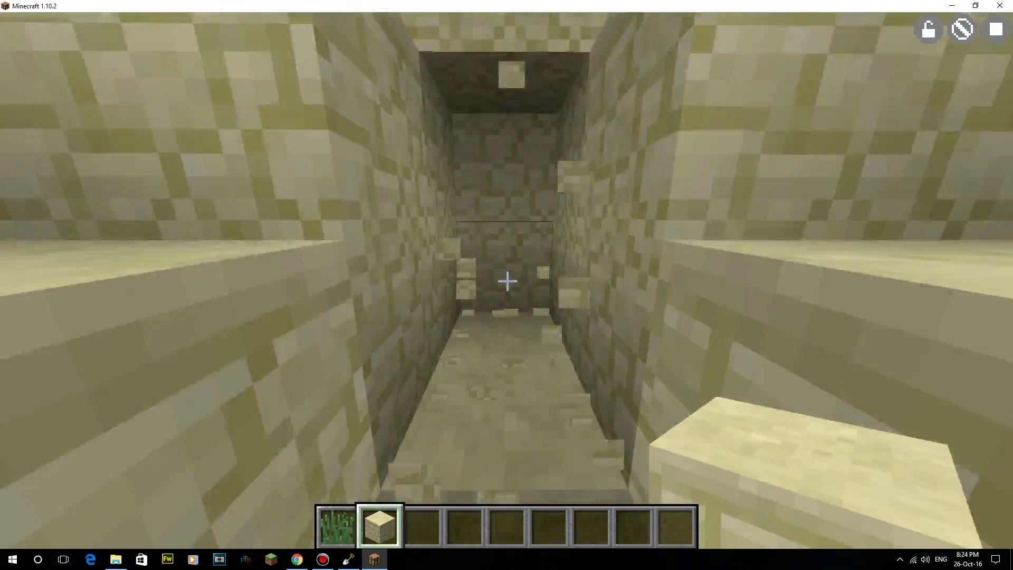
click(507, 281)
key(w)
click(507, 281)
click(507, 281)
key(w)
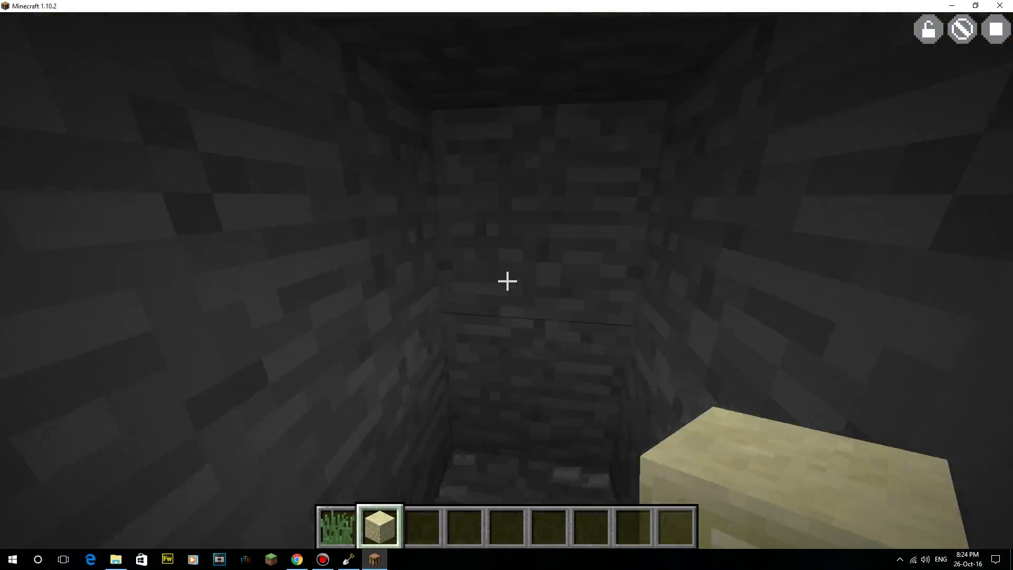
Inspect the tunnel from outside and inside to compare the pyramid's sandstone shell with its stone core.
key(w)
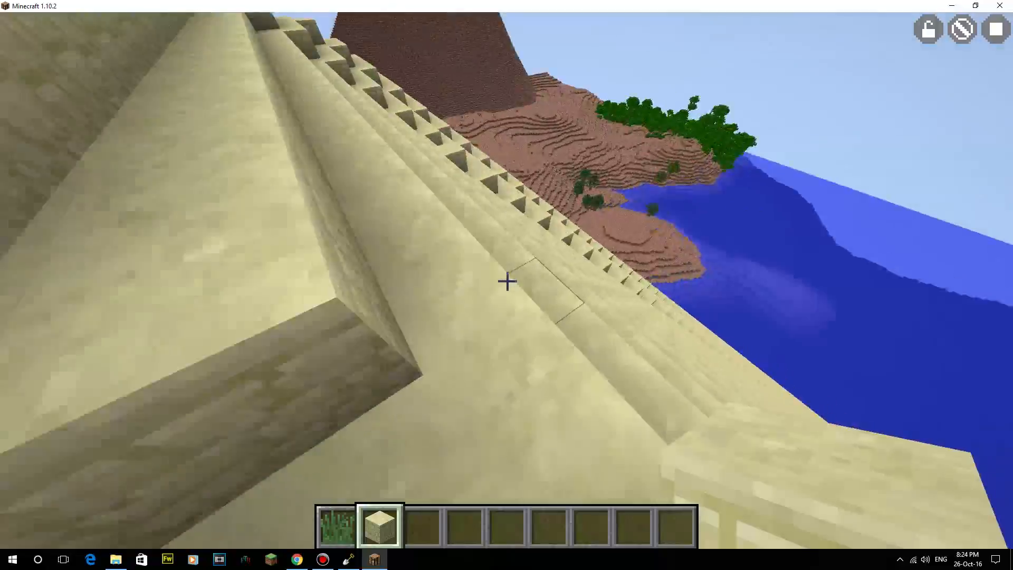
key(w)
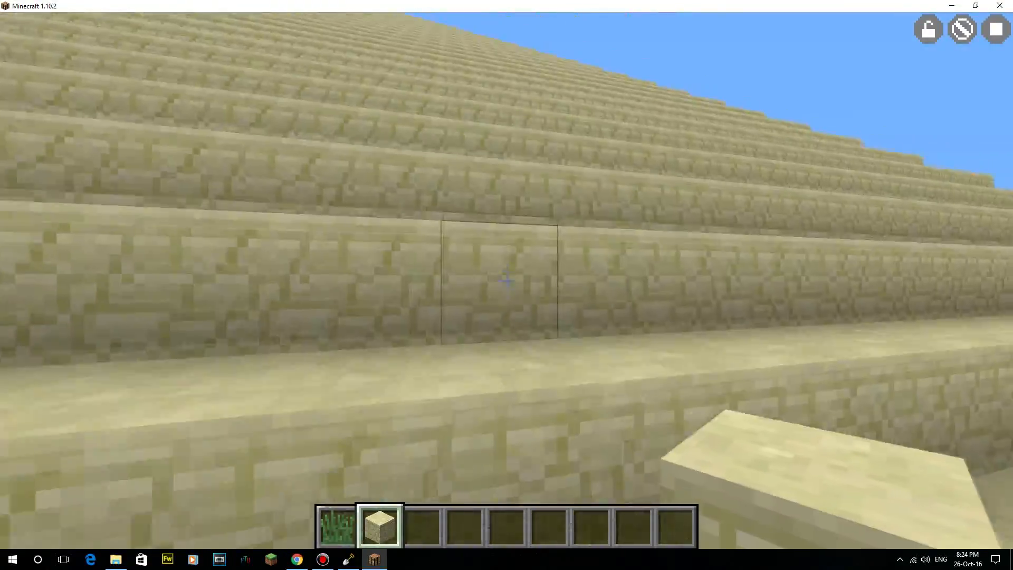
key(w)
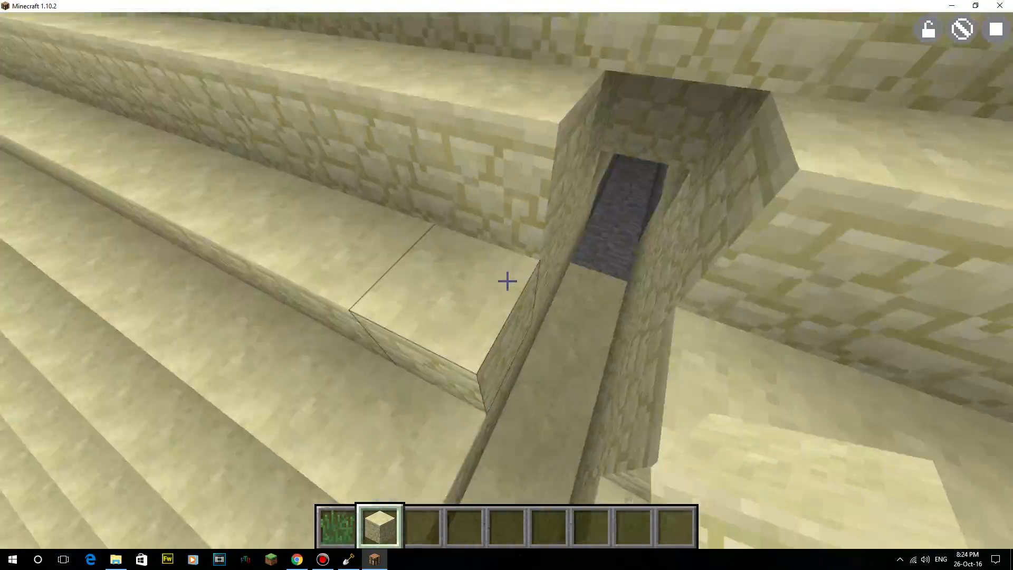
key(w)
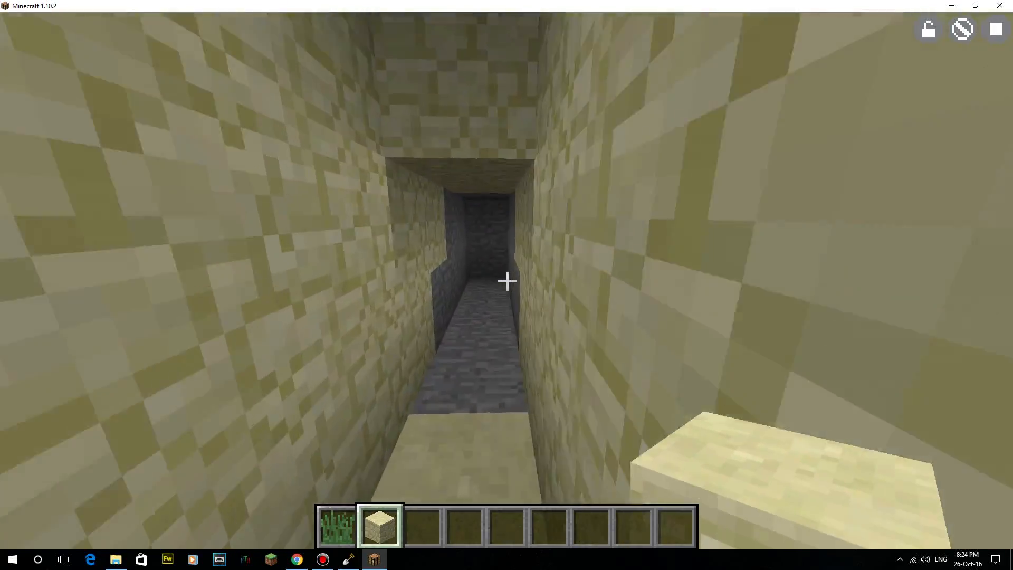
key(w)
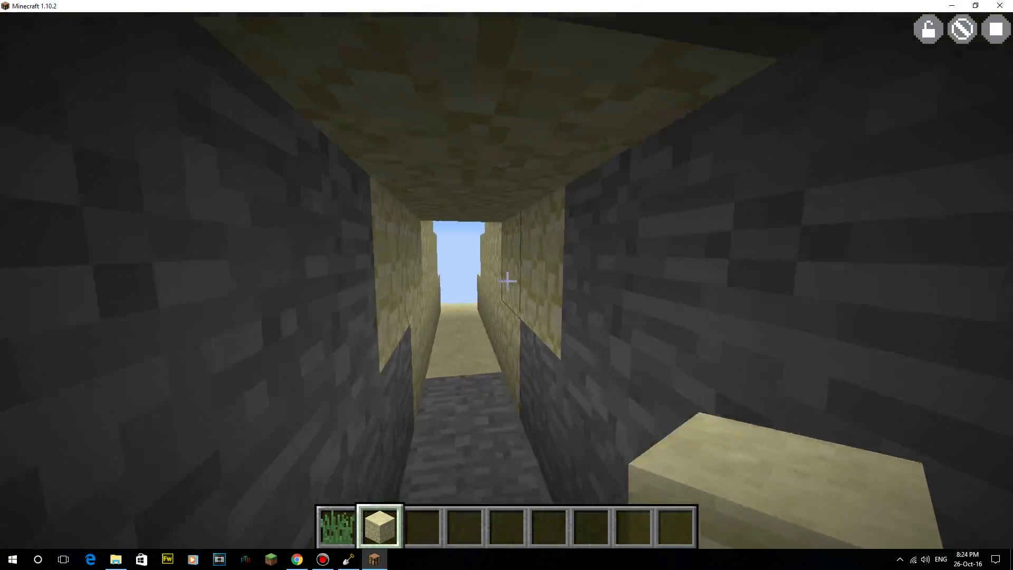
key(w)
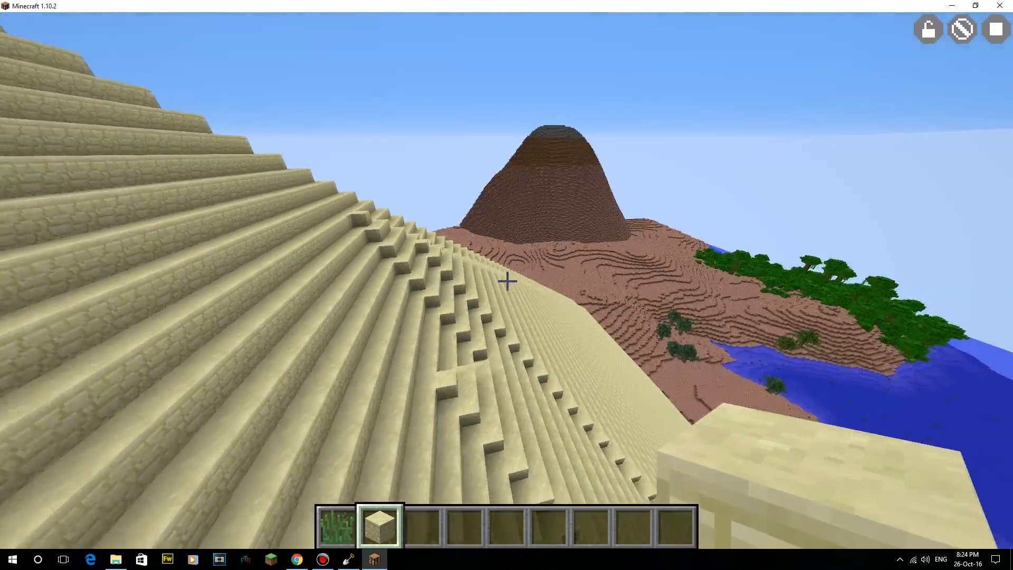
Move to the pyramid's corner edge, switch to the empty third hotbar slot and view the character from the front in third person.
key(w)
key(3)
key(w)
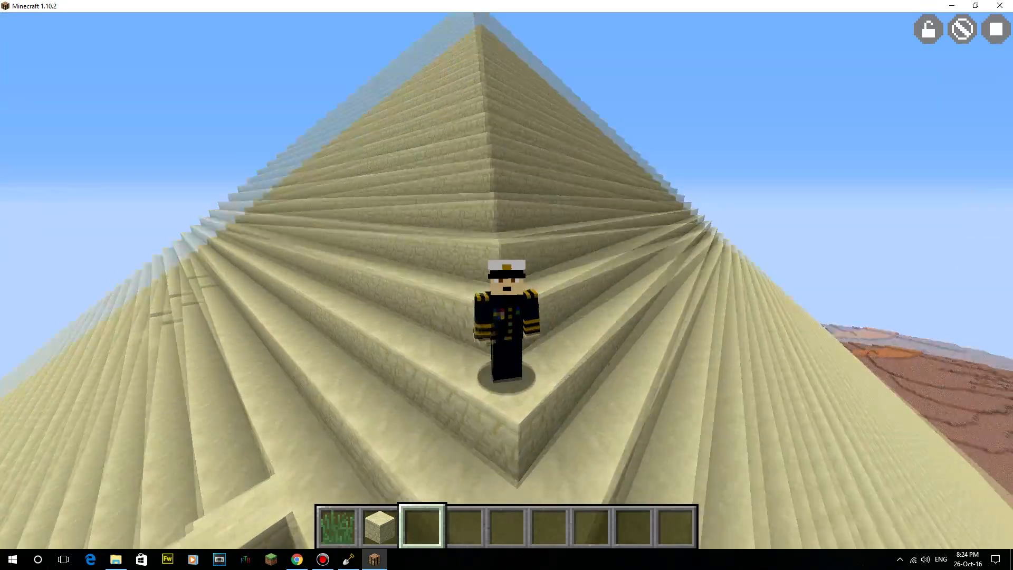
click(507, 285)
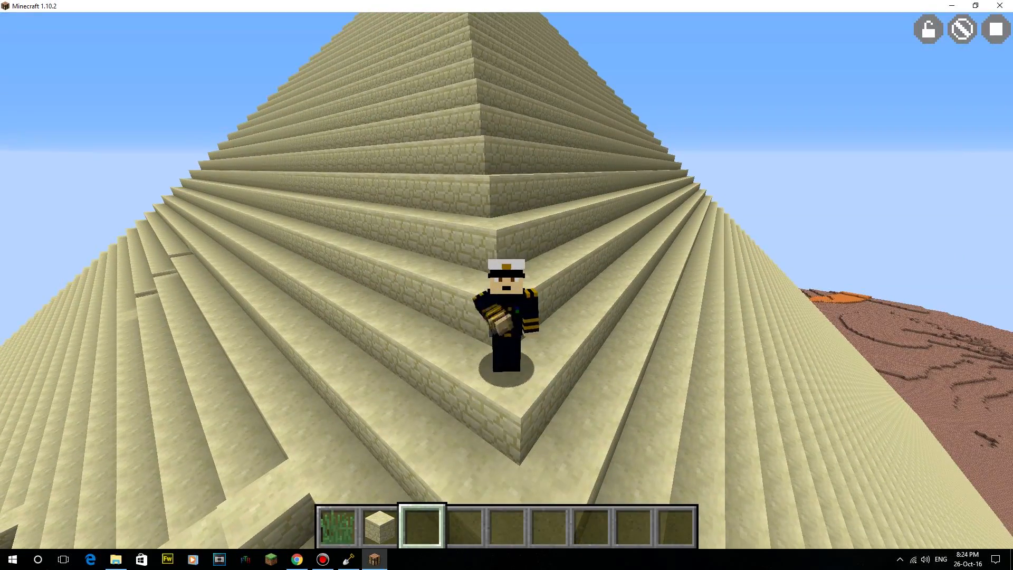